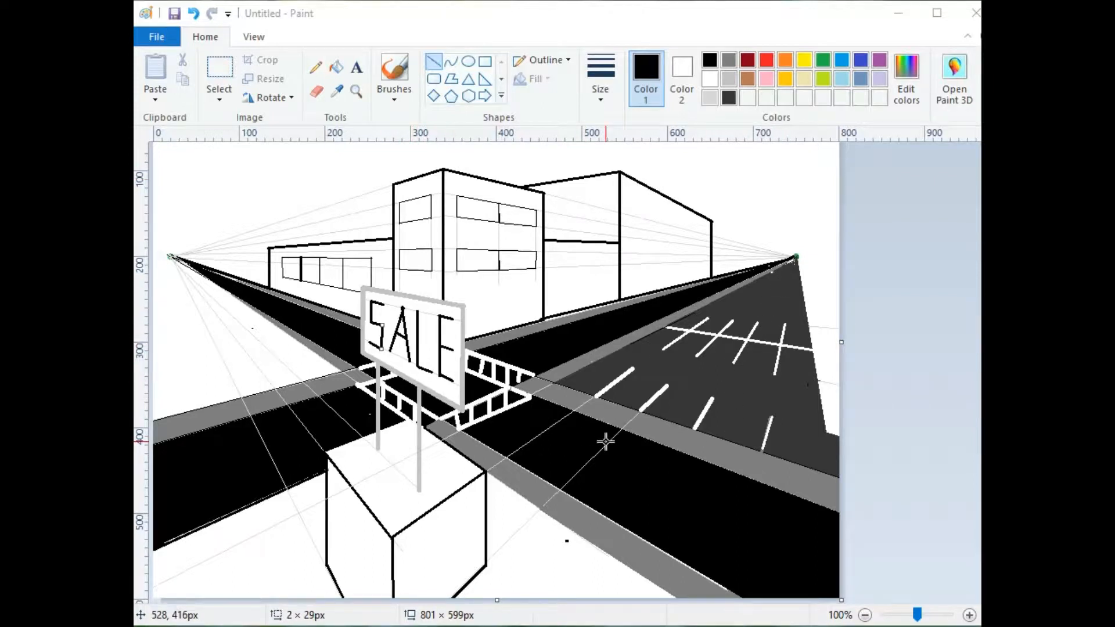
Step: Start a new blank 801 × 599 px picture, choosing Don't Save for the old drawing
{"action": "left_click", "coordinate": [152, 39]}
{"action": "left_click", "coordinate": [153, 38]}
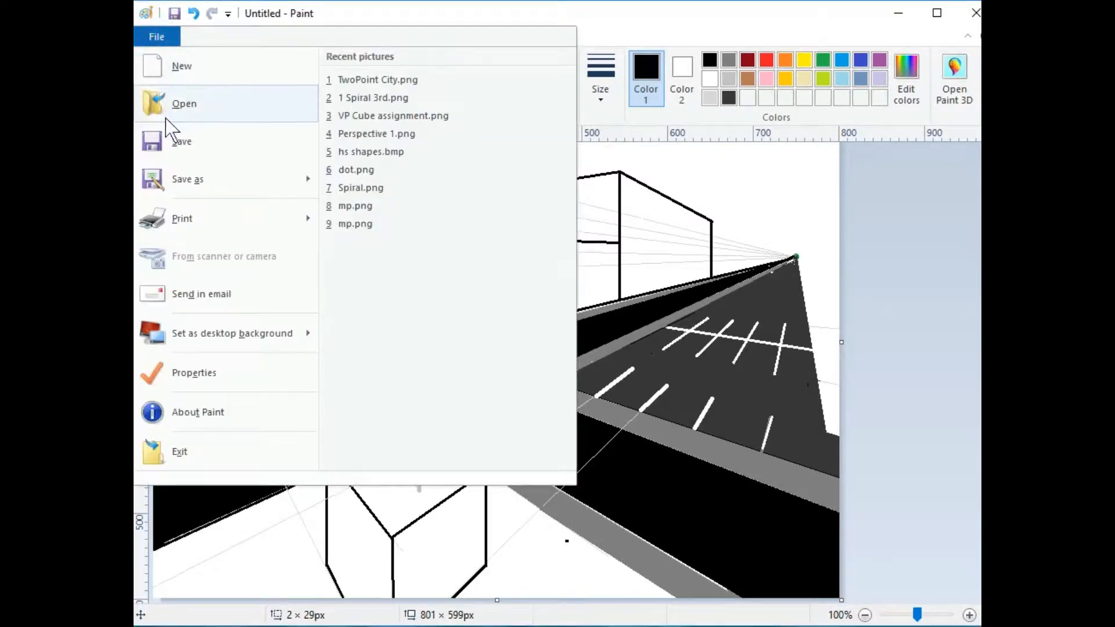
{"action": "mouse_move", "coordinate": [179, 172]}
{"action": "left_click", "coordinate": [174, 69]}
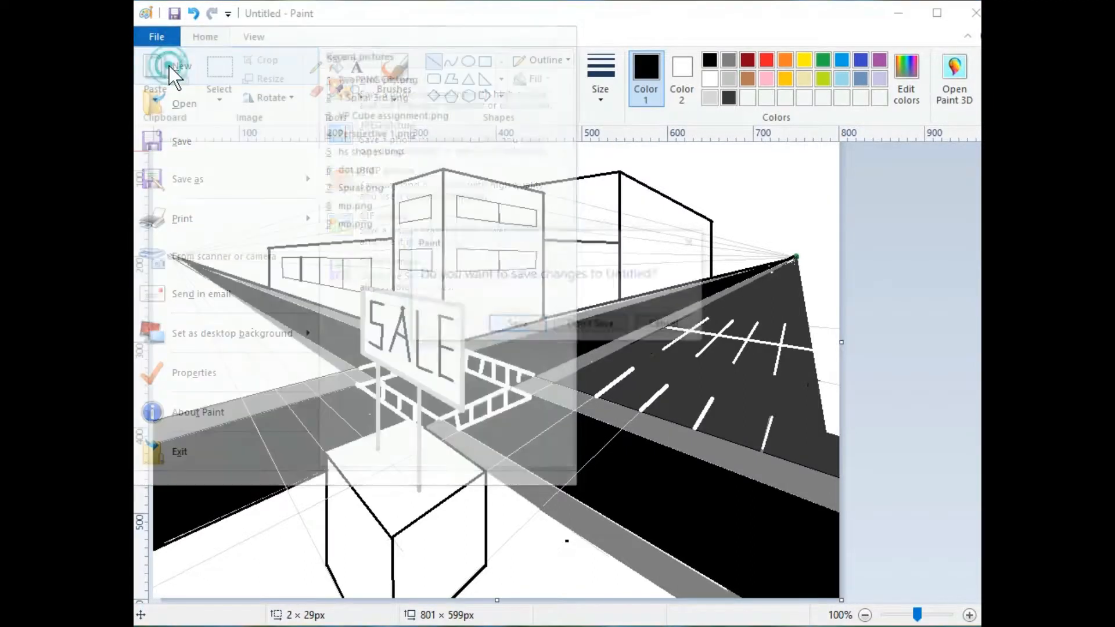
{"action": "left_click", "coordinate": [592, 325]}
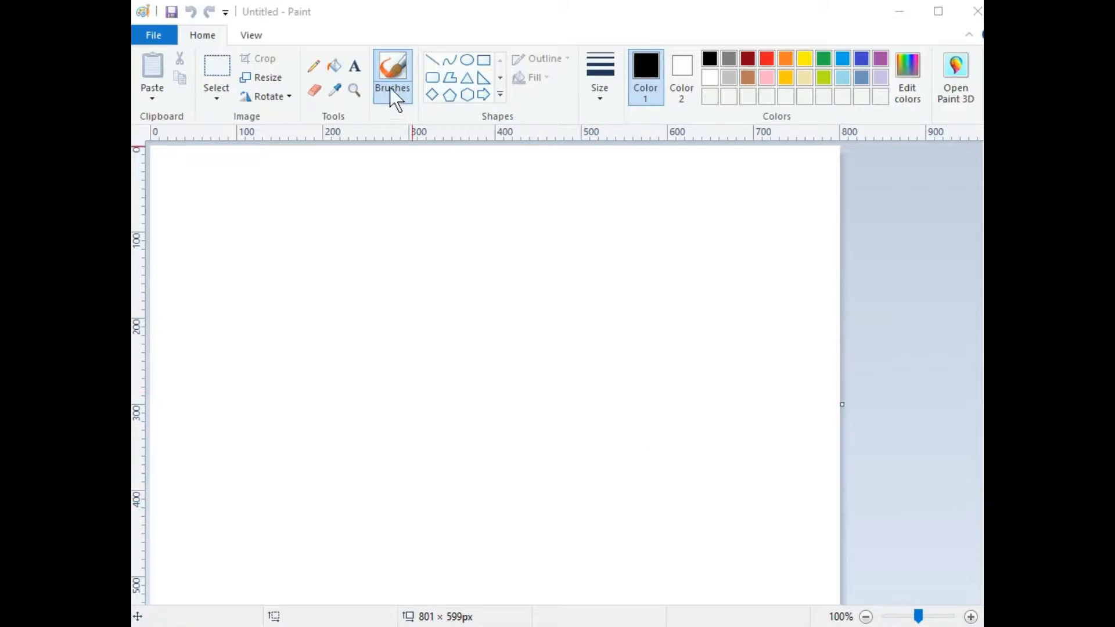
Step: Paint thick green vanishing-point dots at the left and right canvas edges with the brush
{"action": "left_click", "coordinate": [392, 66]}
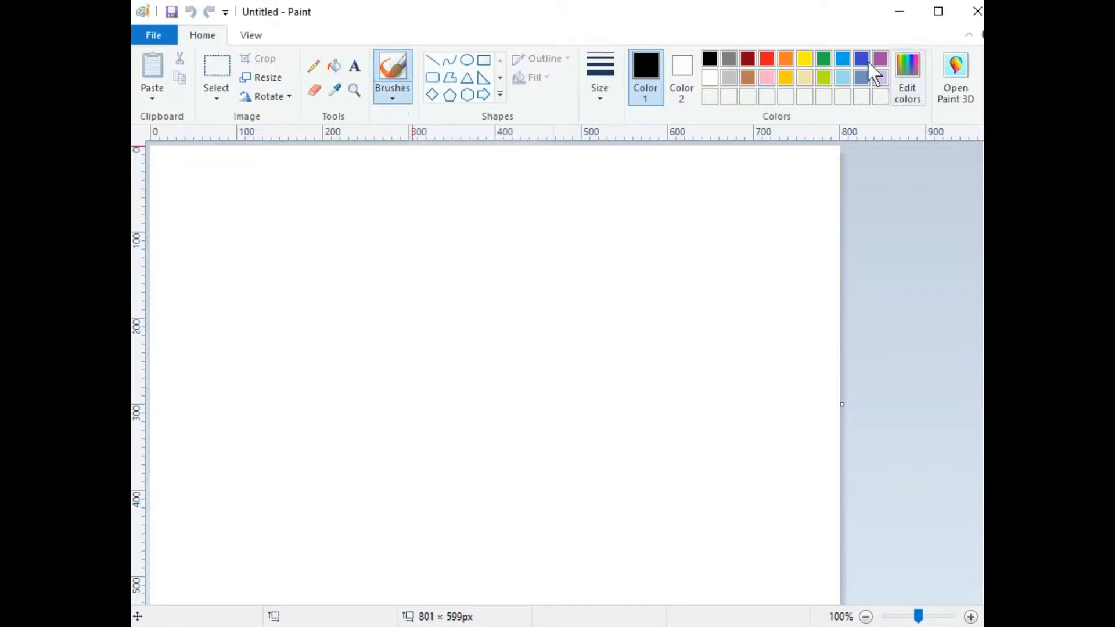
{"action": "left_click", "coordinate": [822, 59]}
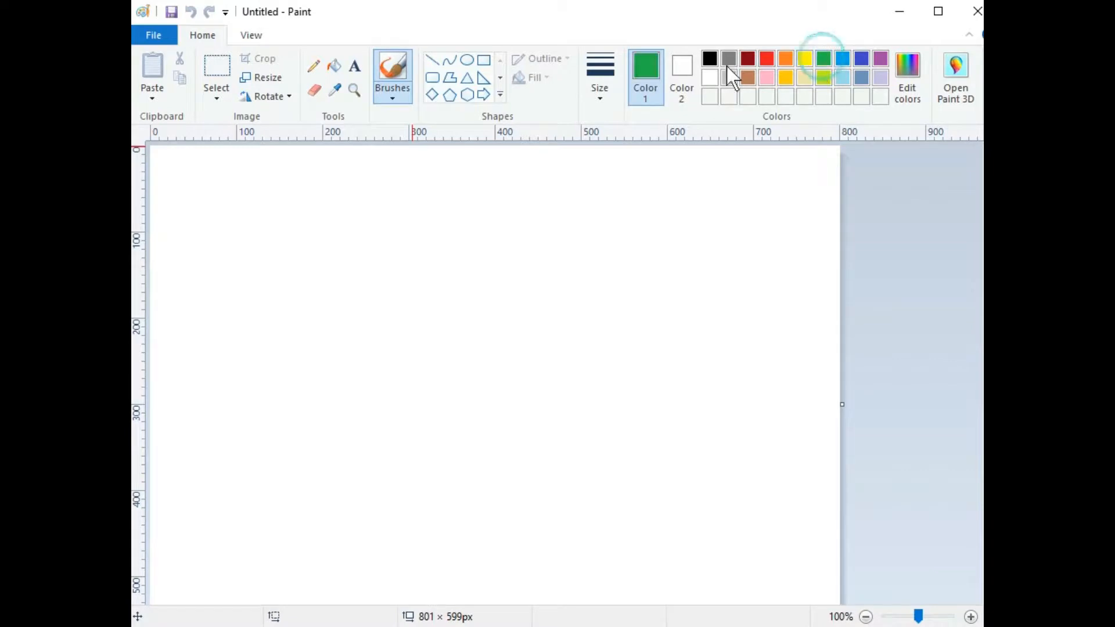
{"action": "left_click", "coordinate": [601, 71]}
{"action": "left_click", "coordinate": [624, 227]}
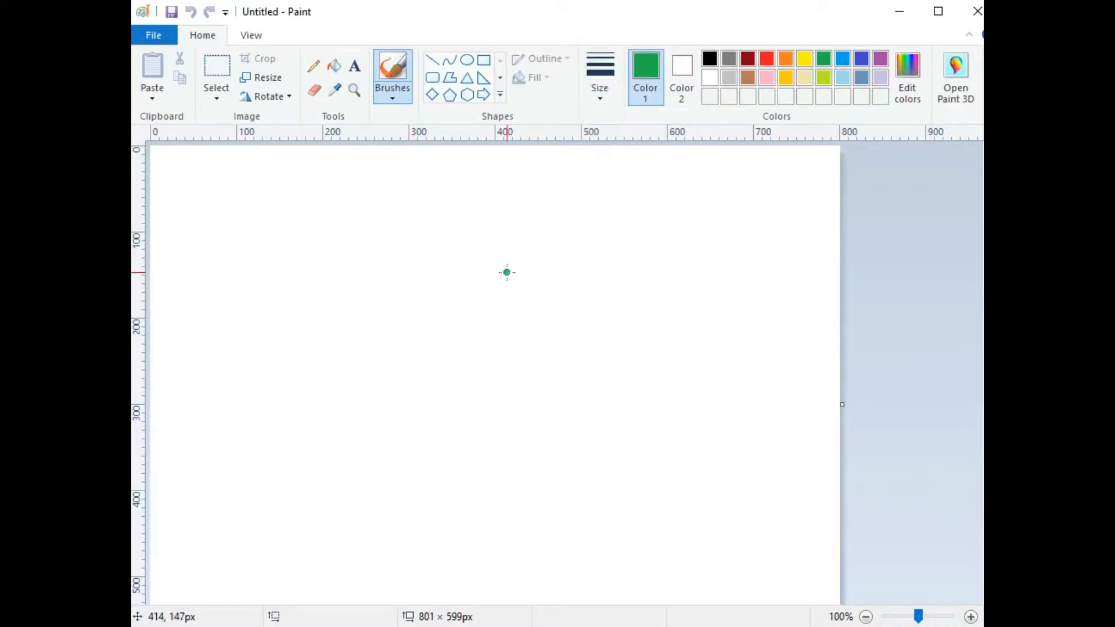
{"action": "left_click", "coordinate": [167, 318]}
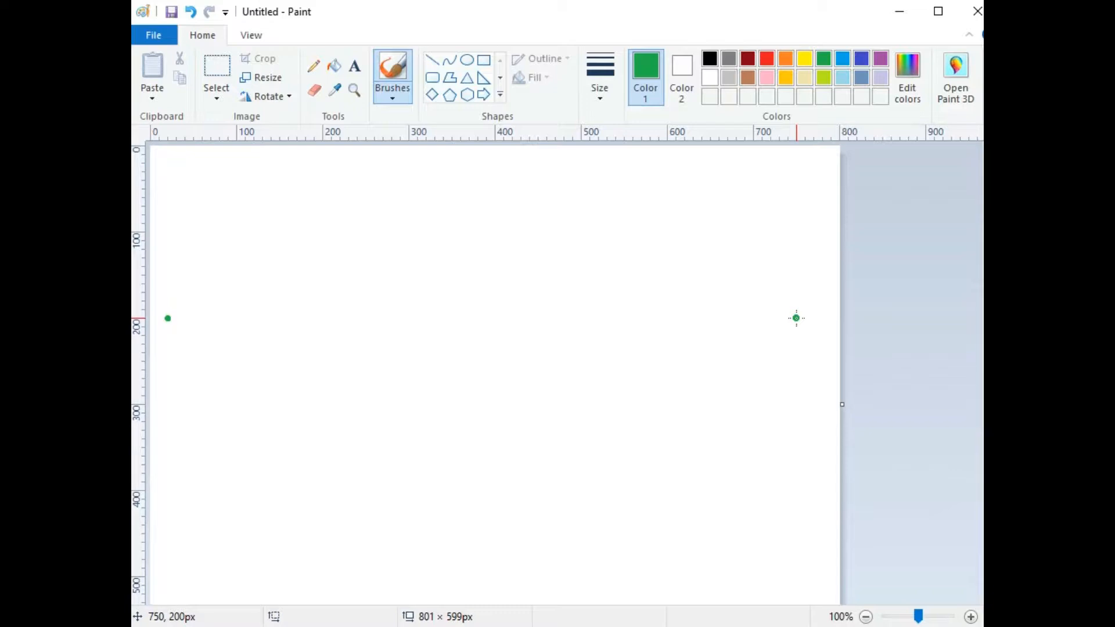
{"action": "left_click", "coordinate": [796, 318]}
Step: Set up the Line tool at the thinnest width in a custom light grey, RGB 215, 215, 215
{"action": "left_click", "coordinate": [432, 60]}
{"action": "left_click", "coordinate": [599, 81]}
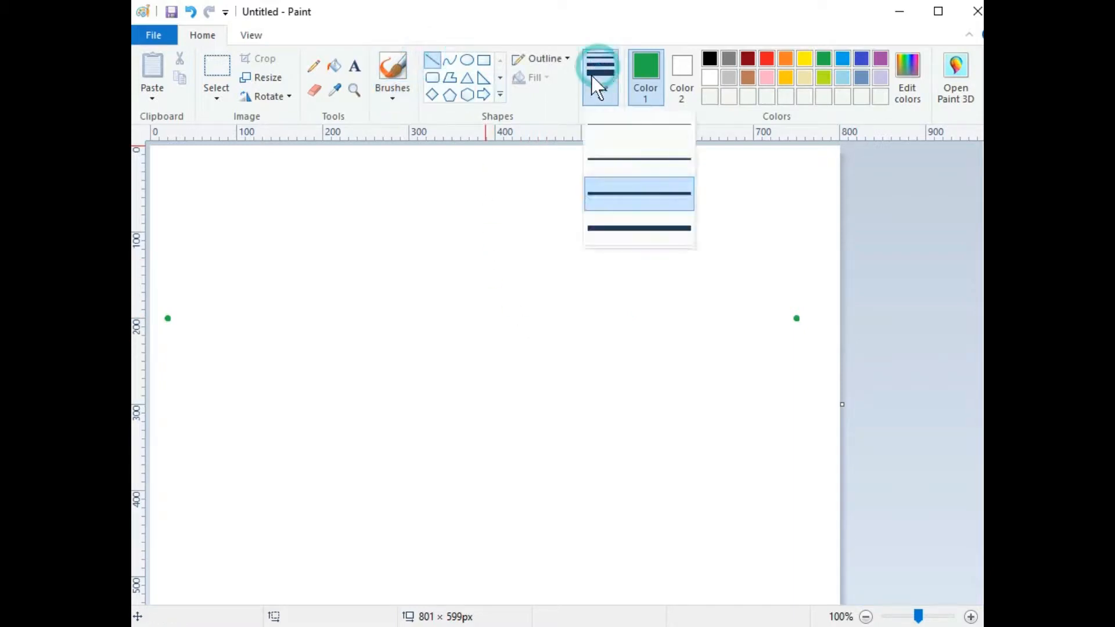
{"action": "left_click", "coordinate": [618, 124]}
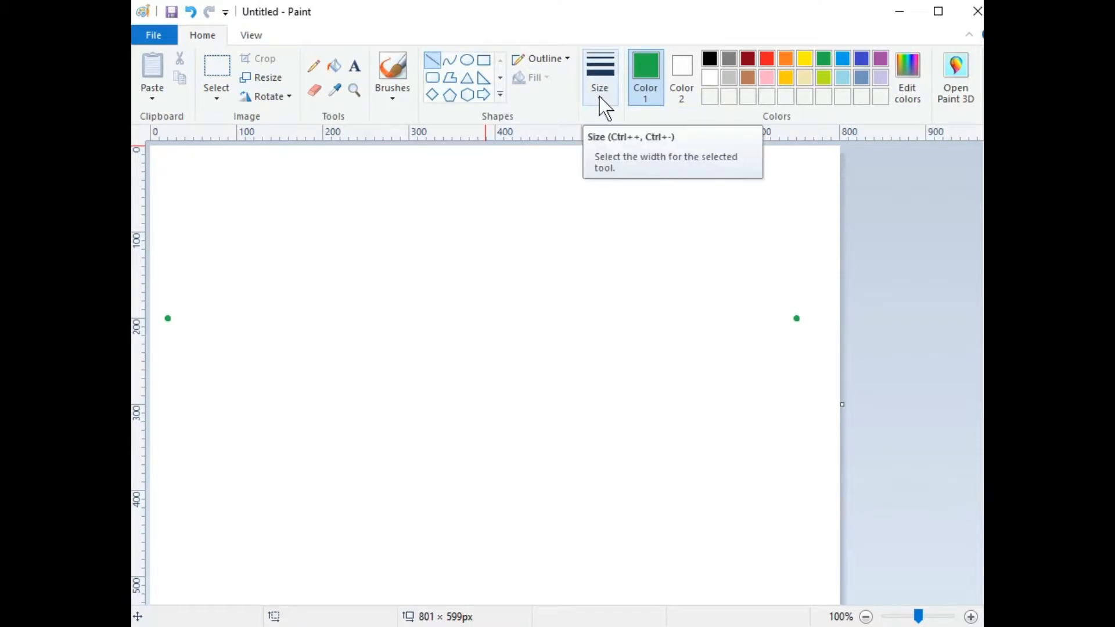
{"action": "left_click", "coordinate": [726, 75]}
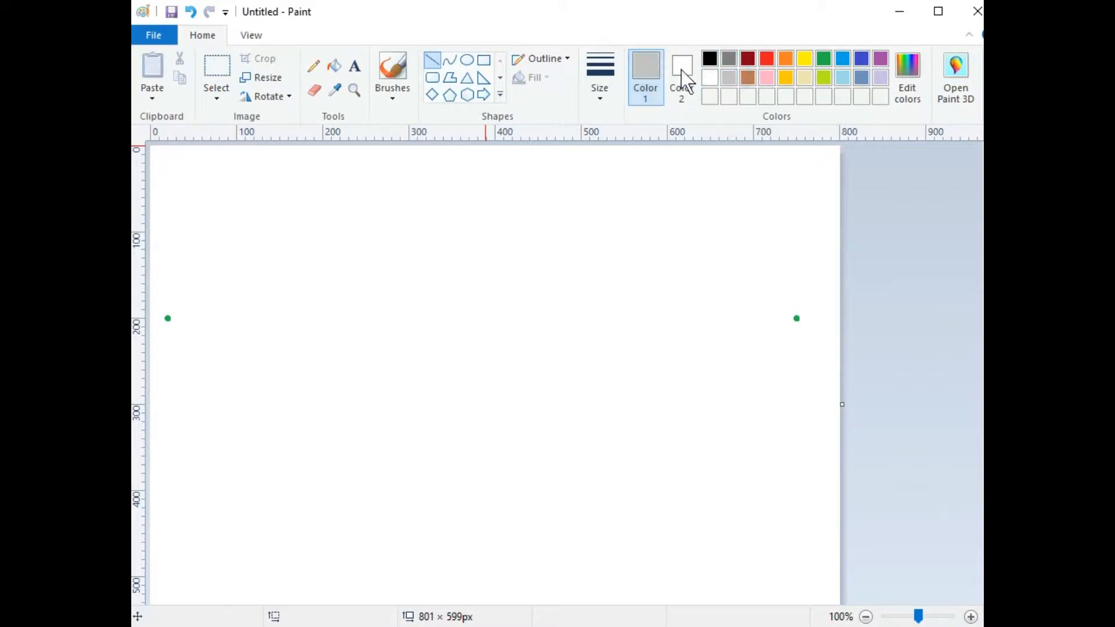
{"action": "left_click", "coordinate": [911, 65]}
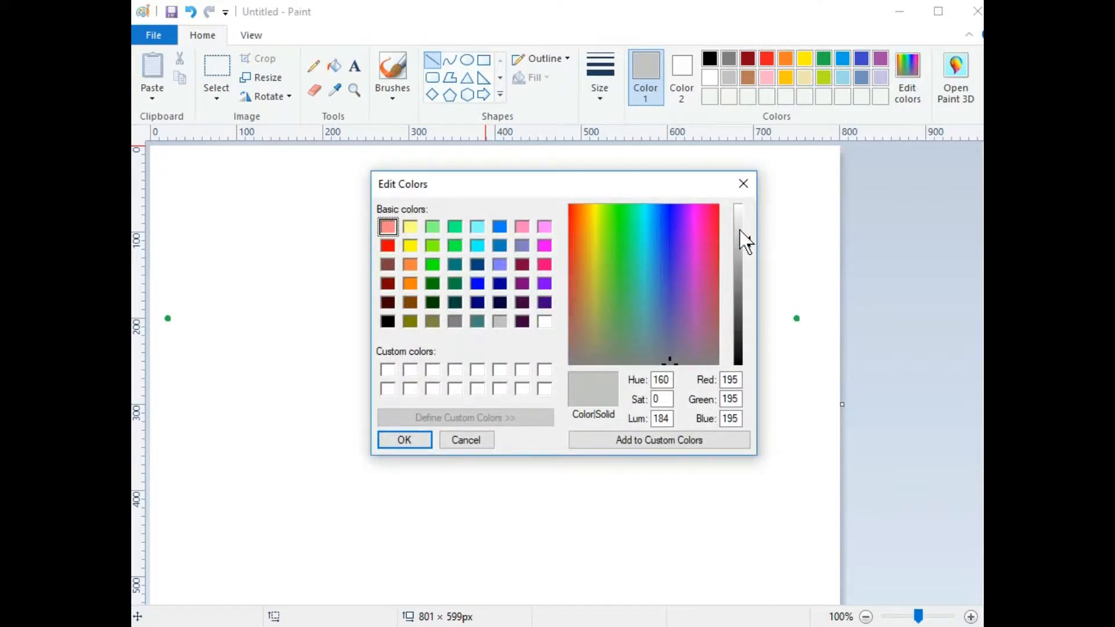
{"action": "left_click", "coordinate": [736, 230]}
{"action": "left_click", "coordinate": [420, 440]}
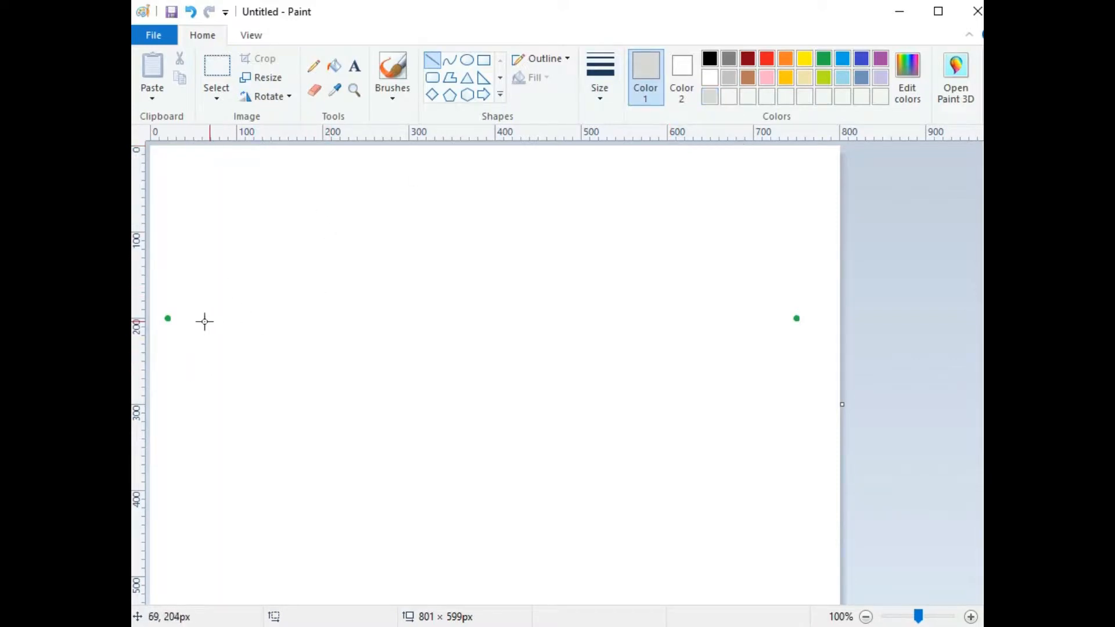
{"action": "left_click_drag", "start_coordinate": [168, 317], "coordinate": [796, 317]}
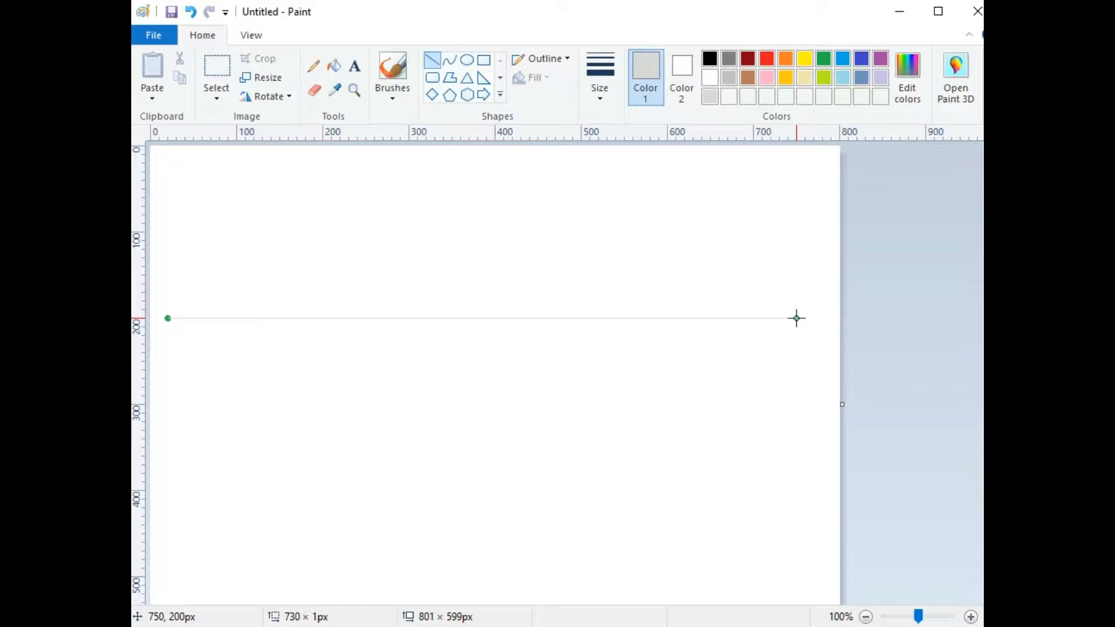
{"action": "left_click_drag", "start_coordinate": [795, 318], "coordinate": [760, 334]}
{"action": "left_click_drag", "start_coordinate": [760, 333], "coordinate": [796, 325]}
{"action": "key", "text": "Delete"}
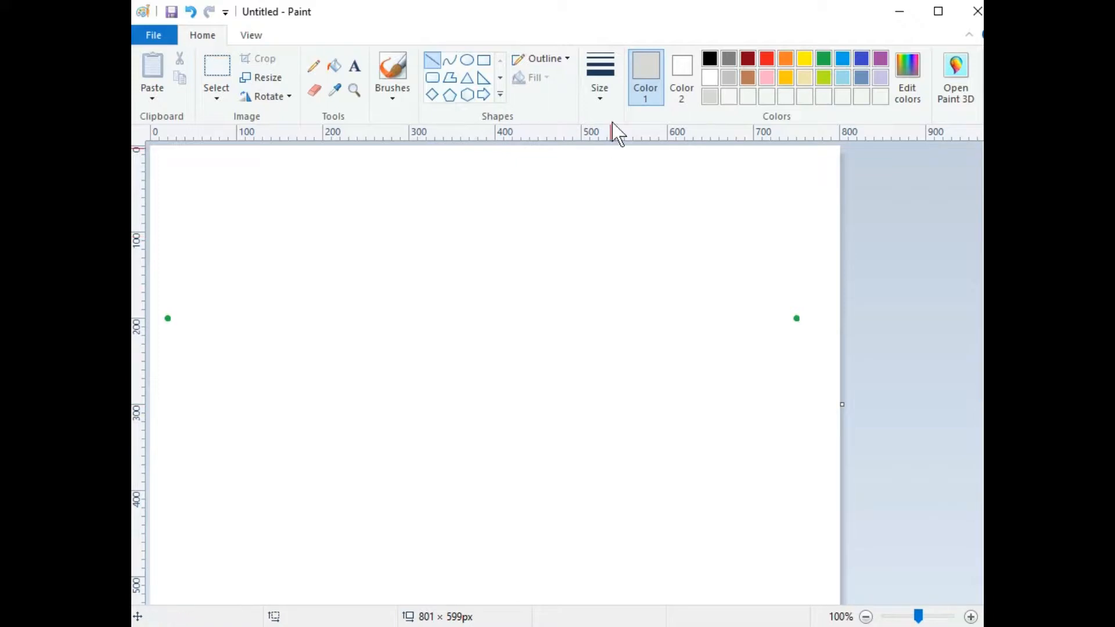
Step: Draw a 3px black vertical line between the green dots as the front corner edge
{"action": "left_click", "coordinate": [599, 85]}
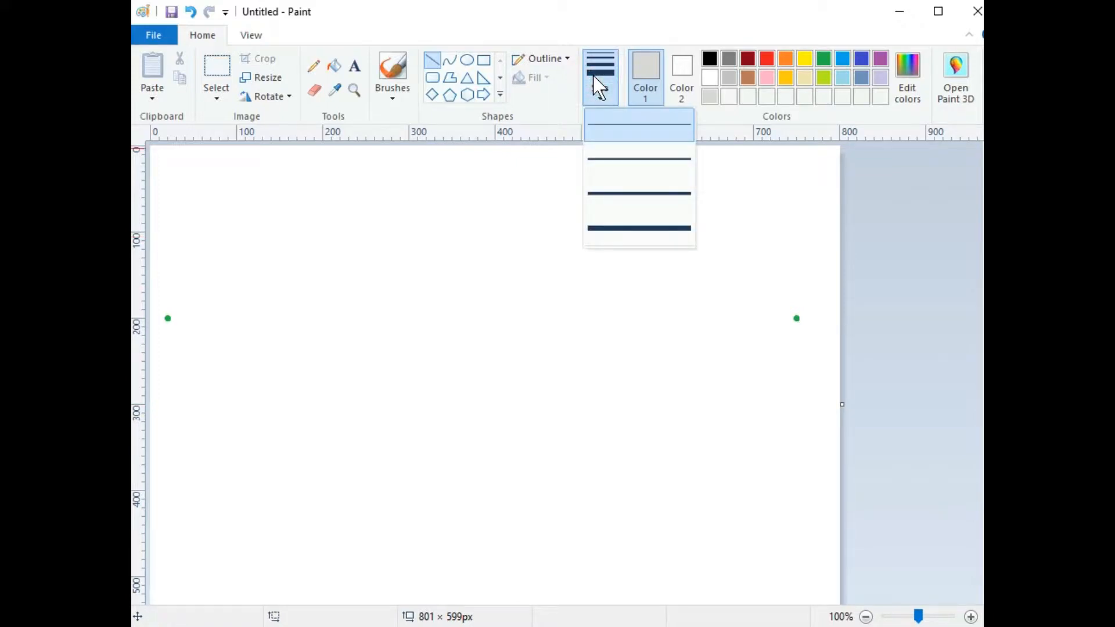
{"action": "left_click", "coordinate": [614, 154]}
{"action": "left_click", "coordinate": [710, 58]}
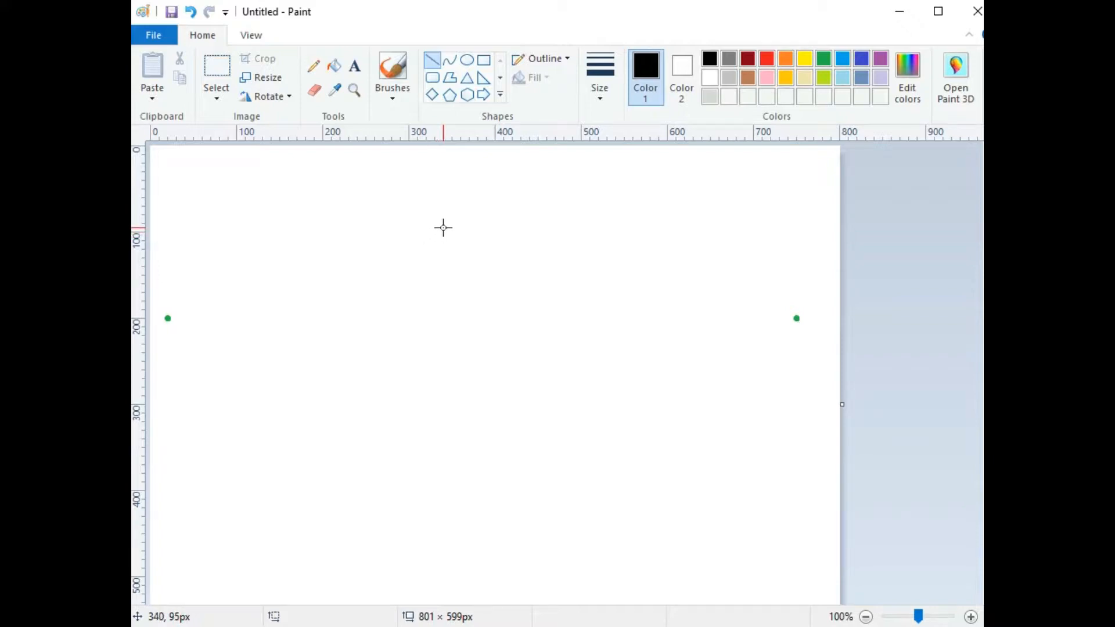
{"action": "left_click_drag", "start_coordinate": [442, 230], "coordinate": [443, 406]}
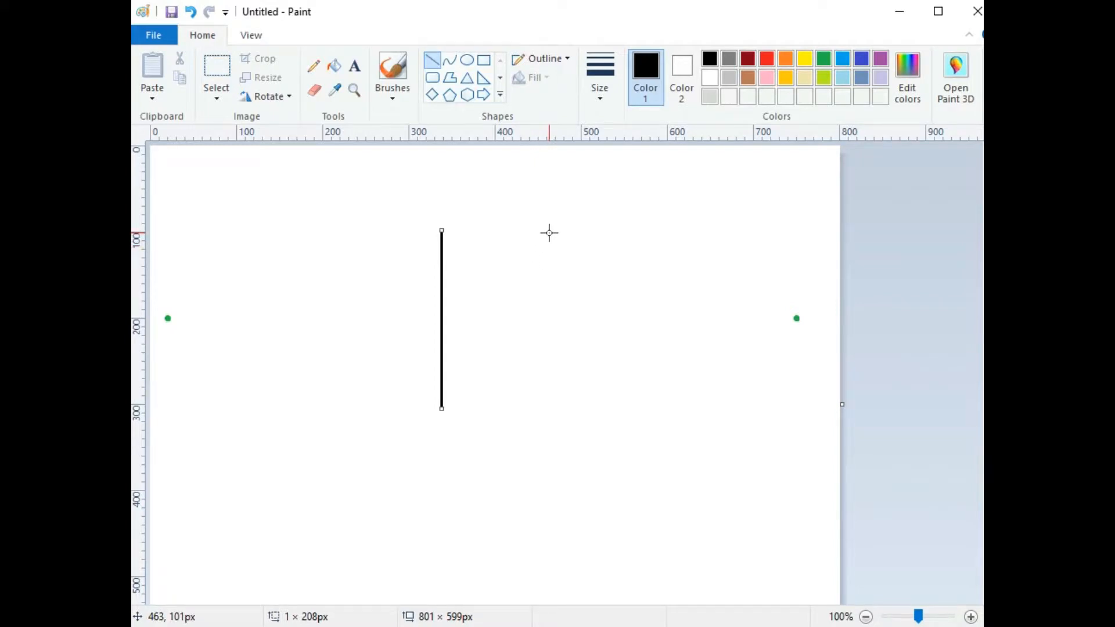
{"action": "left_click", "coordinate": [917, 235]}
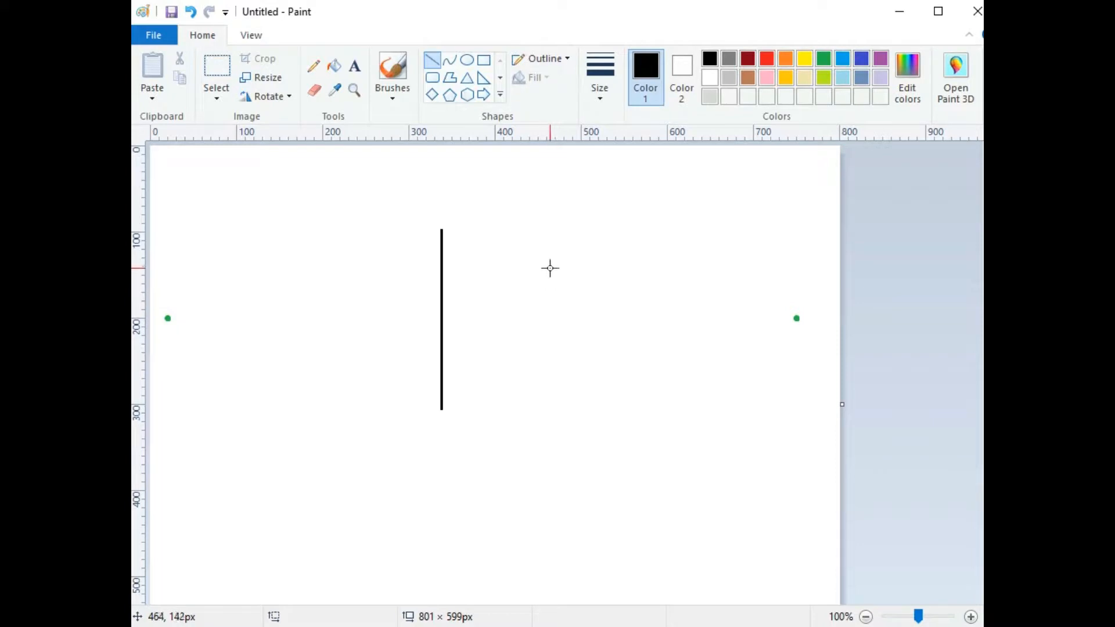
Step: Switch back to the thinnest line width in light grey
{"action": "left_click", "coordinate": [607, 71]}
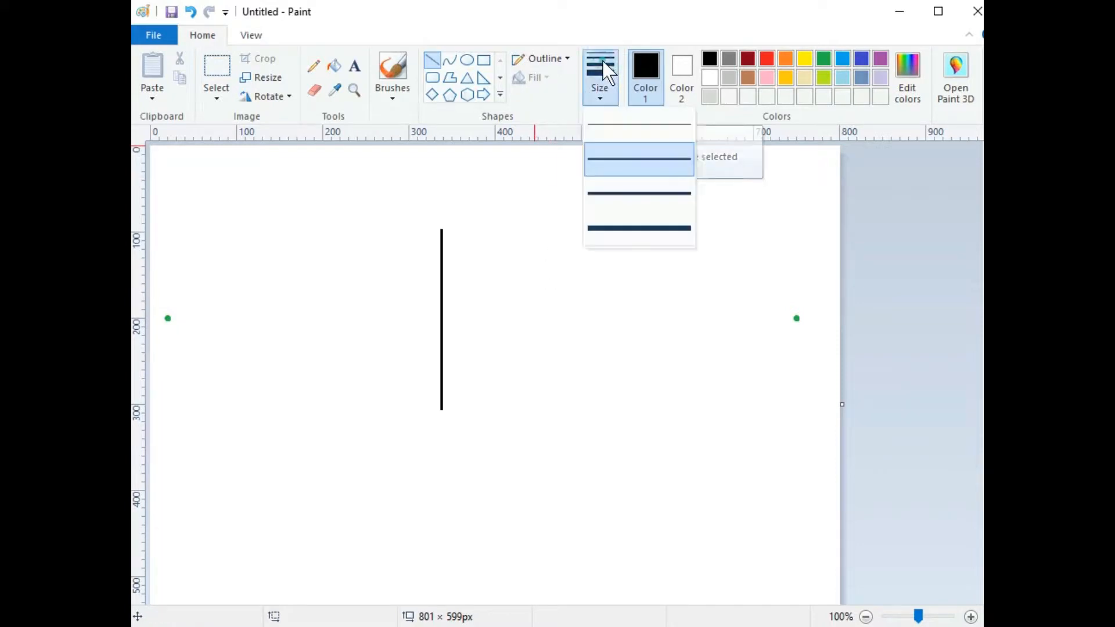
{"action": "left_click", "coordinate": [611, 123]}
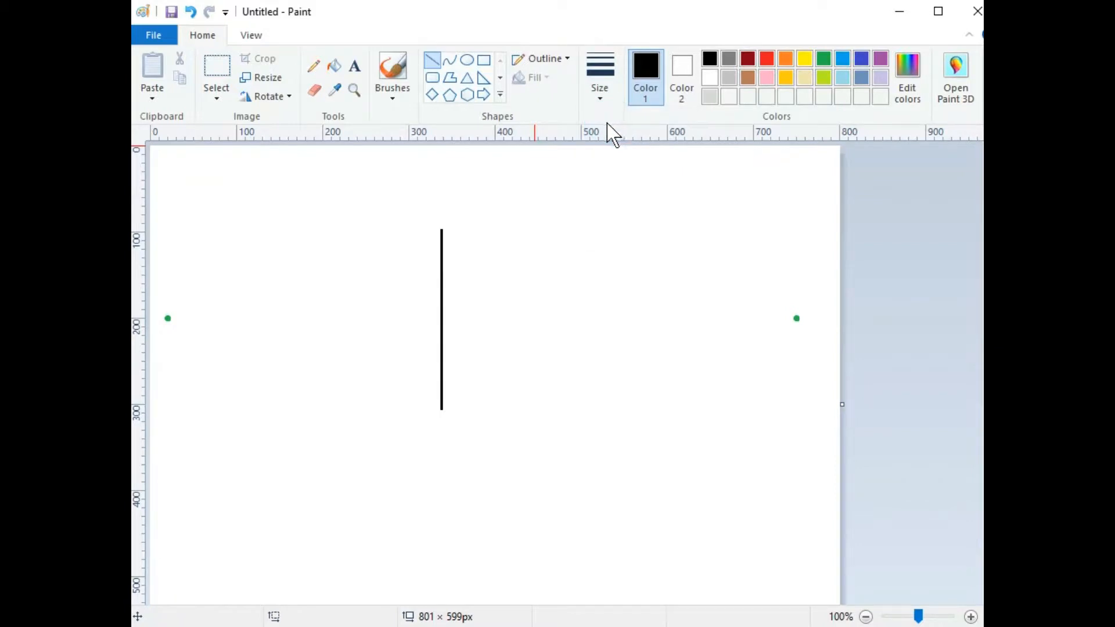
{"action": "left_click", "coordinate": [709, 95]}
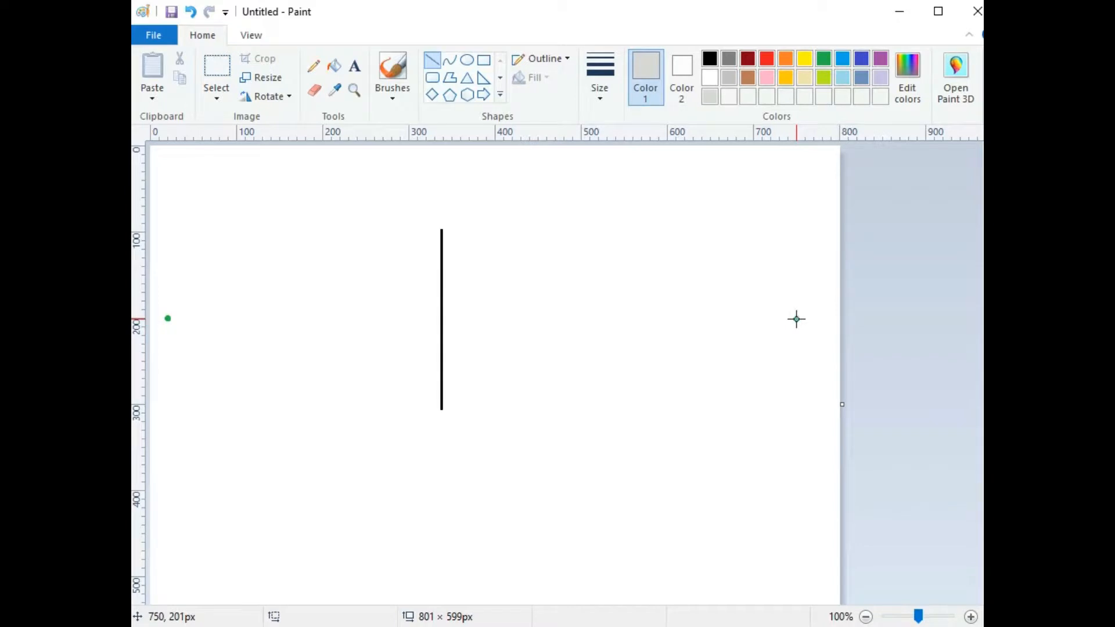
Step: Draw thin grey guide lines from both green dots to the corner line's top and bottom
{"action": "left_click_drag", "start_coordinate": [797, 318], "coordinate": [170, 319]}
{"action": "left_click", "coordinate": [552, 195]}
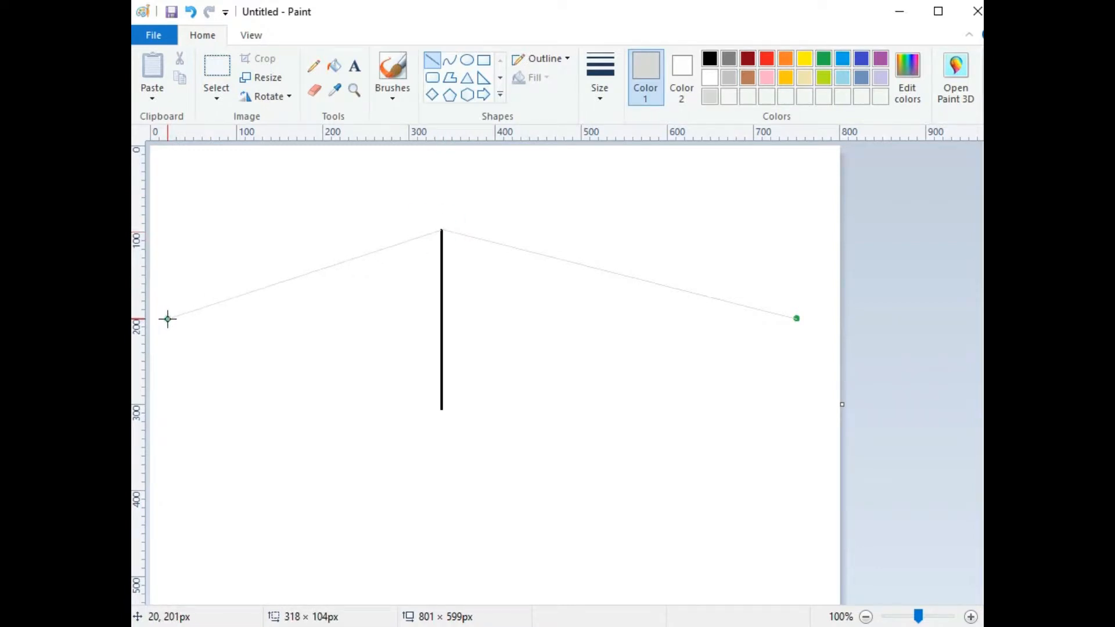
{"action": "left_click", "coordinate": [532, 427]}
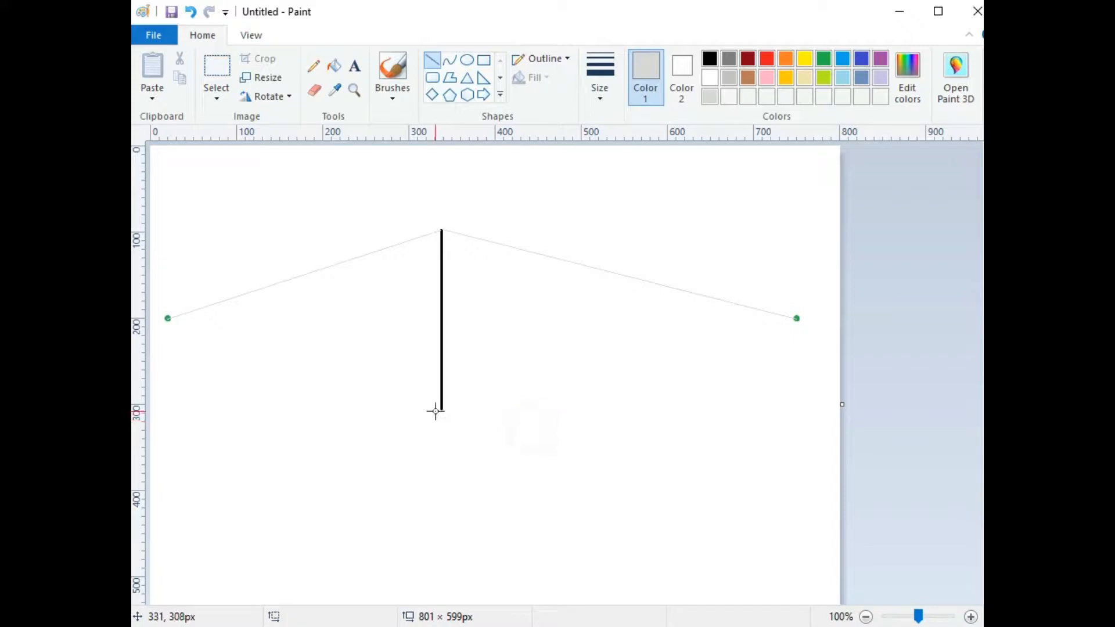
{"action": "mouse_move", "coordinate": [439, 408]}
{"action": "left_mouse_down"}
{"action": "mouse_move", "coordinate": [224, 326]}
{"action": "mouse_move", "coordinate": [166, 318]}
{"action": "left_mouse_up"}
{"action": "left_click", "coordinate": [736, 368]}
{"action": "mouse_move", "coordinate": [796, 319]}
{"action": "left_mouse_down"}
{"action": "mouse_move", "coordinate": [443, 385]}
{"action": "mouse_move", "coordinate": [444, 408]}
{"action": "mouse_move", "coordinate": [149, 517]}
{"action": "mouse_move", "coordinate": [157, 481]}
{"action": "left_mouse_up"}
{"action": "left_click", "coordinate": [445, 500]}
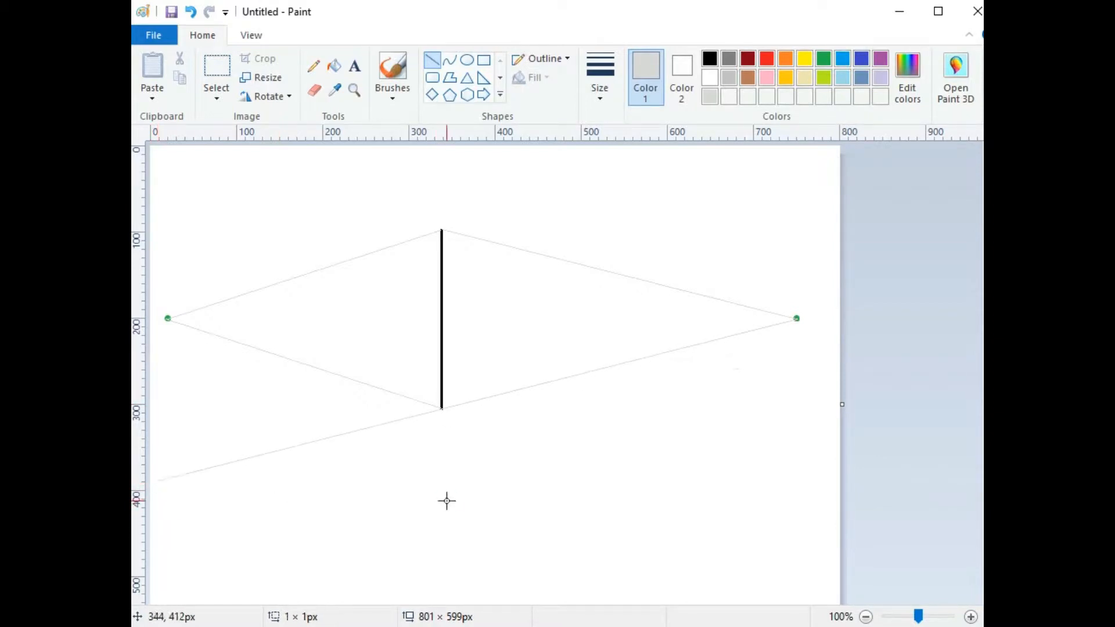
{"action": "left_click_drag", "start_coordinate": [167, 318], "coordinate": [825, 534]}
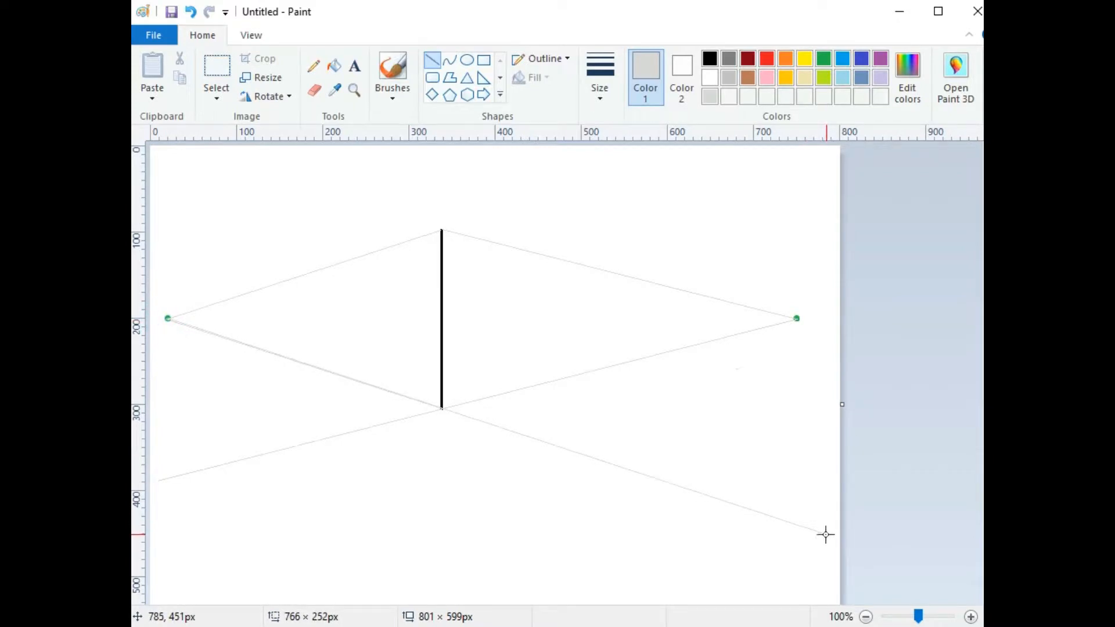
{"action": "left_click", "coordinate": [793, 491]}
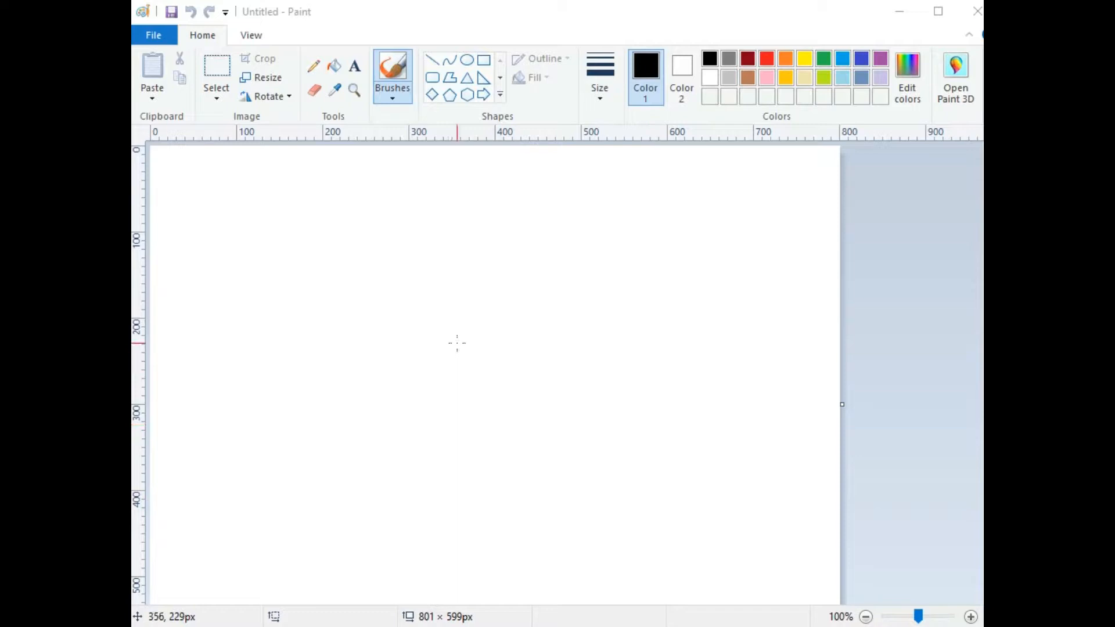
Step: Paint thick green dots at the left and right canvas edges, level at about 200 px
{"action": "left_click", "coordinate": [392, 66]}
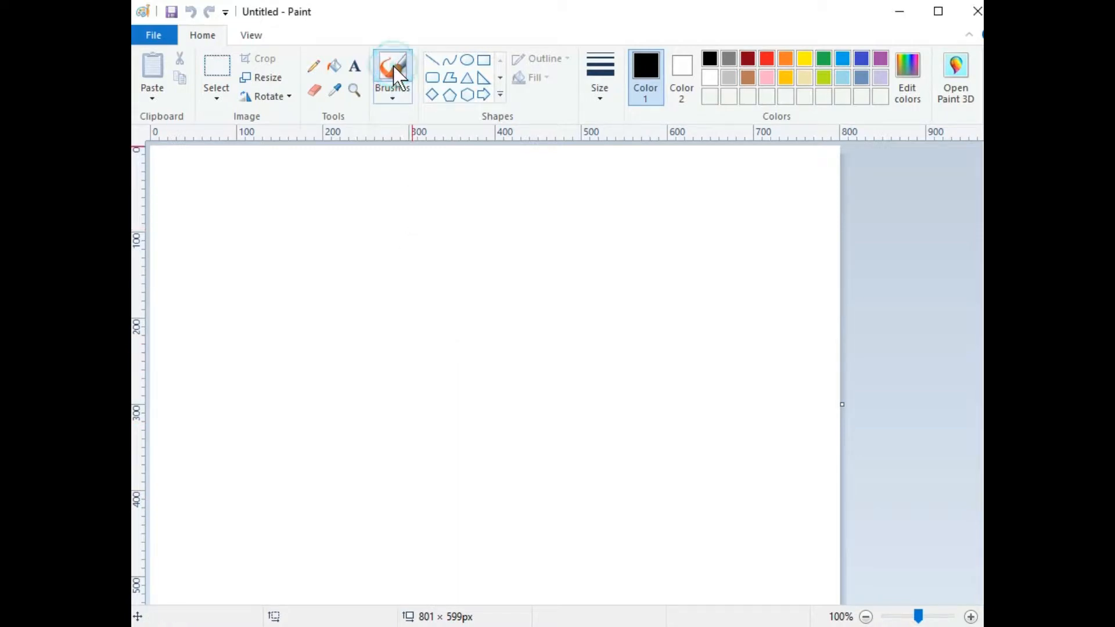
{"action": "left_click", "coordinate": [822, 59]}
{"action": "left_click", "coordinate": [606, 81]}
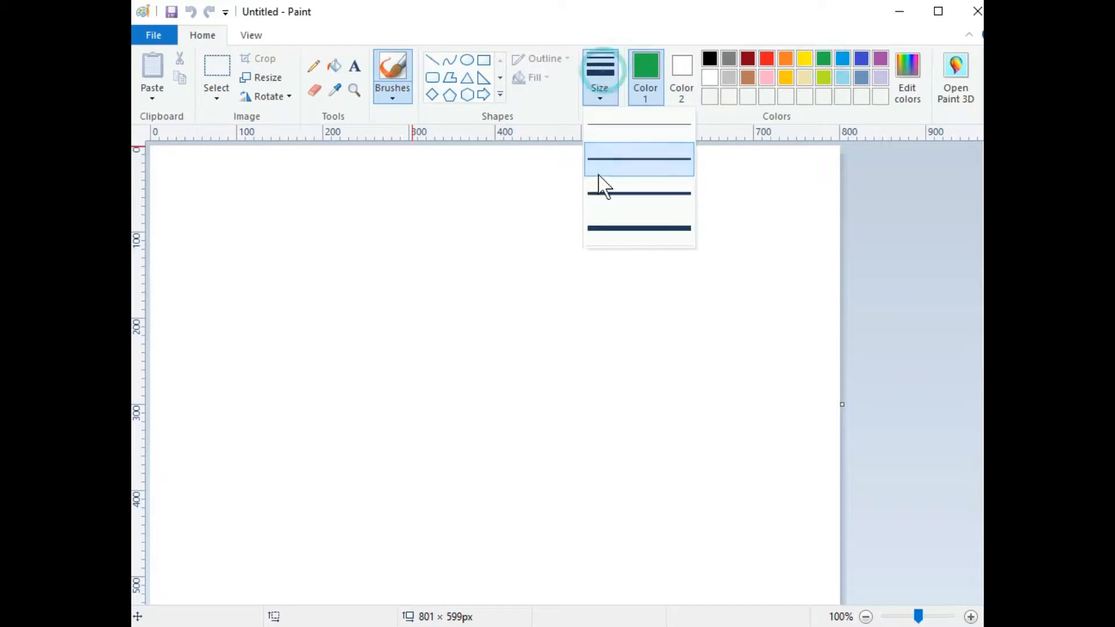
{"action": "left_click", "coordinate": [627, 228]}
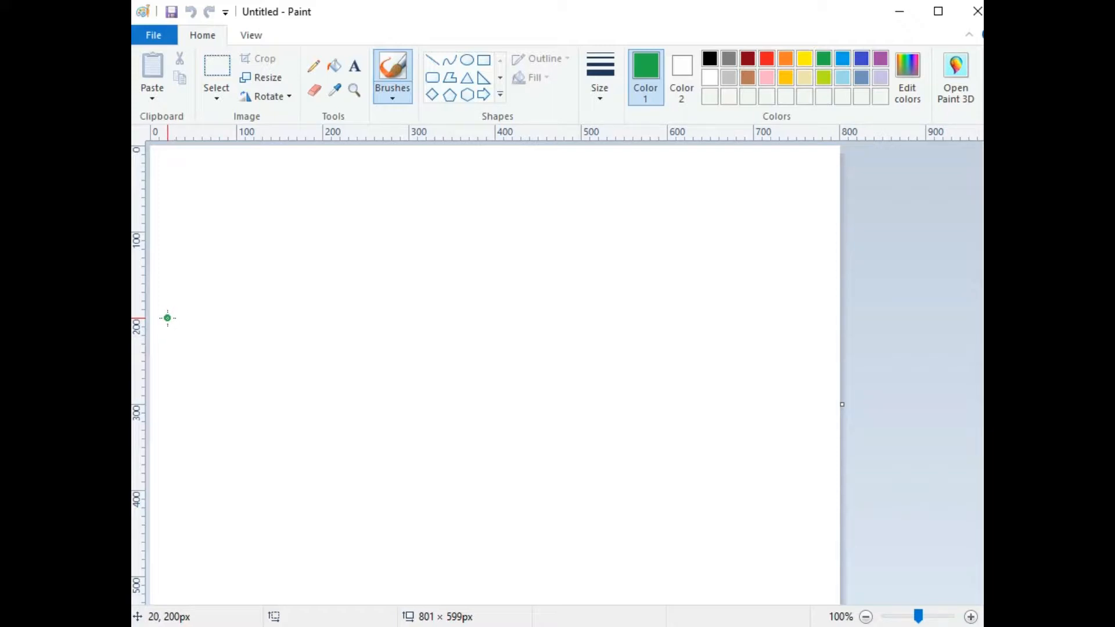
{"action": "left_click", "coordinate": [167, 319]}
{"action": "left_click", "coordinate": [796, 318]}
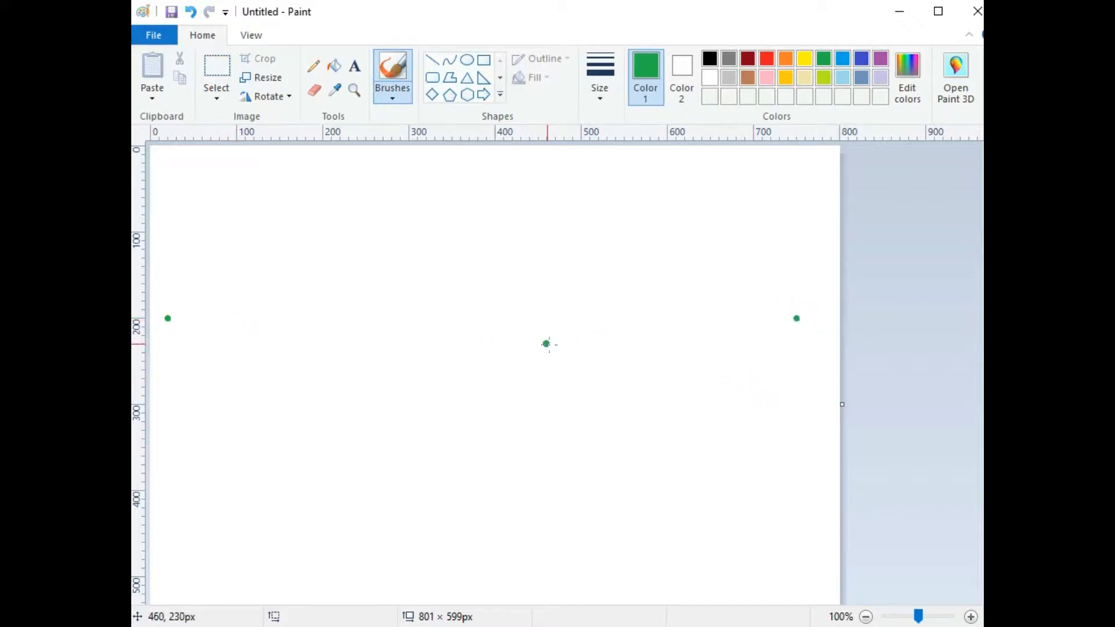
{"action": "left_click", "coordinate": [430, 59]}
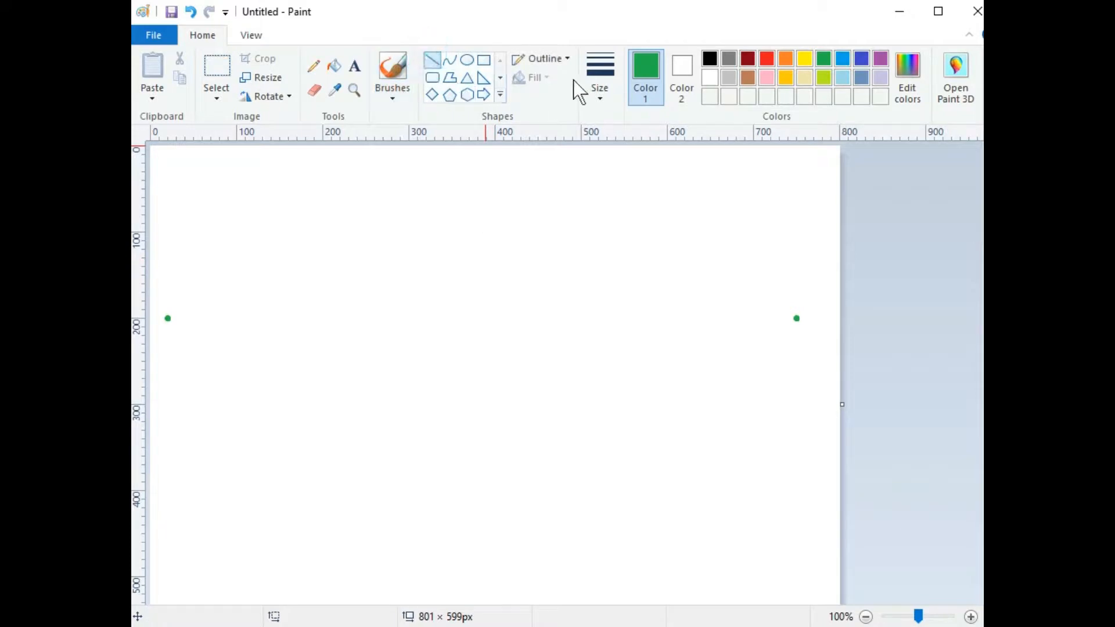
Step: Set a 1px line width and a custom light grey of RGB 215, 215, 215
{"action": "left_click", "coordinate": [600, 76]}
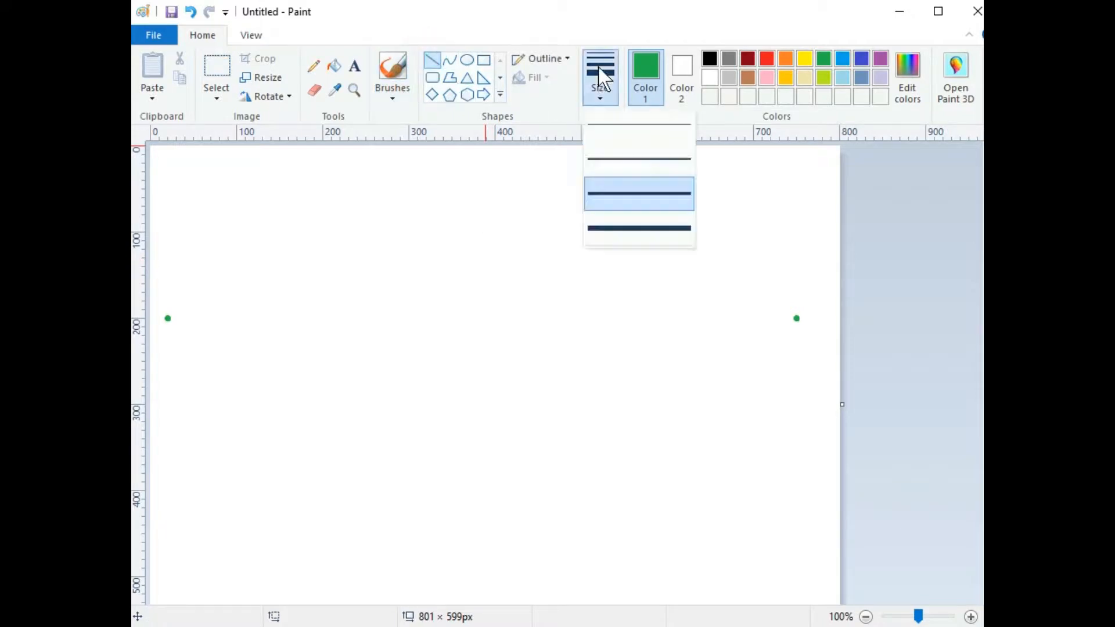
{"action": "left_click", "coordinate": [615, 129]}
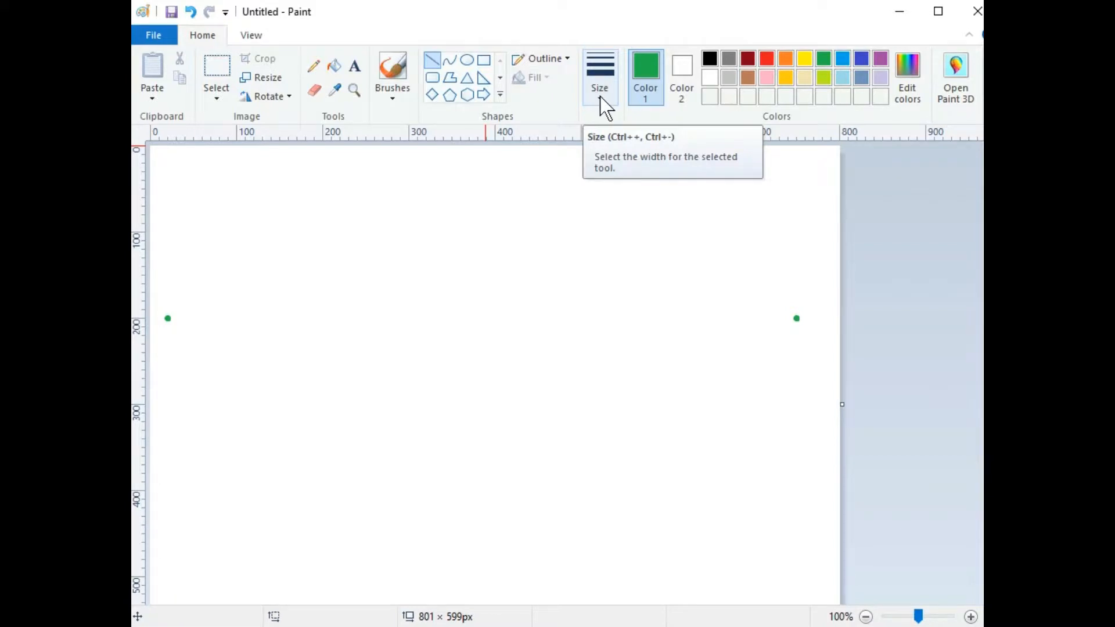
{"action": "left_click", "coordinate": [727, 76]}
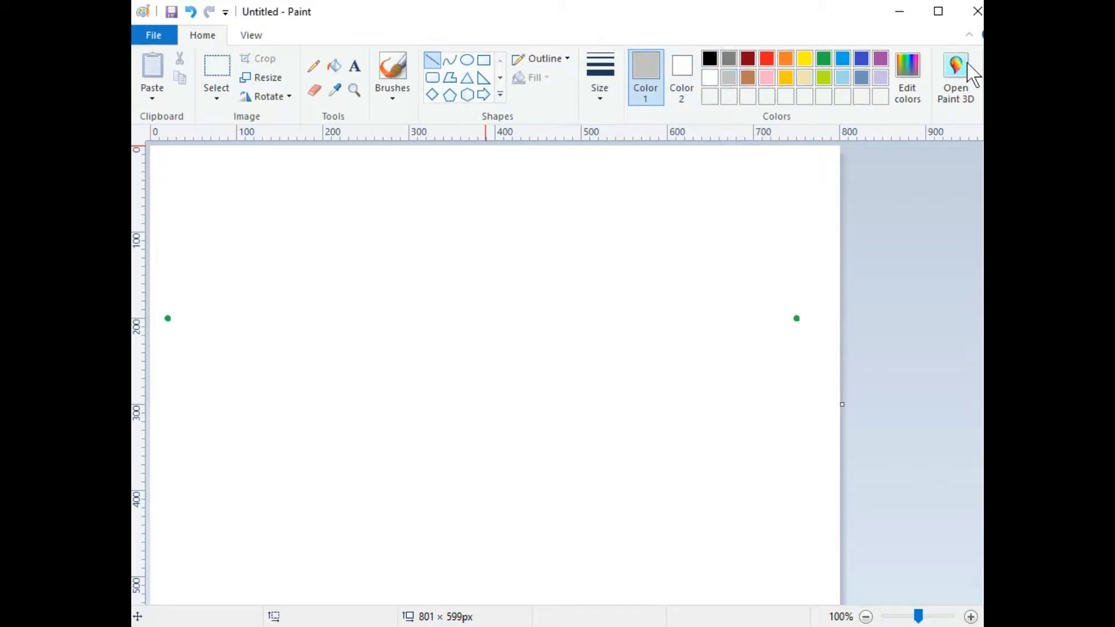
{"action": "left_click", "coordinate": [913, 65]}
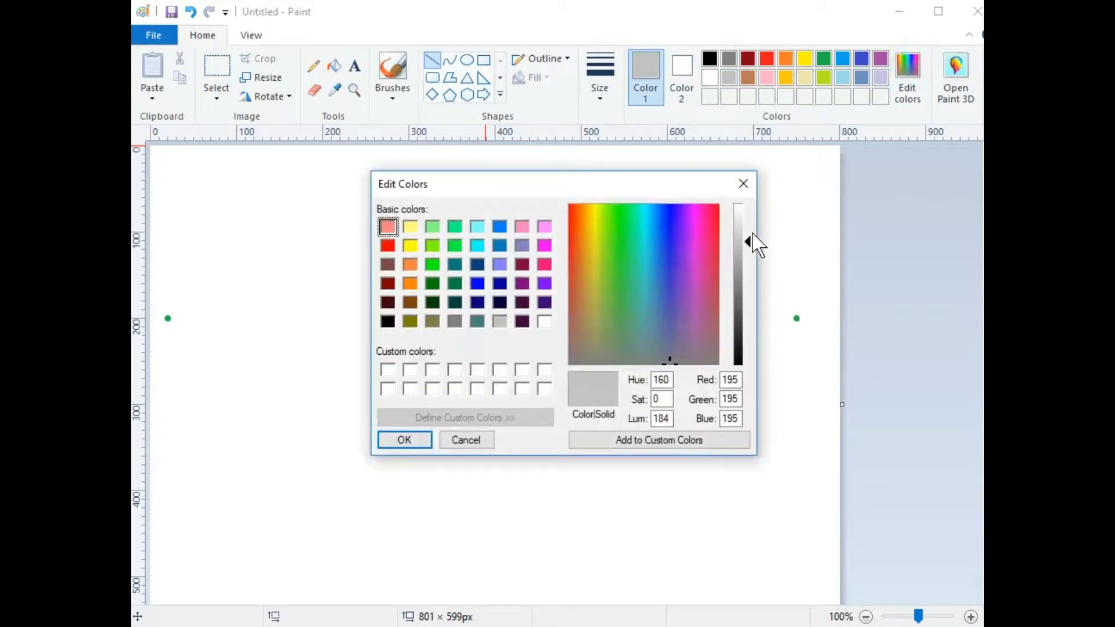
{"action": "left_click", "coordinate": [743, 230]}
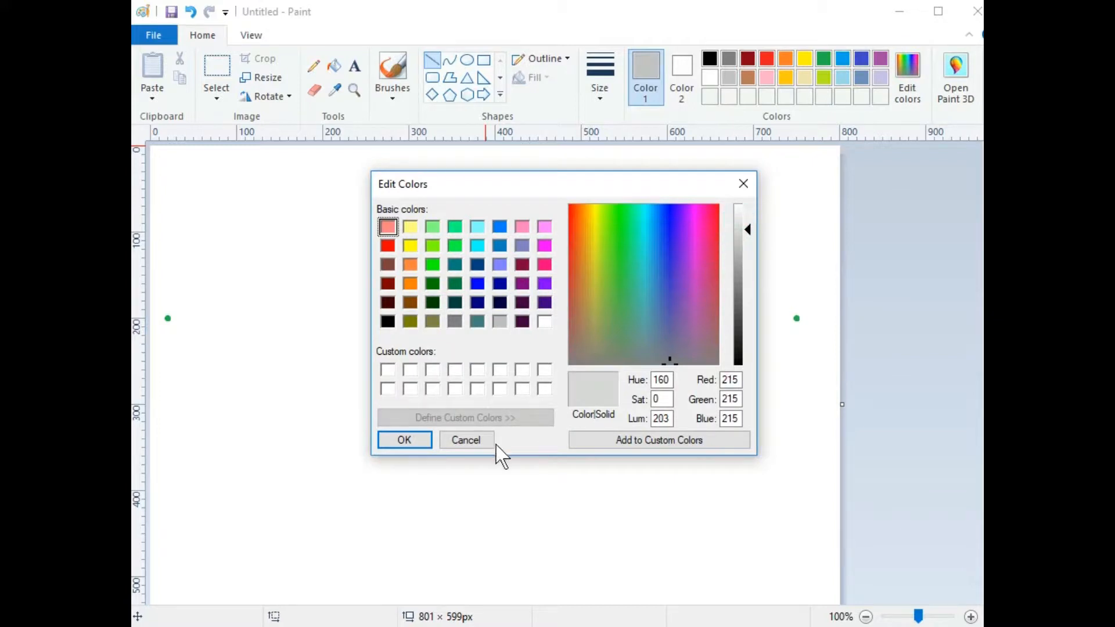
{"action": "left_click", "coordinate": [417, 441]}
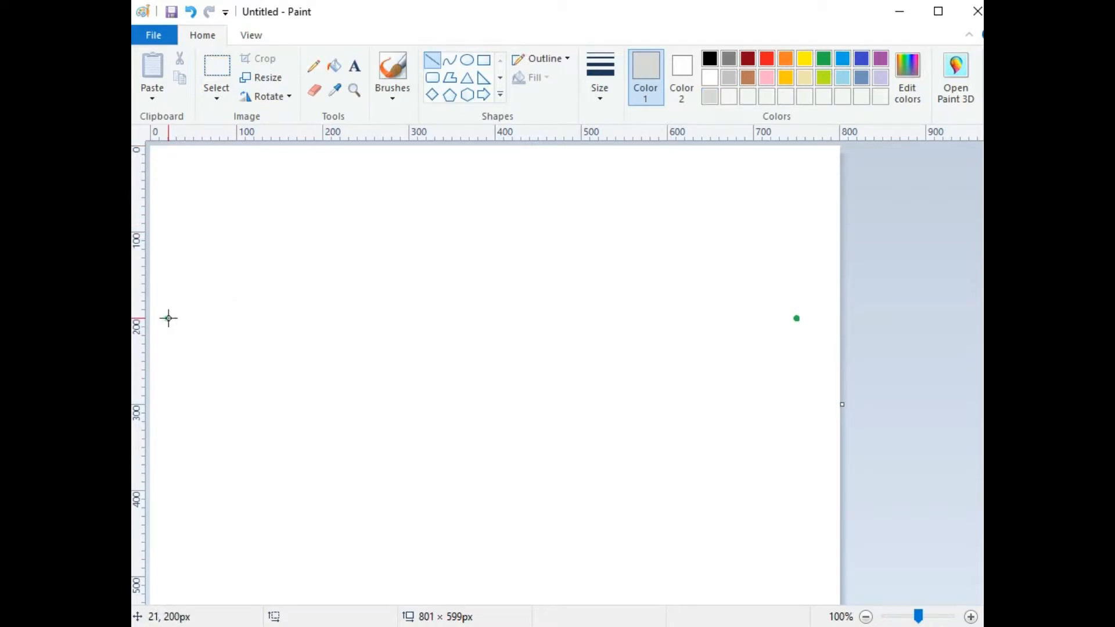
Step: Drag a light-grey horizon line from the left green dot to the right green dot
{"action": "left_click_drag", "start_coordinate": [168, 318], "coordinate": [796, 317]}
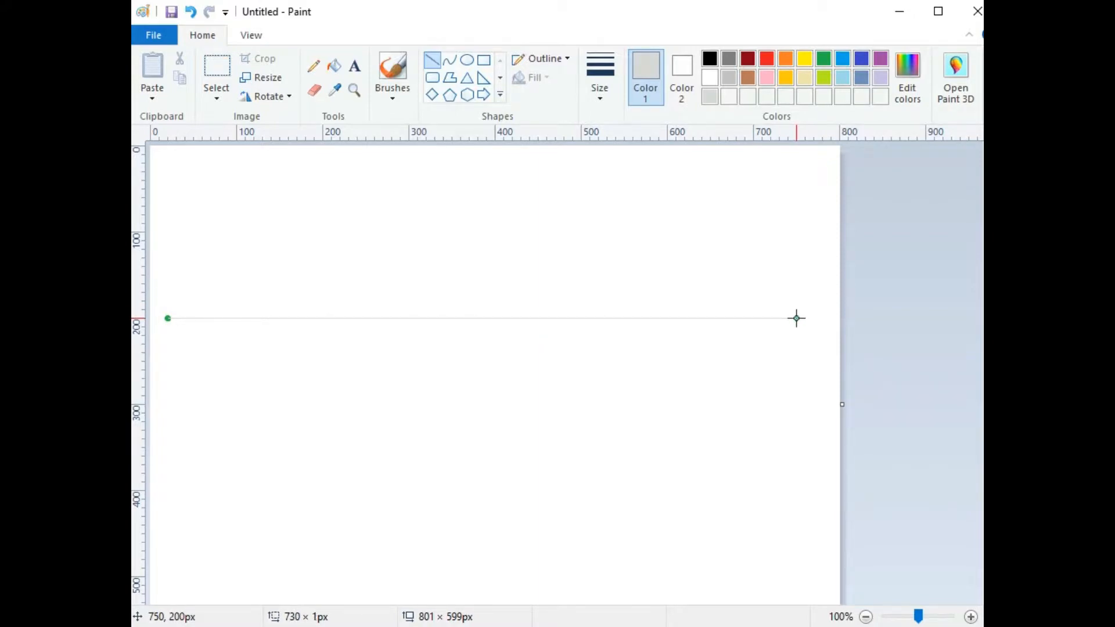
{"action": "left_click_drag", "start_coordinate": [796, 317], "coordinate": [752, 339]}
{"action": "left_click_drag", "start_coordinate": [760, 334], "coordinate": [795, 329]}
Step: Remove the horizon line and switch to a 3px black line
{"action": "key", "text": "Delete"}
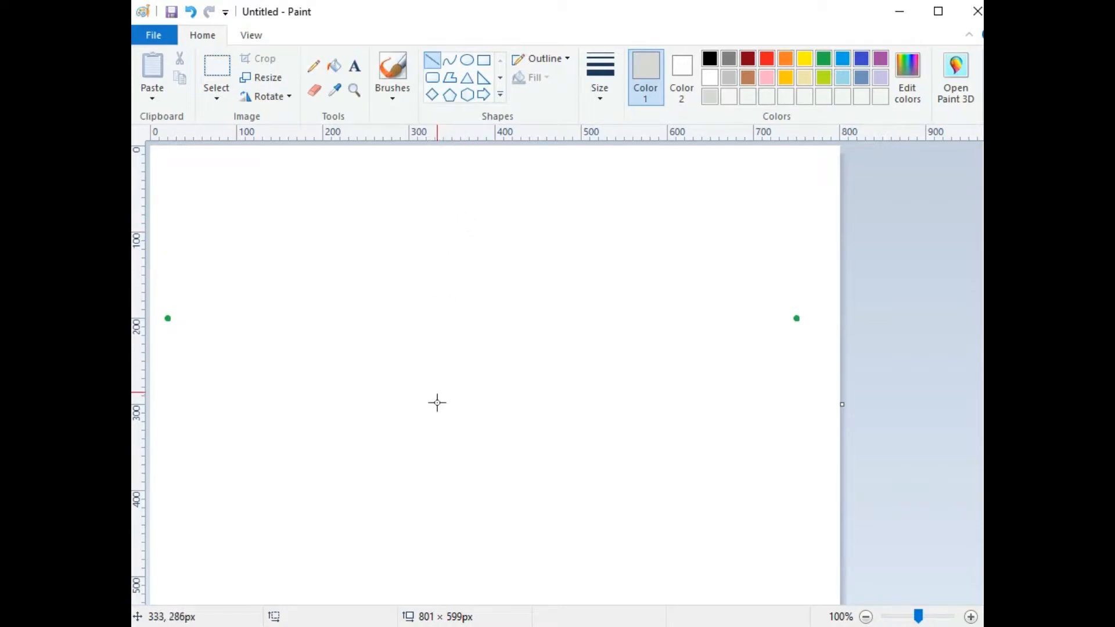
{"action": "left_click", "coordinate": [601, 86]}
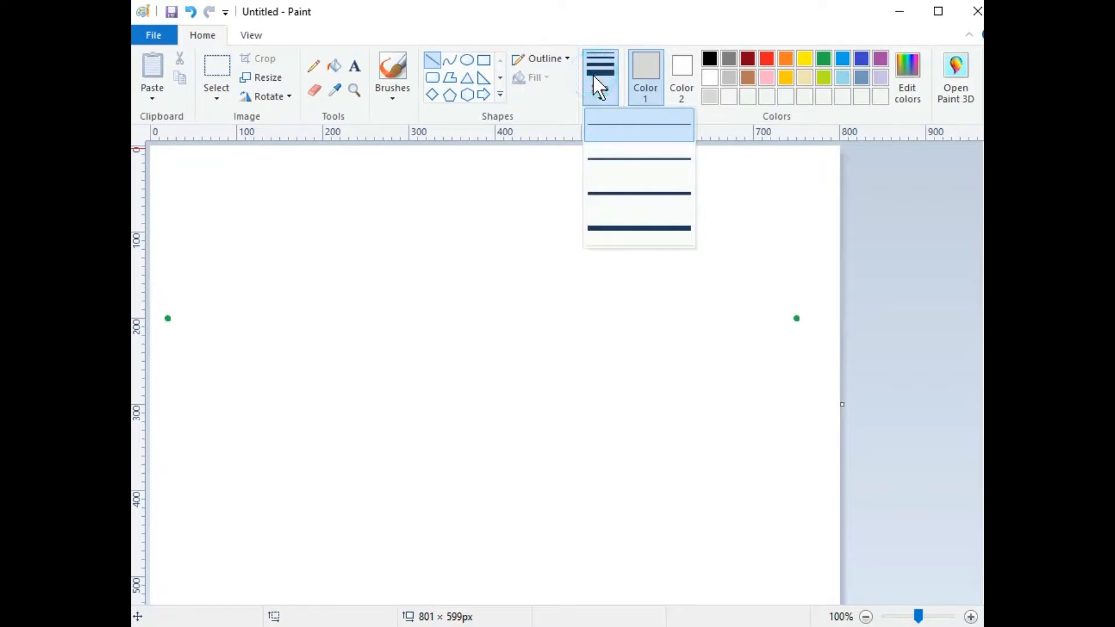
{"action": "left_click", "coordinate": [611, 152]}
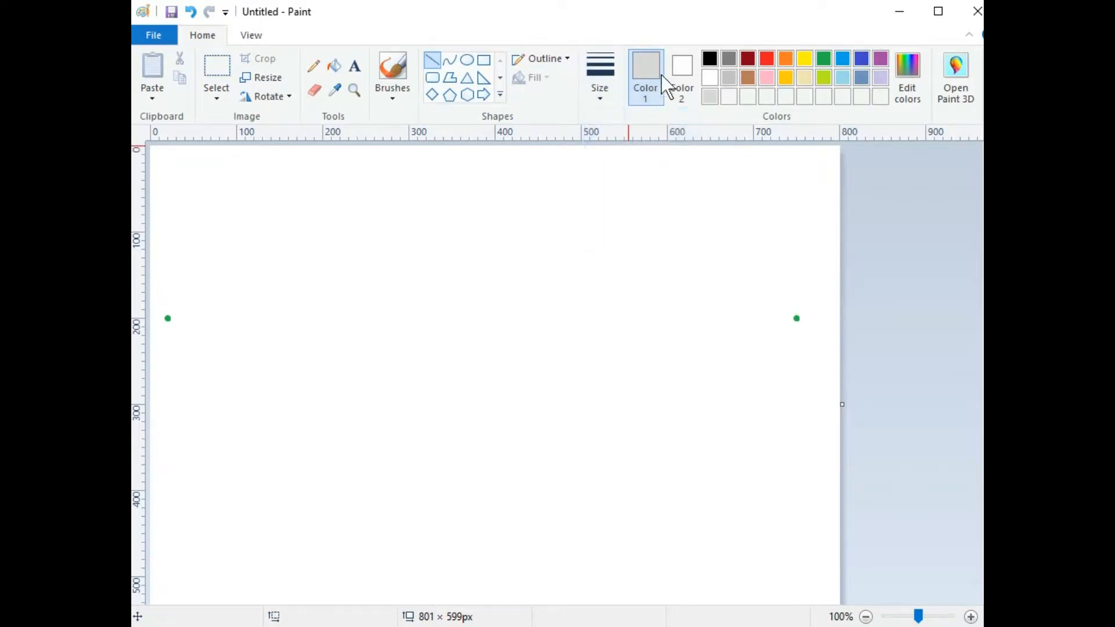
{"action": "left_click", "coordinate": [710, 58]}
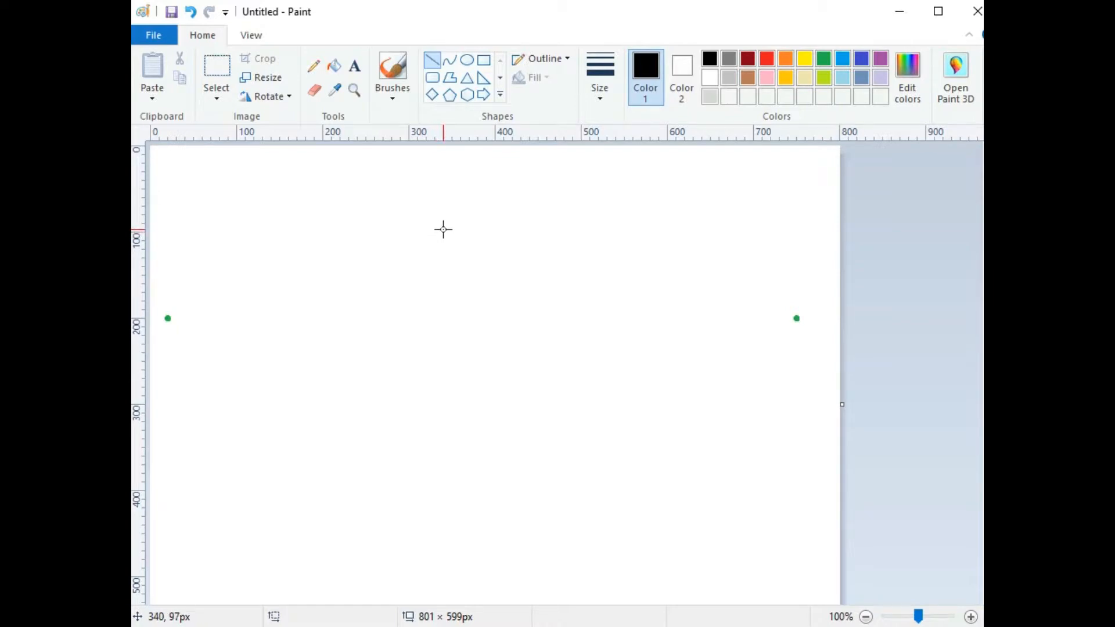
Step: Draw a black vertical line near the canvas centre as the building's nearest corner
{"action": "left_click_drag", "start_coordinate": [441, 229], "coordinate": [442, 408]}
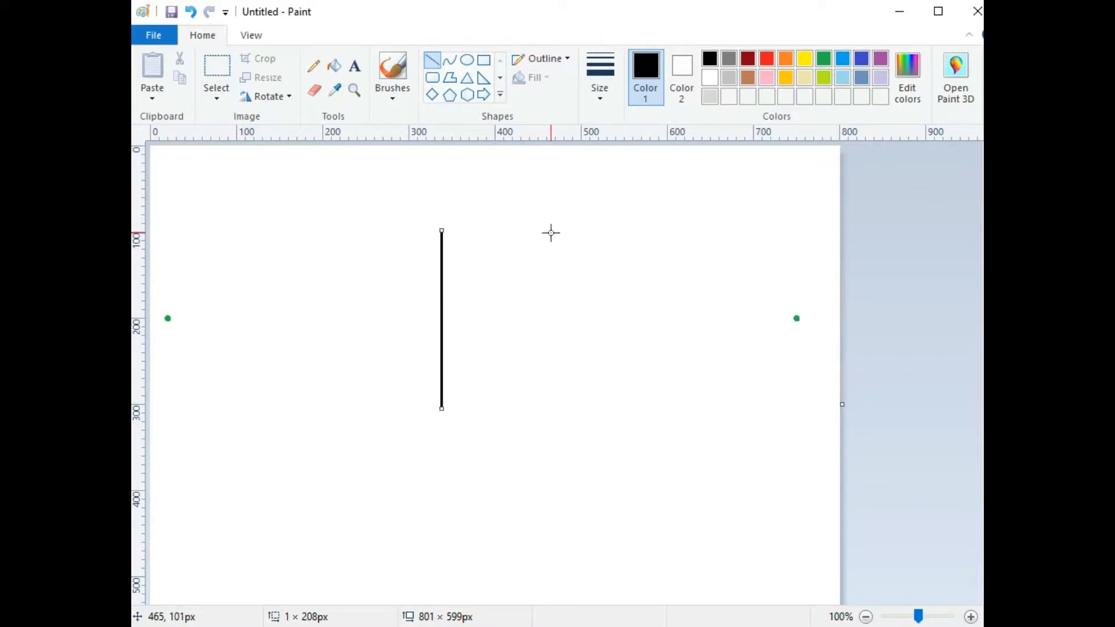
{"action": "left_click", "coordinate": [923, 247]}
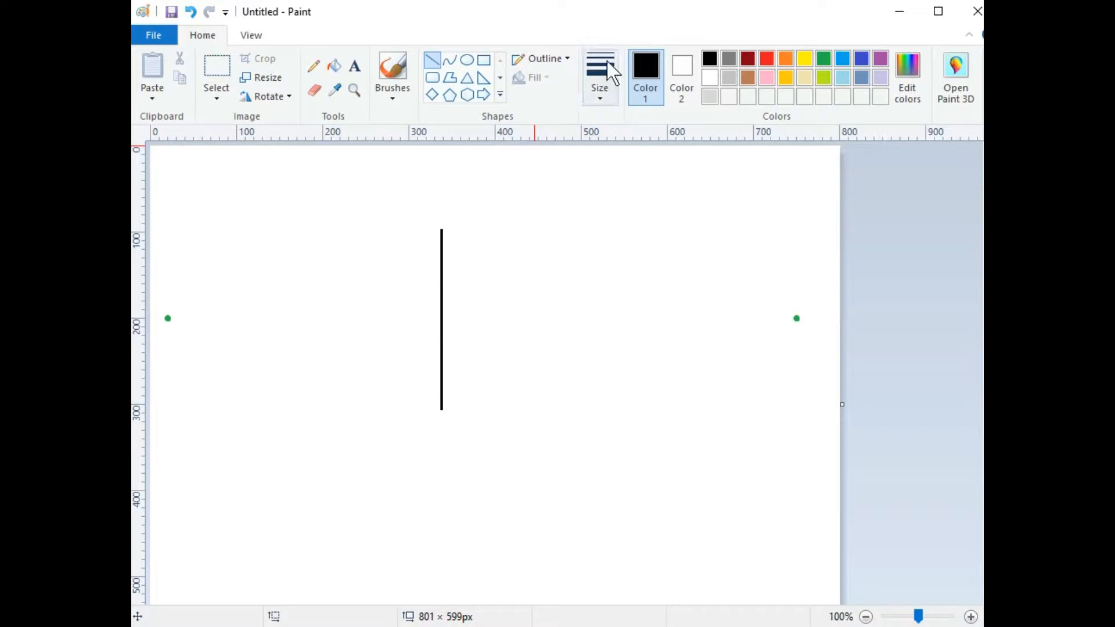
Step: Switch to a 1px line width in the light grey colour
{"action": "left_click", "coordinate": [604, 75]}
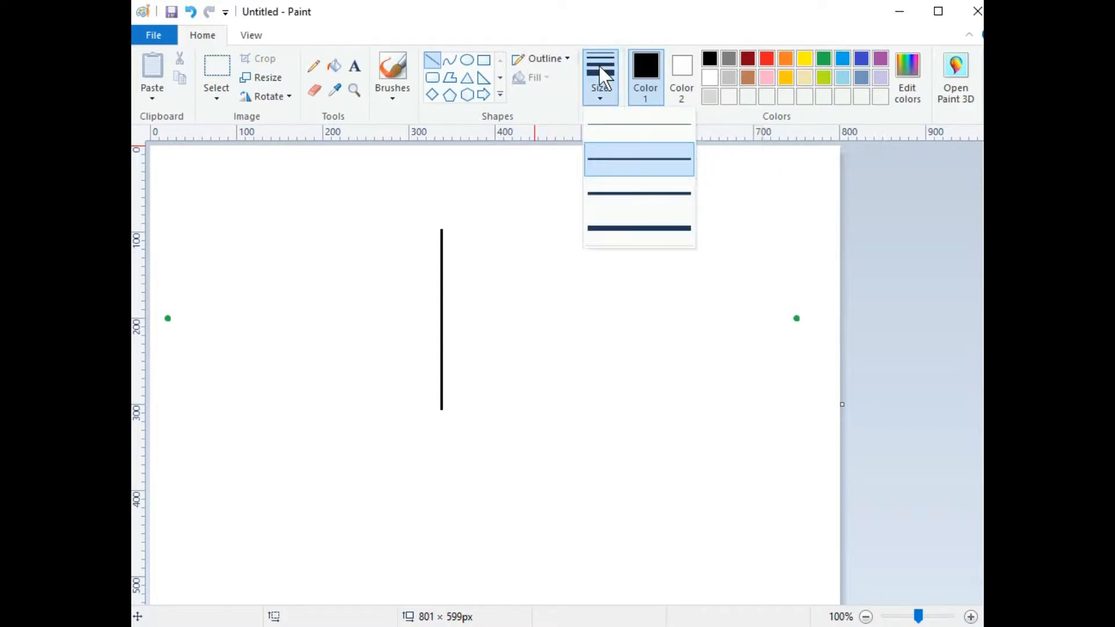
{"action": "left_click", "coordinate": [611, 123]}
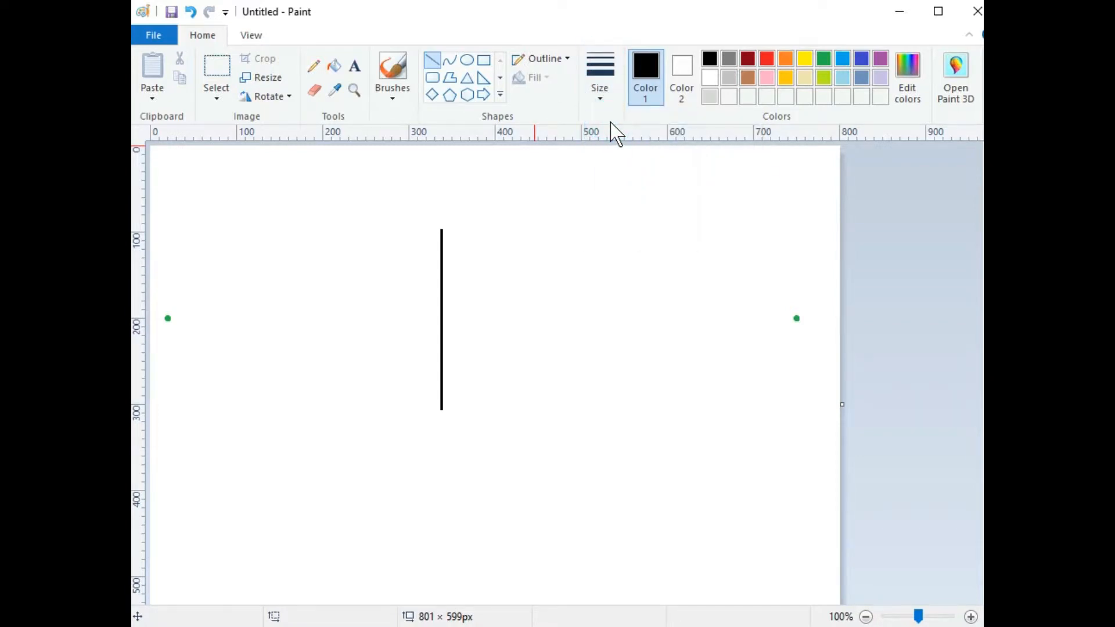
{"action": "left_click", "coordinate": [706, 94]}
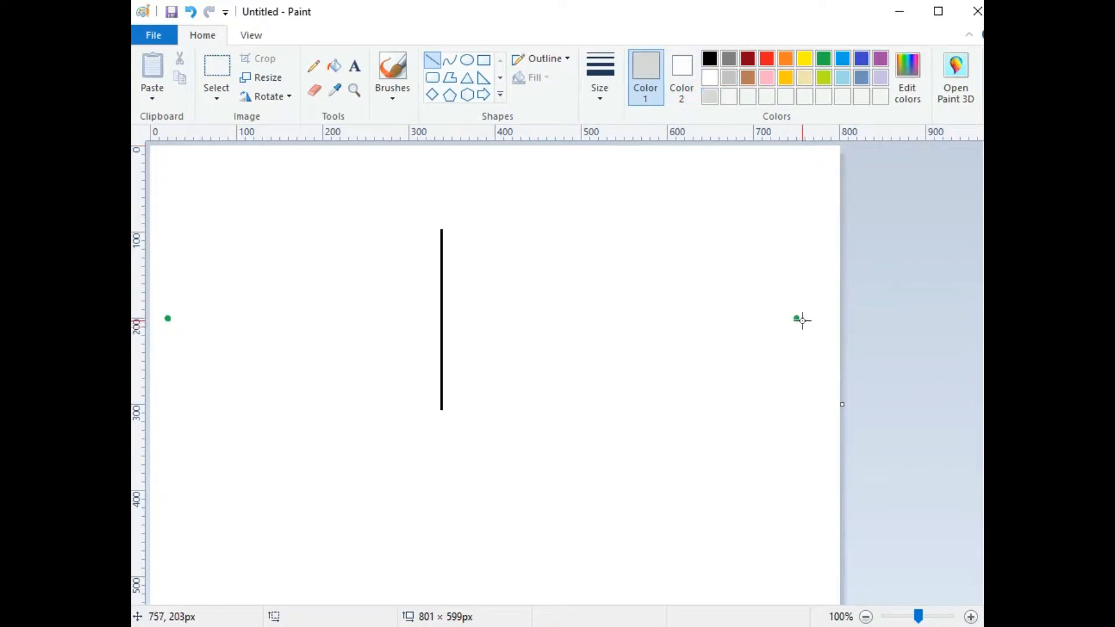
Step: Draw grey guides from both green dots to the corner line's top and bottom, plus one below the top
{"action": "left_click_drag", "start_coordinate": [796, 319], "coordinate": [167, 318]}
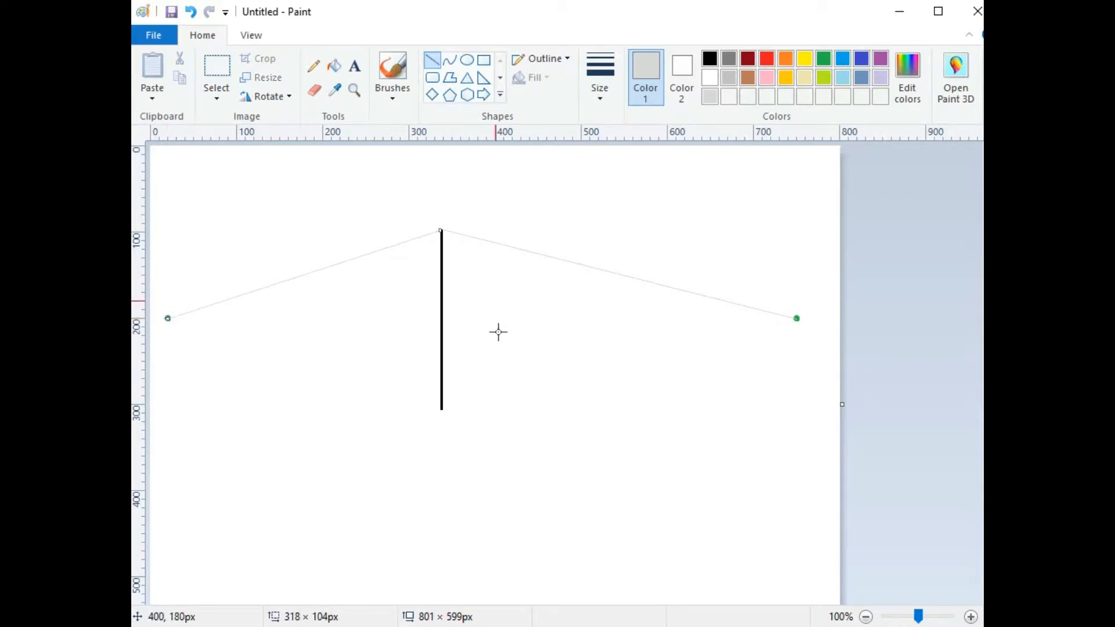
{"action": "left_click_drag", "start_coordinate": [441, 409], "coordinate": [166, 319]}
{"action": "left_click", "coordinate": [734, 367]}
{"action": "left_click_drag", "start_coordinate": [796, 319], "coordinate": [157, 481]}
{"action": "left_click", "coordinate": [446, 500]}
{"action": "left_click_drag", "start_coordinate": [167, 318], "coordinate": [825, 535]}
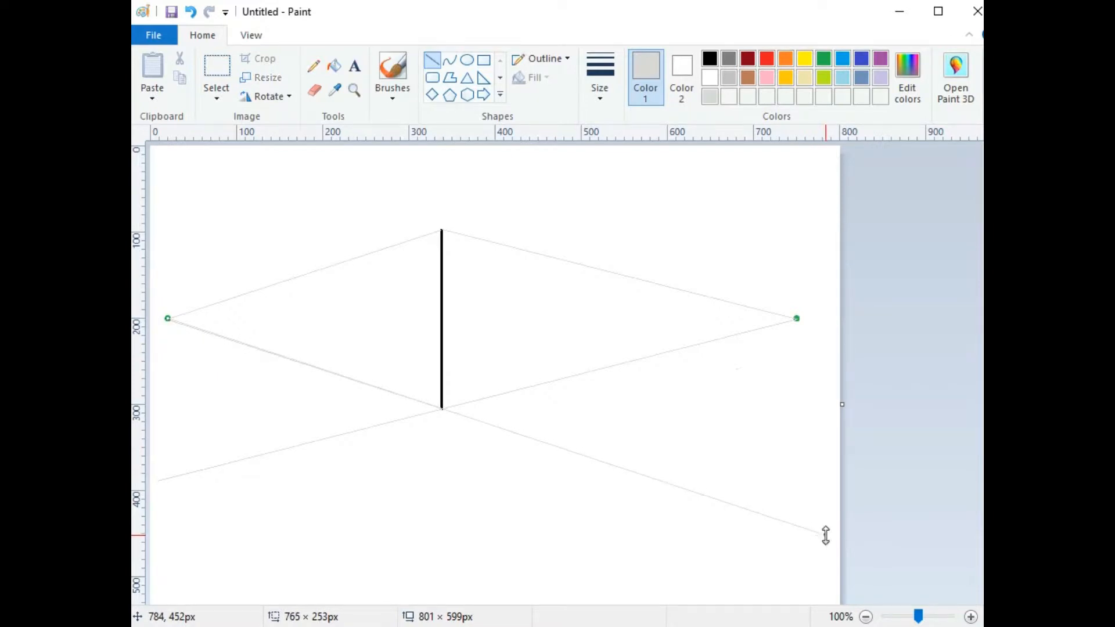
{"action": "left_click", "coordinate": [793, 491]}
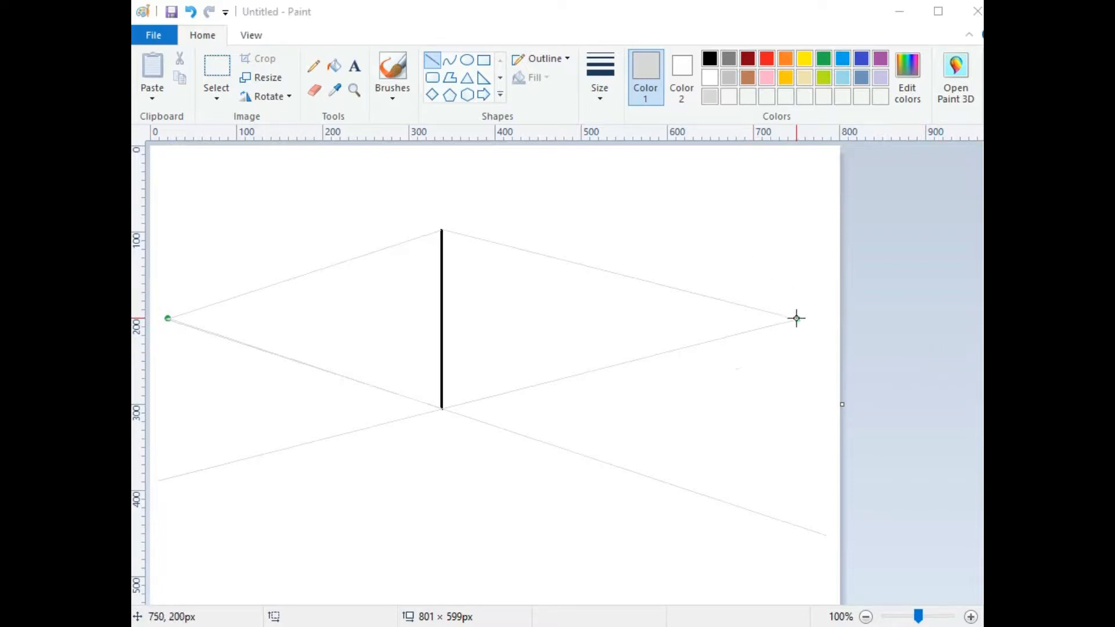
{"action": "left_click_drag", "start_coordinate": [796, 319], "coordinate": [441, 254]}
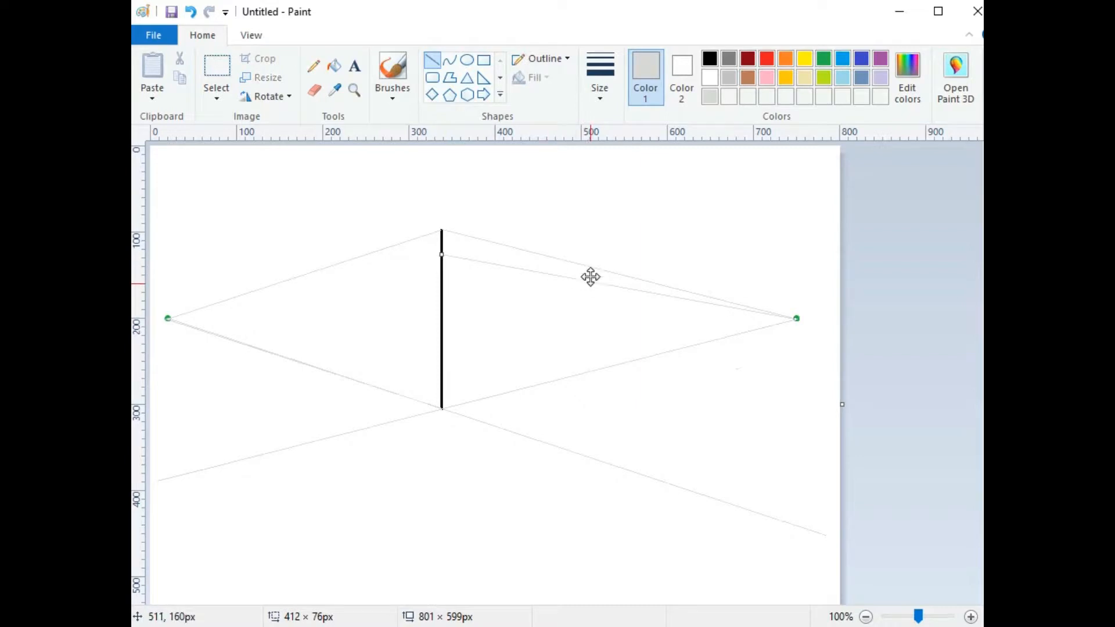
Step: Draw four more grey guides from the right vanishing point to heights down the corner line
{"action": "left_click", "coordinate": [799, 252]}
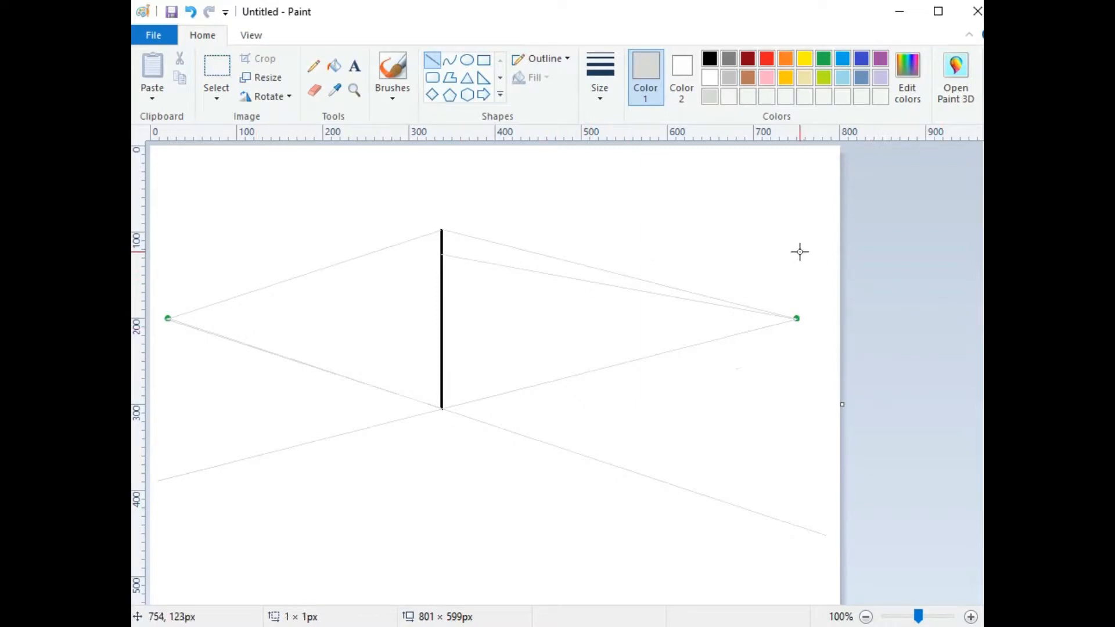
{"action": "left_click_drag", "start_coordinate": [797, 319], "coordinate": [442, 277]}
{"action": "left_click", "coordinate": [650, 264]}
{"action": "left_click_drag", "start_coordinate": [795, 320], "coordinate": [442, 311]}
{"action": "left_click", "coordinate": [764, 259]}
{"action": "left_click_drag", "start_coordinate": [796, 318], "coordinate": [443, 320]}
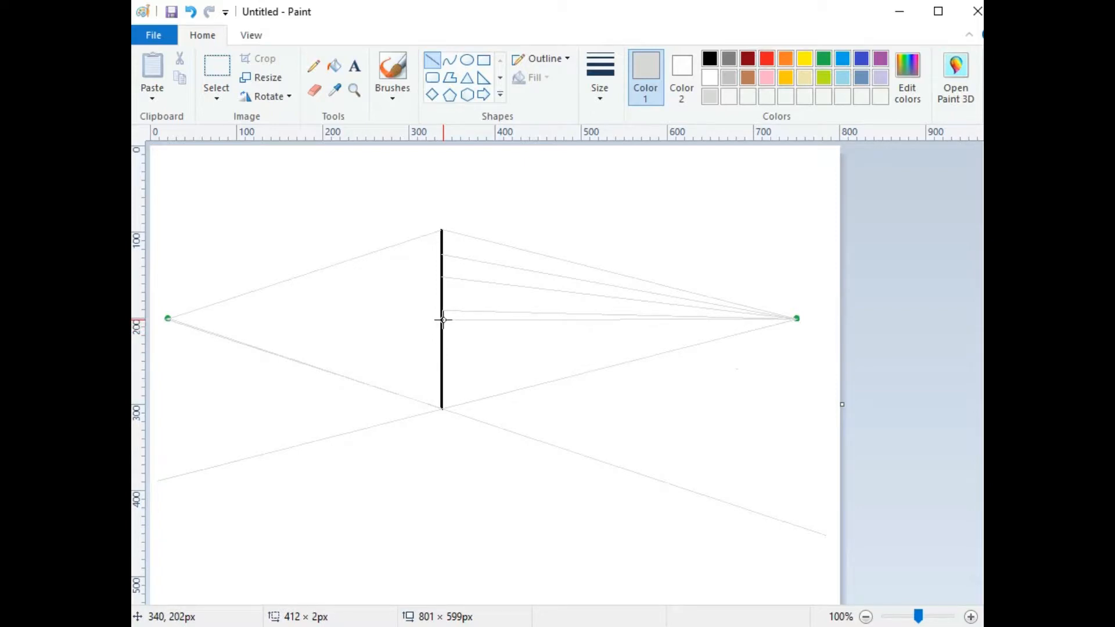
{"action": "left_click_drag", "start_coordinate": [443, 320], "coordinate": [441, 334]}
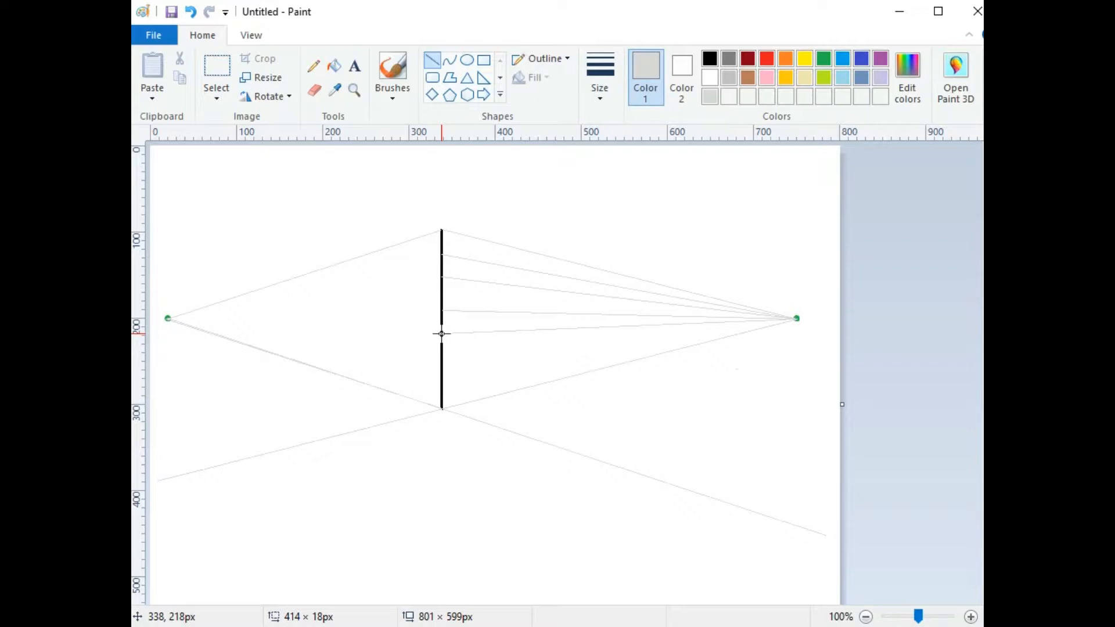
{"action": "left_click", "coordinate": [635, 215]}
Step: Draw four grey guides from the same corner-line heights to the left vanishing point
{"action": "left_click_drag", "start_coordinate": [442, 254], "coordinate": [167, 319]}
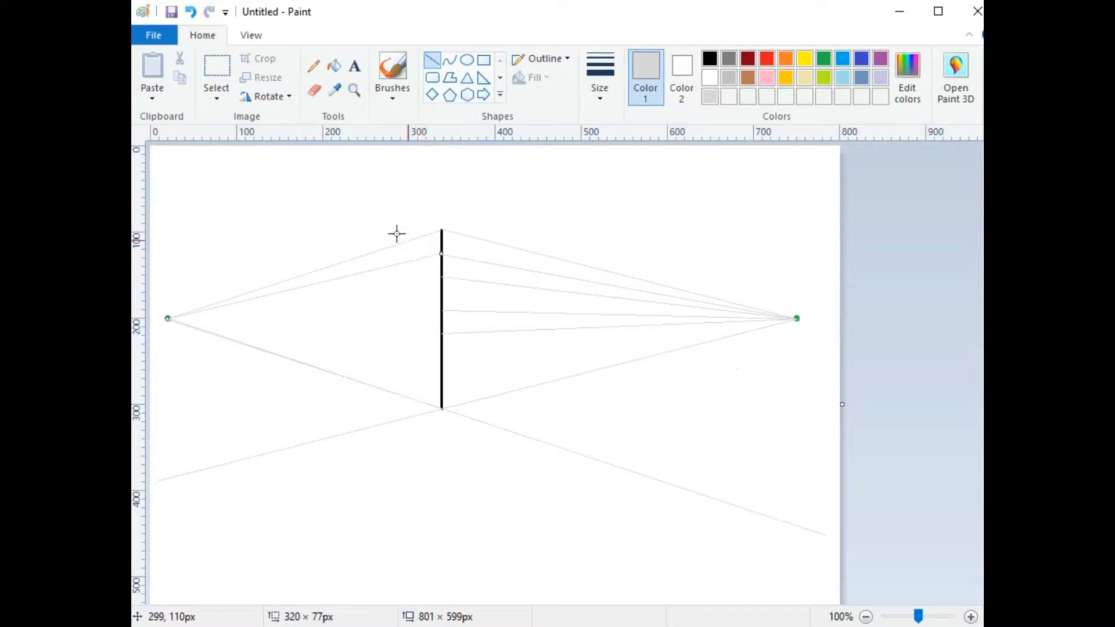
{"action": "left_click_drag", "start_coordinate": [442, 277], "coordinate": [167, 319]}
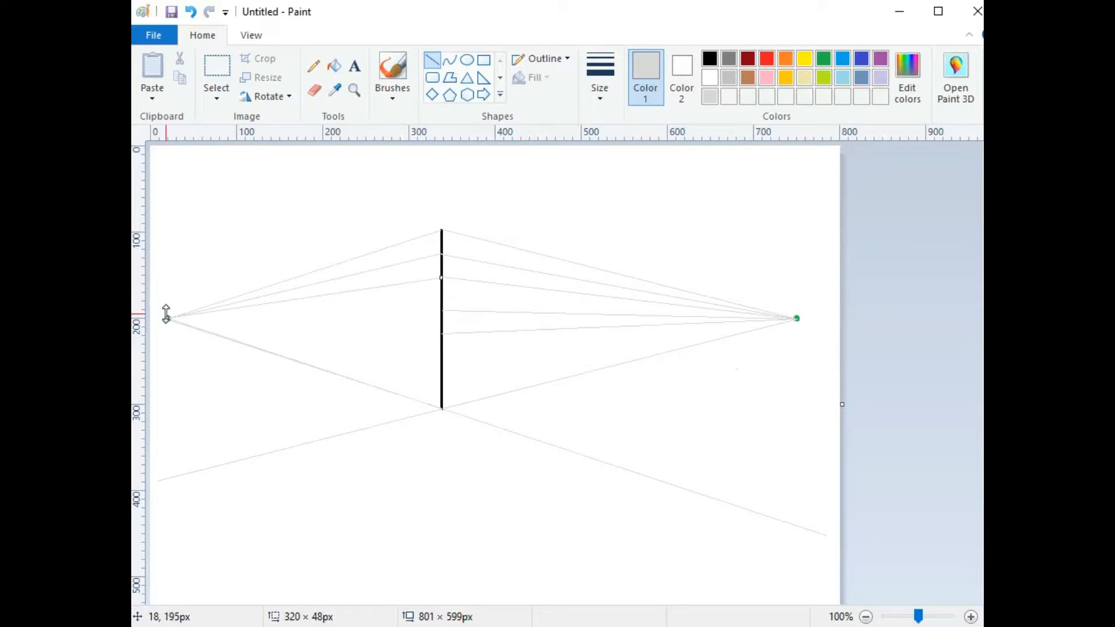
{"action": "left_click_drag", "start_coordinate": [442, 311], "coordinate": [167, 318]}
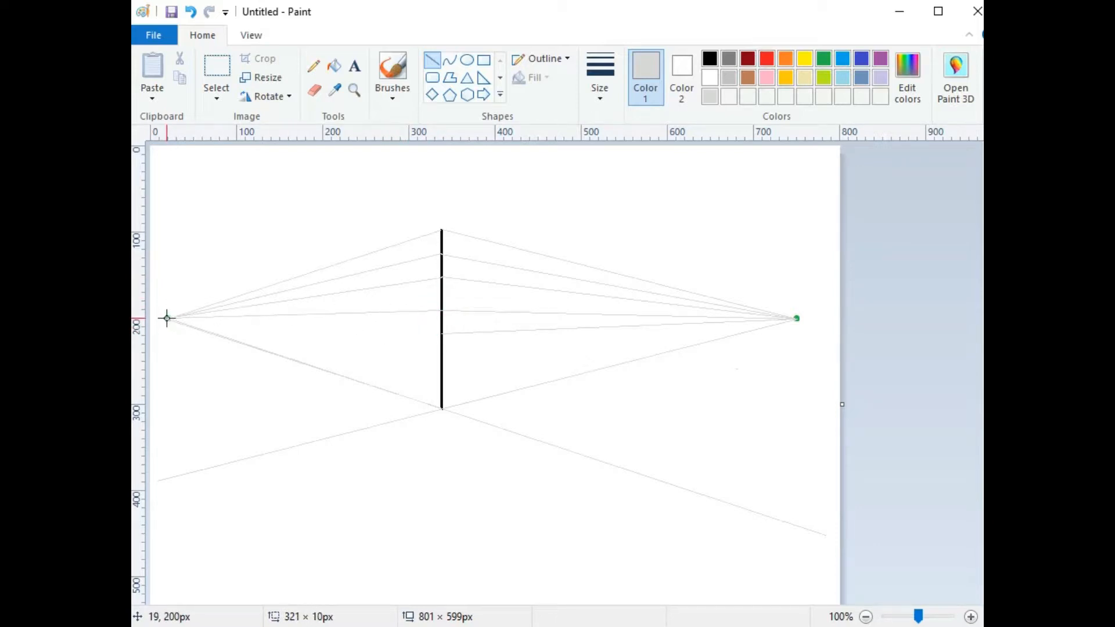
{"action": "left_click_drag", "start_coordinate": [441, 334], "coordinate": [167, 319]}
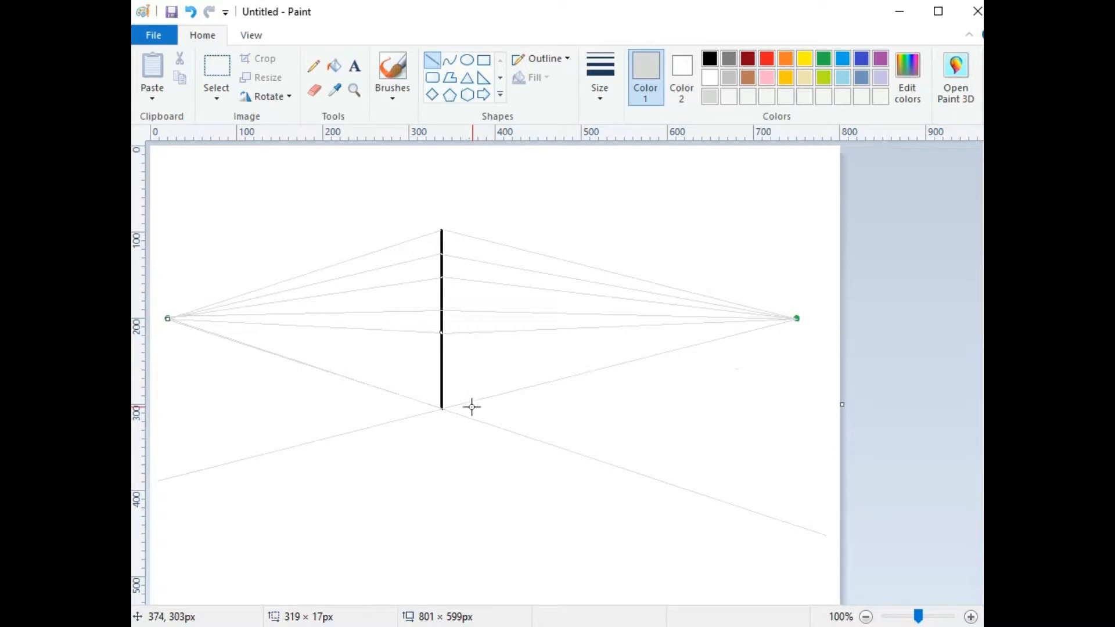
{"action": "left_click", "coordinate": [640, 435]}
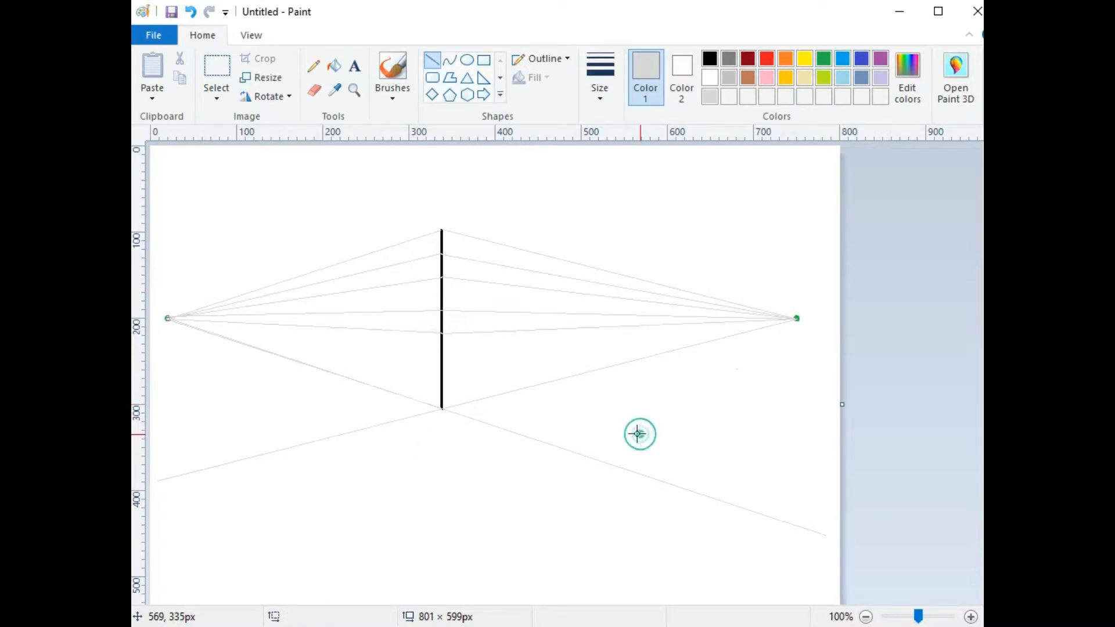
Step: Draw long grey guides from each vanishing point down toward the canvas's lower-left and lower-right edges
{"action": "mouse_move", "coordinate": [164, 316]}
{"action": "left_mouse_down"}
{"action": "mouse_move", "coordinate": [577, 502]}
{"action": "mouse_move", "coordinate": [902, 599]}
{"action": "left_mouse_up"}
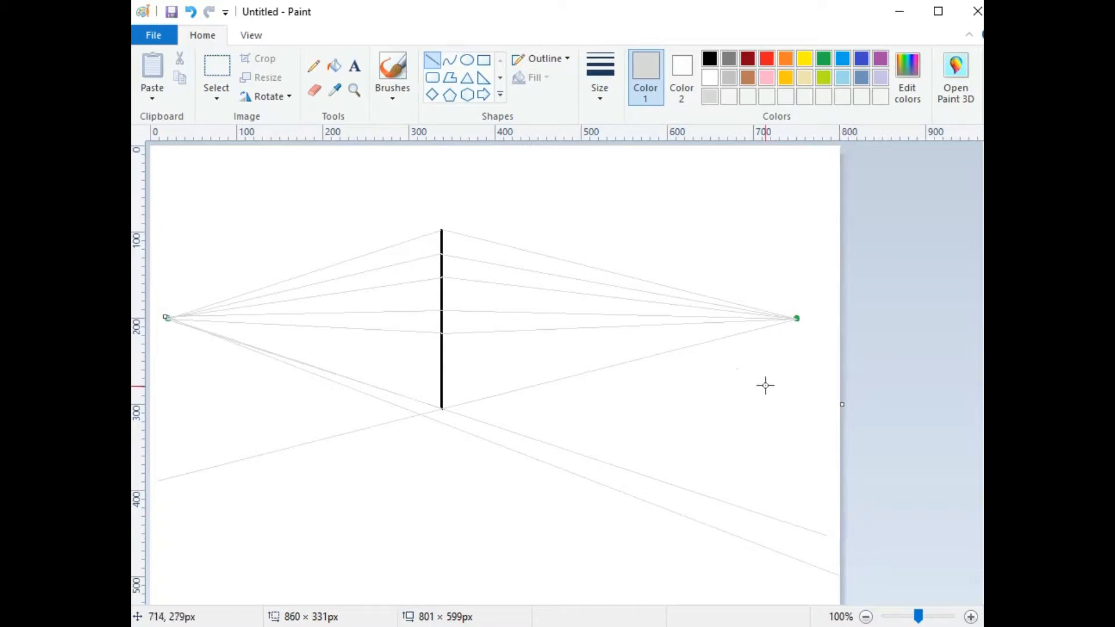
{"action": "mouse_move", "coordinate": [796, 318]}
{"action": "left_mouse_down"}
{"action": "mouse_move", "coordinate": [413, 511]}
{"action": "mouse_move", "coordinate": [150, 534]}
{"action": "mouse_move", "coordinate": [132, 515]}
{"action": "mouse_move", "coordinate": [412, 443]}
{"action": "mouse_move", "coordinate": [441, 423]}
{"action": "mouse_move", "coordinate": [250, 527]}
{"action": "mouse_move", "coordinate": [135, 530]}
{"action": "mouse_move", "coordinate": [132, 515]}
{"action": "left_mouse_up"}
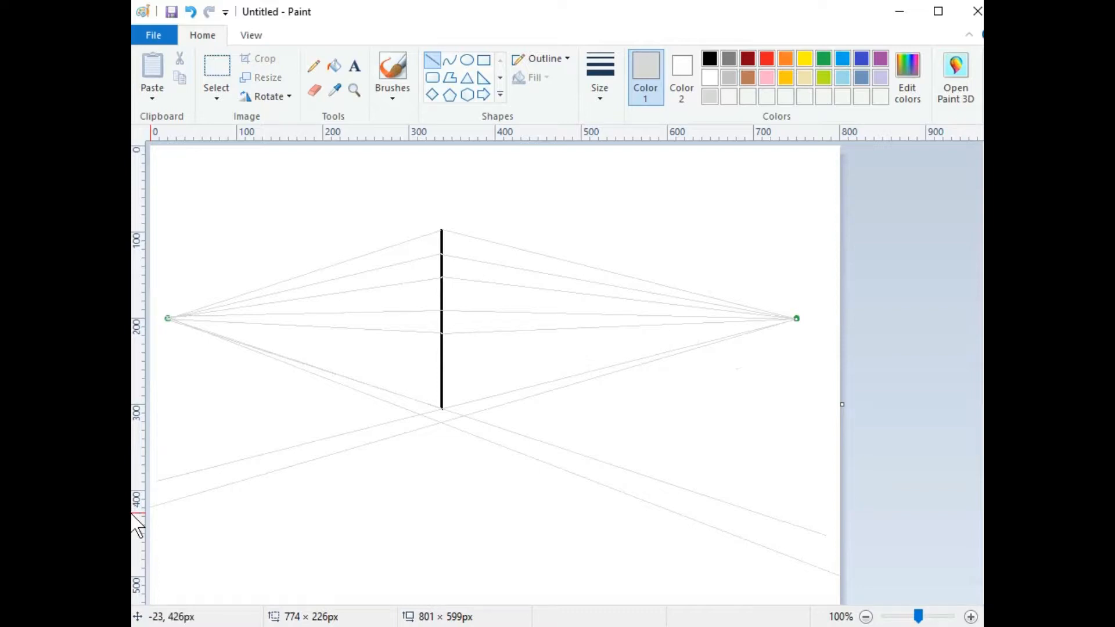
{"action": "left_click", "coordinate": [452, 500]}
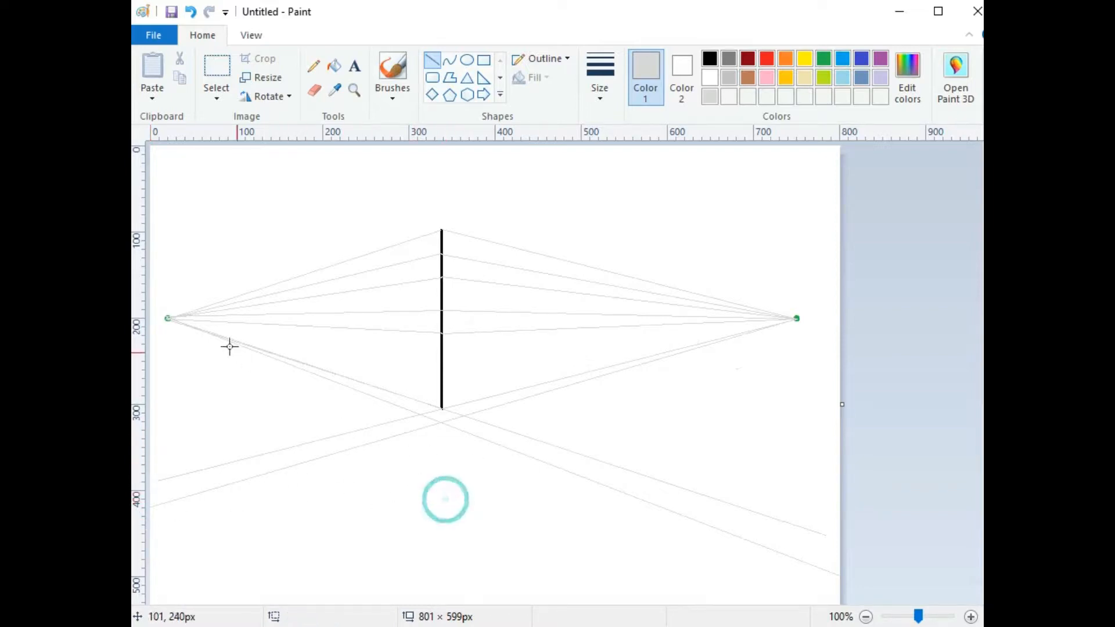
{"action": "left_click_drag", "start_coordinate": [166, 317], "coordinate": [732, 626]}
{"action": "left_click", "coordinate": [803, 360]}
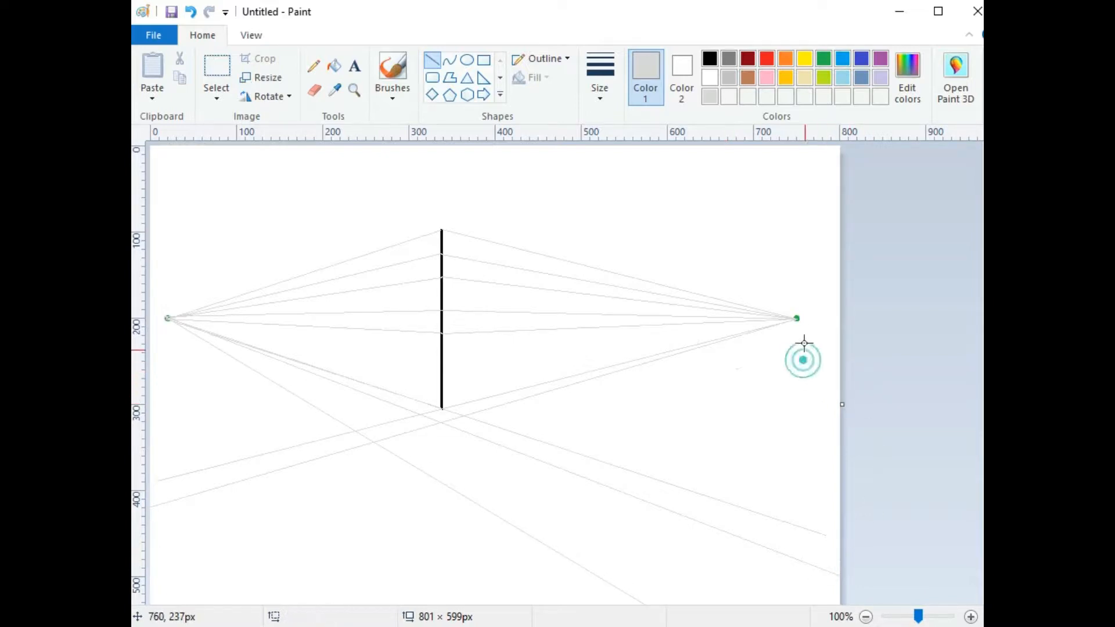
{"action": "left_click_drag", "start_coordinate": [797, 319], "coordinate": [162, 606]}
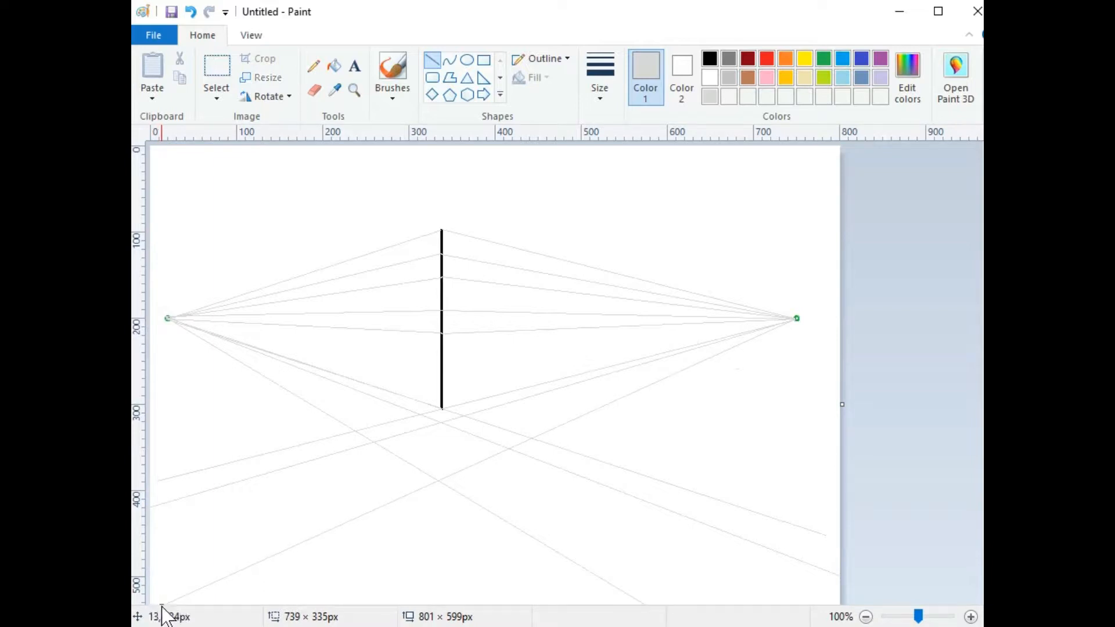
{"action": "left_click", "coordinate": [443, 583]}
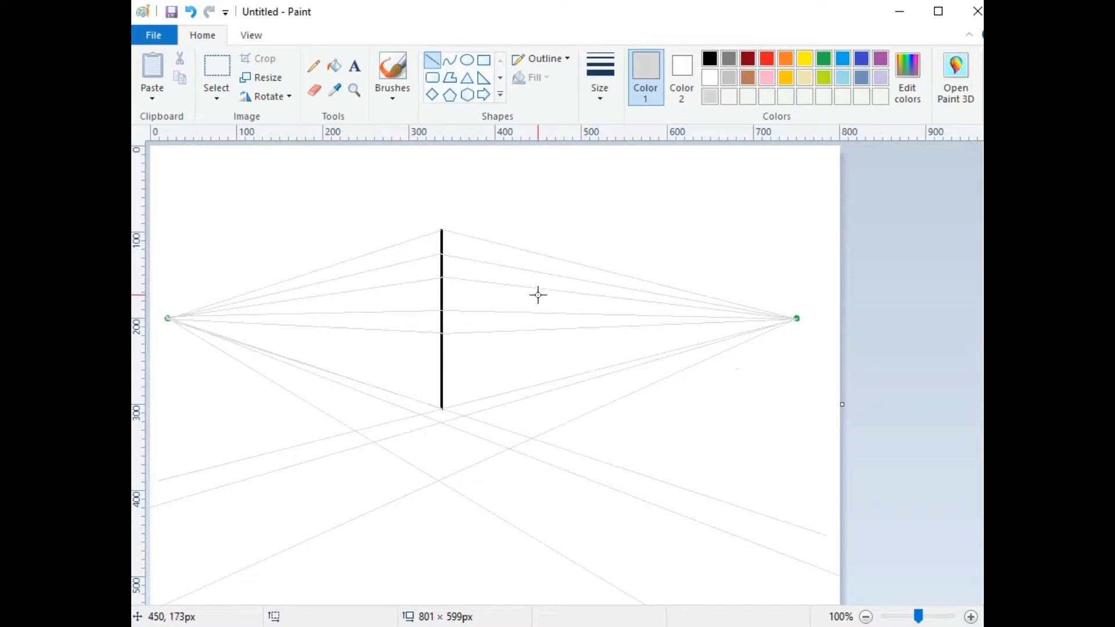
Step: Switch to a thicker black line and draw the box's left and right vertical edges
{"action": "left_click", "coordinate": [600, 82]}
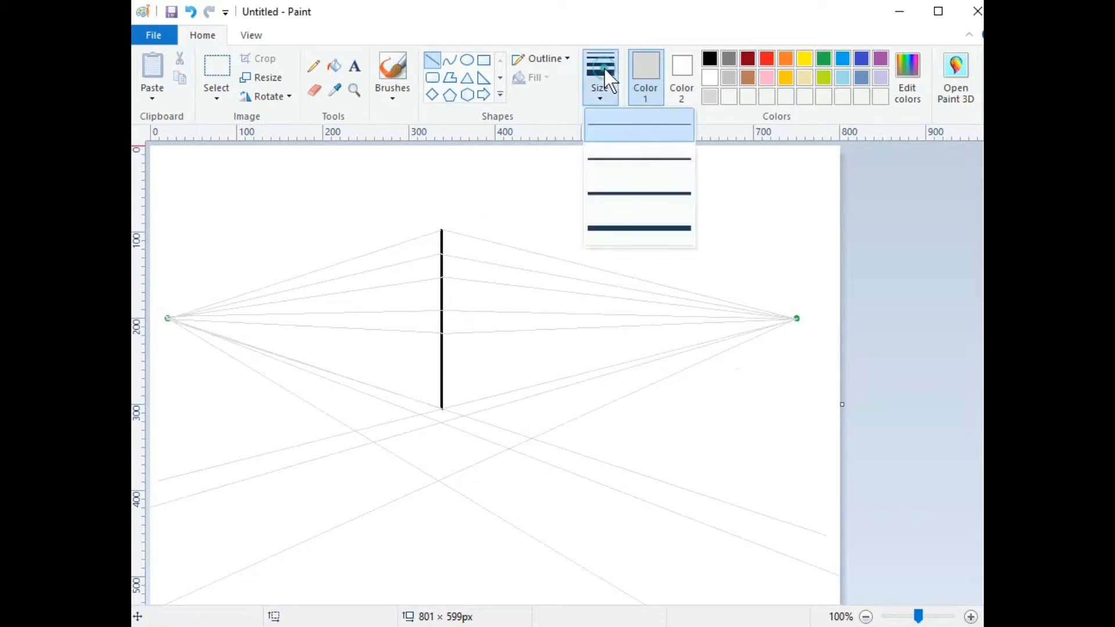
{"action": "left_click", "coordinate": [634, 169]}
{"action": "left_click", "coordinate": [709, 59]}
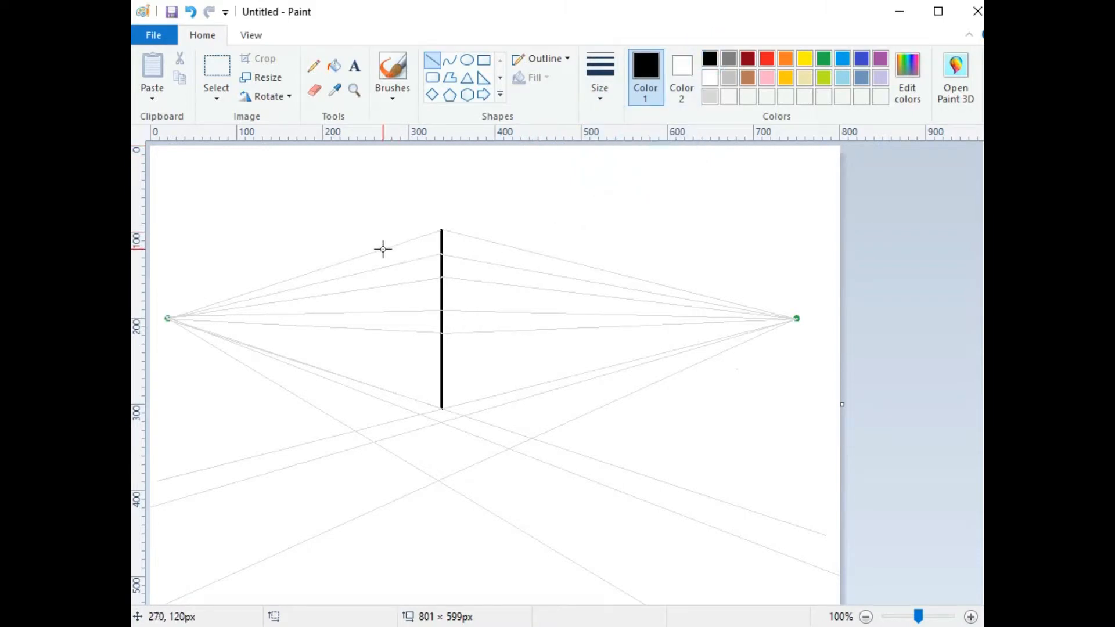
{"action": "left_click", "coordinate": [543, 254]}
{"action": "left_click_drag", "start_coordinate": [542, 254], "coordinate": [559, 381]}
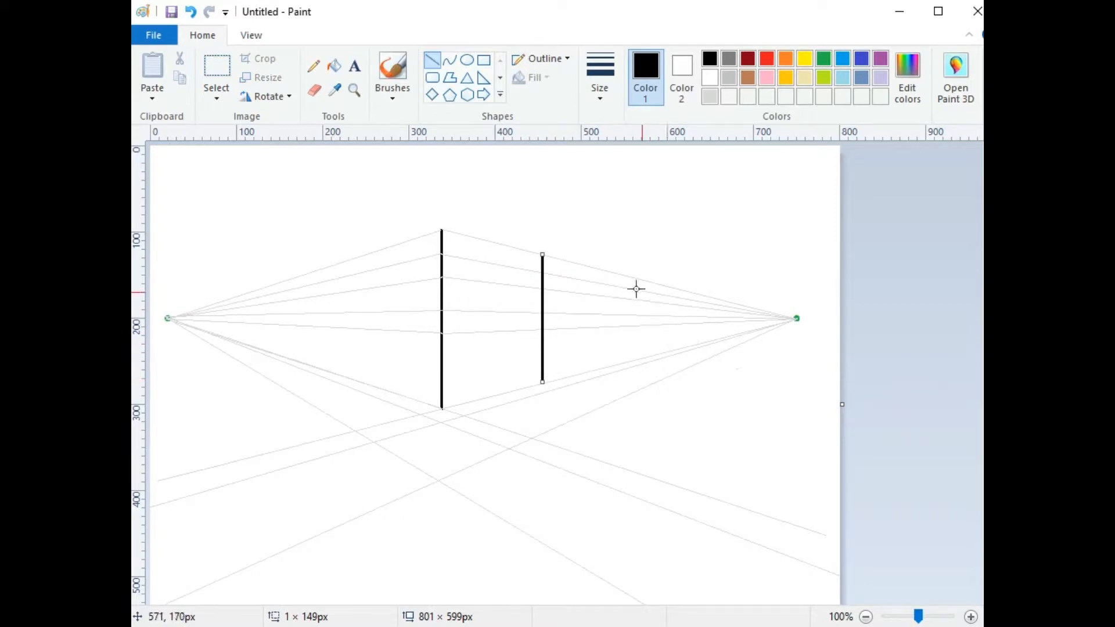
{"action": "mouse_move", "coordinate": [391, 246]}
{"action": "left_mouse_down"}
{"action": "mouse_move", "coordinate": [406, 338]}
{"action": "mouse_move", "coordinate": [392, 393]}
{"action": "left_mouse_up"}
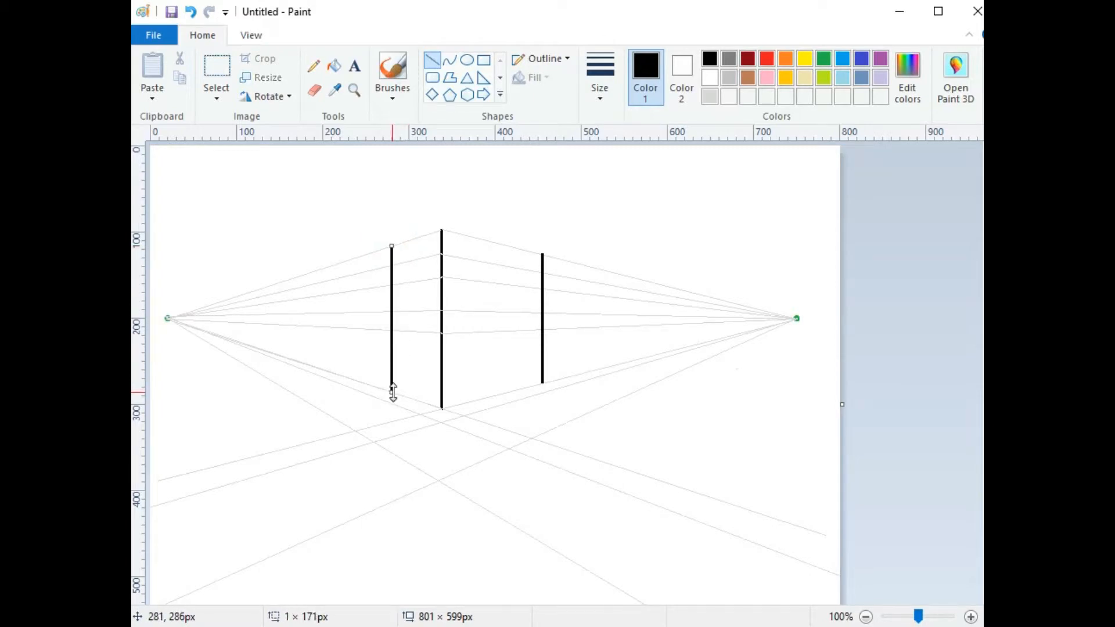
{"action": "left_click", "coordinate": [398, 223]}
Step: Join the verticals to the corner with both top edges and the right face's bottom edge
{"action": "left_click_drag", "start_coordinate": [391, 246], "coordinate": [441, 230]}
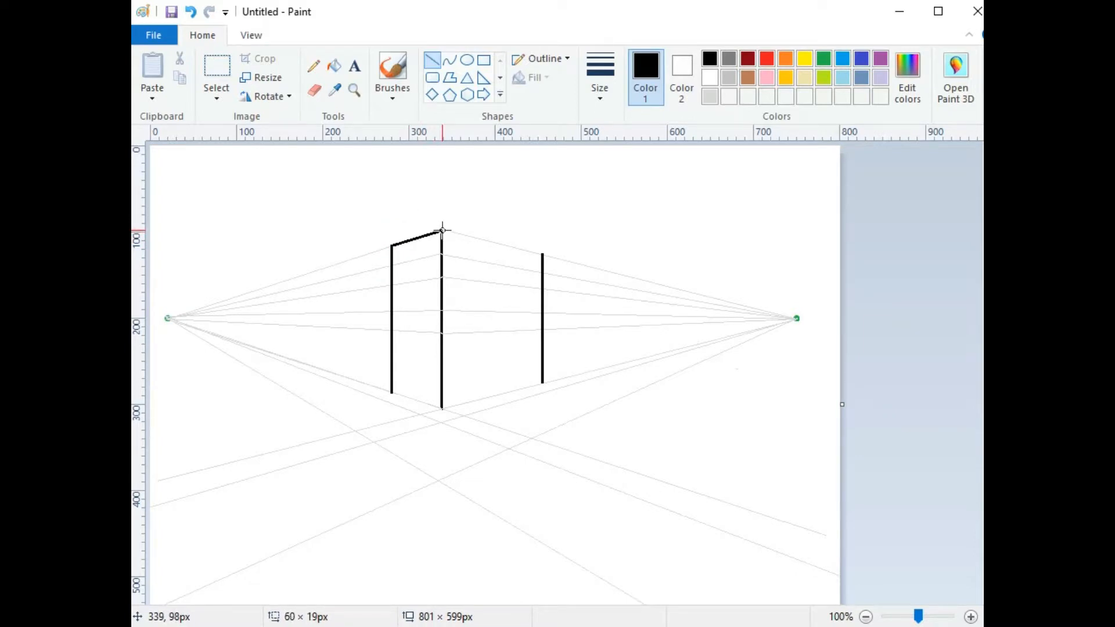
{"action": "left_click_drag", "start_coordinate": [441, 230], "coordinate": [442, 231]}
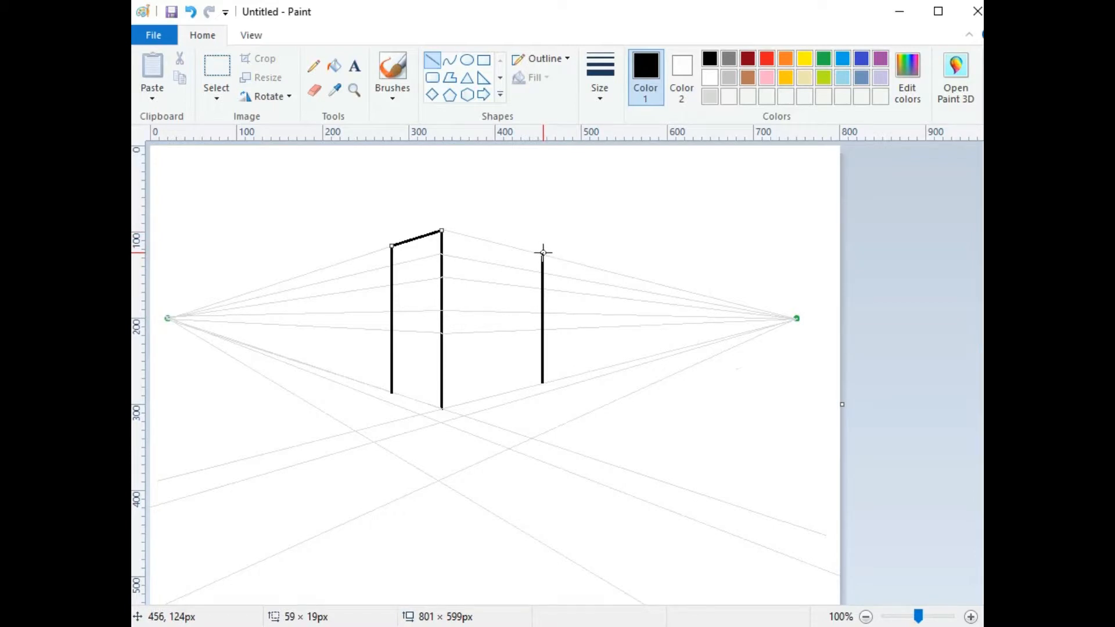
{"action": "left_click_drag", "start_coordinate": [543, 254], "coordinate": [441, 230]}
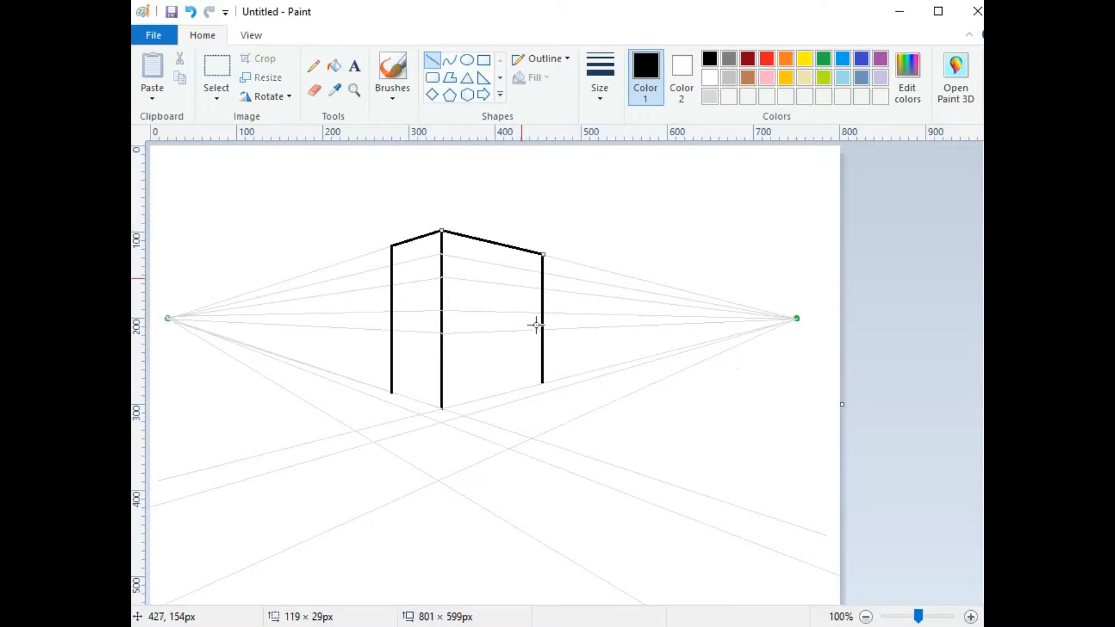
{"action": "left_click_drag", "start_coordinate": [543, 382], "coordinate": [443, 409]}
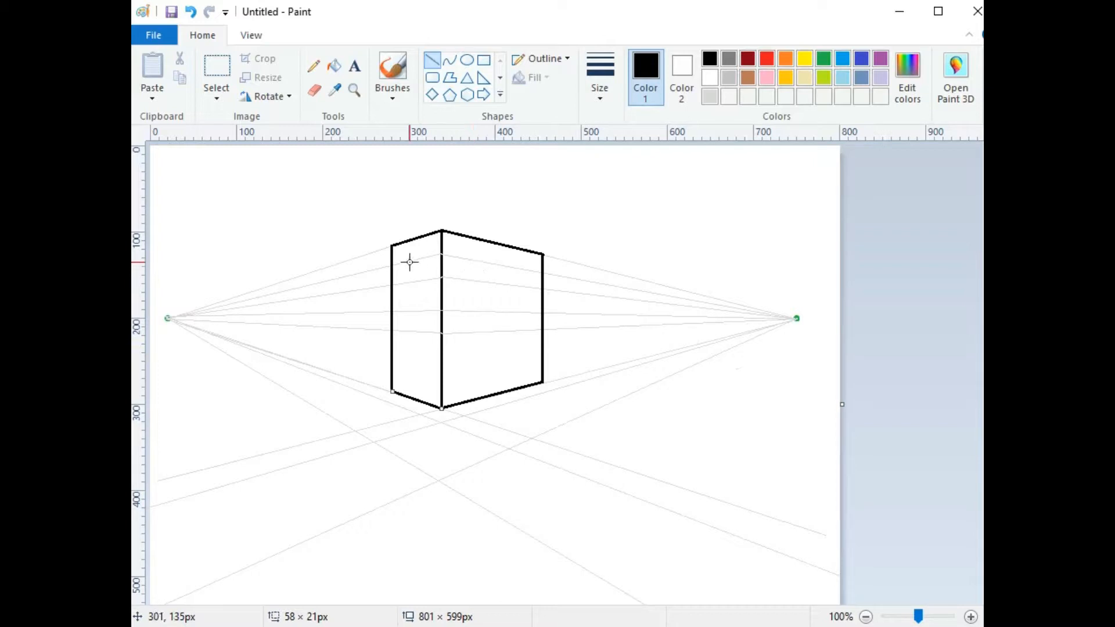
Step: Choose the thinnest light-grey line and draw two vertical window guides near the front corner
{"action": "left_click", "coordinate": [601, 61]}
{"action": "left_click", "coordinate": [612, 124]}
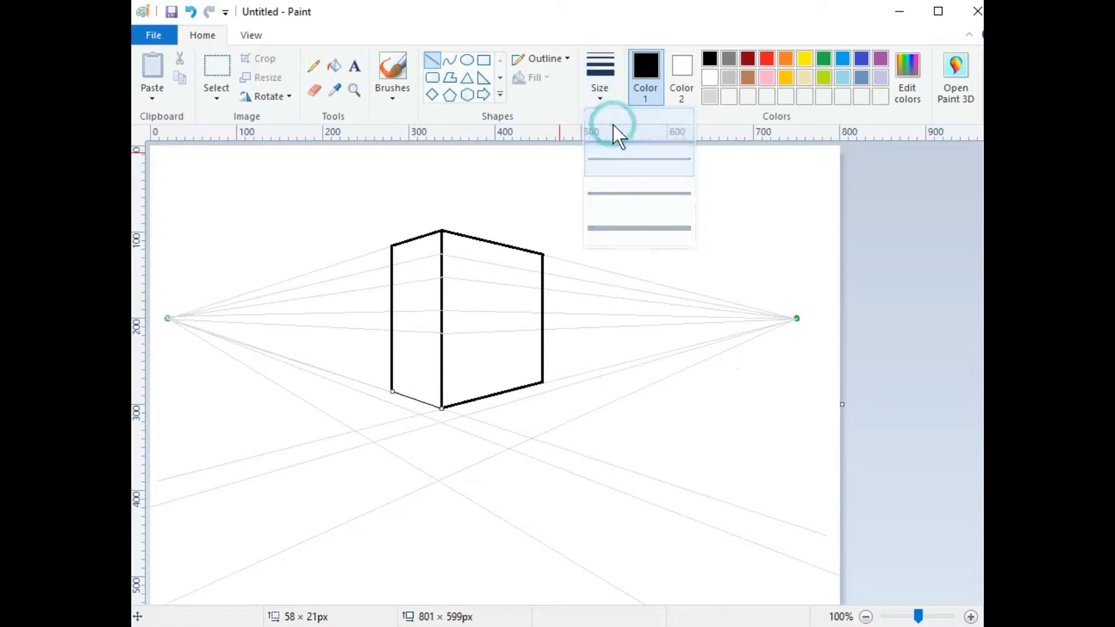
{"action": "left_click", "coordinate": [710, 94]}
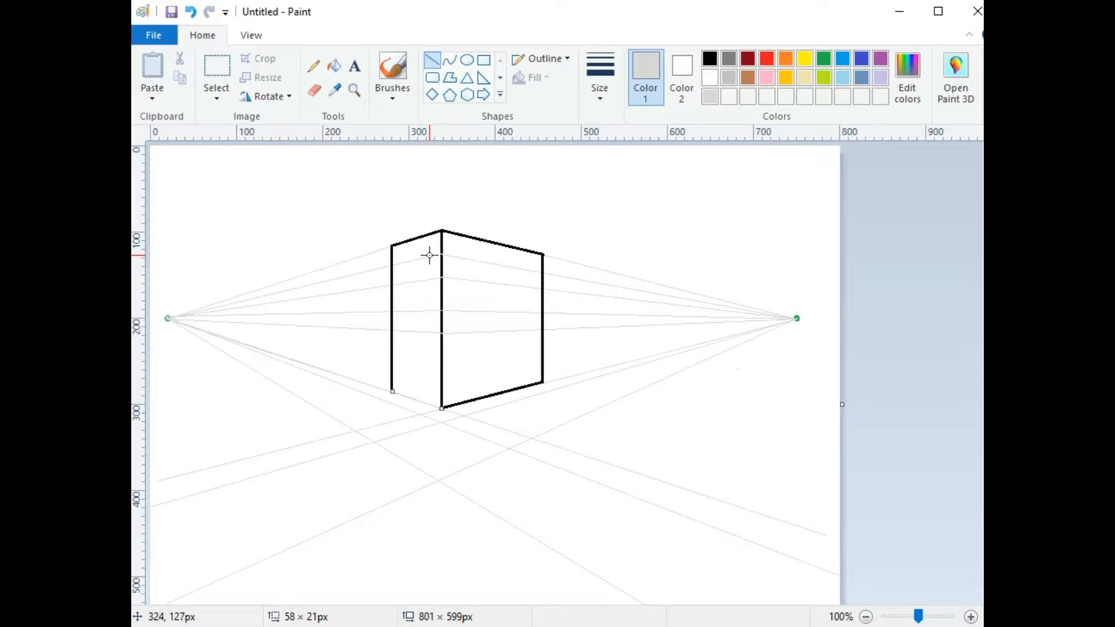
{"action": "mouse_move", "coordinate": [429, 255]}
{"action": "left_mouse_down"}
{"action": "mouse_move", "coordinate": [431, 353]}
{"action": "mouse_move", "coordinate": [434, 341]}
{"action": "left_mouse_up"}
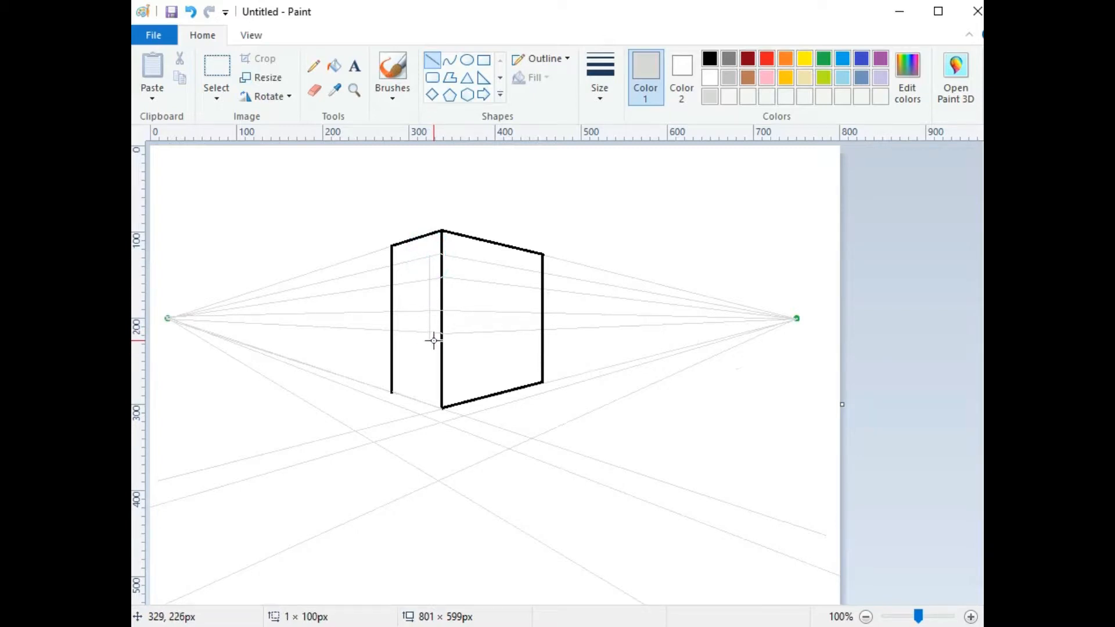
{"action": "left_click_drag", "start_coordinate": [434, 341], "coordinate": [434, 342]}
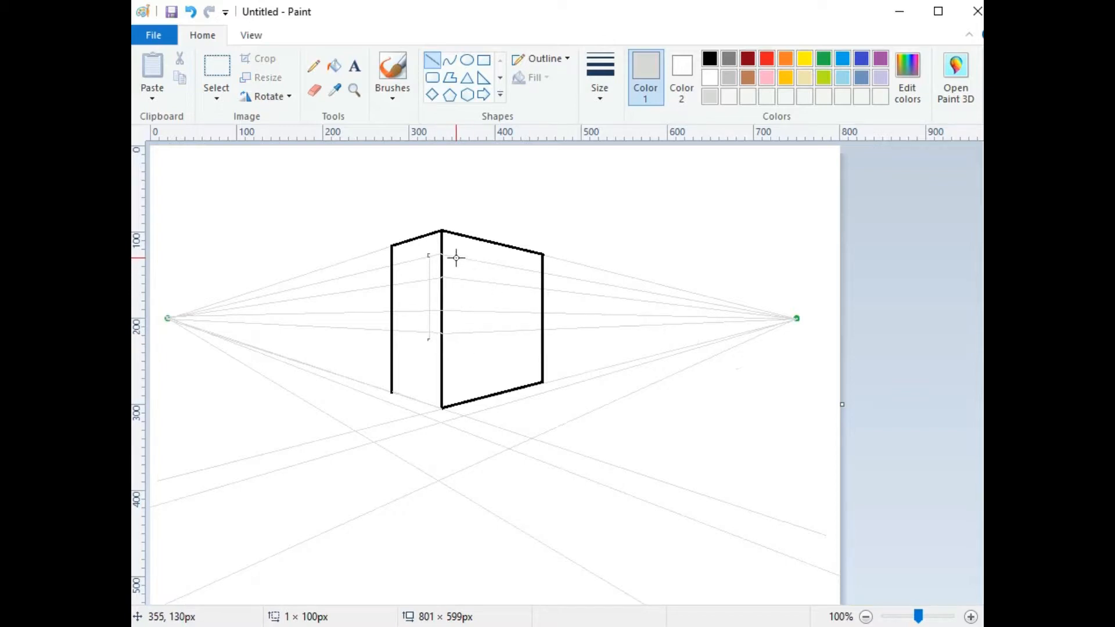
{"action": "mouse_move", "coordinate": [453, 256]}
{"action": "left_mouse_down"}
{"action": "mouse_move", "coordinate": [459, 347]}
{"action": "mouse_move", "coordinate": [458, 336]}
{"action": "left_mouse_up"}
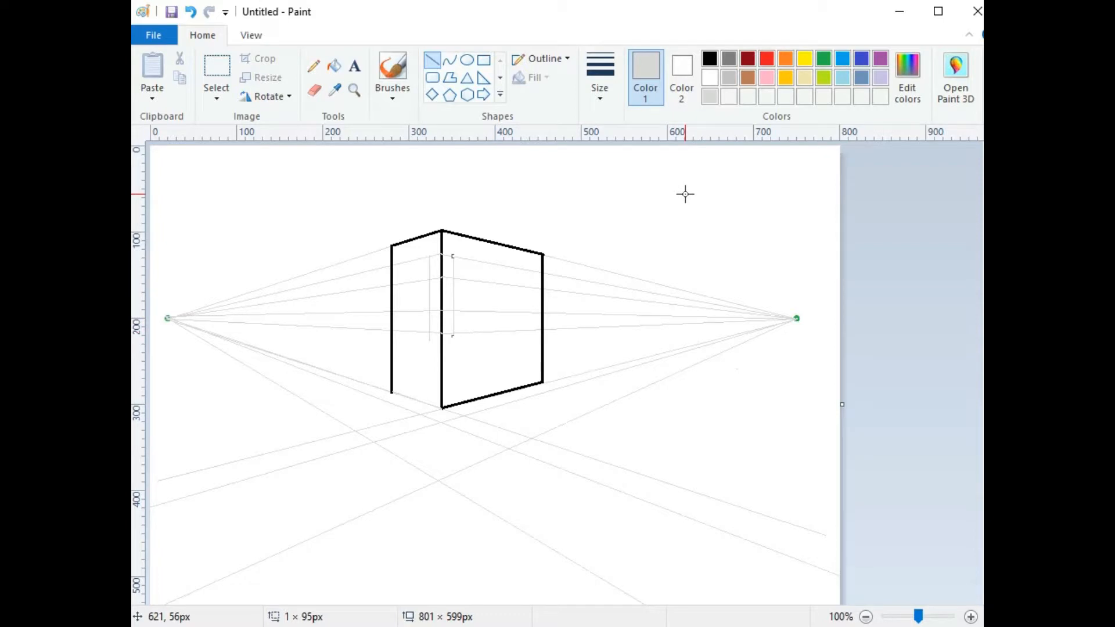
{"action": "key", "text": "Right"}
{"action": "key", "text": "Right"}
{"action": "left_click", "coordinate": [477, 246]}
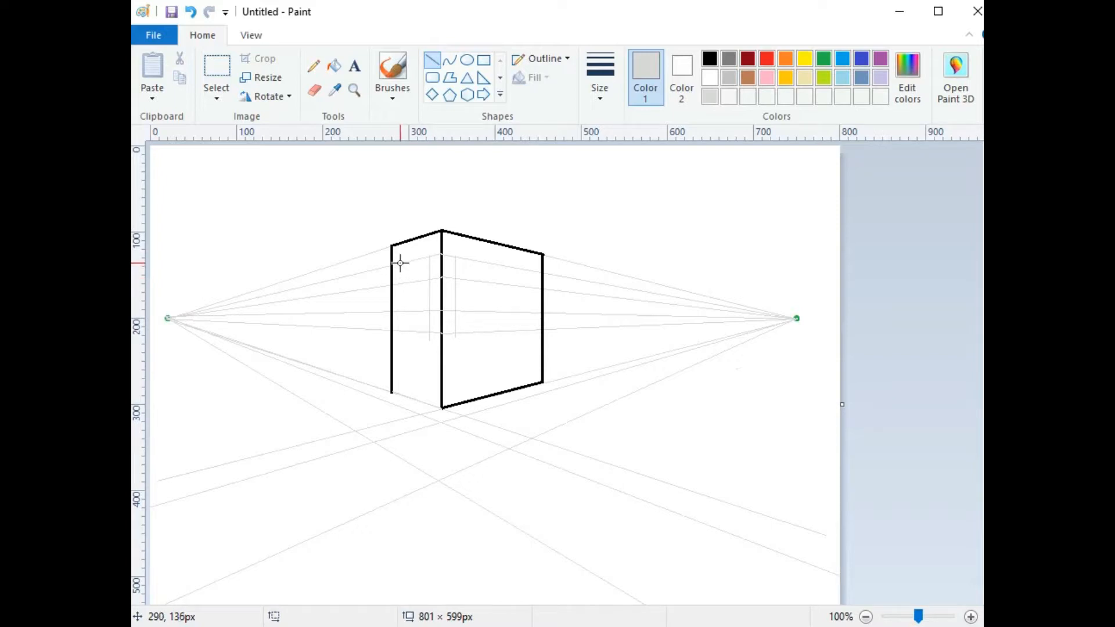
Step: Add vertical window guides near the left wall's outer edge and inside the right wall
{"action": "left_click_drag", "start_coordinate": [397, 264], "coordinate": [400, 353]}
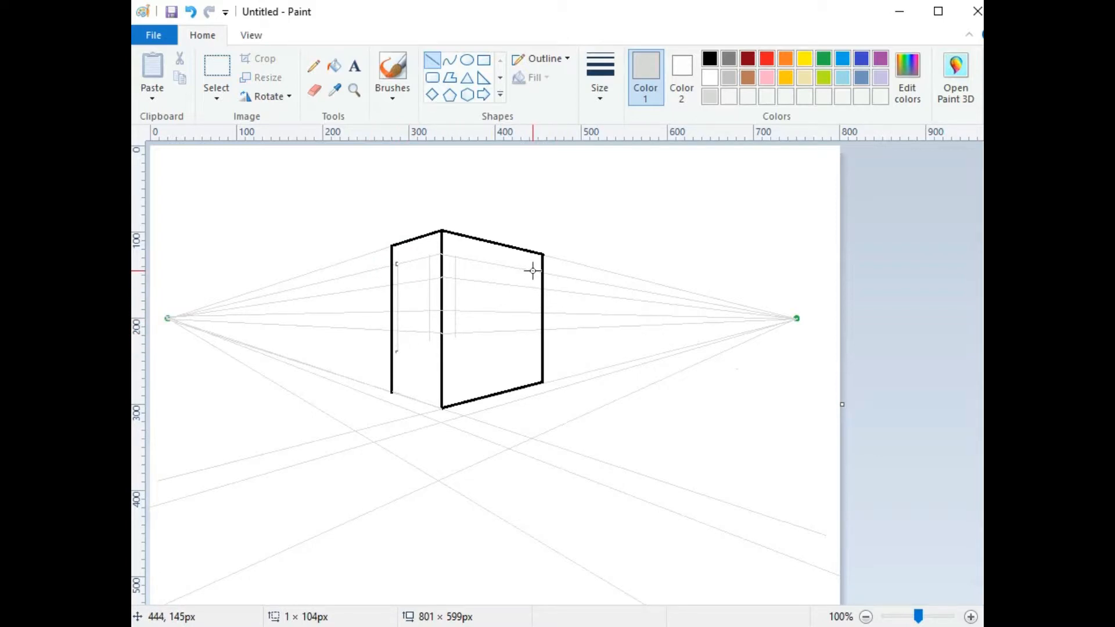
{"action": "left_click_drag", "start_coordinate": [534, 270], "coordinate": [536, 342]}
{"action": "left_click_drag", "start_coordinate": [495, 264], "coordinate": [495, 346]}
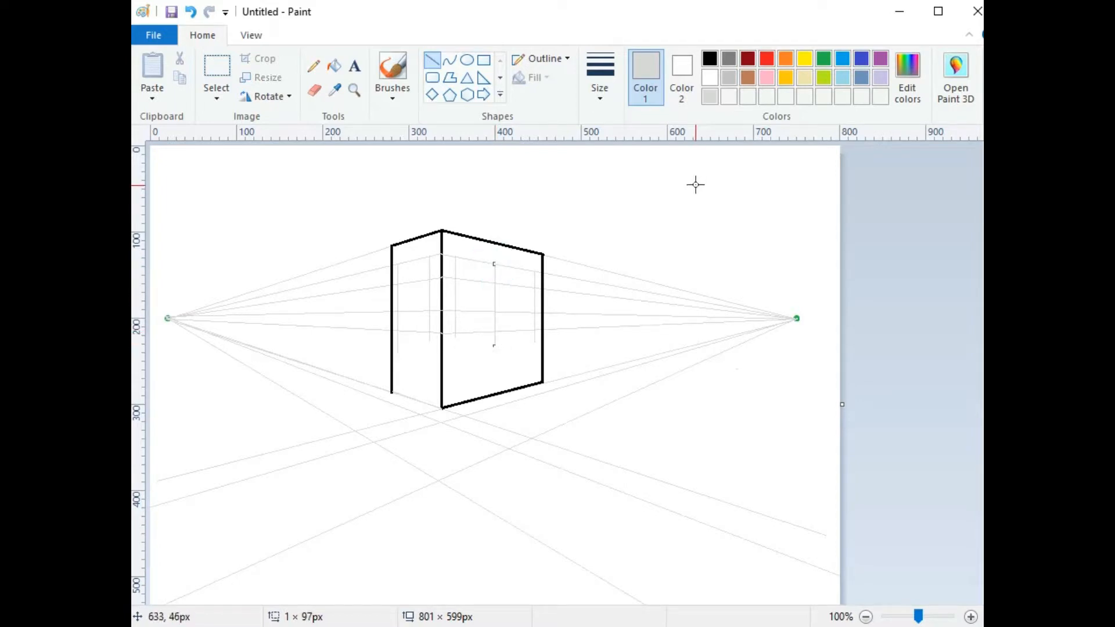
{"action": "key", "text": "Right"}
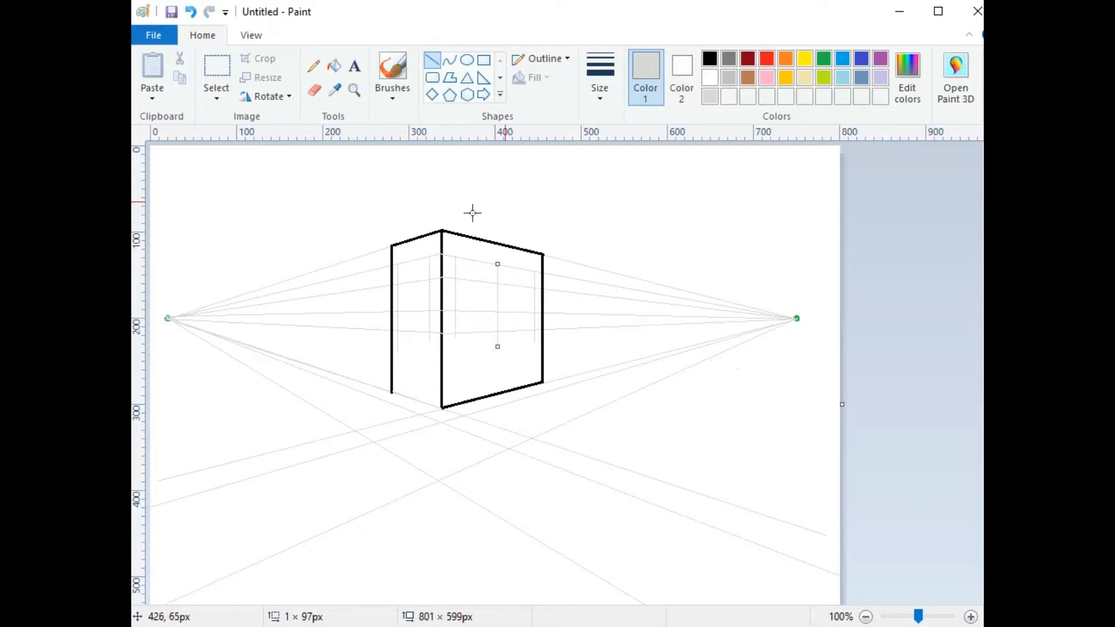
{"action": "left_click", "coordinate": [586, 207]}
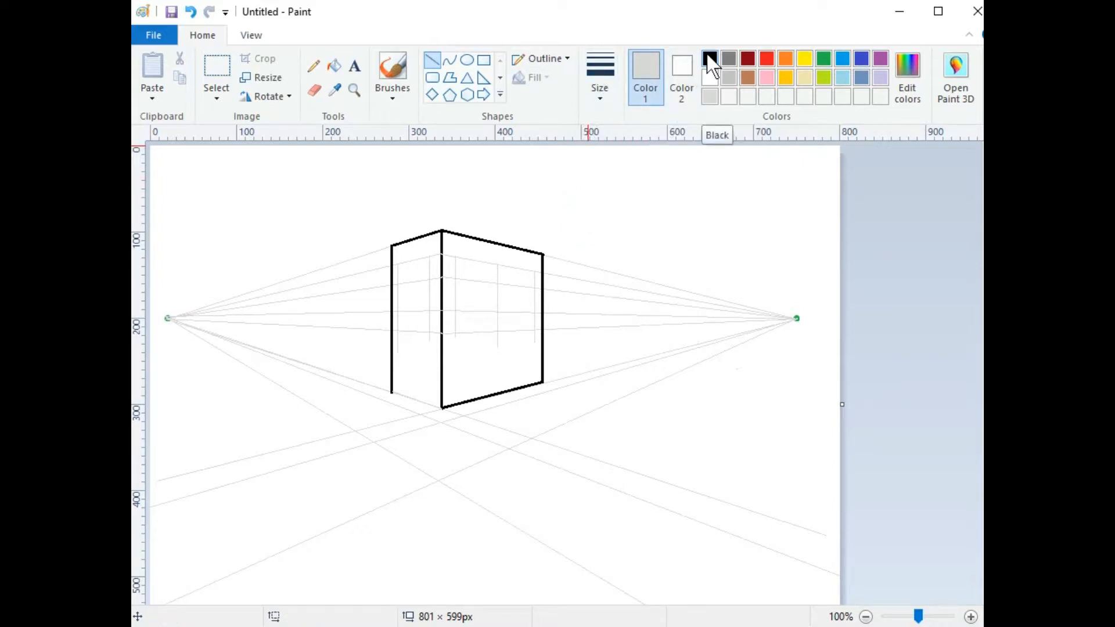
Step: Set a thin black line for window outlines and magnify the box to 300%
{"action": "left_click", "coordinate": [598, 64]}
{"action": "left_click", "coordinate": [611, 67]}
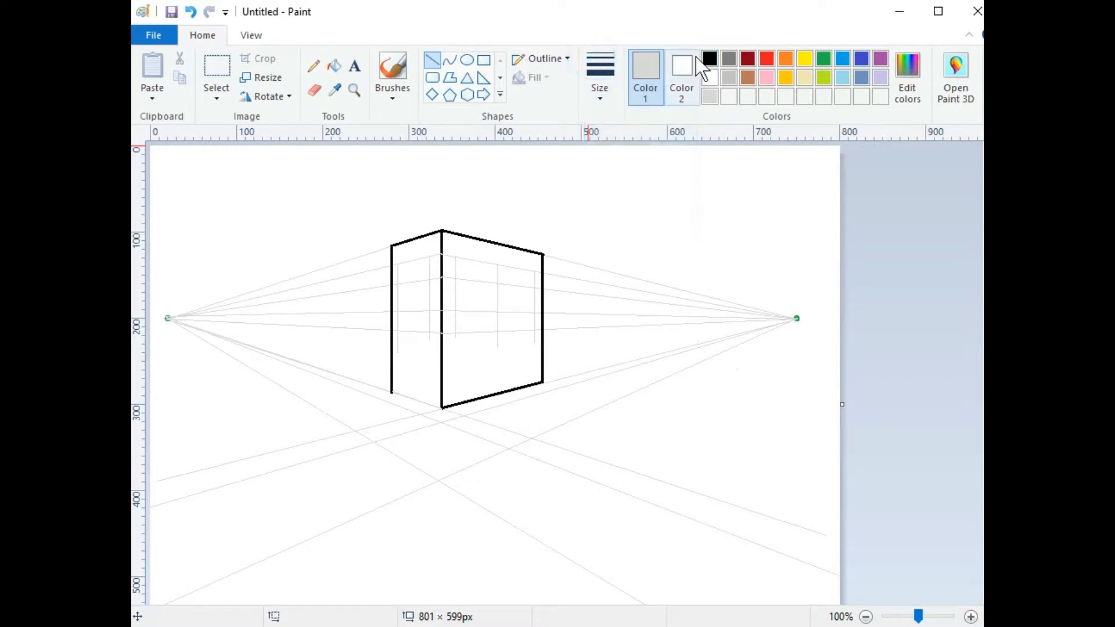
{"action": "left_click", "coordinate": [708, 58]}
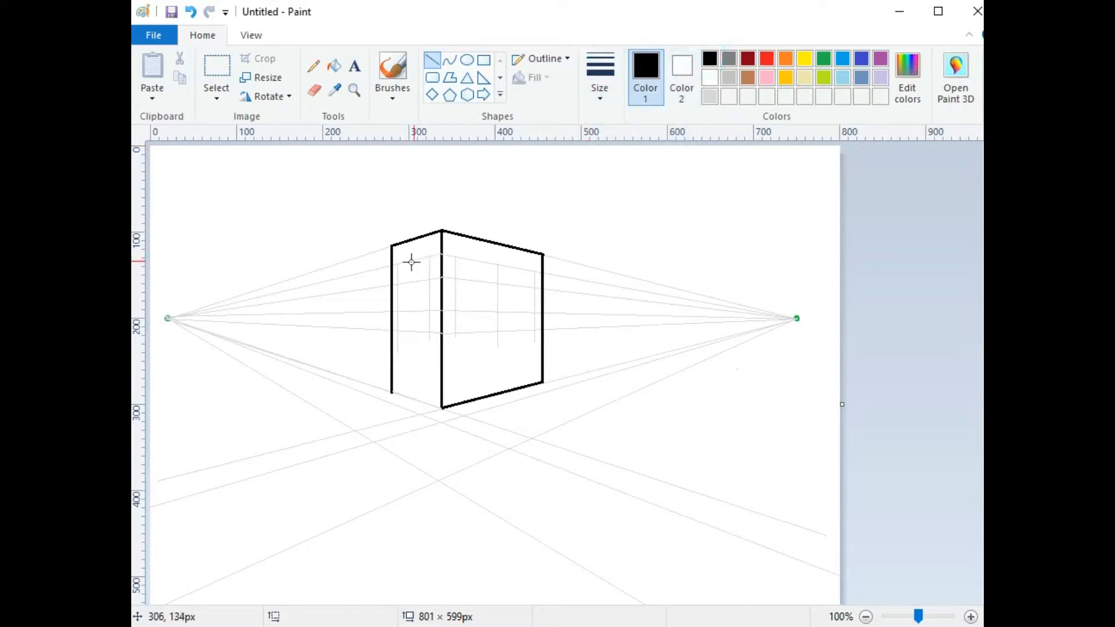
{"action": "left_click", "coordinate": [355, 90]}
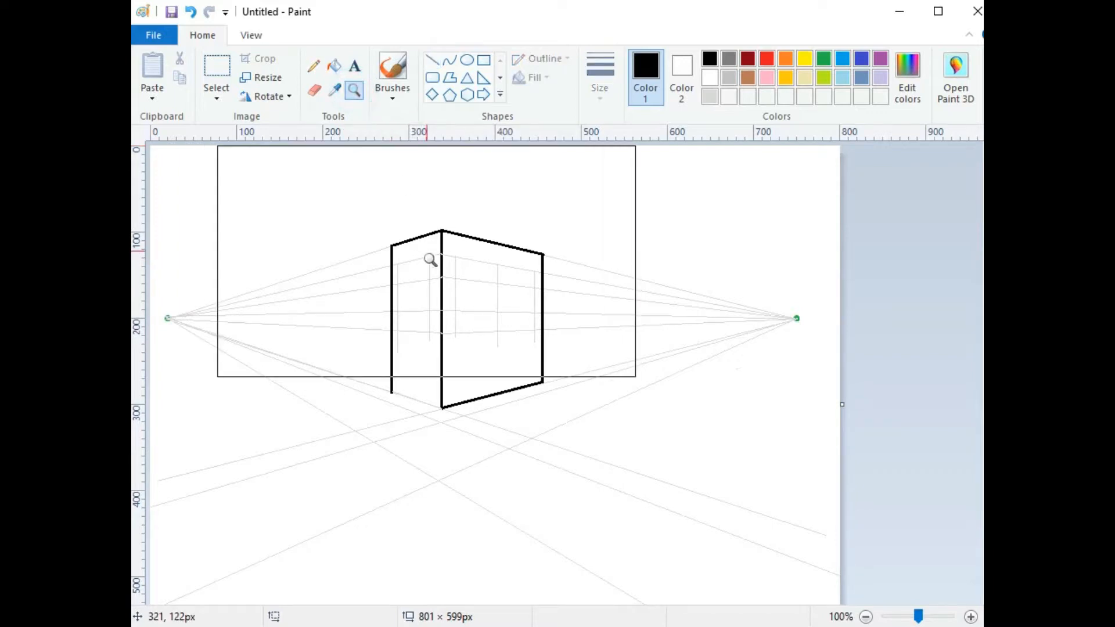
{"action": "left_click", "coordinate": [453, 315]}
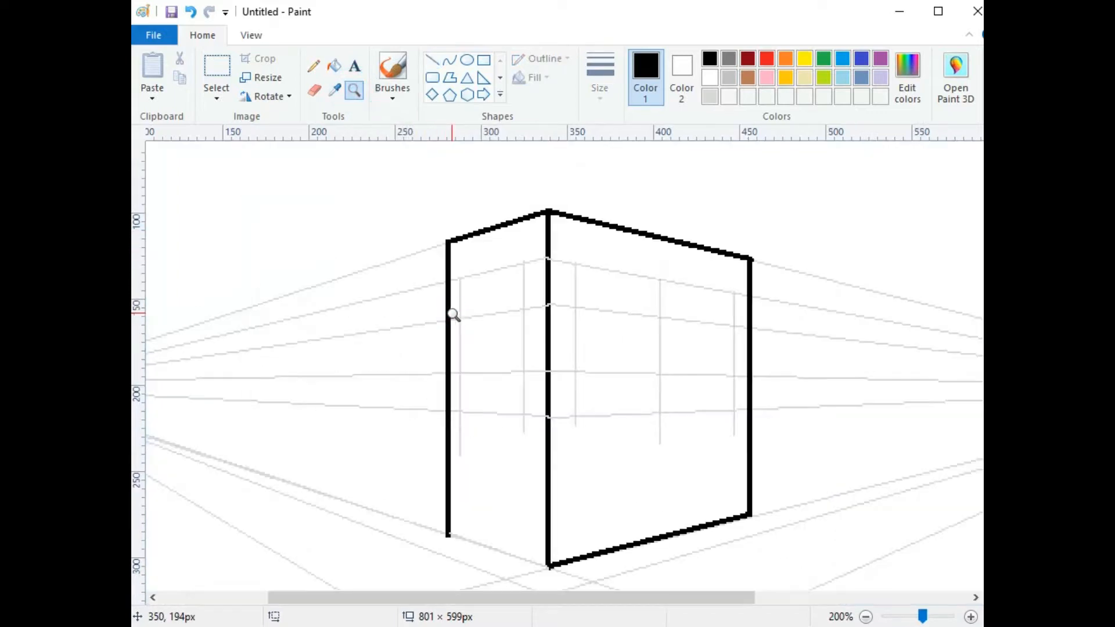
{"action": "left_click", "coordinate": [571, 357]}
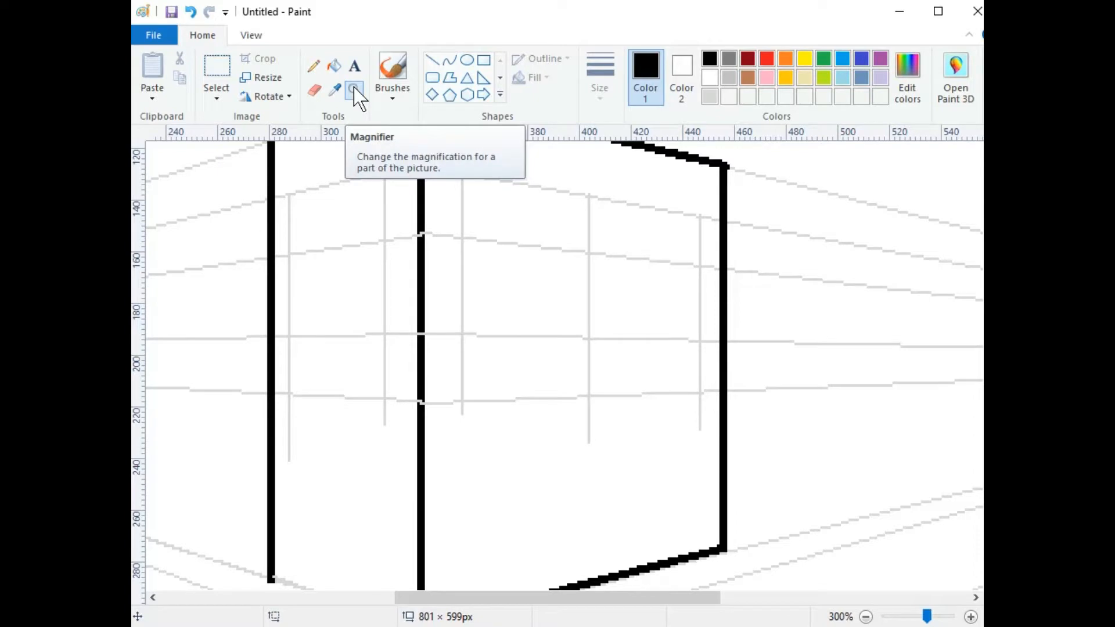
{"action": "left_click", "coordinate": [431, 59]}
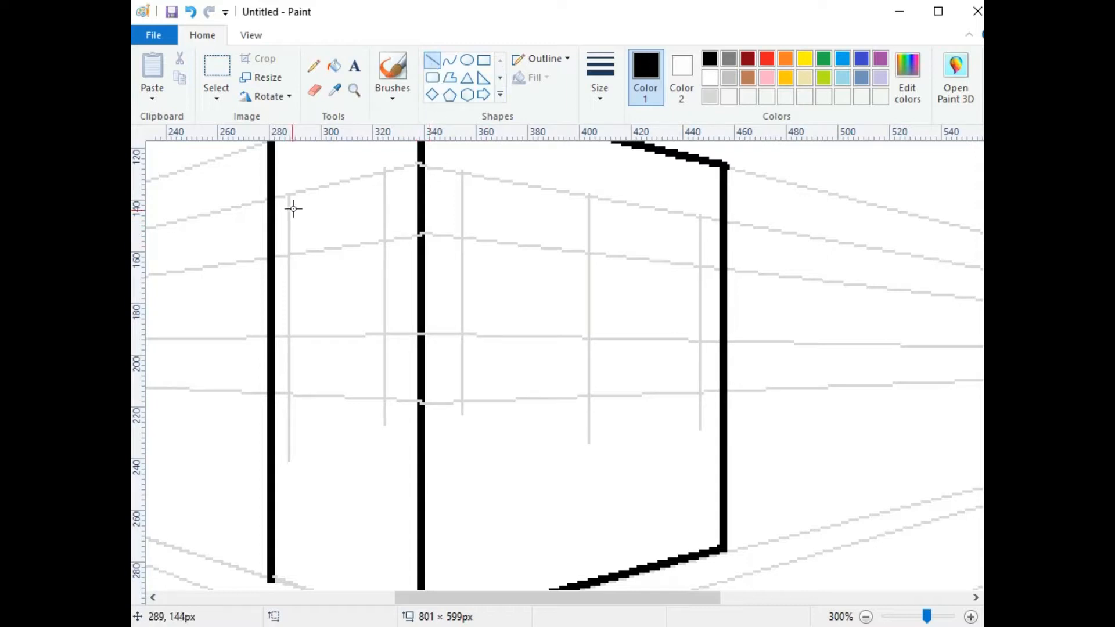
Step: Outline the upper left-wall window with four thin black edges following the perspective guides
{"action": "left_click_drag", "start_coordinate": [288, 194], "coordinate": [383, 170]}
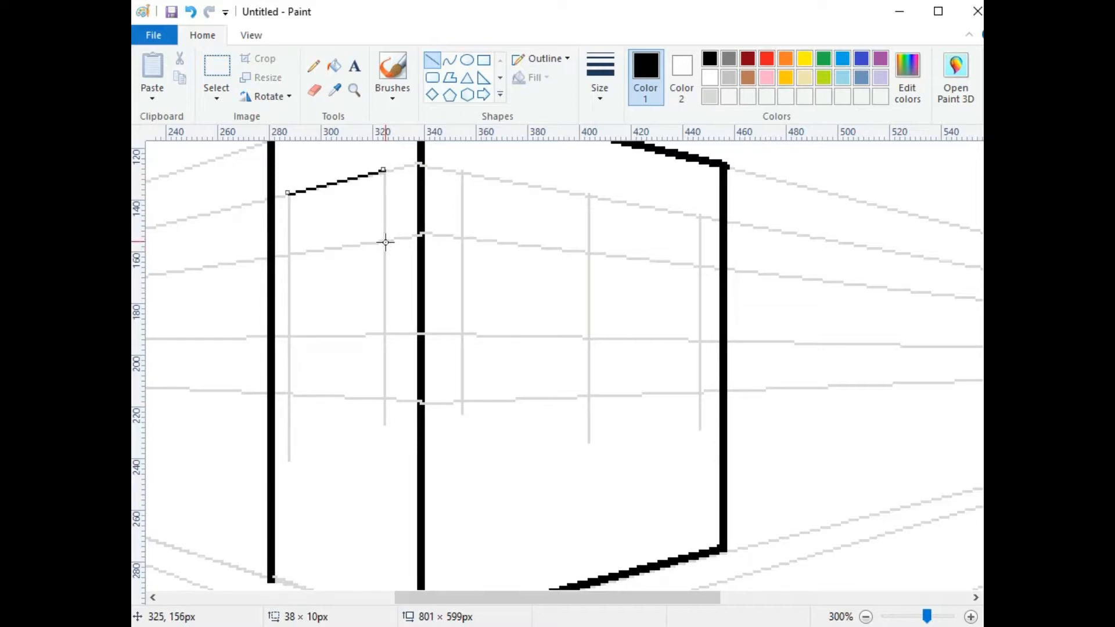
{"action": "left_click_drag", "start_coordinate": [384, 240], "coordinate": [288, 253]}
{"action": "left_click_drag", "start_coordinate": [288, 194], "coordinate": [288, 256]}
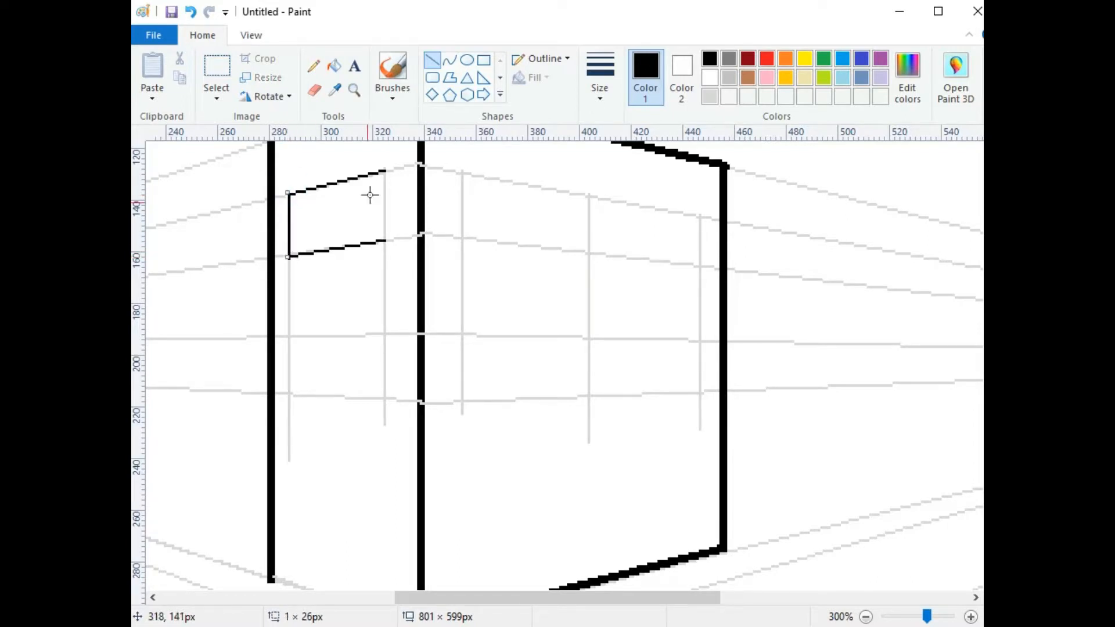
{"action": "left_click_drag", "start_coordinate": [386, 171], "coordinate": [385, 241]}
{"action": "key", "text": "Left"}
{"action": "key", "text": "Left"}
{"action": "key", "text": "Right"}
{"action": "left_click", "coordinate": [450, 78]}
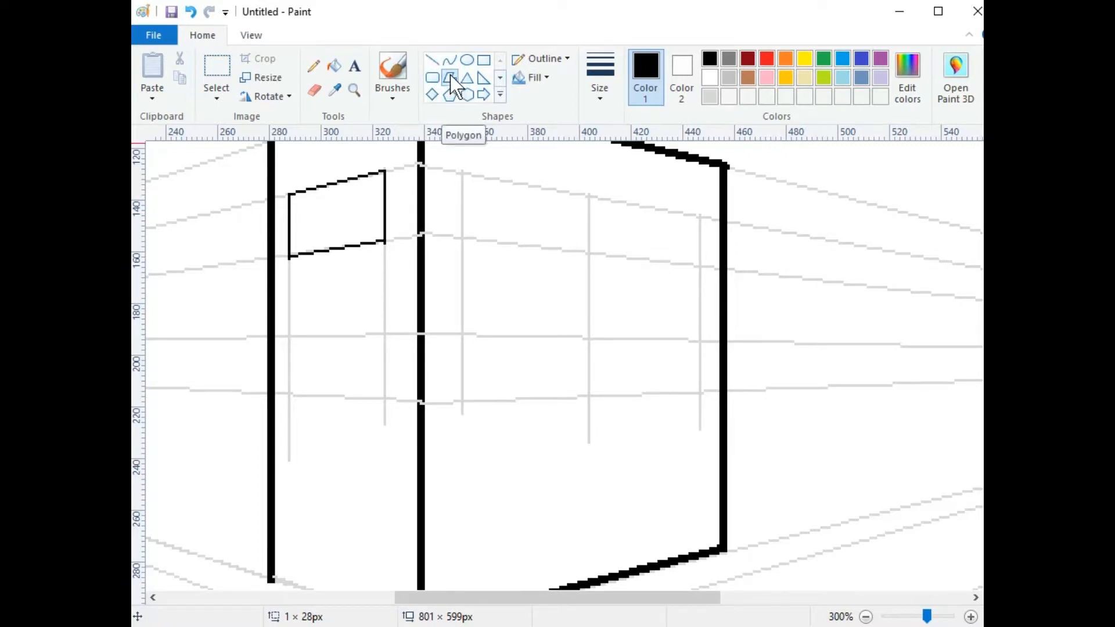
Step: Draw a first upper right-wall window polygon, then undo it as misaligned
{"action": "left_click_drag", "start_coordinate": [463, 173], "coordinate": [589, 196]}
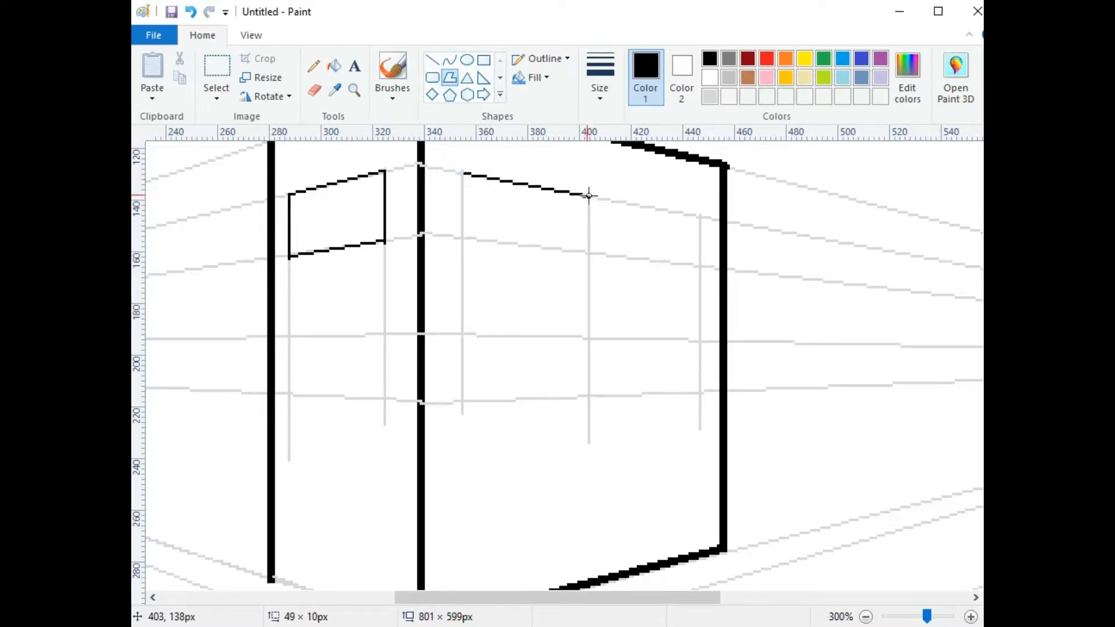
{"action": "left_click_drag", "start_coordinate": [589, 254], "coordinate": [589, 253]}
{"action": "left_click", "coordinate": [462, 239]}
{"action": "left_click", "coordinate": [462, 173]}
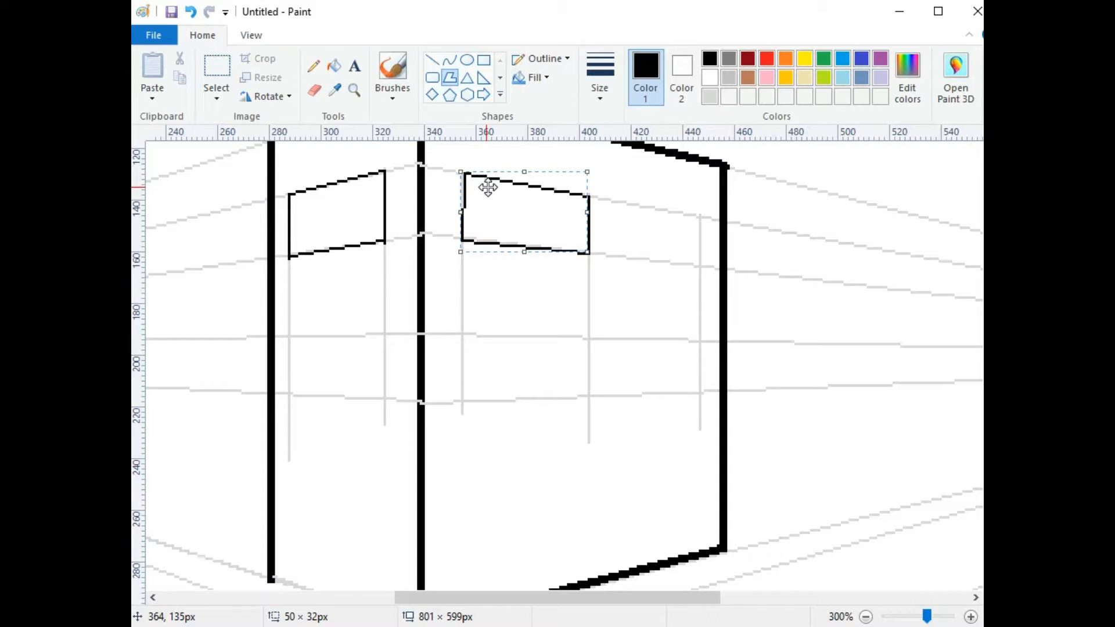
{"action": "key", "text": "ctrl+z"}
Step: Redraw the upper right-wall window along the guides and begin a lower left-wall window
{"action": "left_click_drag", "start_coordinate": [461, 173], "coordinate": [586, 196]}
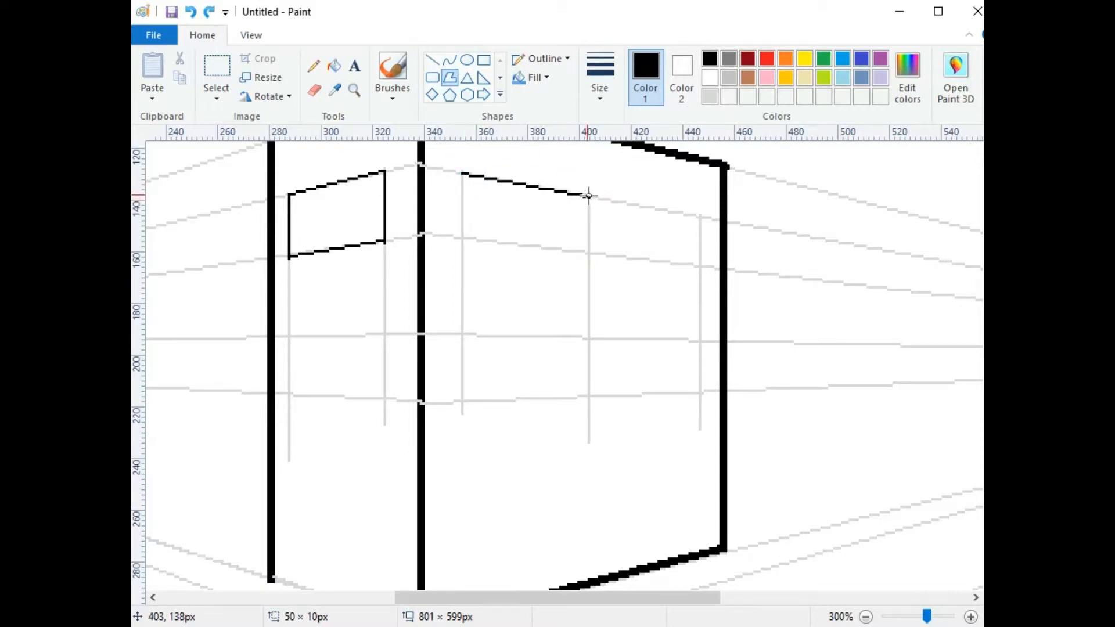
{"action": "left_click", "coordinate": [588, 254]}
{"action": "left_click", "coordinate": [462, 236]}
{"action": "left_click", "coordinate": [461, 173]}
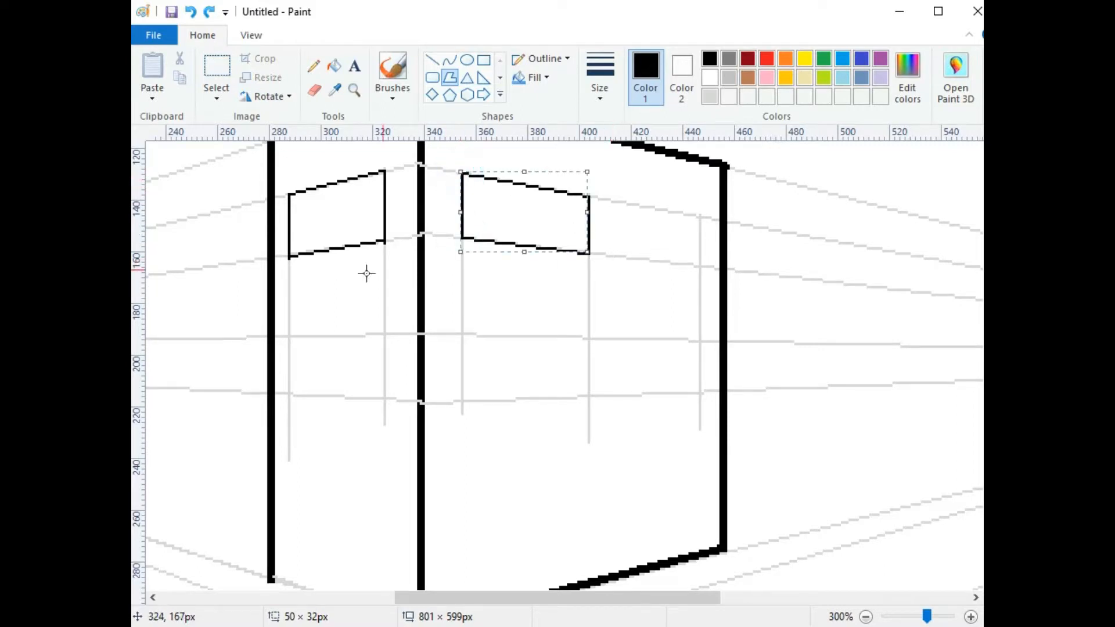
{"action": "left_click_drag", "start_coordinate": [289, 336], "coordinate": [387, 334]}
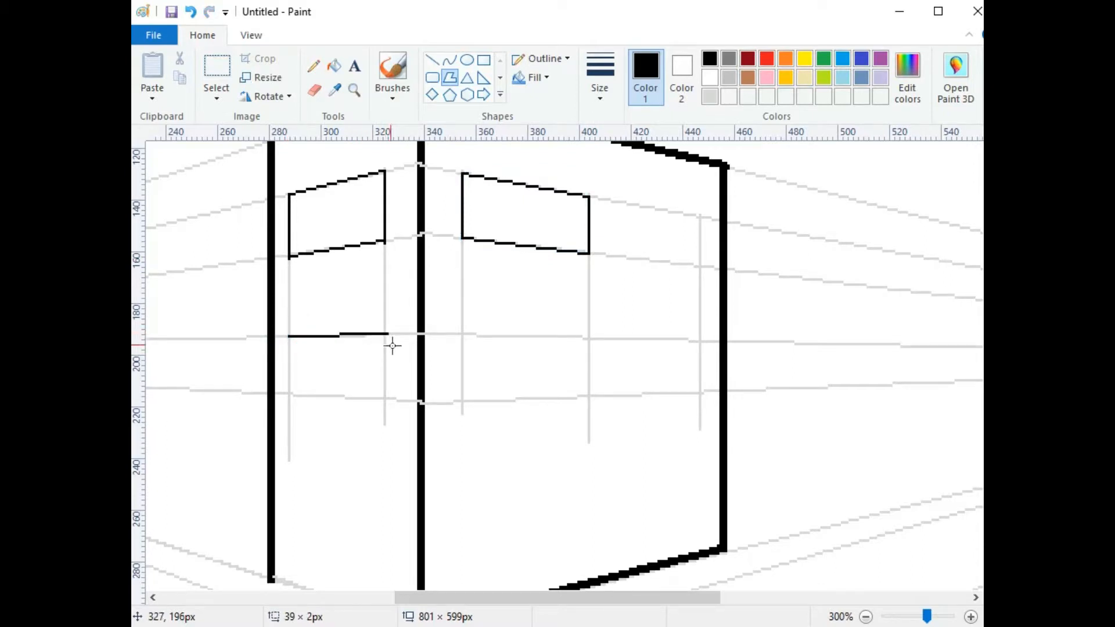
Step: Undo the stray start and draw a closed lower left-wall window beneath the upper one
{"action": "left_click", "coordinate": [384, 401]}
{"action": "key", "text": "ctrl+z"}
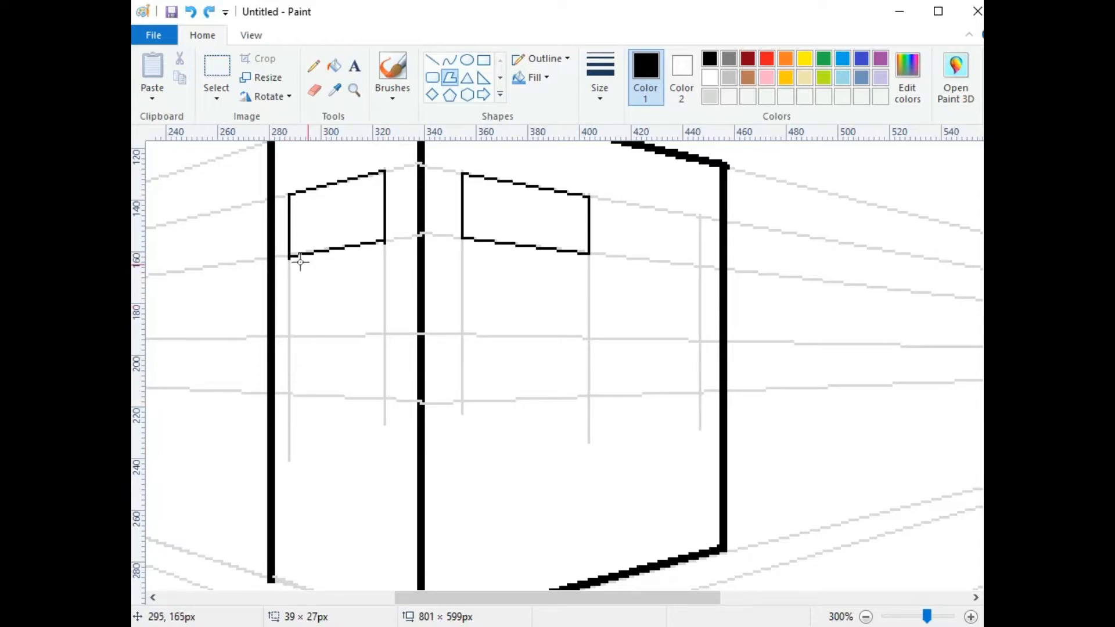
{"action": "left_click", "coordinate": [289, 336]}
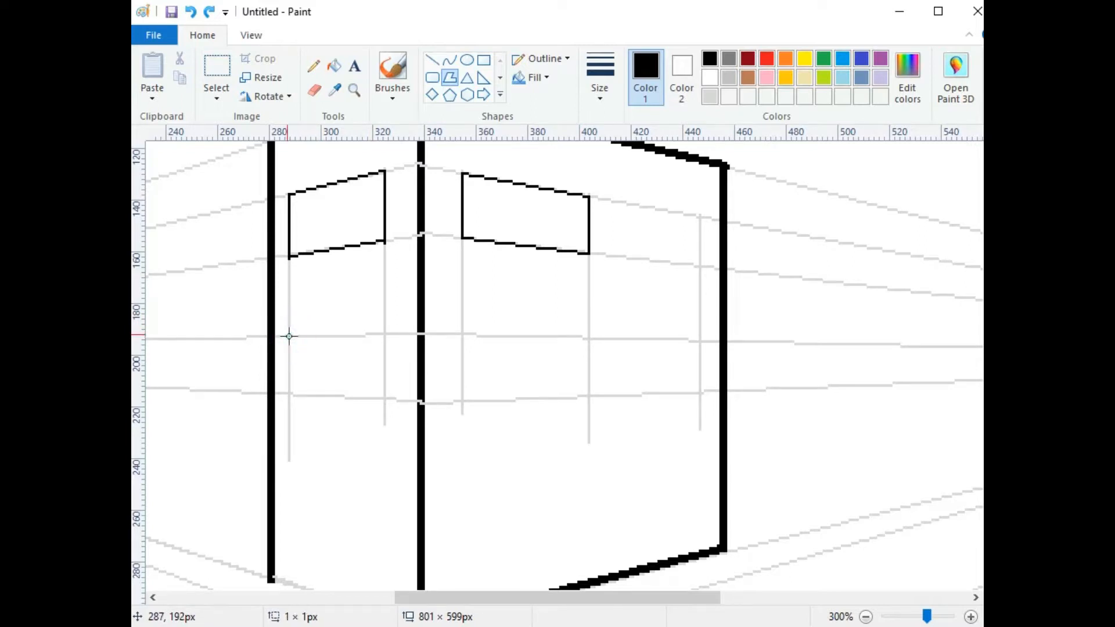
{"action": "left_click_drag", "start_coordinate": [289, 336], "coordinate": [386, 334]}
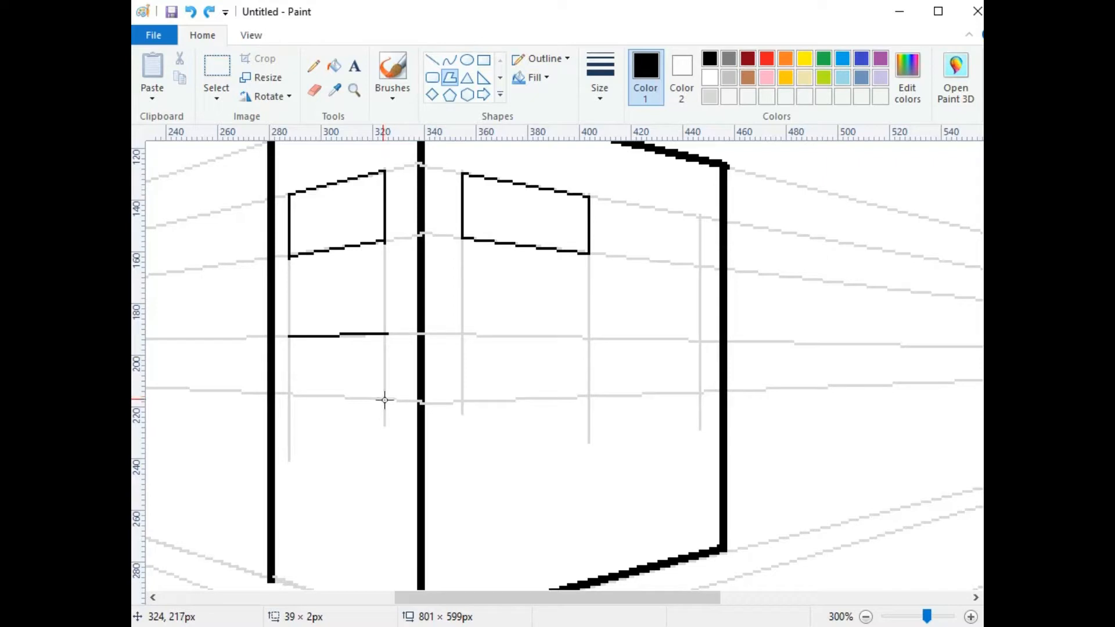
{"action": "left_click", "coordinate": [384, 399]}
{"action": "double_click", "coordinate": [288, 395]}
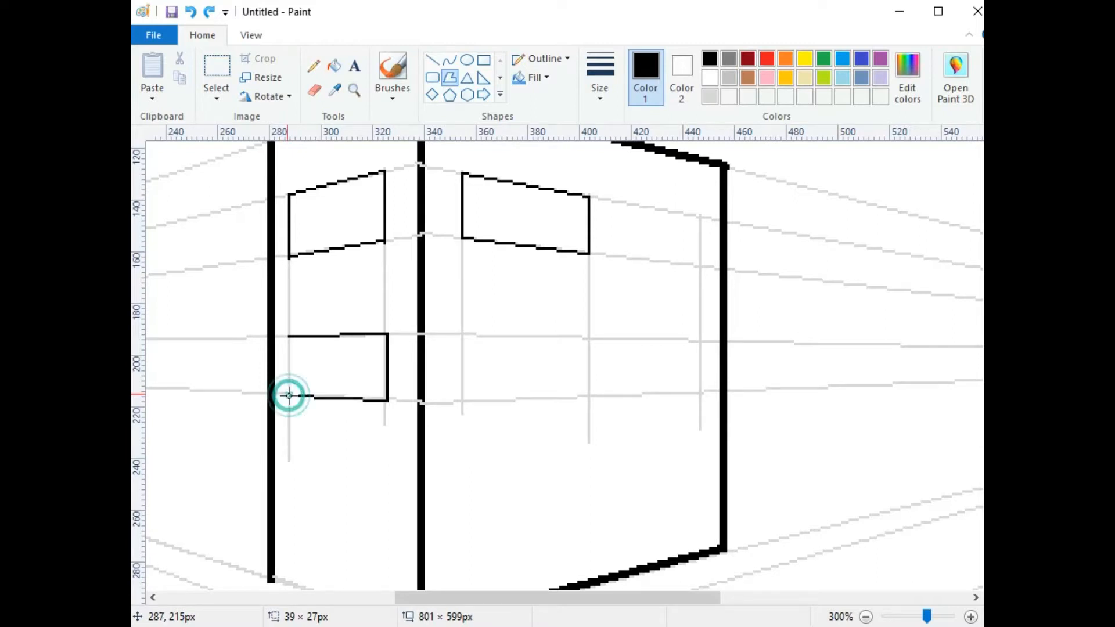
{"action": "left_click", "coordinate": [288, 336]}
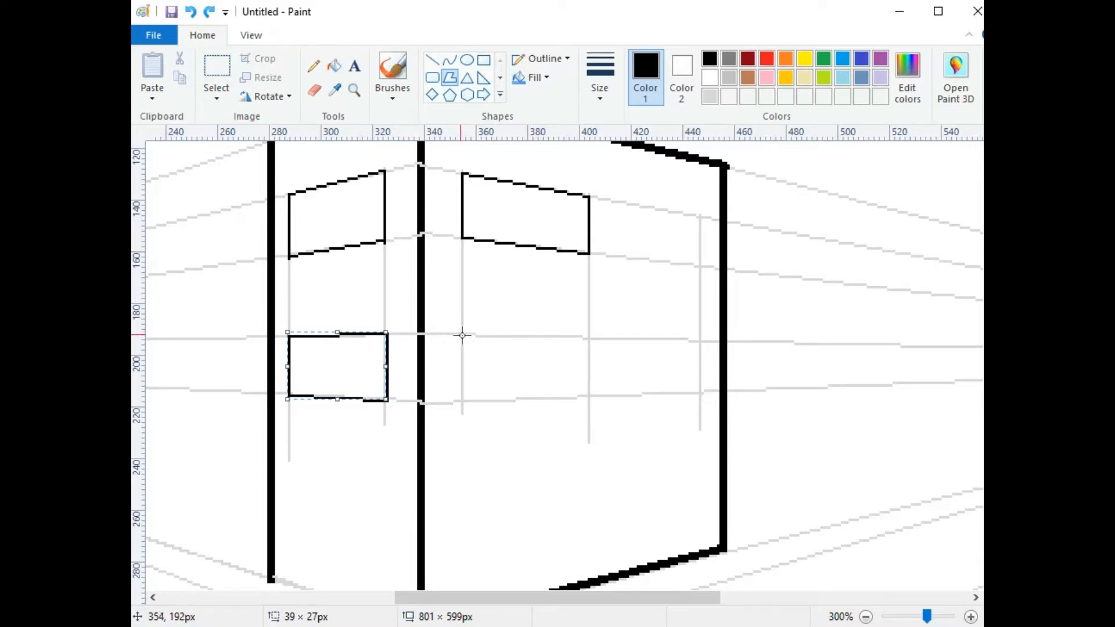
{"action": "left_click_drag", "start_coordinate": [461, 333], "coordinate": [590, 339]}
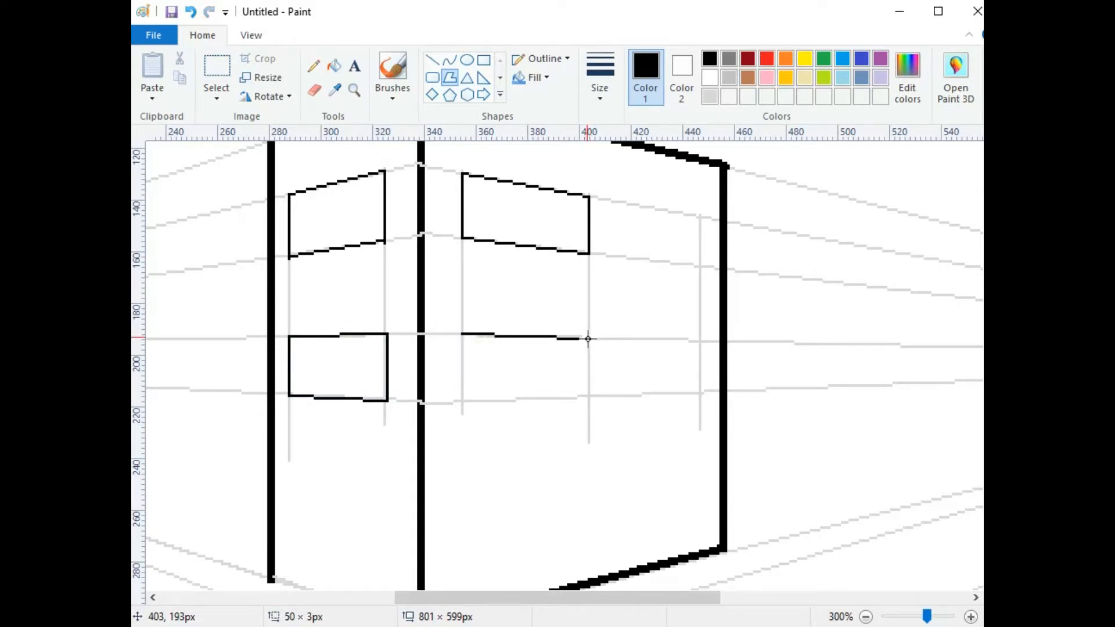
Step: Close the lower right-wall window and draw a second upper window further right
{"action": "left_click", "coordinate": [589, 397]}
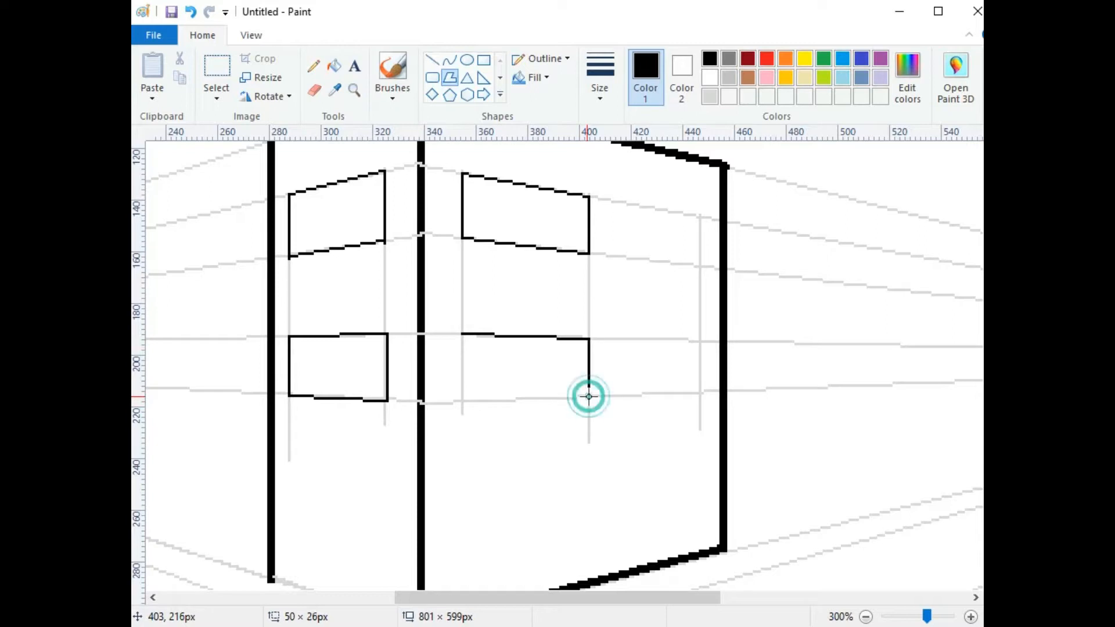
{"action": "left_click", "coordinate": [462, 400]}
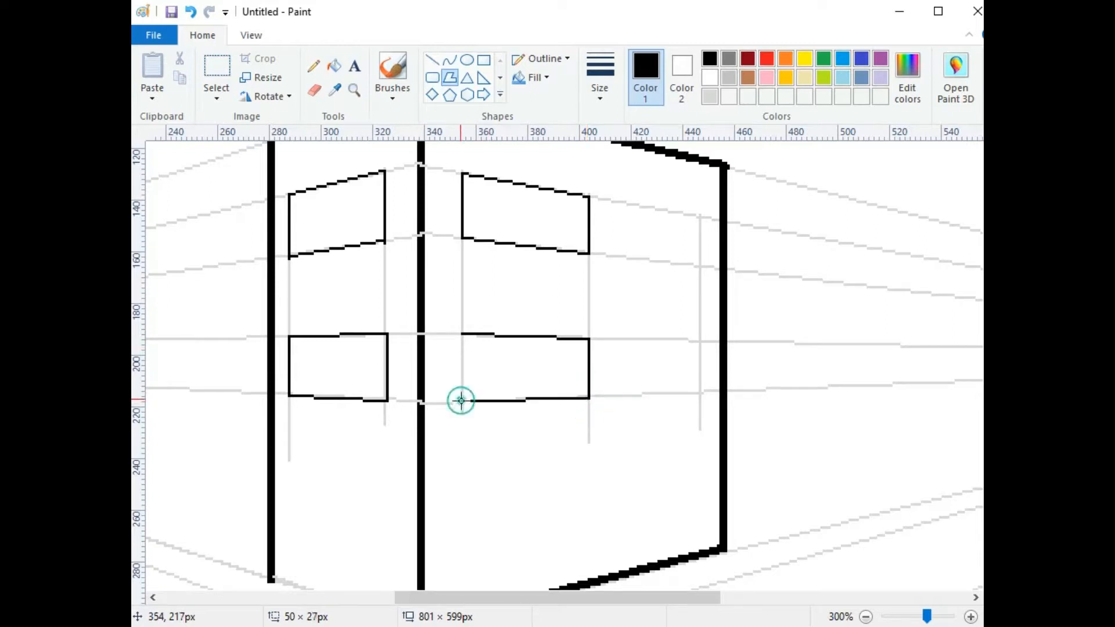
{"action": "left_click", "coordinate": [462, 335]}
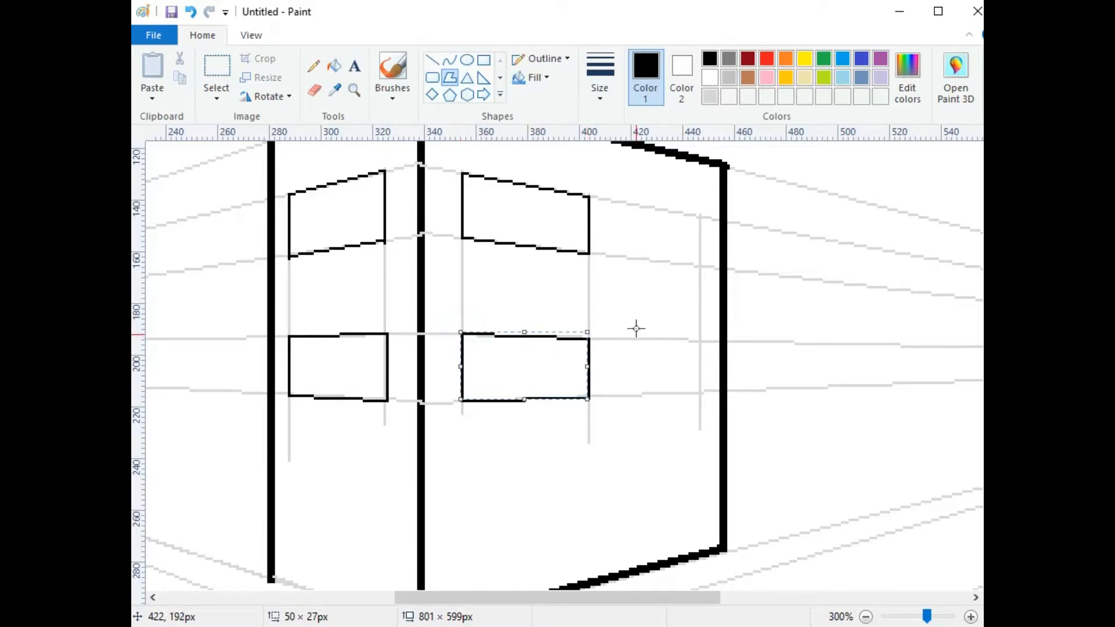
{"action": "left_click_drag", "start_coordinate": [589, 196], "coordinate": [701, 217]}
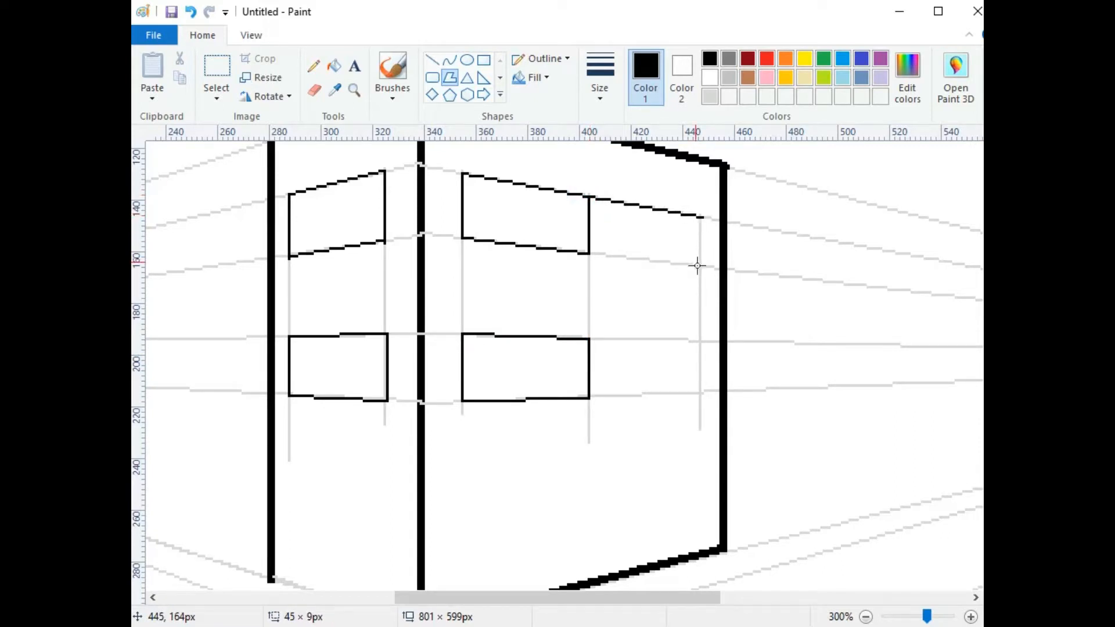
{"action": "left_click", "coordinate": [703, 267]}
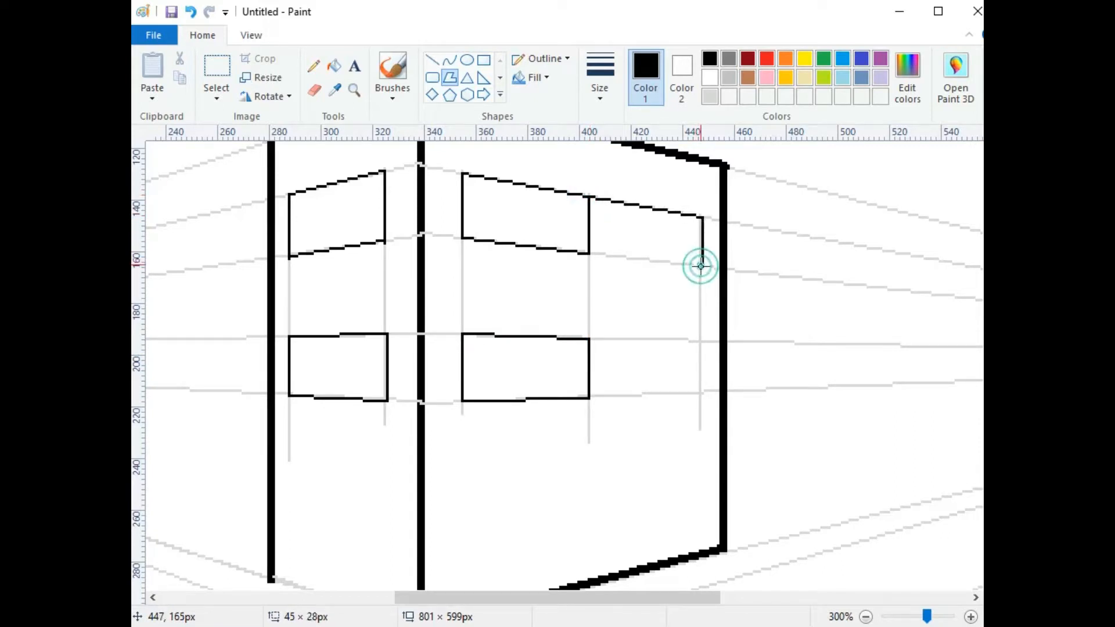
{"action": "double_click", "coordinate": [589, 254]}
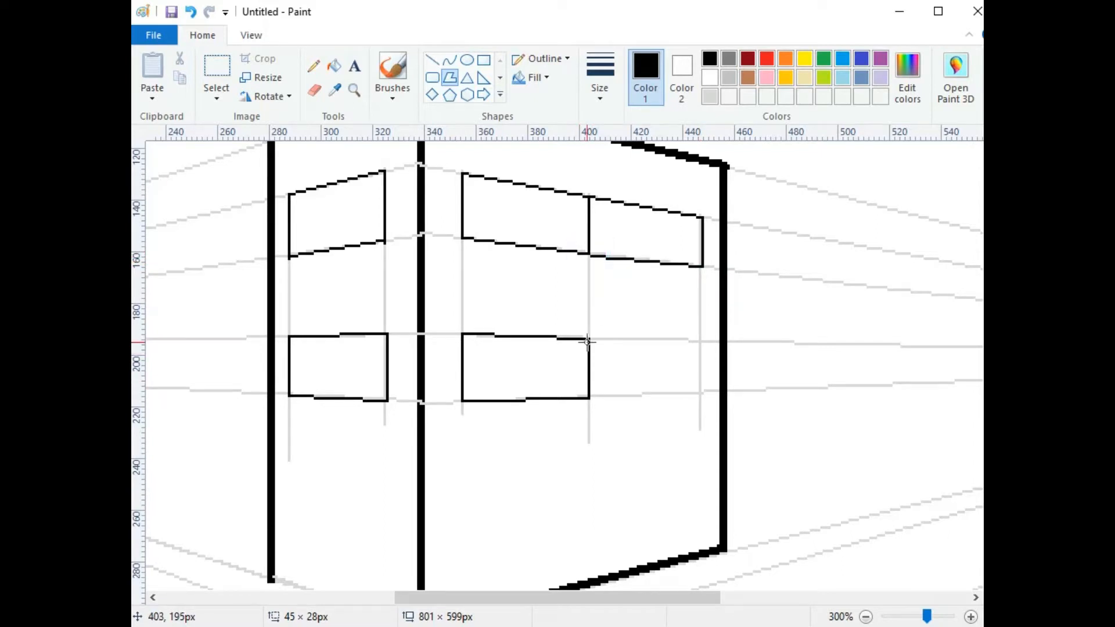
{"action": "left_click", "coordinate": [586, 196]}
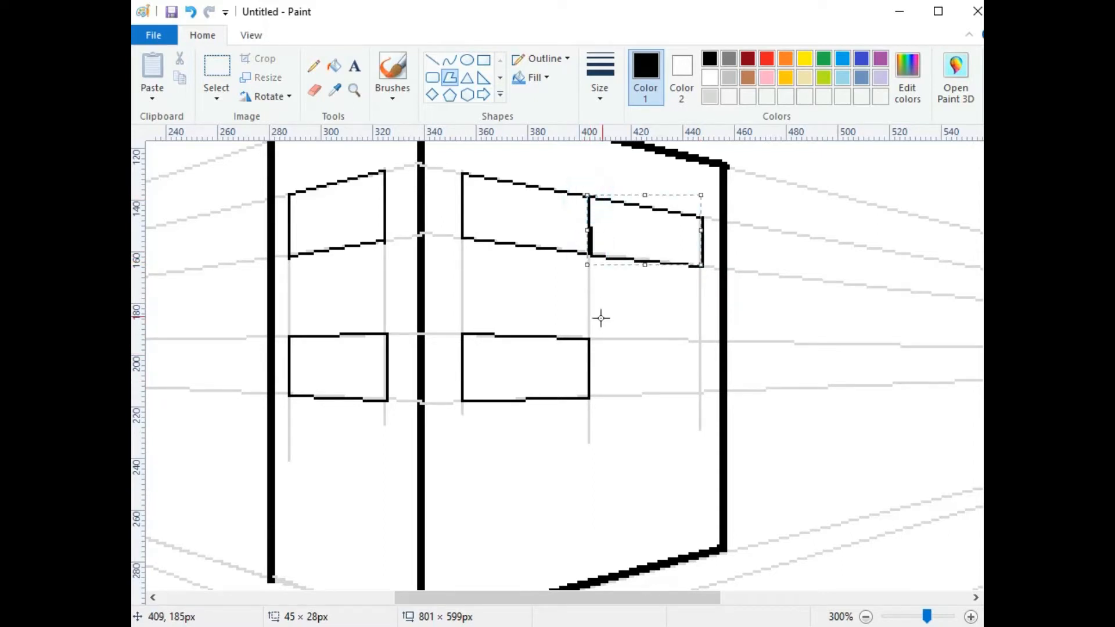
Step: Draw the top, right and bottom edges of a second lower right-wall window
{"action": "left_click_drag", "start_coordinate": [588, 338], "coordinate": [703, 341]}
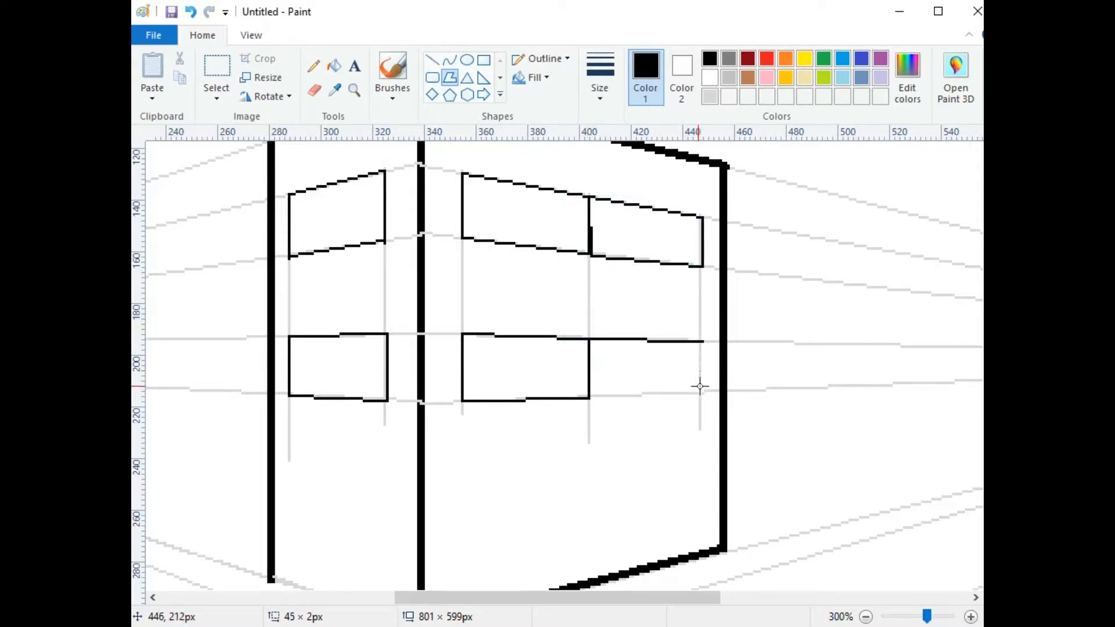
{"action": "left_click", "coordinate": [700, 393]}
{"action": "left_click", "coordinate": [588, 397]}
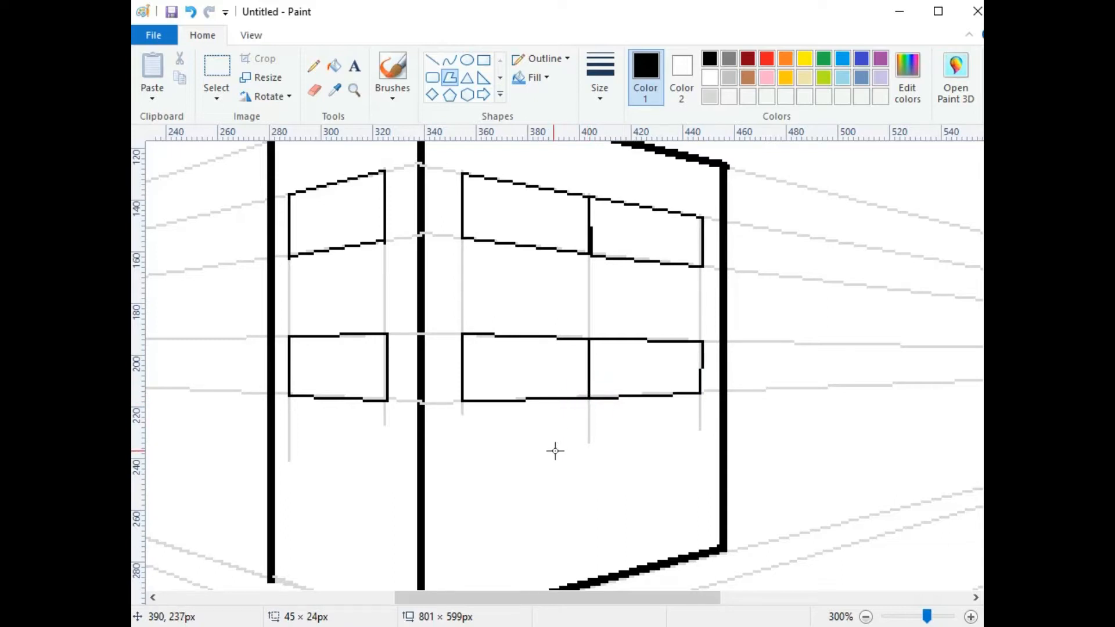
Step: Close the last lower right-wall window, keeping its outline at the thinnest width
{"action": "scroll", "coordinate": [555, 451], "scroll_direction": "down", "scroll_amount": 2}
{"action": "scroll", "coordinate": [555, 447], "scroll_direction": "up", "scroll_amount": 4}
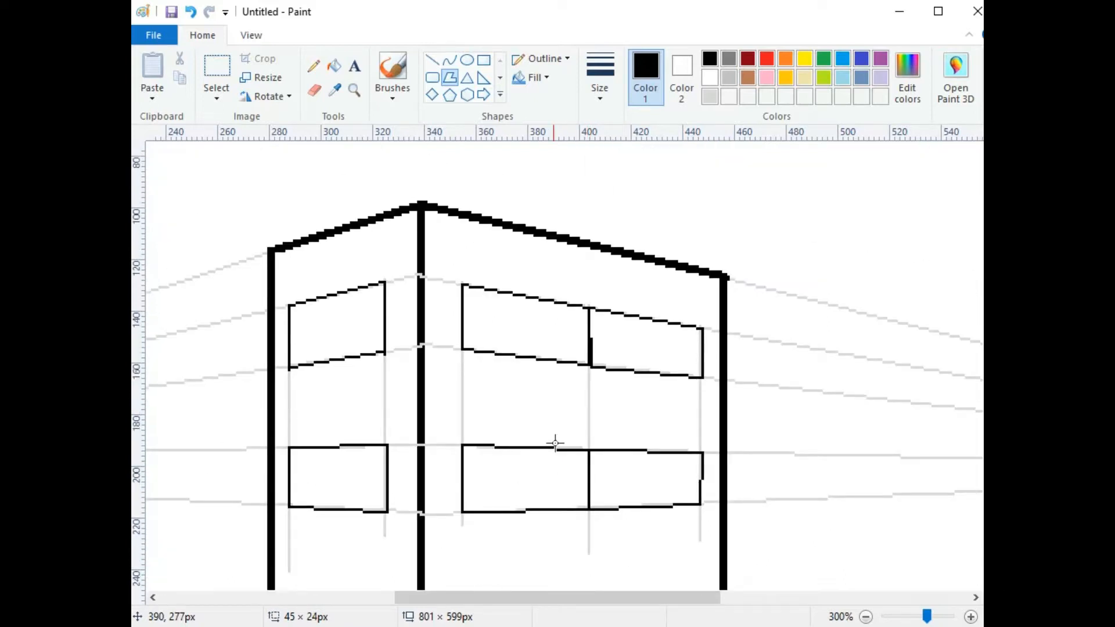
{"action": "scroll", "coordinate": [555, 444], "scroll_direction": "down", "scroll_amount": 2}
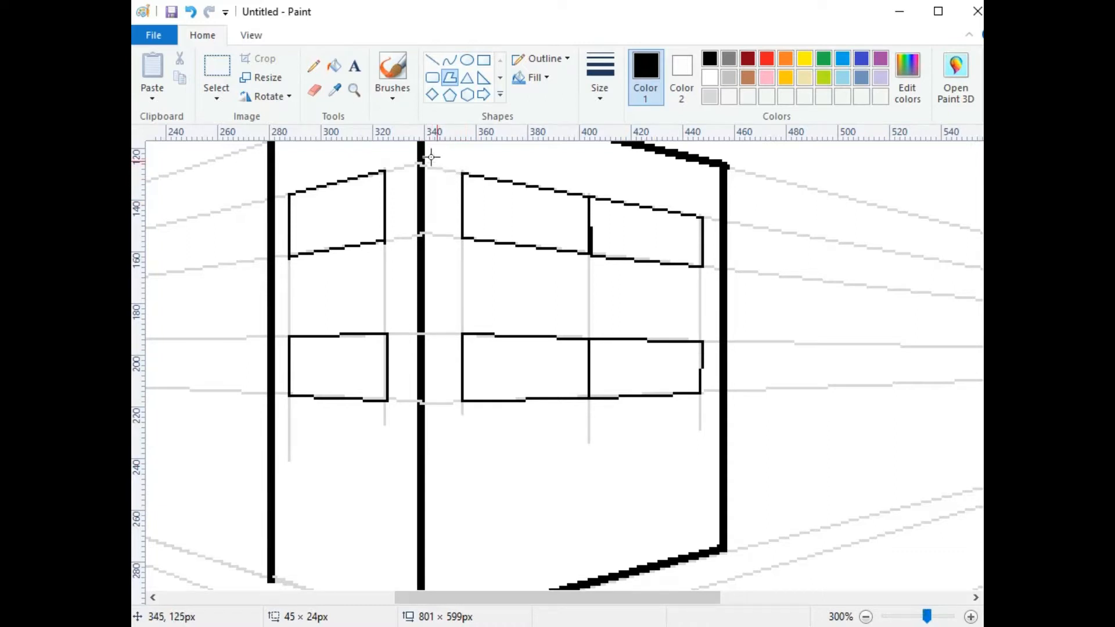
{"action": "left_click", "coordinate": [600, 75]}
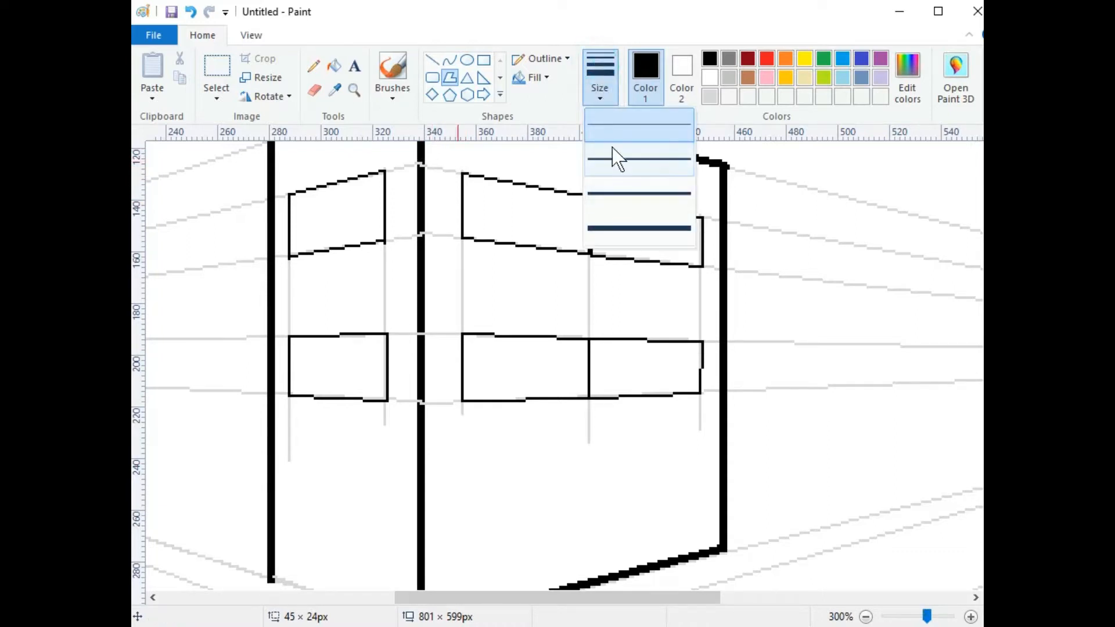
{"action": "left_click", "coordinate": [620, 189]}
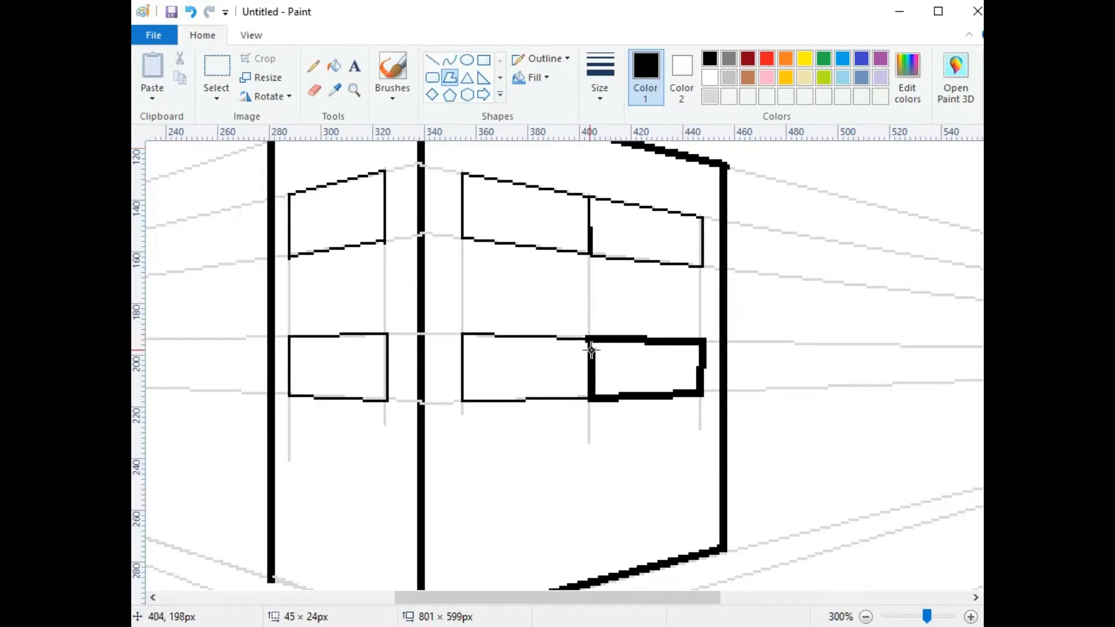
{"action": "left_click", "coordinate": [590, 338]}
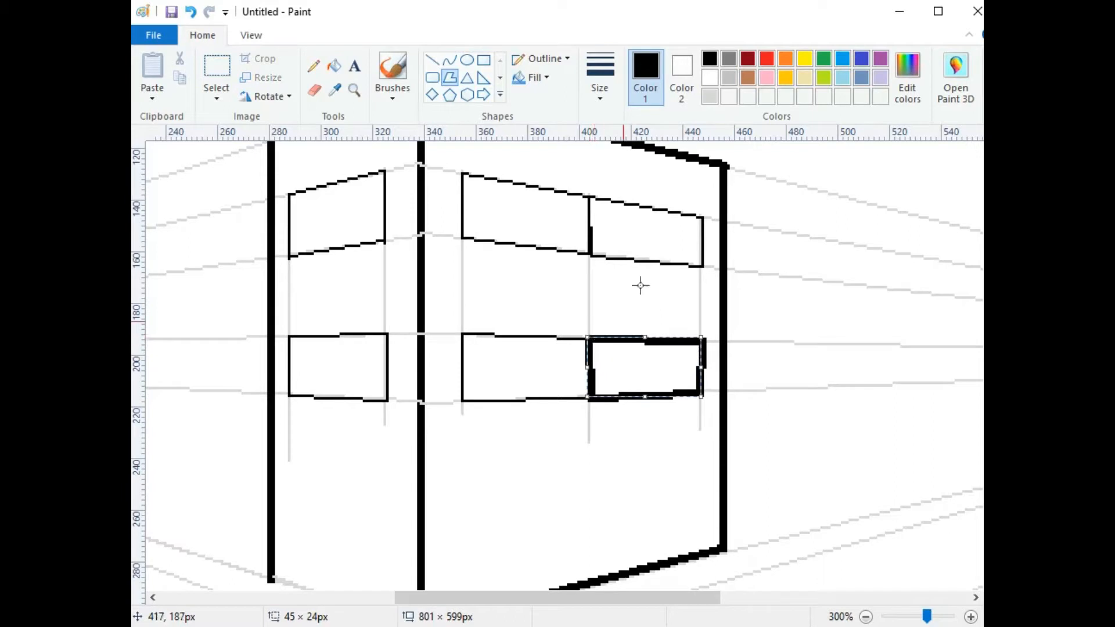
{"action": "left_click", "coordinate": [600, 75]}
{"action": "left_click", "coordinate": [614, 120]}
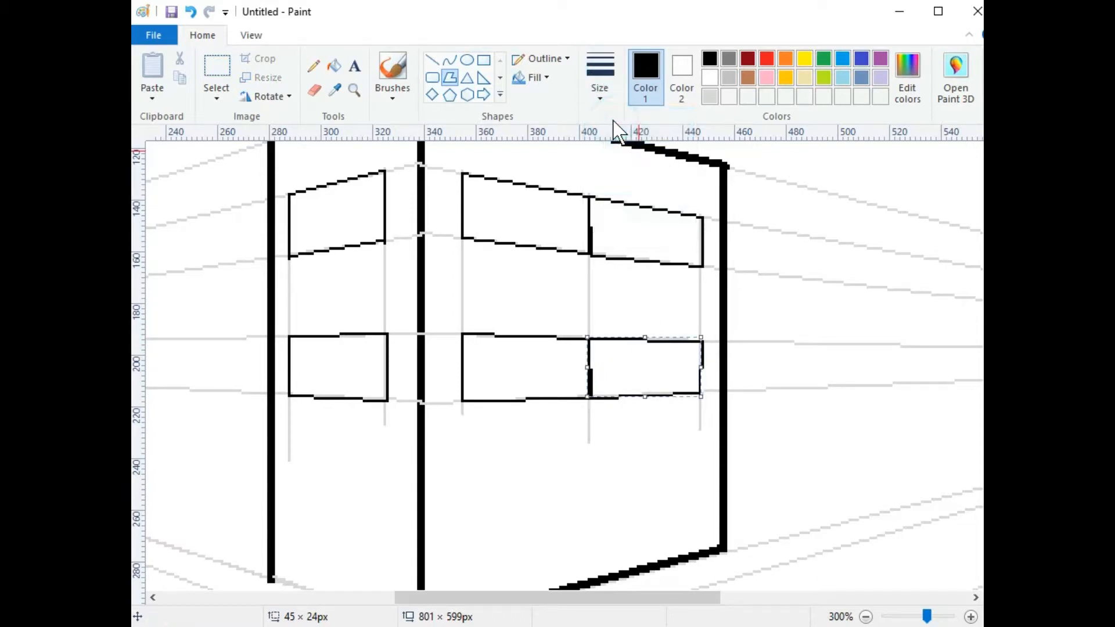
{"action": "left_click", "coordinate": [500, 300]}
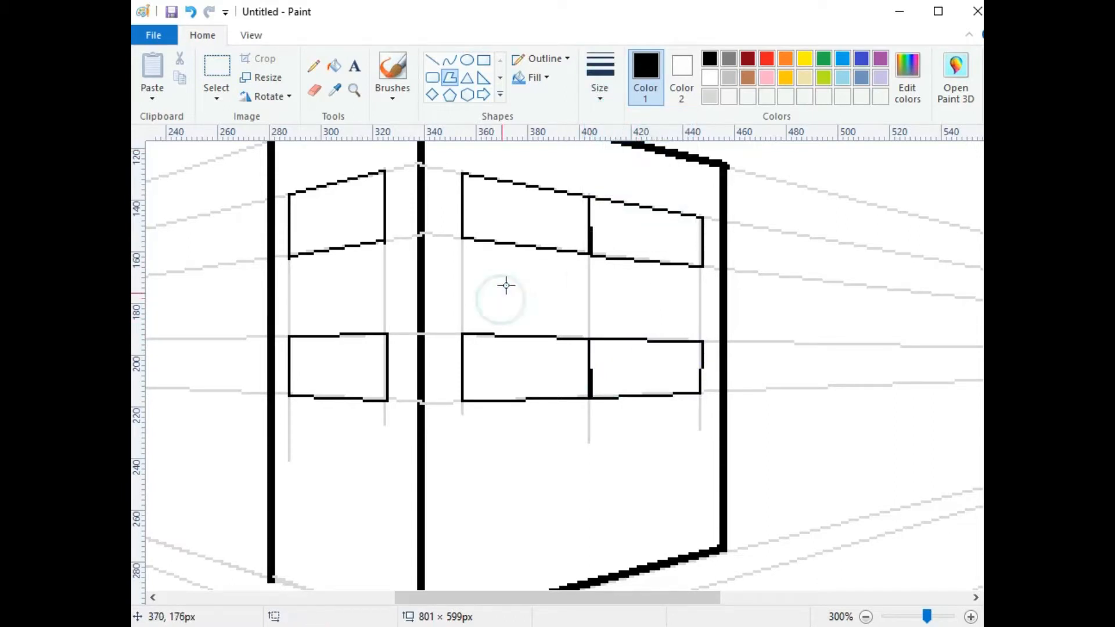
Step: Trace a thin line down the building's front corner edge
{"action": "left_click", "coordinate": [598, 73]}
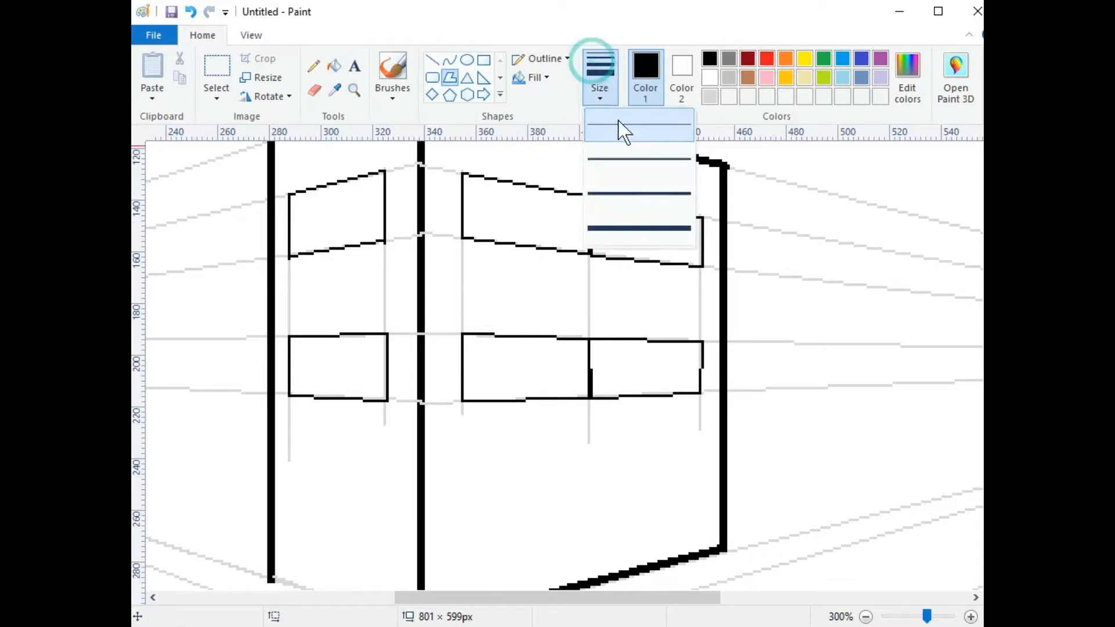
{"action": "left_click", "coordinate": [609, 144]}
{"action": "left_click_drag", "start_coordinate": [421, 148], "coordinate": [421, 484]}
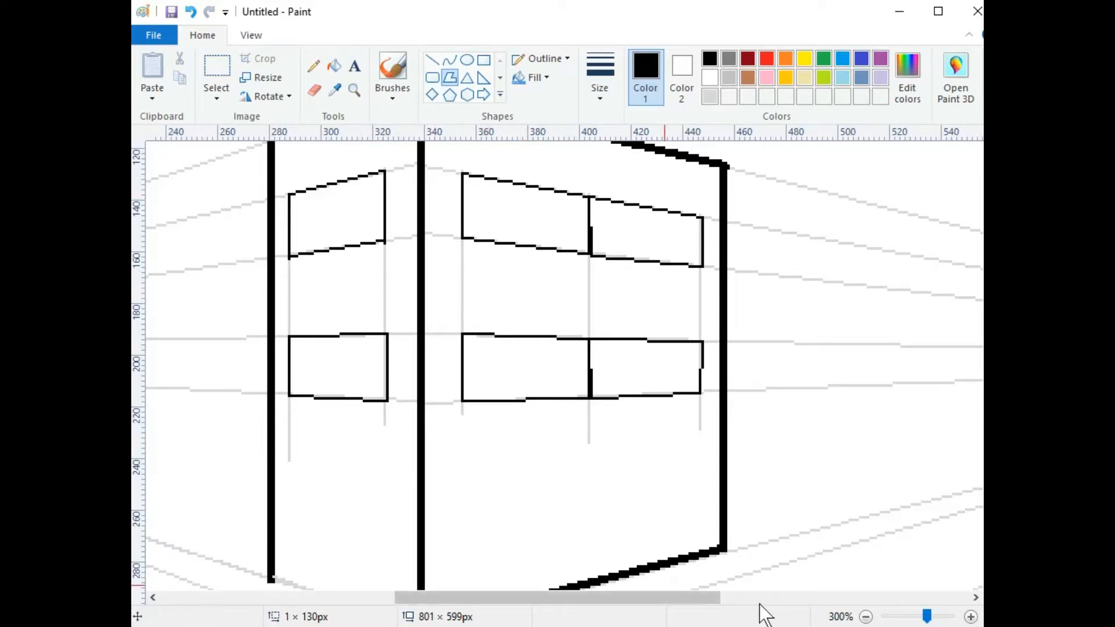
{"action": "left_click", "coordinate": [865, 617]}
Step: Join the building outline at its base corners and run thick ground lines to both vanishing points
{"action": "left_click", "coordinate": [866, 617]}
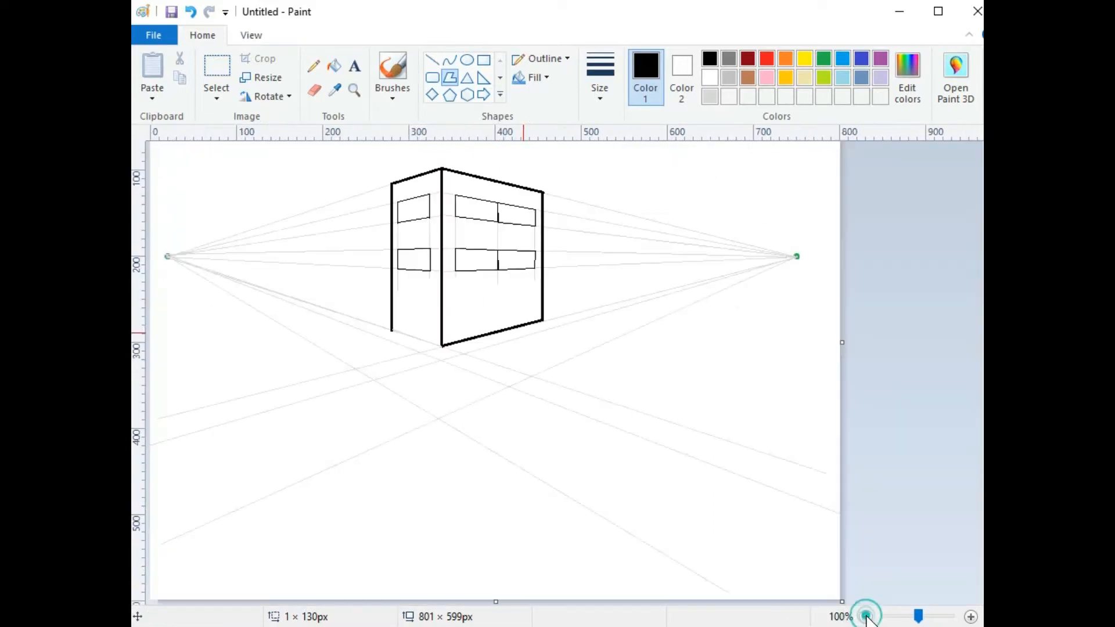
{"action": "left_click", "coordinate": [391, 329]}
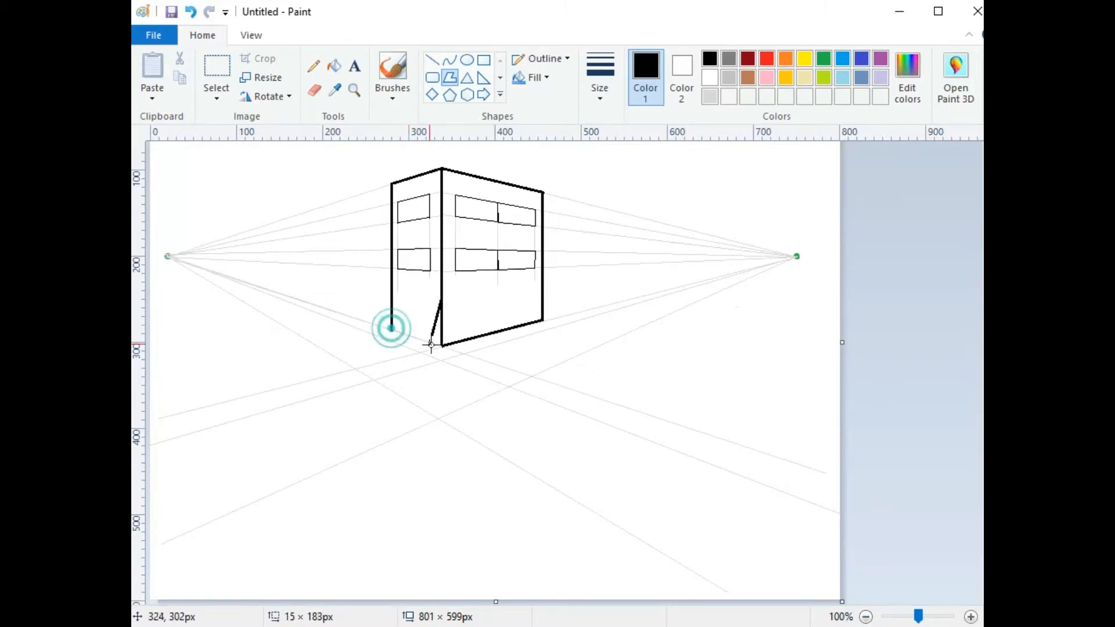
{"action": "left_click", "coordinate": [442, 302]}
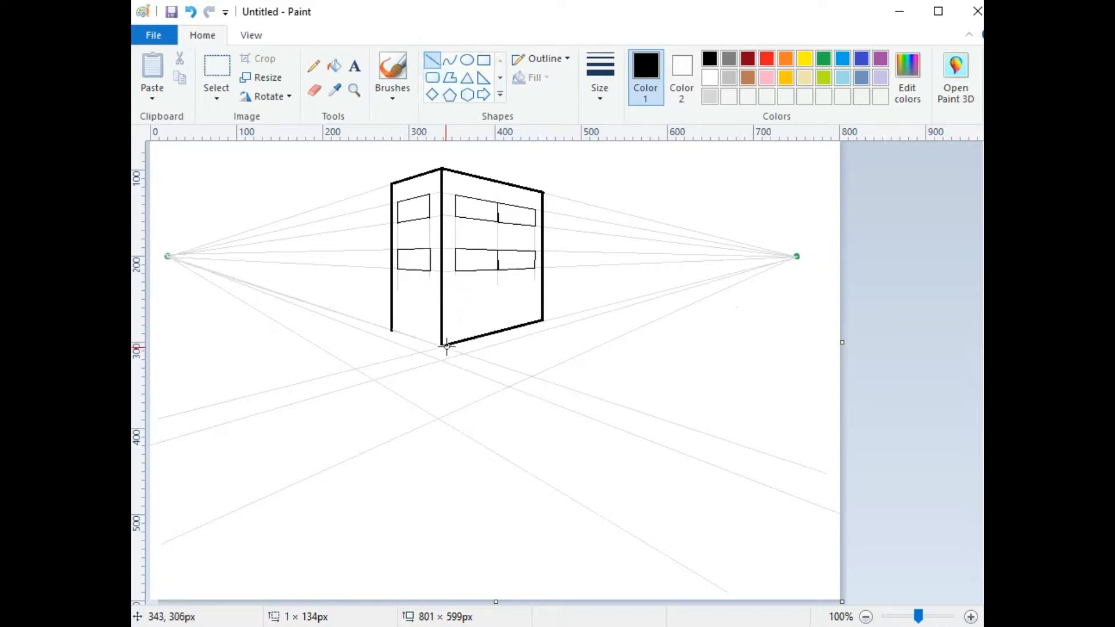
{"action": "left_click_drag", "start_coordinate": [441, 345], "coordinate": [174, 257]}
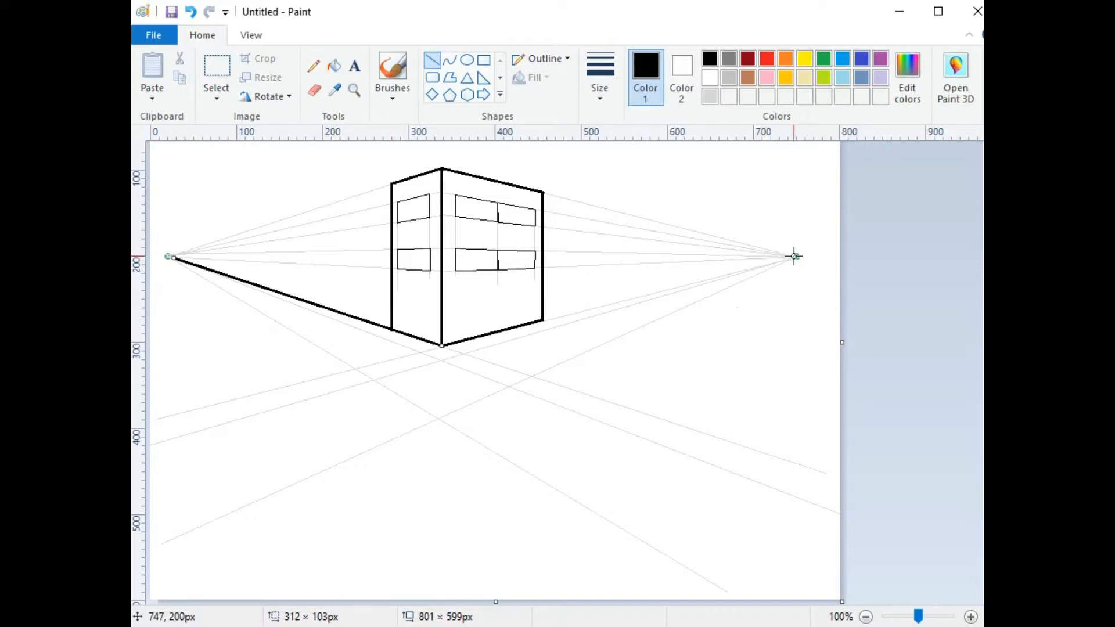
{"action": "left_click_drag", "start_coordinate": [794, 257], "coordinate": [539, 319]}
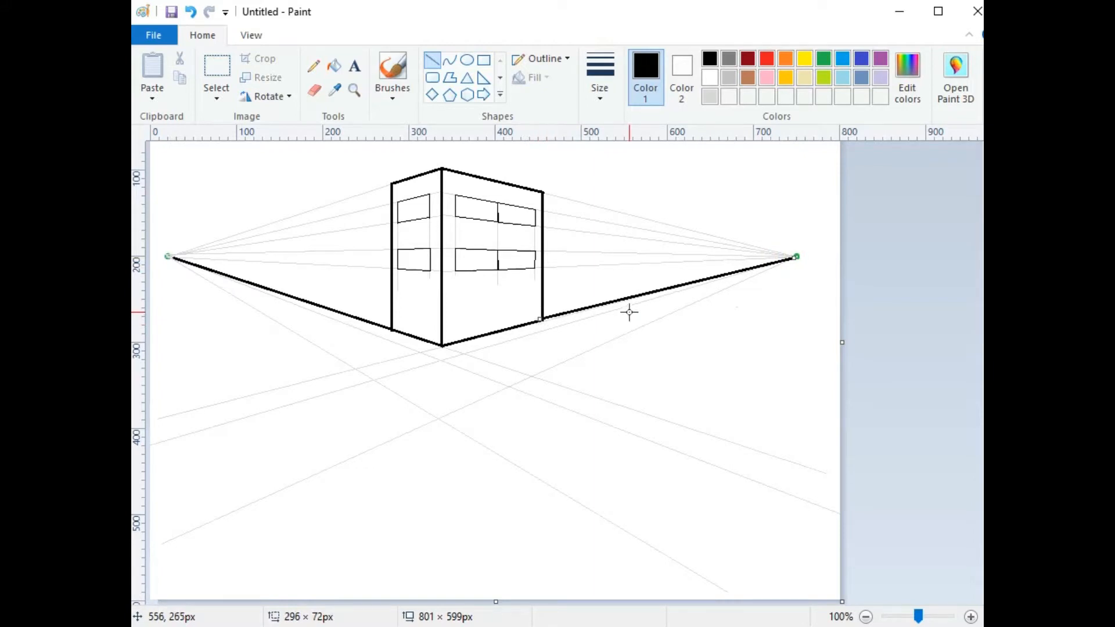
Step: Switch to the thinnest size and draw thin lines down-left from the right vanishing point and the building's base corner
{"action": "left_click", "coordinate": [603, 73]}
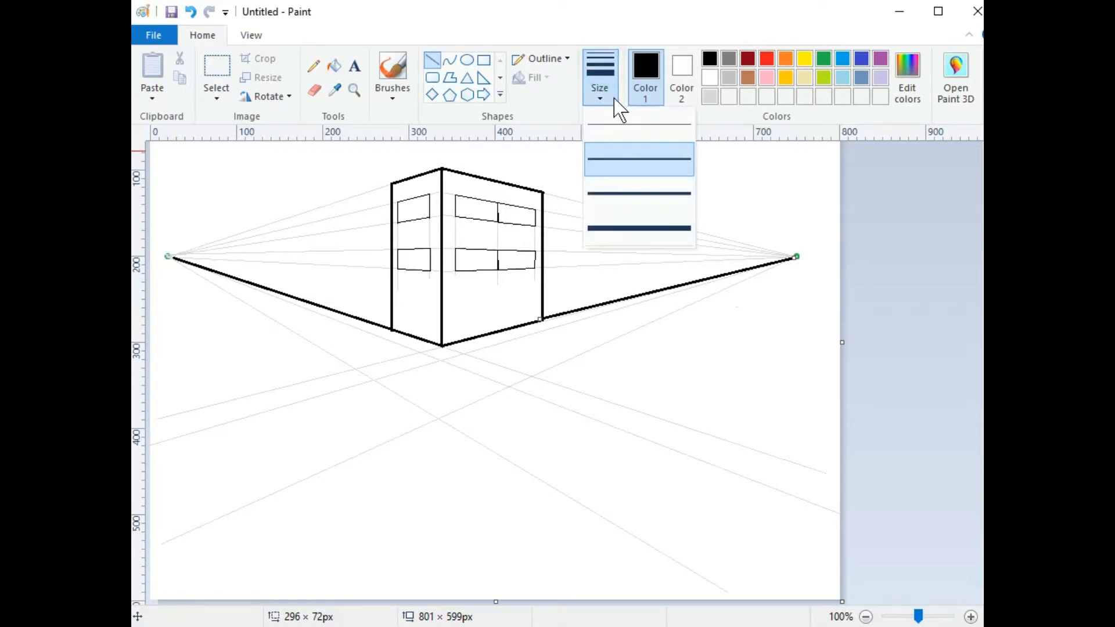
{"action": "left_click", "coordinate": [597, 76]}
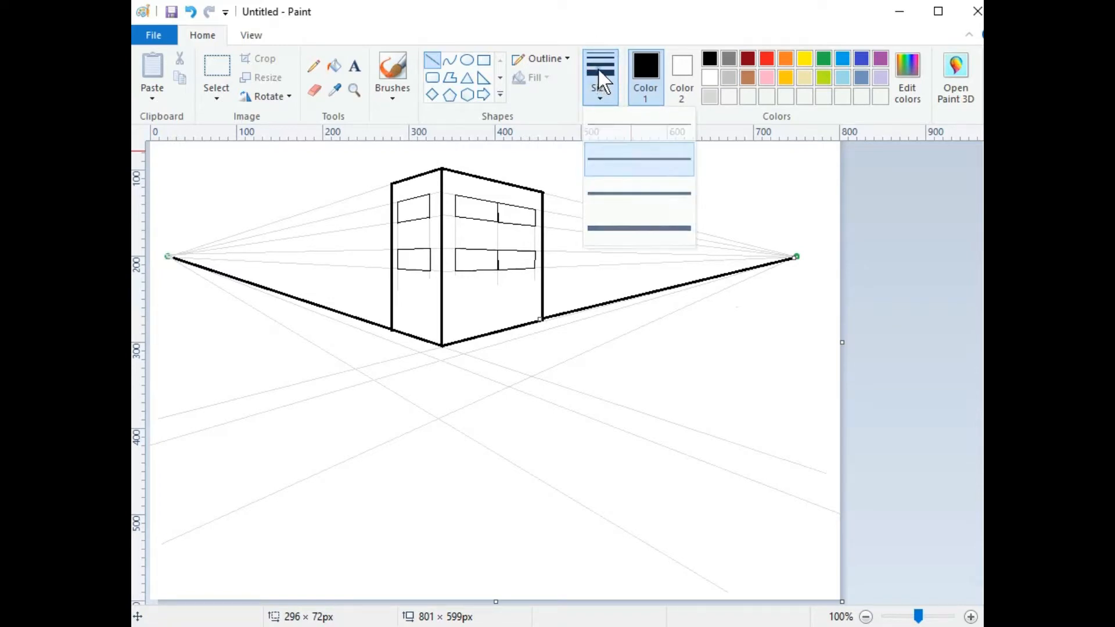
{"action": "left_click", "coordinate": [613, 239]}
{"action": "left_click", "coordinate": [598, 69]}
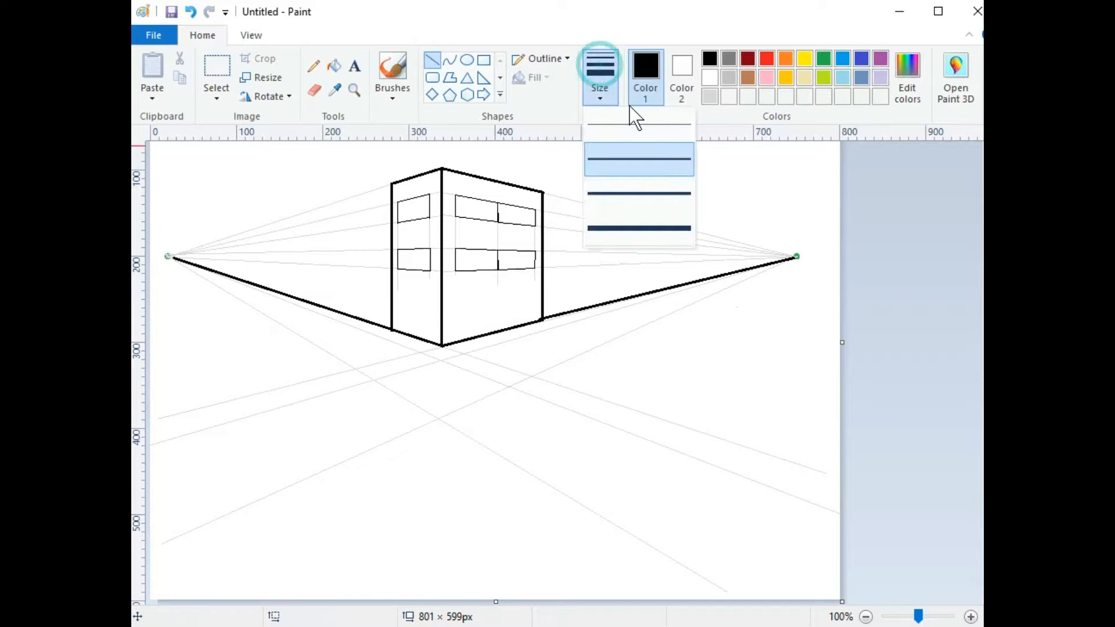
{"action": "left_click", "coordinate": [634, 117]}
{"action": "left_click_drag", "start_coordinate": [794, 256], "coordinate": [126, 450]}
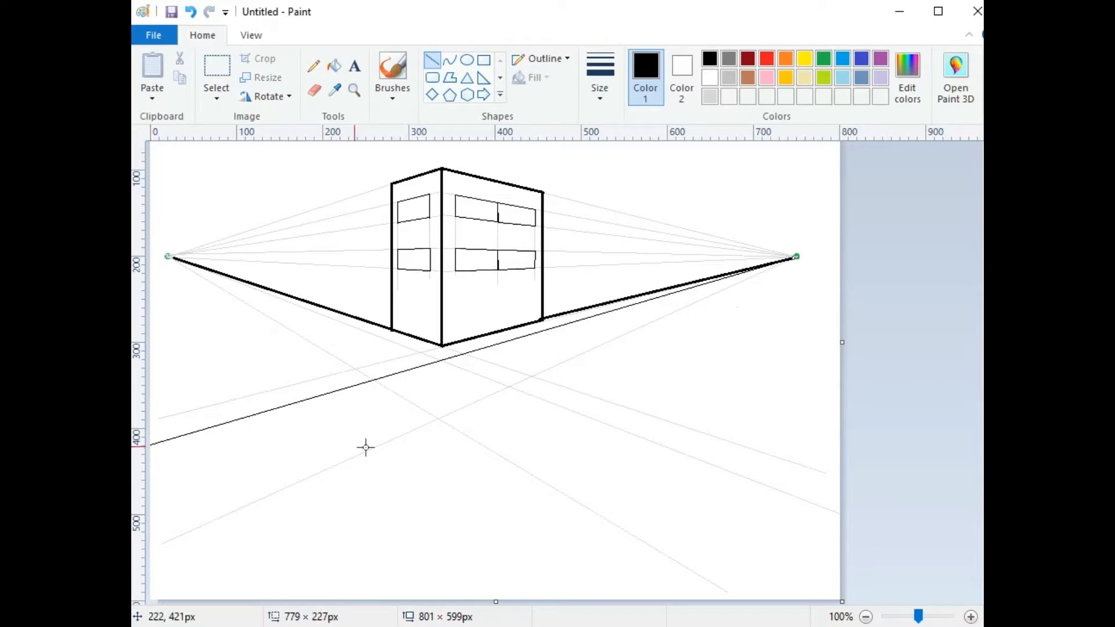
{"action": "left_click", "coordinate": [649, 352]}
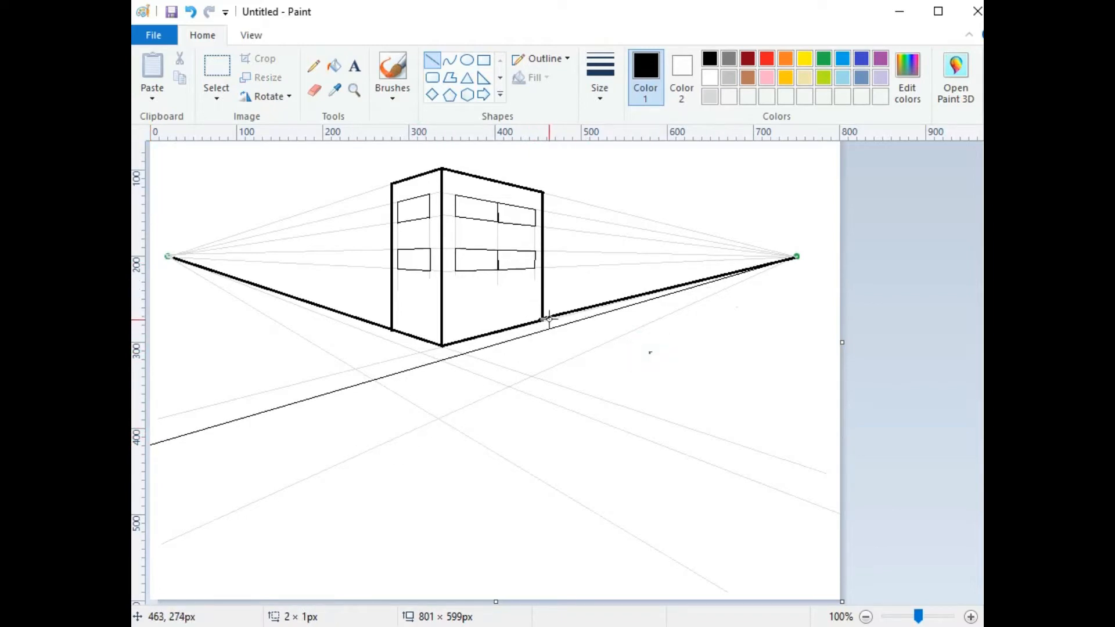
{"action": "left_click_drag", "start_coordinate": [545, 319], "coordinate": [132, 428]}
{"action": "left_click", "coordinate": [451, 473]}
Step: Fan three thin lines down-right from the left vanishing point and another from the right one
{"action": "left_click_drag", "start_coordinate": [168, 256], "coordinate": [880, 492]}
{"action": "left_click", "coordinate": [248, 327]}
{"action": "left_click_drag", "start_coordinate": [168, 256], "coordinate": [902, 538]}
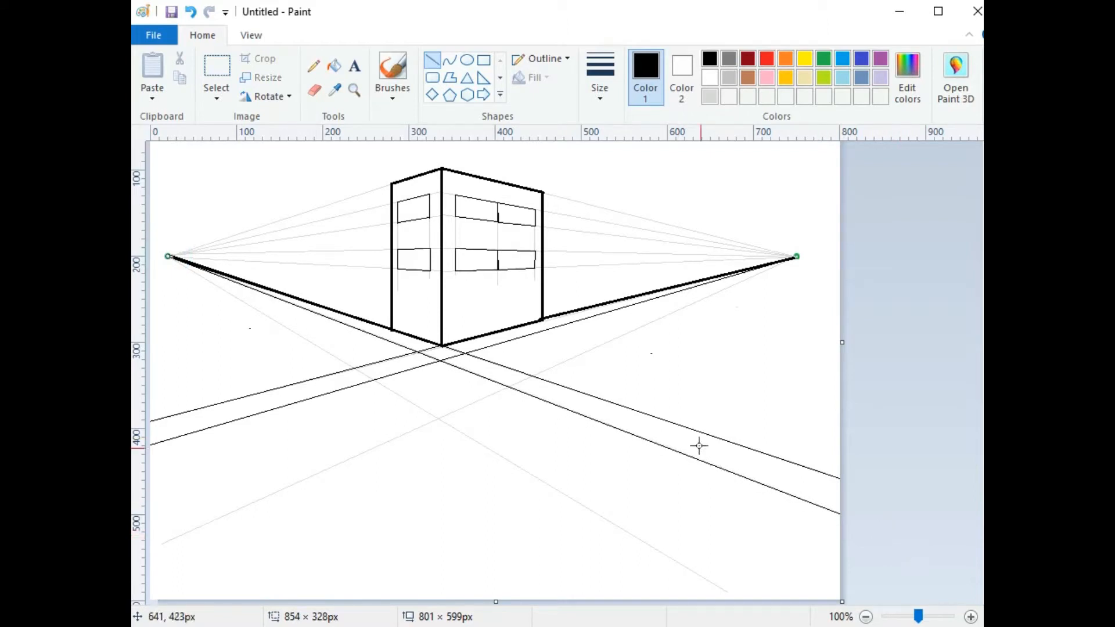
{"action": "left_click", "coordinate": [707, 384]}
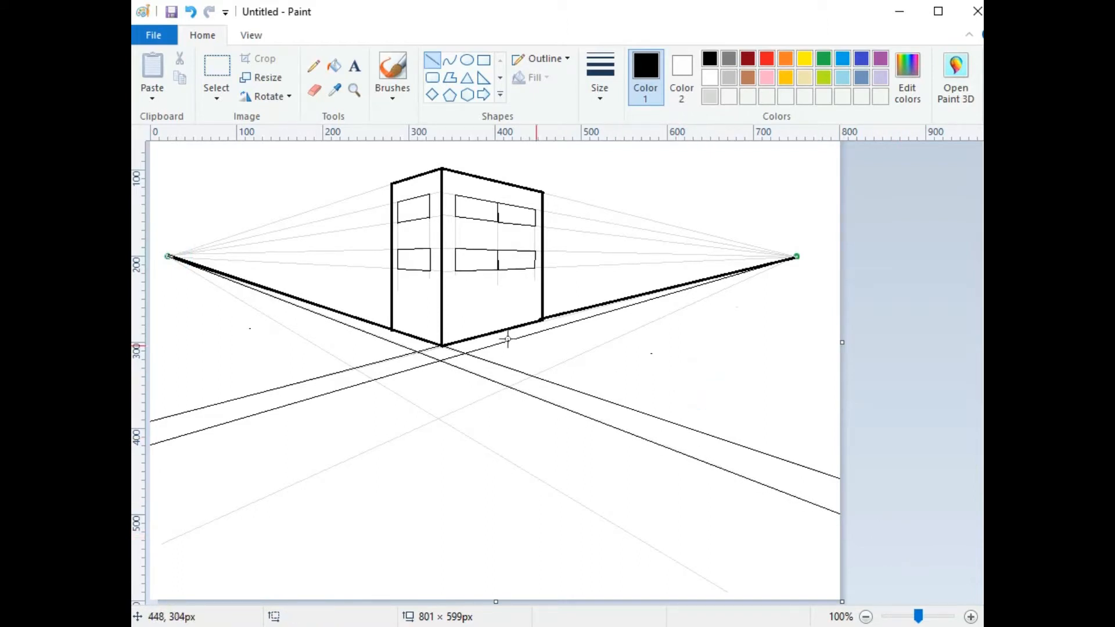
{"action": "left_click_drag", "start_coordinate": [167, 255], "coordinate": [844, 626]}
{"action": "left_click", "coordinate": [806, 385]}
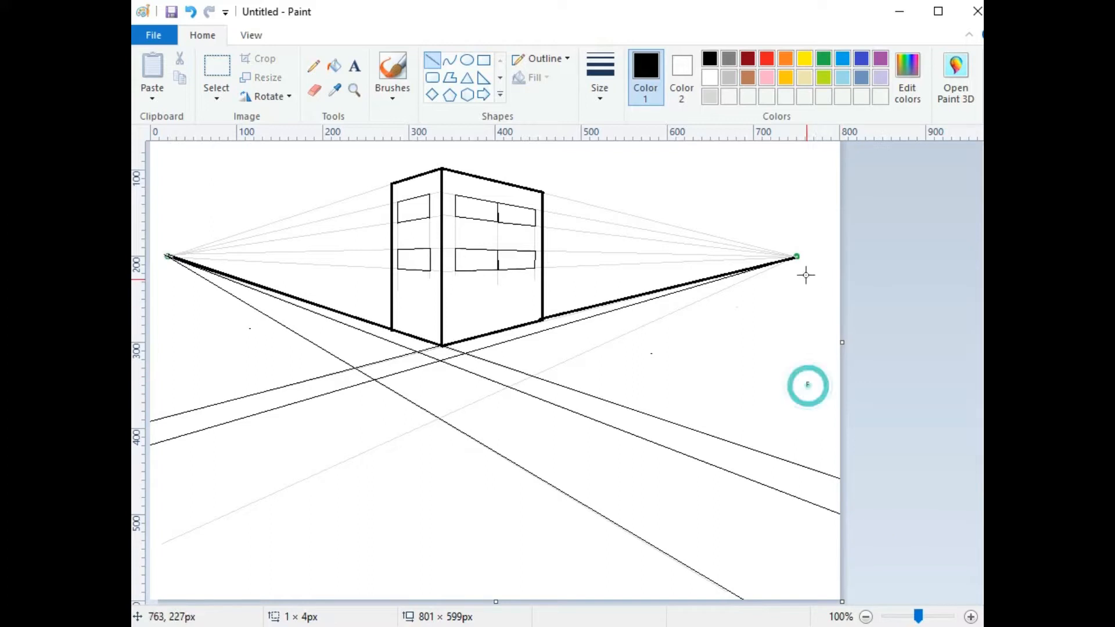
{"action": "left_click_drag", "start_coordinate": [796, 256], "coordinate": [124, 564]}
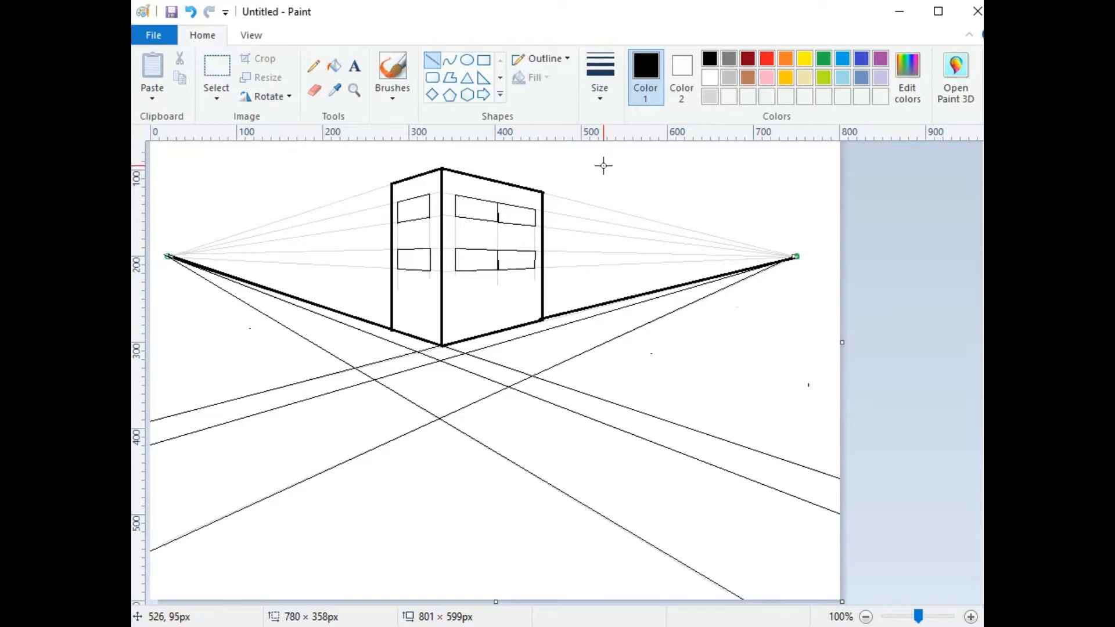
Step: Make the lowest road line bold with the second size, then draw a vertical edge right of the building
{"action": "left_click", "coordinate": [600, 84]}
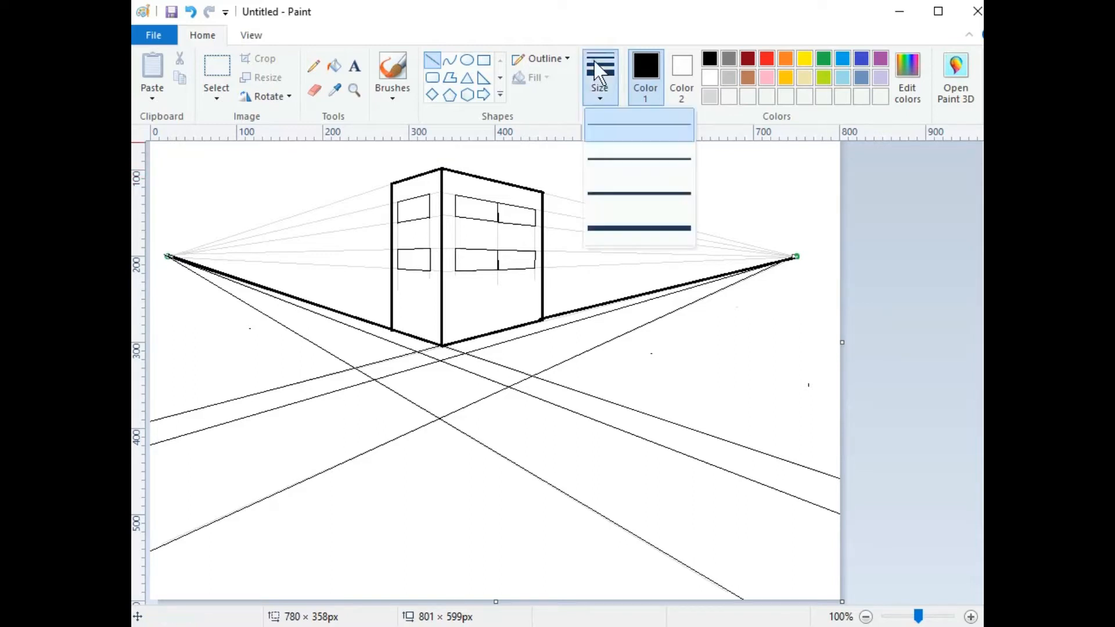
{"action": "left_click", "coordinate": [620, 158]}
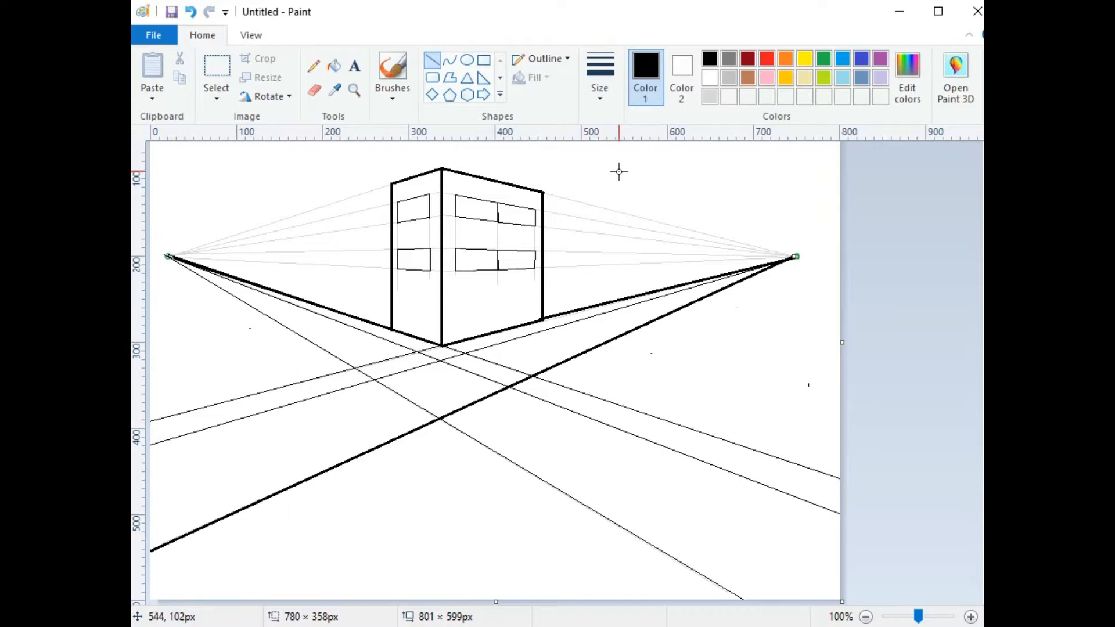
{"action": "left_click_drag", "start_coordinate": [618, 172], "coordinate": [618, 300]}
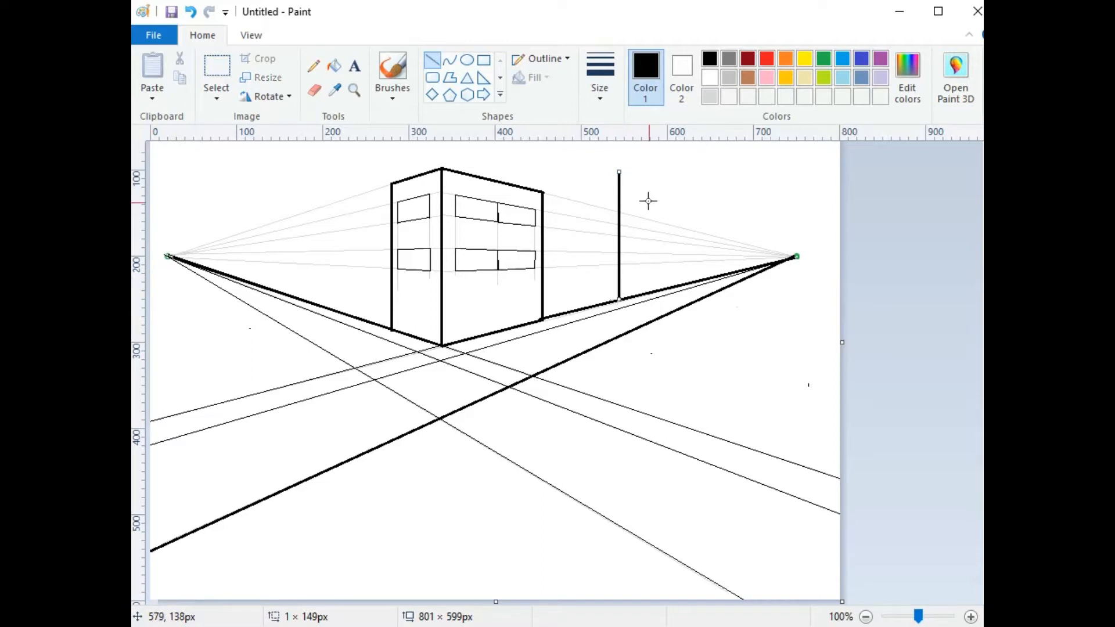
Step: Draw a thin top edge from the new edge toward the left vanishing point, ending at the front building's top
{"action": "left_click", "coordinate": [648, 171]}
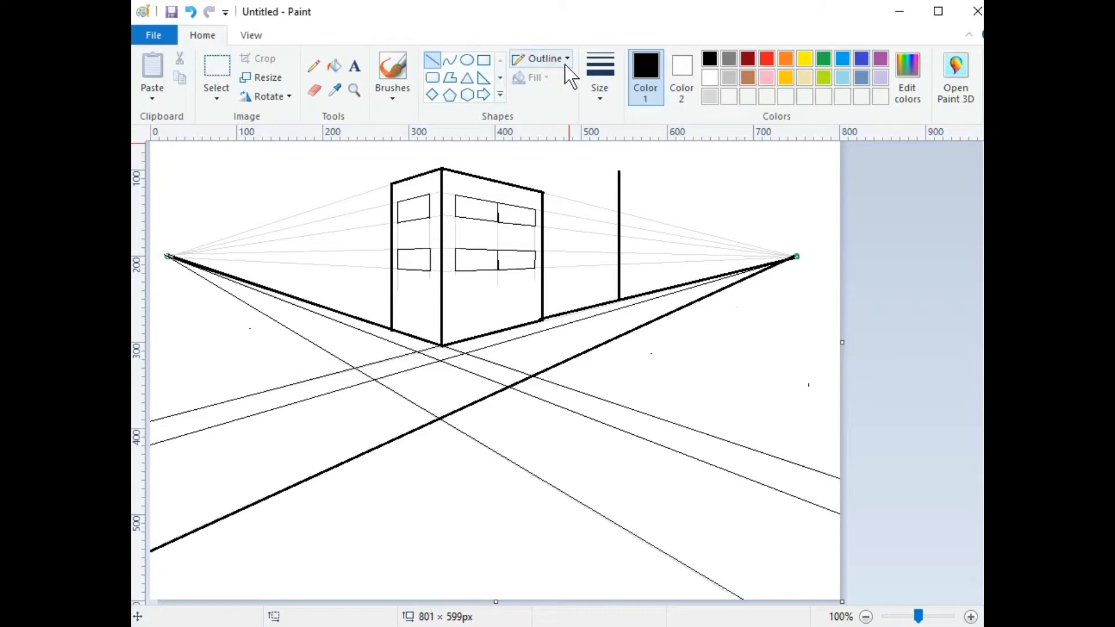
{"action": "left_click", "coordinate": [599, 76]}
{"action": "left_click", "coordinate": [610, 119]}
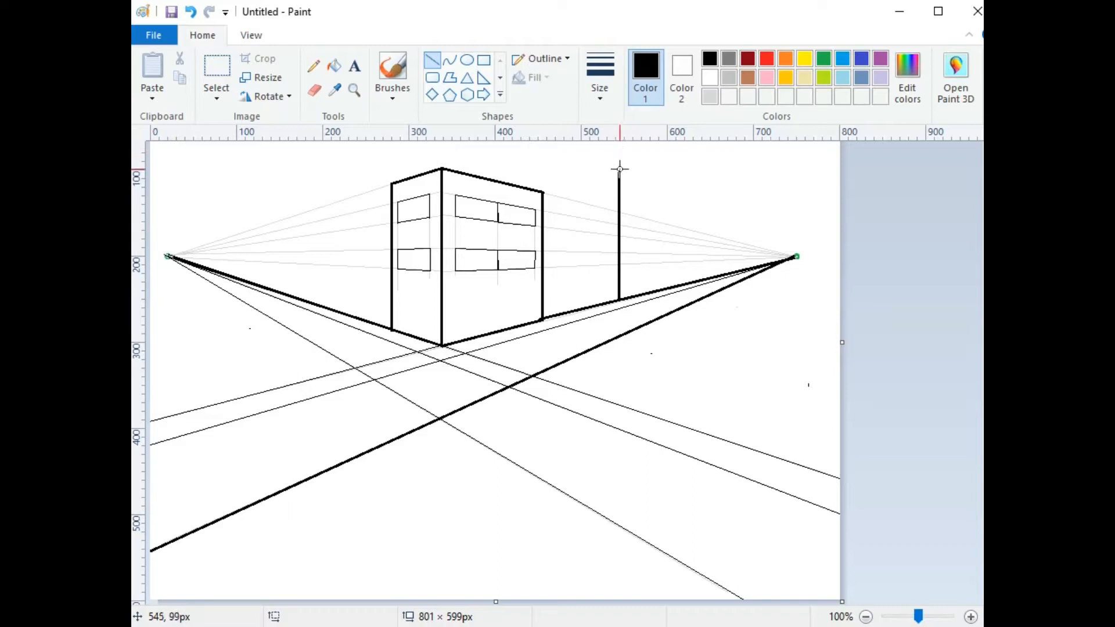
{"action": "left_click_drag", "start_coordinate": [619, 170], "coordinate": [163, 255]}
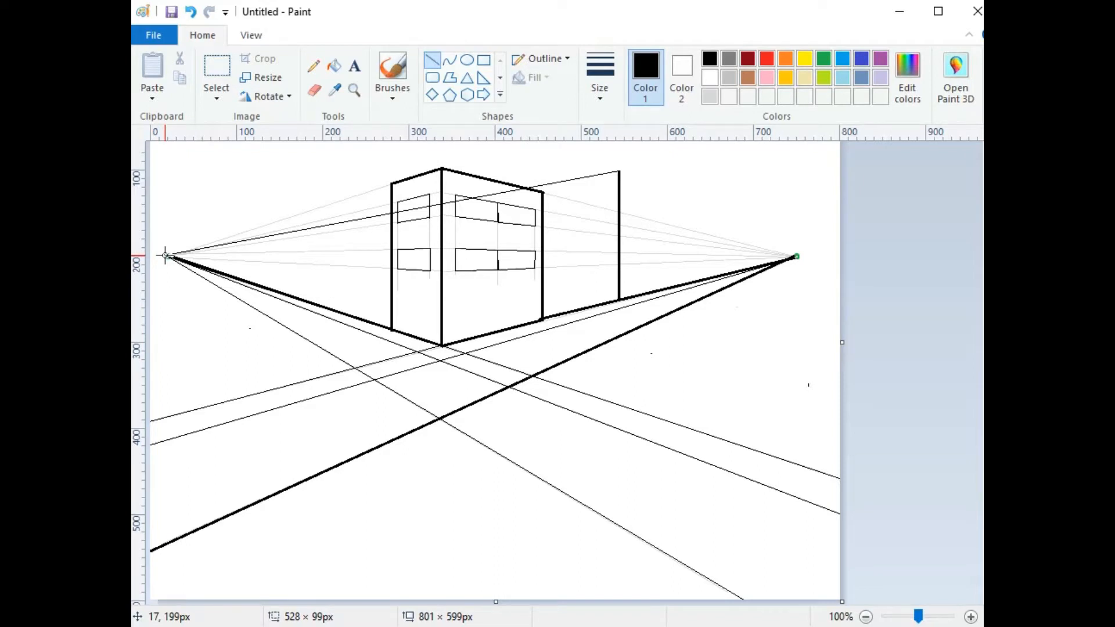
{"action": "left_click_drag", "start_coordinate": [165, 255], "coordinate": [522, 186]}
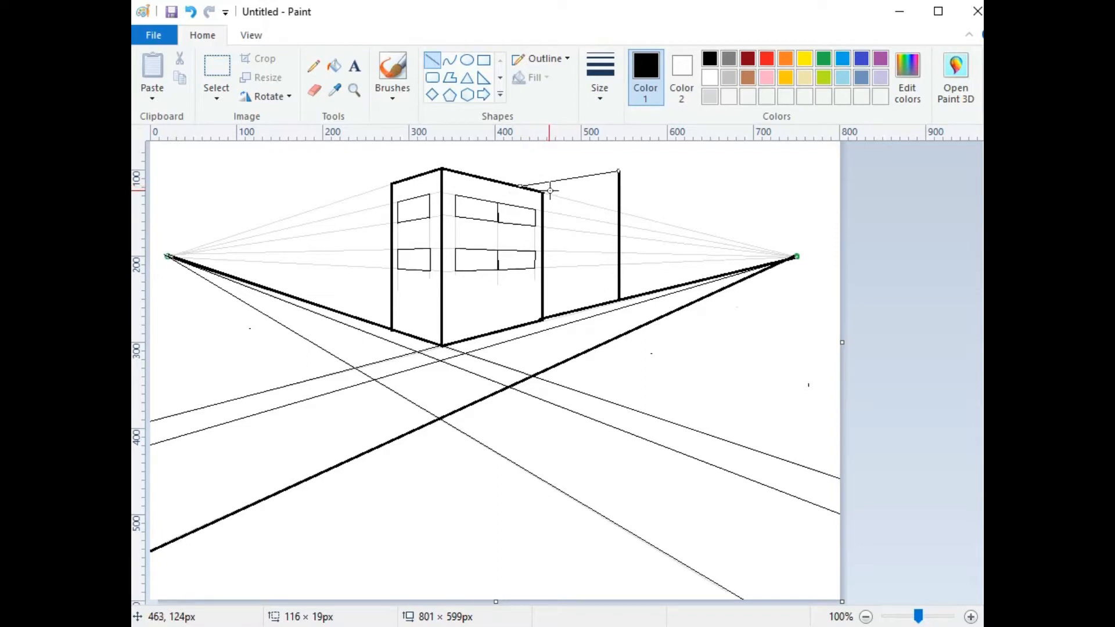
Step: Add a thicker roof line sloping toward the right vanishing point and the far right wall edge
{"action": "left_click", "coordinate": [598, 71]}
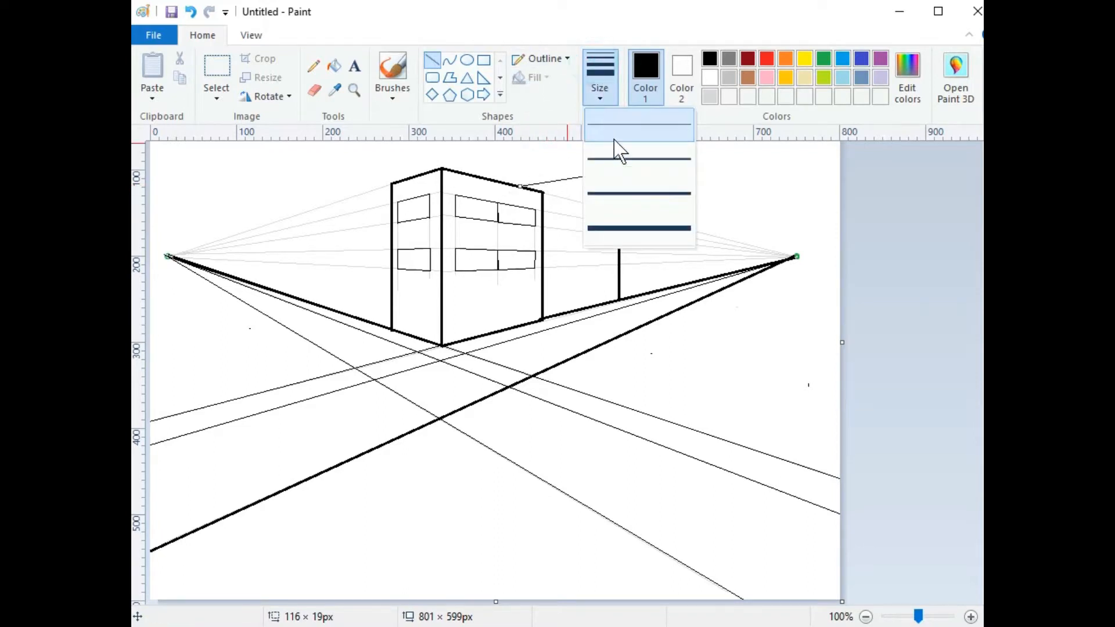
{"action": "left_click", "coordinate": [617, 156]}
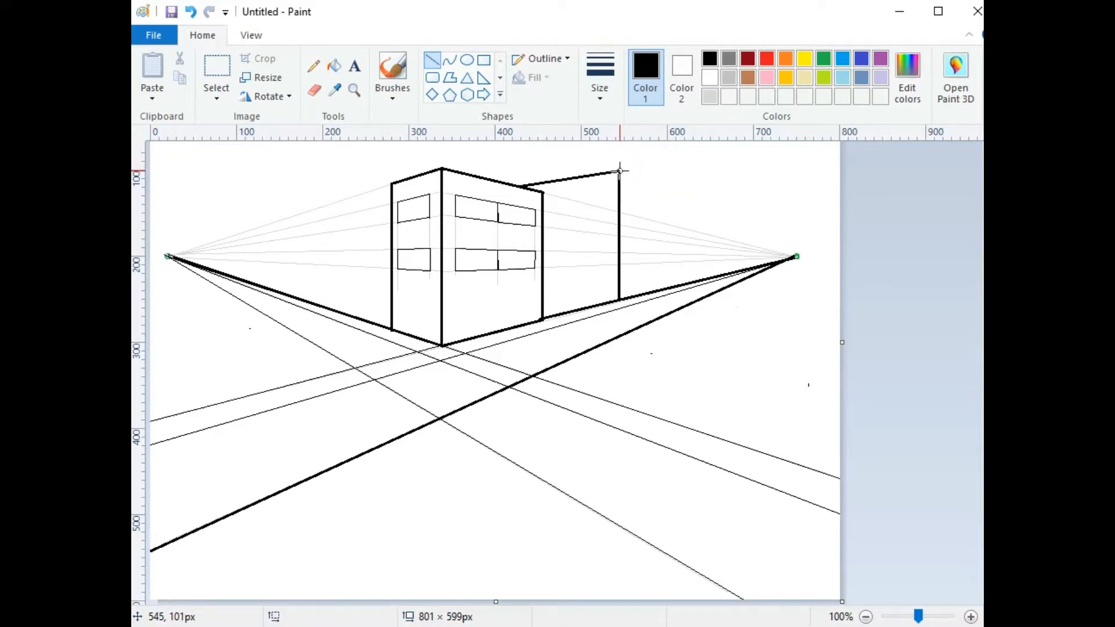
{"action": "left_click_drag", "start_coordinate": [619, 170], "coordinate": [711, 278]}
{"action": "left_click", "coordinate": [774, 187]}
{"action": "left_click", "coordinate": [776, 193]}
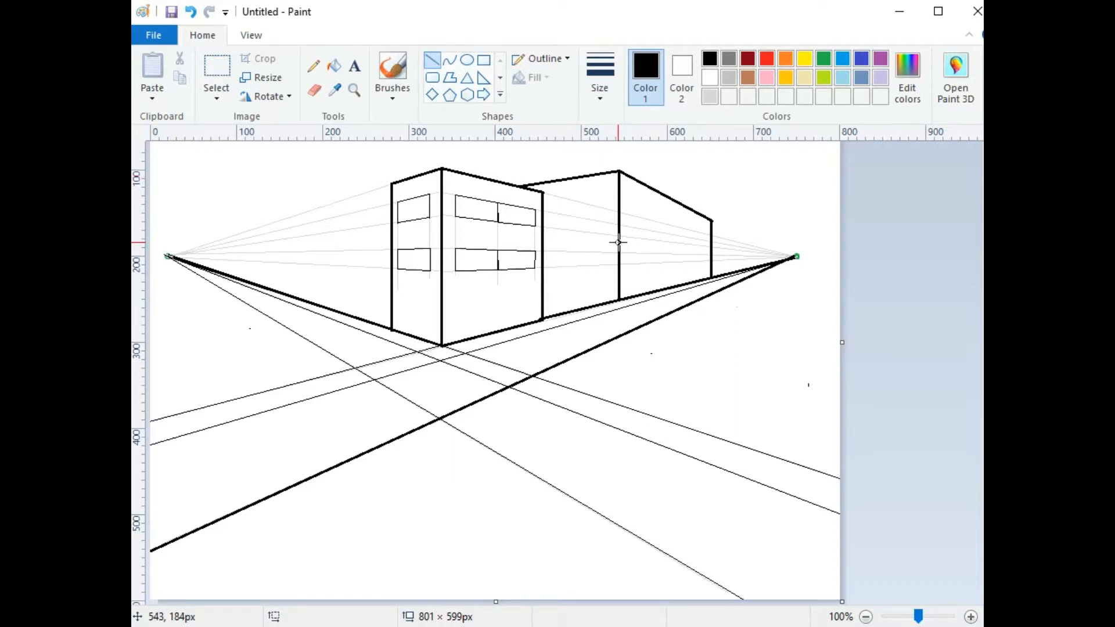
Step: Draw low rooflines left of the second and front buildings plus the left building's vertical wall edge
{"action": "left_click_drag", "start_coordinate": [618, 242], "coordinate": [543, 240]}
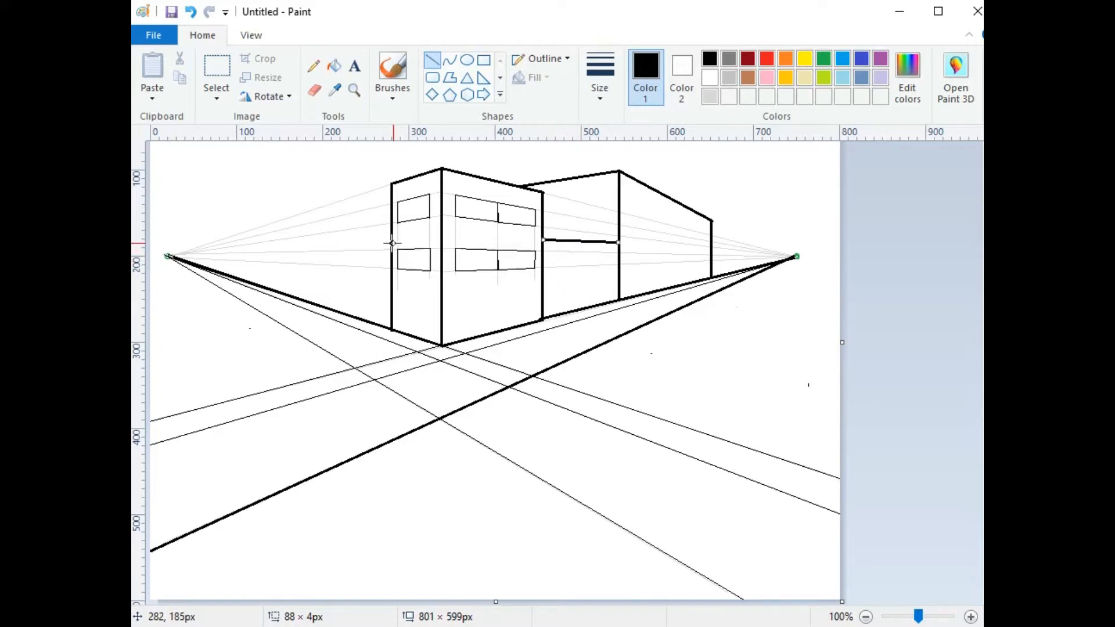
{"action": "left_click_drag", "start_coordinate": [390, 238], "coordinate": [266, 246]}
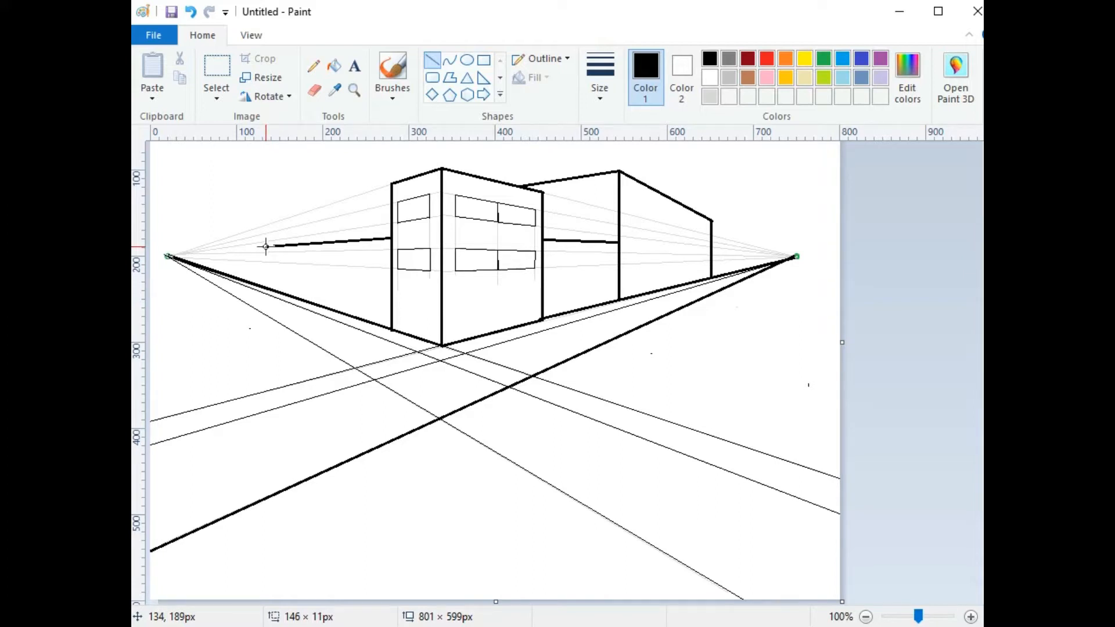
{"action": "left_click_drag", "start_coordinate": [265, 246], "coordinate": [266, 276]}
{"action": "left_click", "coordinate": [264, 196]}
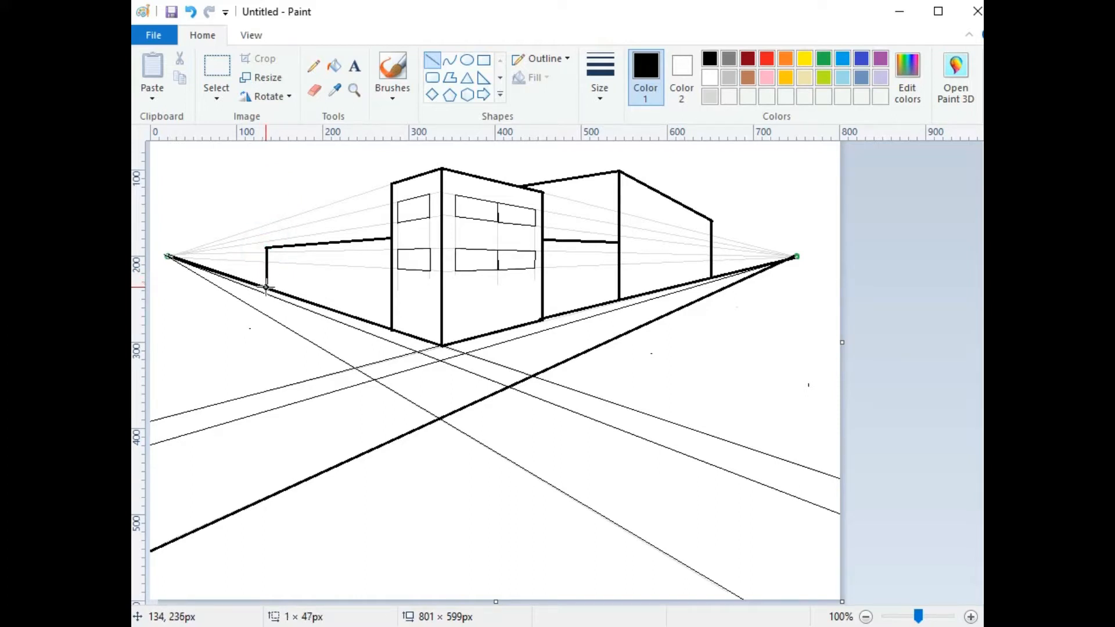
{"action": "left_click_drag", "start_coordinate": [266, 288], "coordinate": [266, 288]}
Step: Add a thinnest-width vertical window edge on the left building
{"action": "left_click_drag", "start_coordinate": [369, 257], "coordinate": [368, 294]}
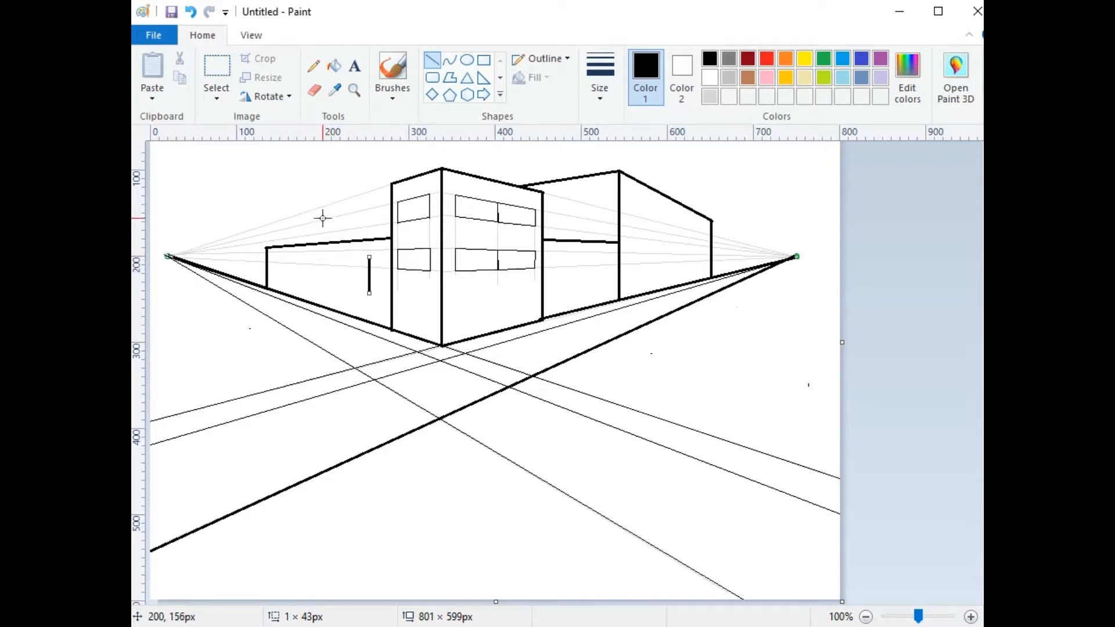
{"action": "left_click", "coordinate": [599, 87]}
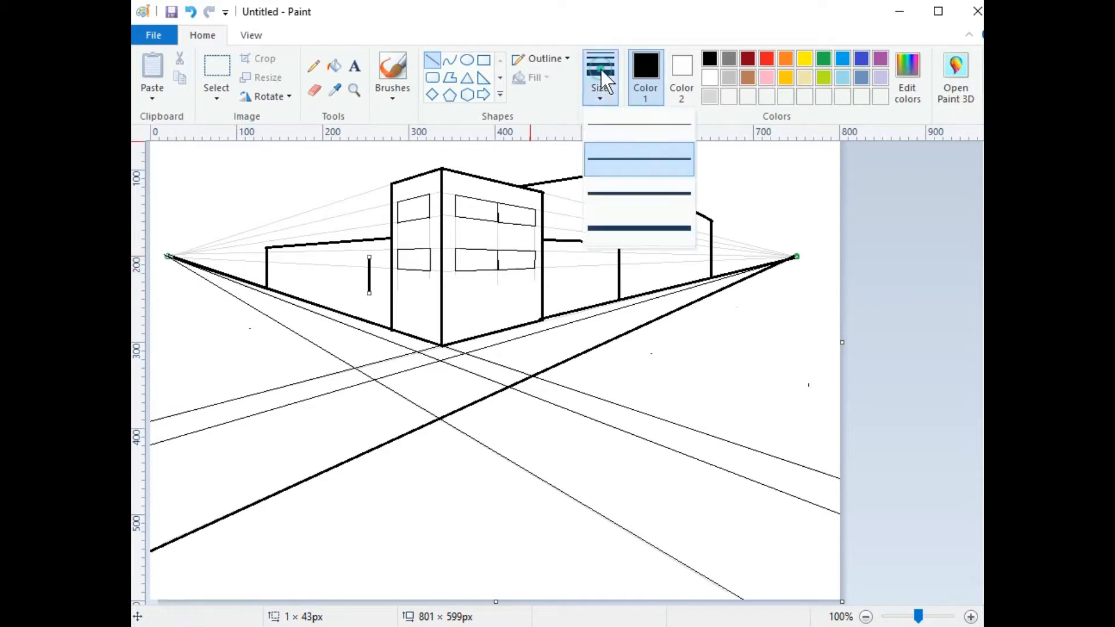
{"action": "left_click", "coordinate": [610, 129]}
{"action": "left_click", "coordinate": [350, 257]}
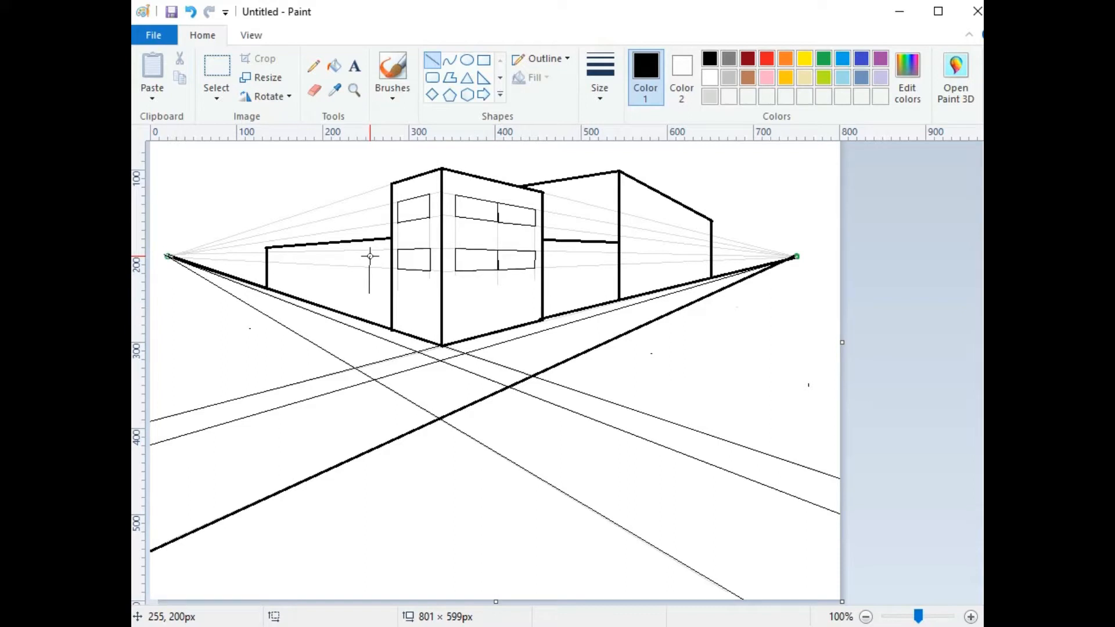
{"action": "left_click", "coordinate": [353, 89]}
Step: Zoom to 300% and draw the long window's top, bottom and left edges on the left building
{"action": "left_click", "coordinate": [370, 280]}
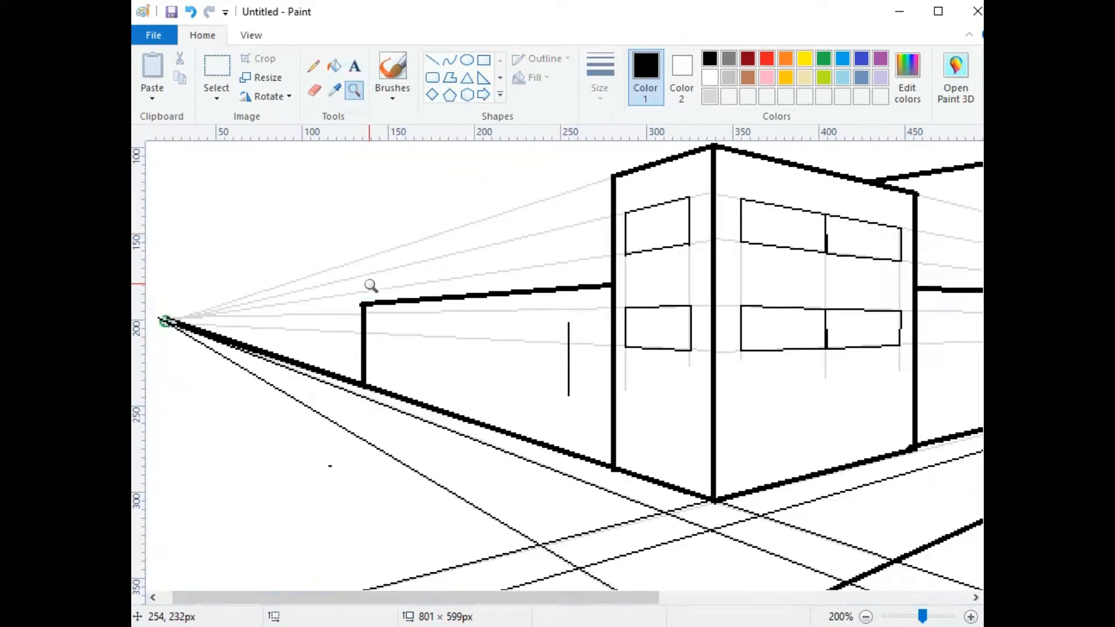
{"action": "left_click", "coordinate": [496, 369]}
{"action": "left_click", "coordinate": [432, 59]}
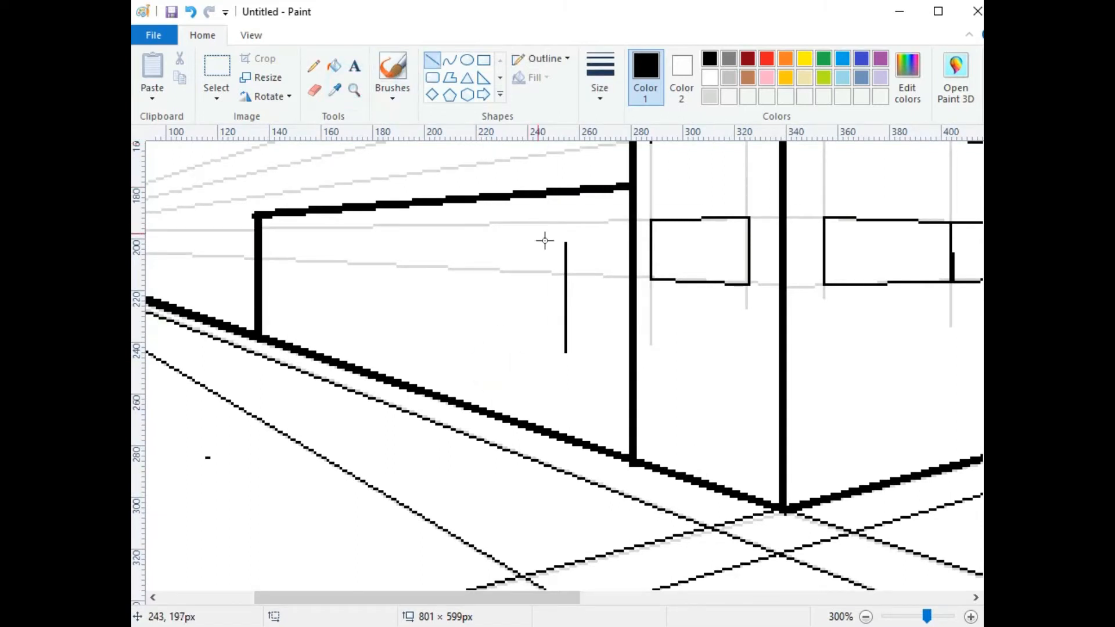
{"action": "left_click_drag", "start_coordinate": [566, 244], "coordinate": [296, 243]}
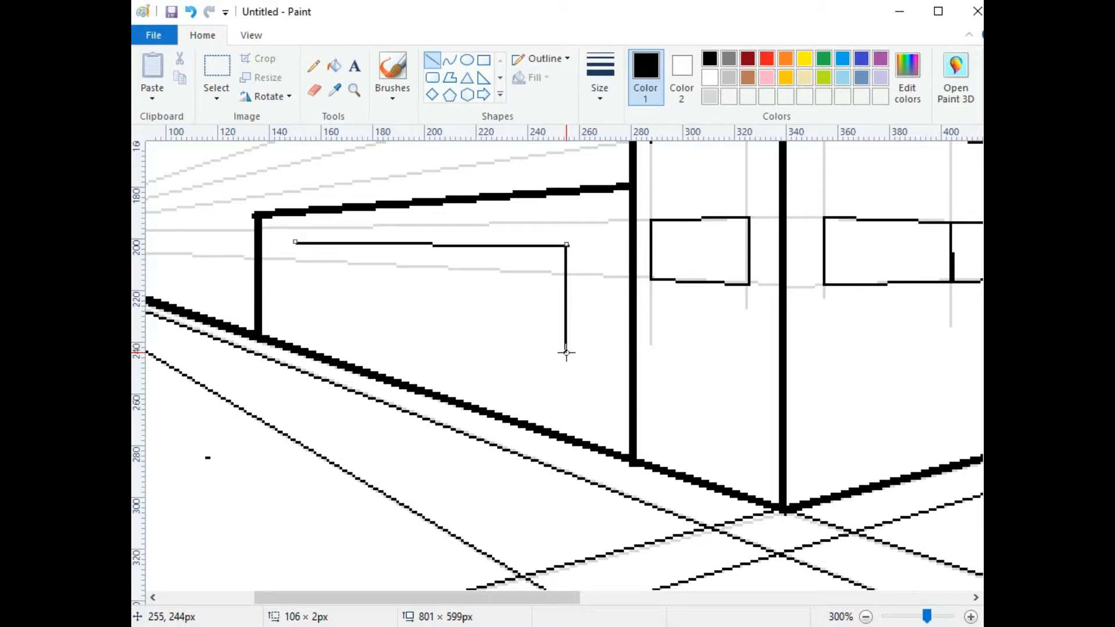
{"action": "mouse_move", "coordinate": [566, 352]}
{"action": "left_mouse_down"}
{"action": "mouse_move", "coordinate": [323, 331]}
{"action": "mouse_move", "coordinate": [297, 302]}
{"action": "left_mouse_up"}
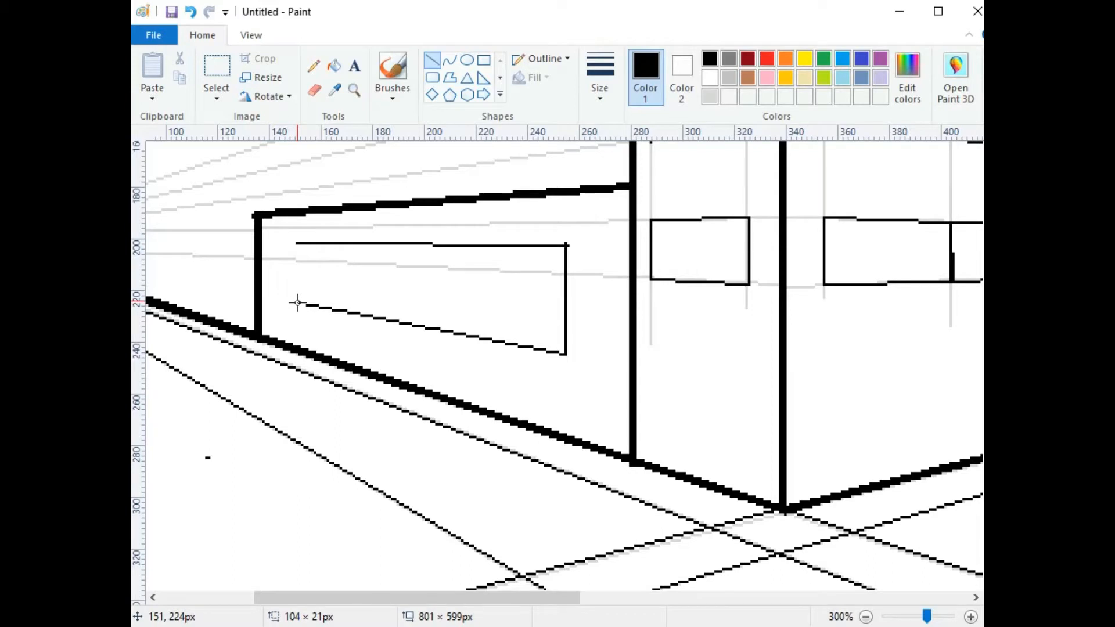
{"action": "left_click_drag", "start_coordinate": [297, 302], "coordinate": [298, 302]}
{"action": "left_click_drag", "start_coordinate": [297, 244], "coordinate": [298, 303]}
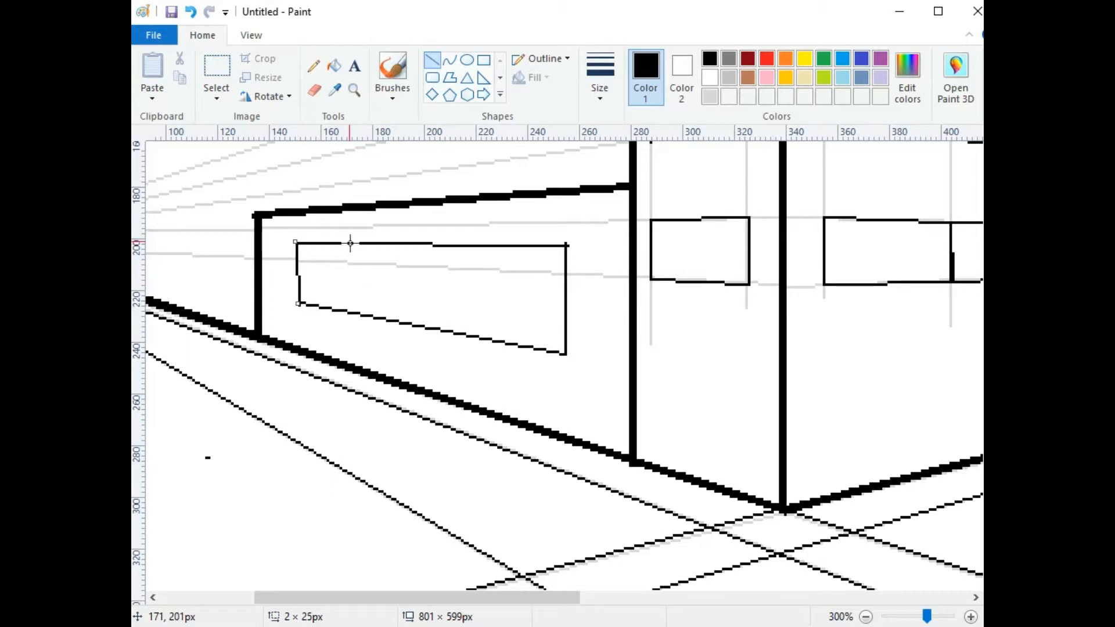
{"action": "left_click", "coordinate": [478, 247]}
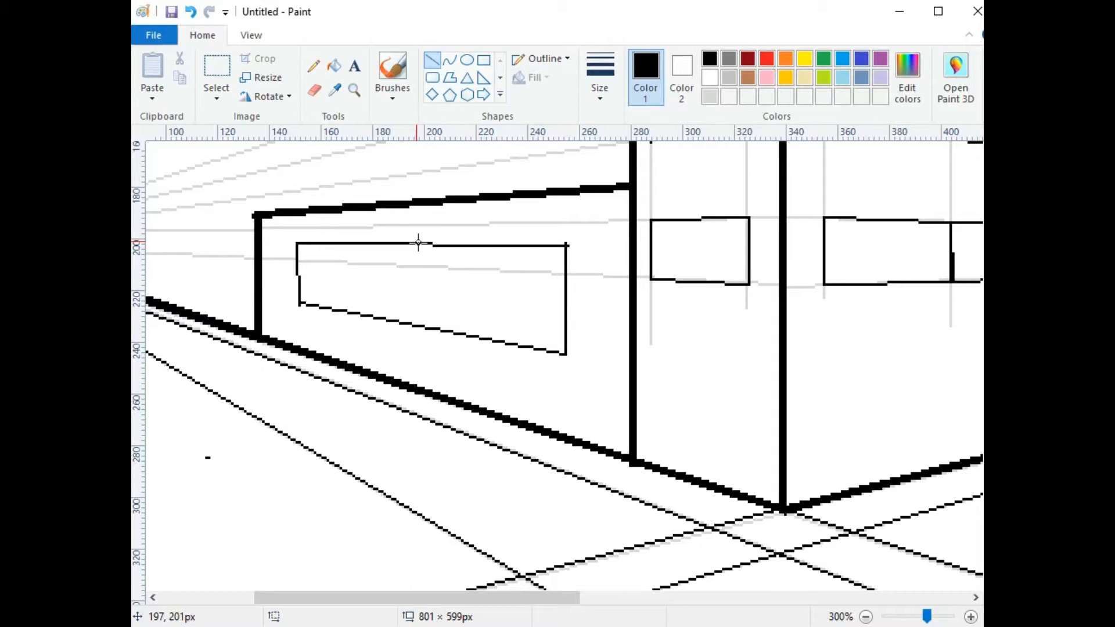
Step: Split the window into four panes with three vertical dividers and zoom back out to the full drawing
{"action": "left_click_drag", "start_coordinate": [409, 242], "coordinate": [409, 322]}
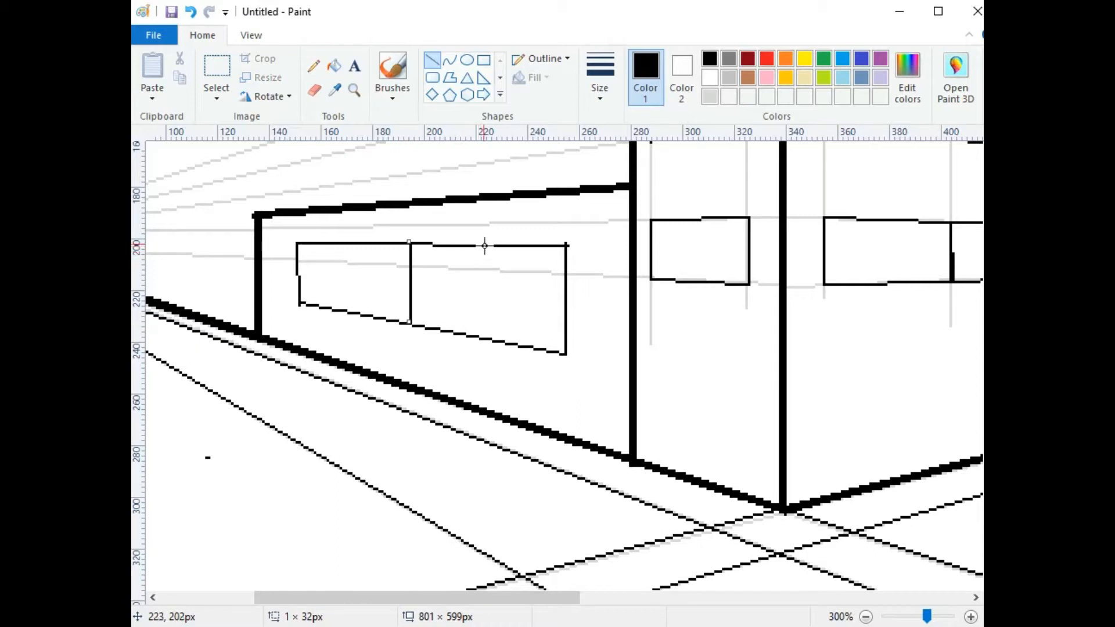
{"action": "left_click_drag", "start_coordinate": [479, 245], "coordinate": [478, 337]}
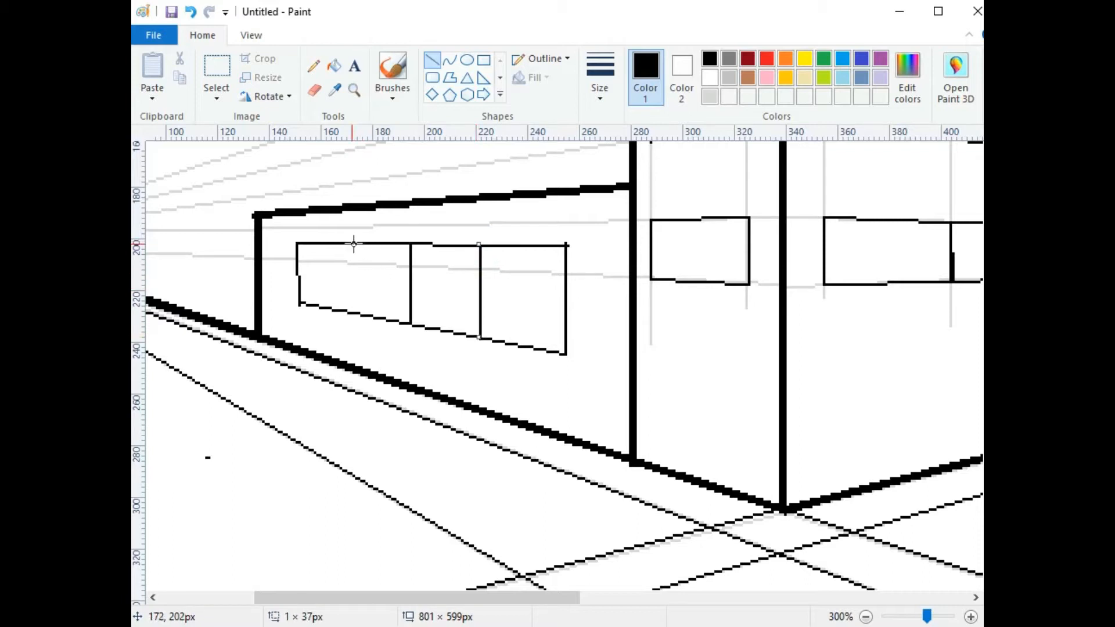
{"action": "left_click_drag", "start_coordinate": [354, 243], "coordinate": [353, 311]}
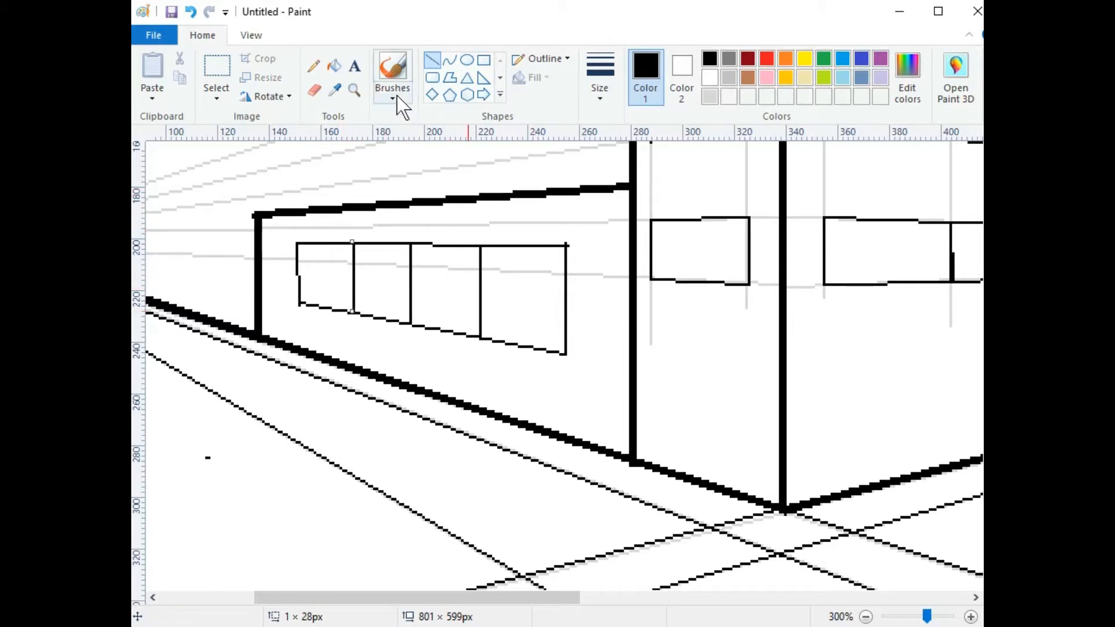
{"action": "left_click", "coordinate": [866, 617]}
{"action": "left_click", "coordinate": [866, 617]}
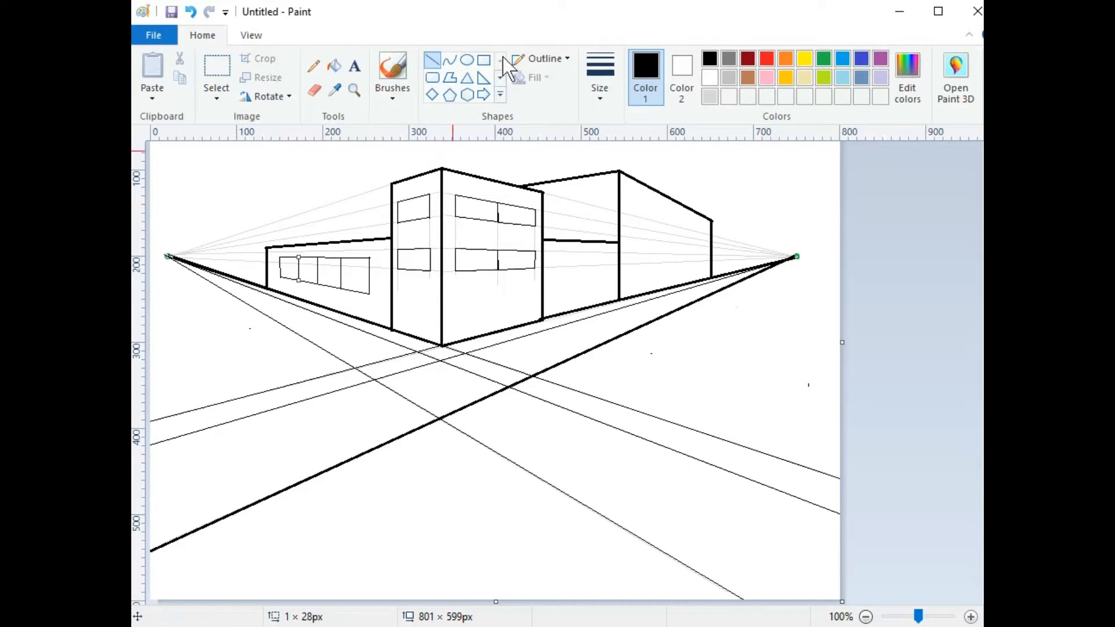
Step: Draw a vertical edge in the lower-left foreground and make it black at the second width
{"action": "left_click", "coordinate": [600, 75]}
{"action": "left_click", "coordinate": [621, 158]}
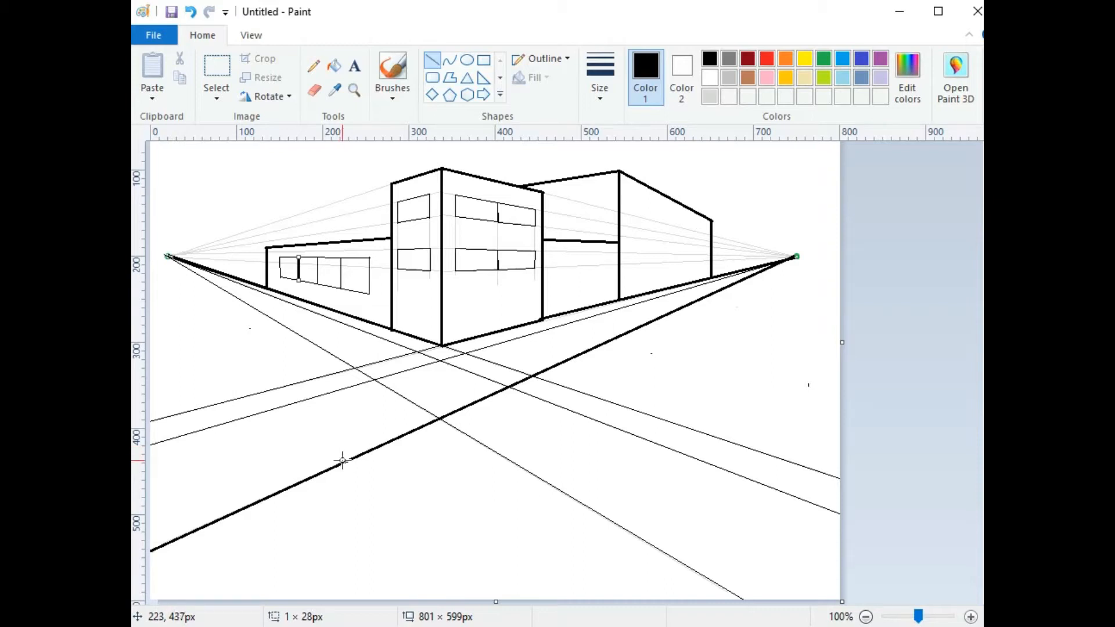
{"action": "left_click_drag", "start_coordinate": [321, 457], "coordinate": [320, 567]}
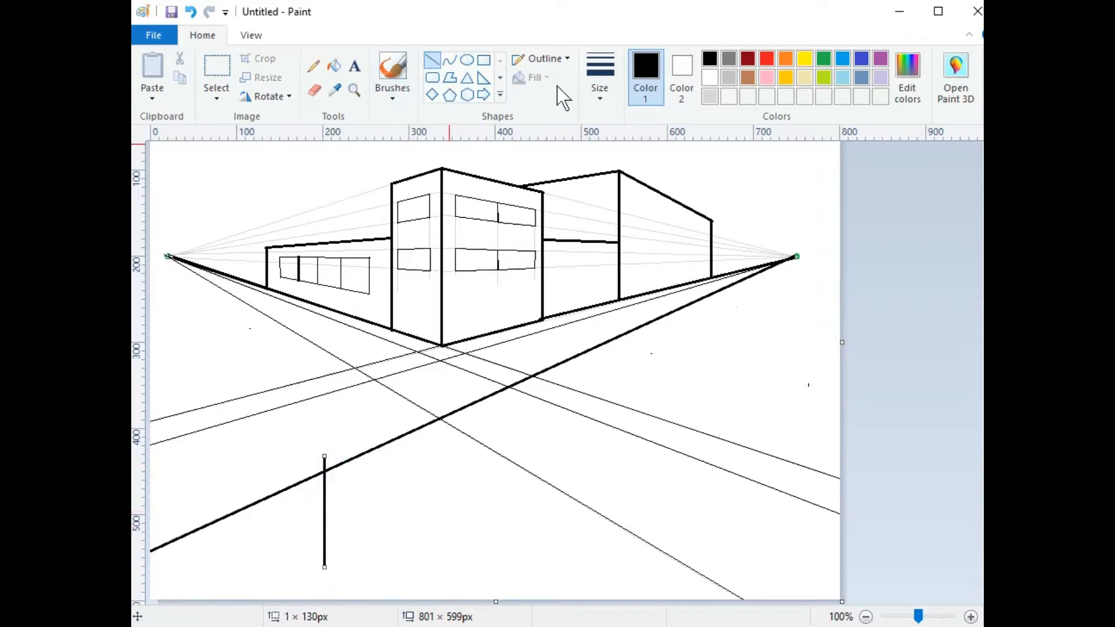
{"action": "left_click", "coordinate": [600, 79]}
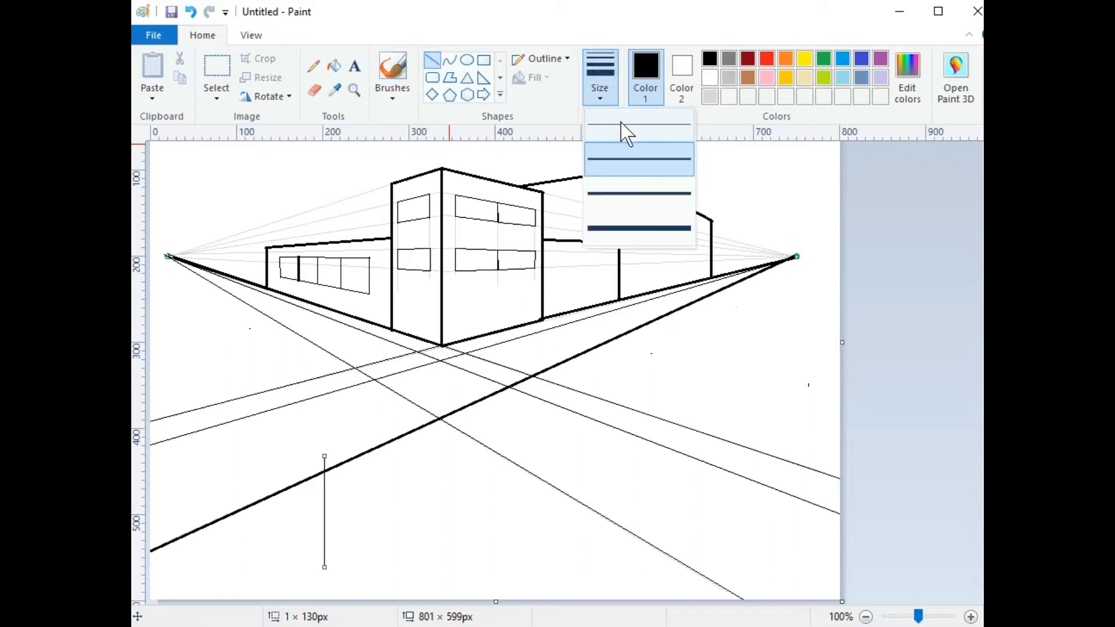
{"action": "left_click", "coordinate": [369, 421]}
{"action": "left_click", "coordinate": [599, 79]}
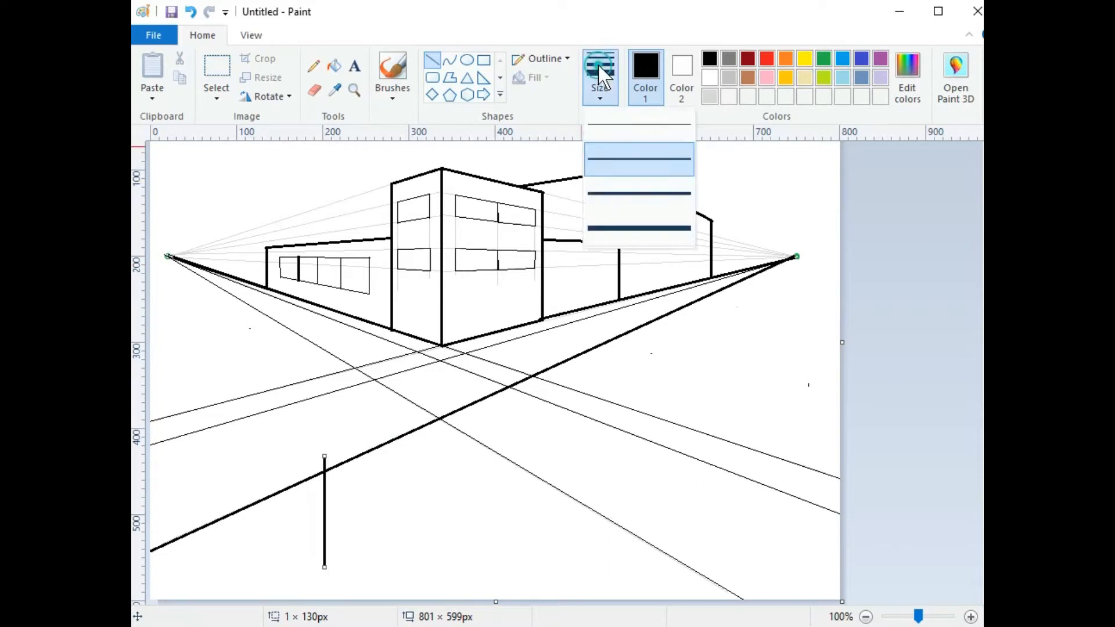
{"action": "left_click", "coordinate": [608, 120]}
{"action": "left_click", "coordinate": [709, 96]}
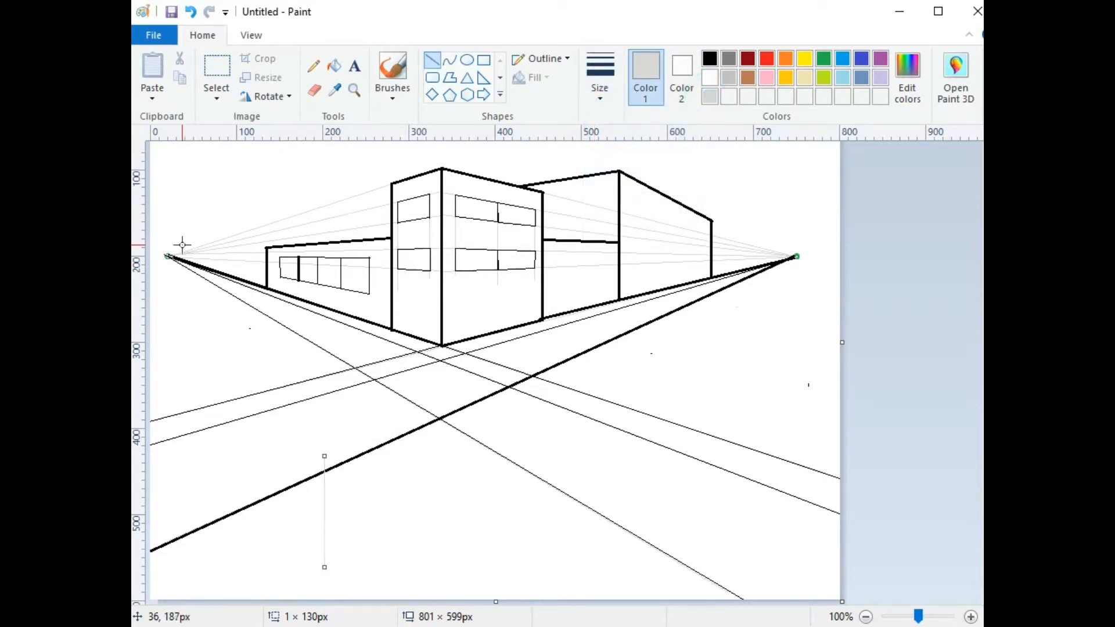
{"action": "left_click", "coordinate": [709, 58]}
{"action": "left_click", "coordinate": [603, 82]}
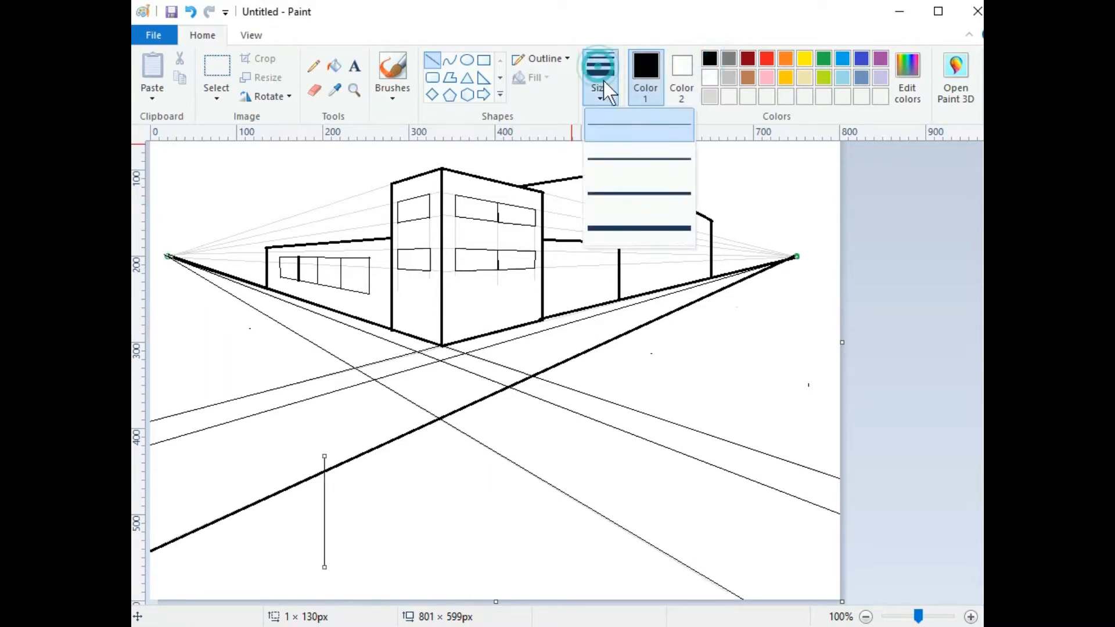
{"action": "left_click", "coordinate": [612, 158]}
{"action": "left_click", "coordinate": [367, 414]}
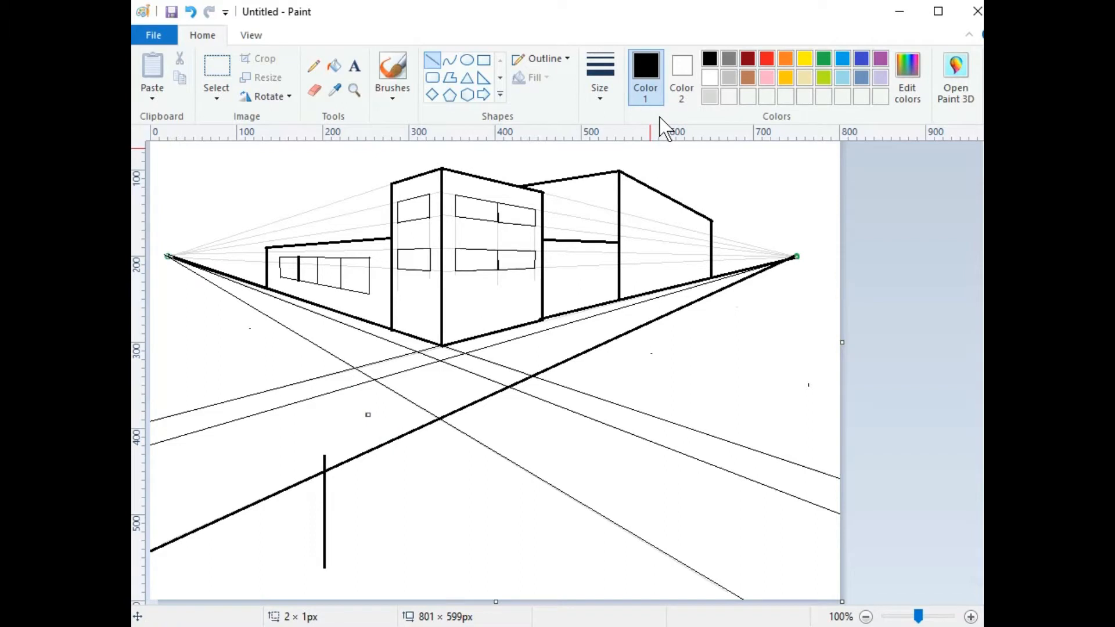
Step: Set the drawing colour to light grey with a thin line width
{"action": "left_click", "coordinate": [710, 97]}
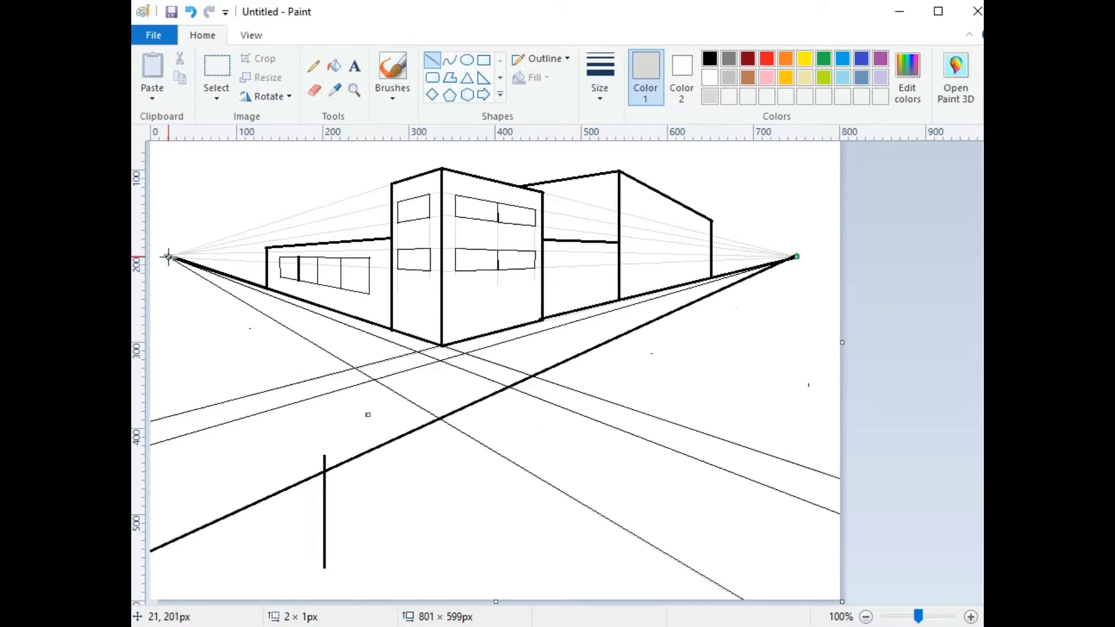
{"action": "left_click", "coordinate": [600, 72]}
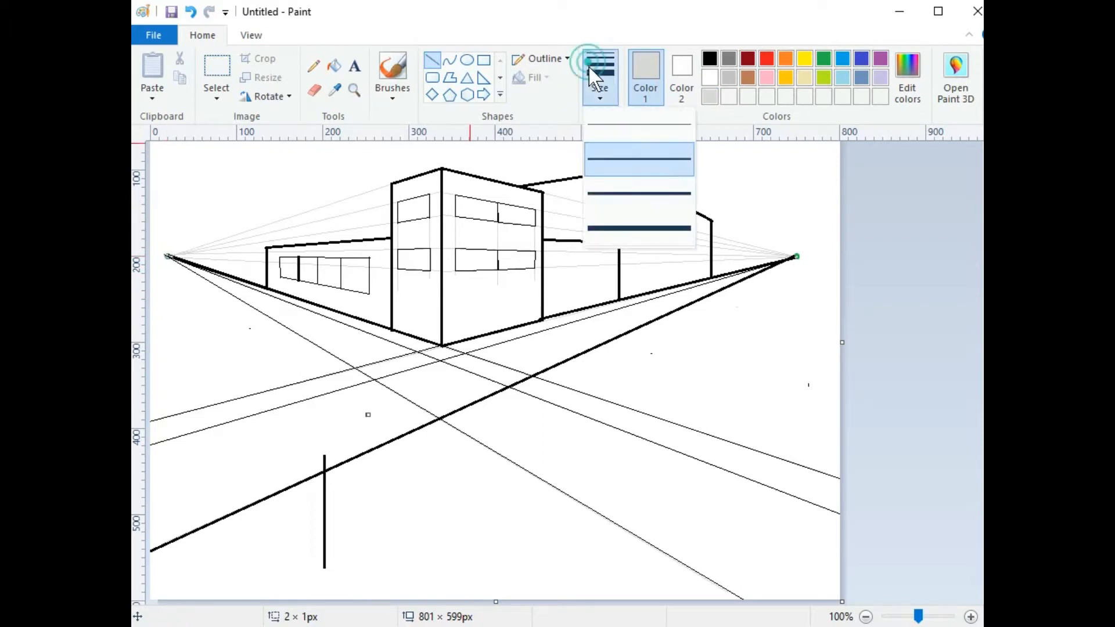
{"action": "left_click", "coordinate": [599, 130]}
Step: Draw three grey guide lines from the left vanishing point down across the foreground
{"action": "left_click_drag", "start_coordinate": [165, 256], "coordinate": [401, 552]}
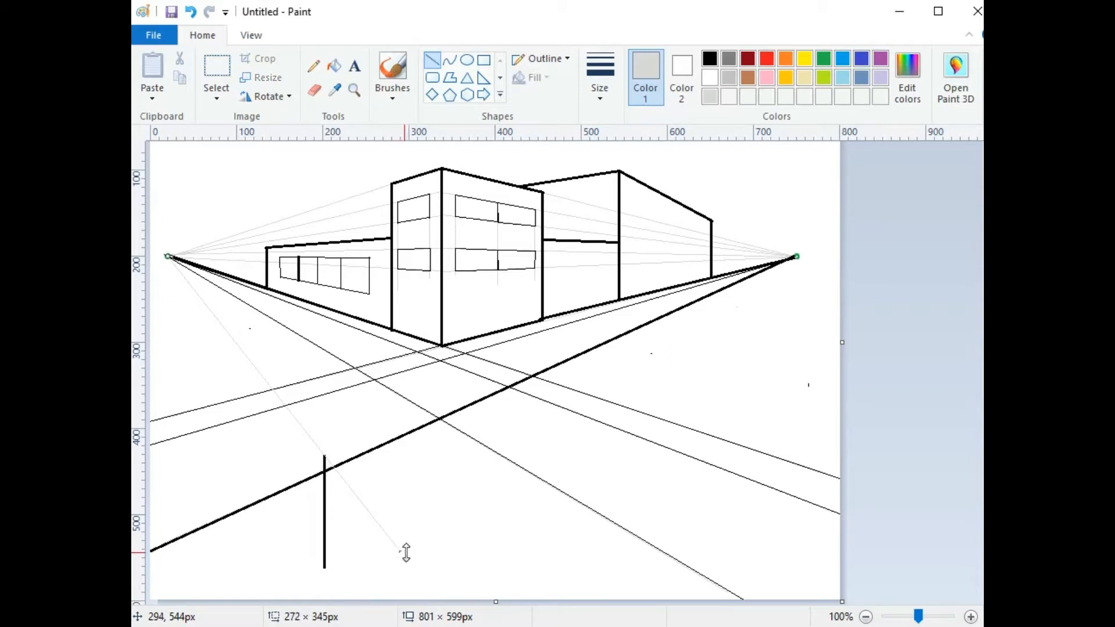
{"action": "left_click", "coordinate": [192, 158]}
{"action": "left_click_drag", "start_coordinate": [168, 255], "coordinate": [345, 612]}
{"action": "left_click", "coordinate": [177, 207]}
{"action": "left_click_drag", "start_coordinate": [167, 254], "coordinate": [608, 558]}
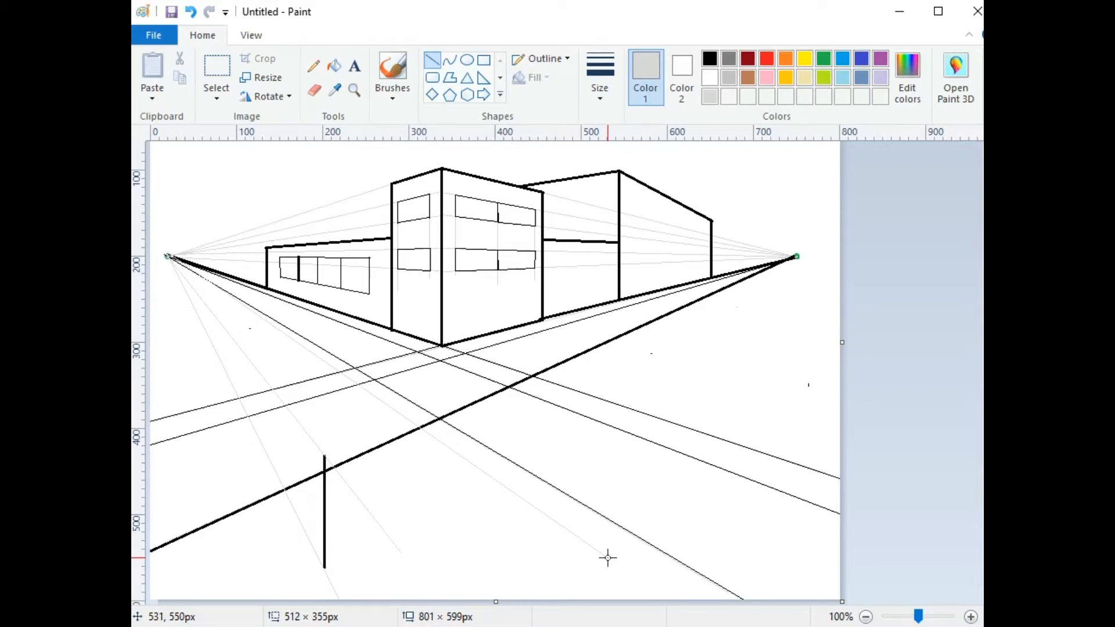
{"action": "left_click_drag", "start_coordinate": [607, 557], "coordinate": [608, 558]}
{"action": "left_click", "coordinate": [791, 288]}
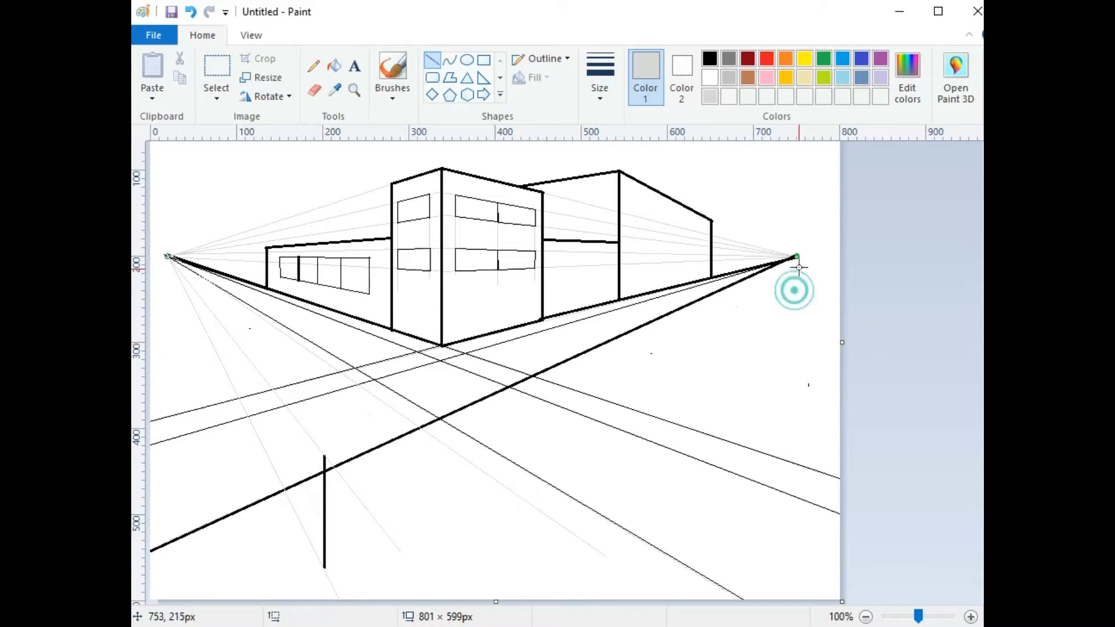
Step: Add a grey guide from the right vanishing point, then restore the second width and black colour
{"action": "left_click_drag", "start_coordinate": [797, 254], "coordinate": [572, 433]}
{"action": "left_click_drag", "start_coordinate": [418, 559], "coordinate": [386, 541]}
{"action": "left_click", "coordinate": [465, 543]}
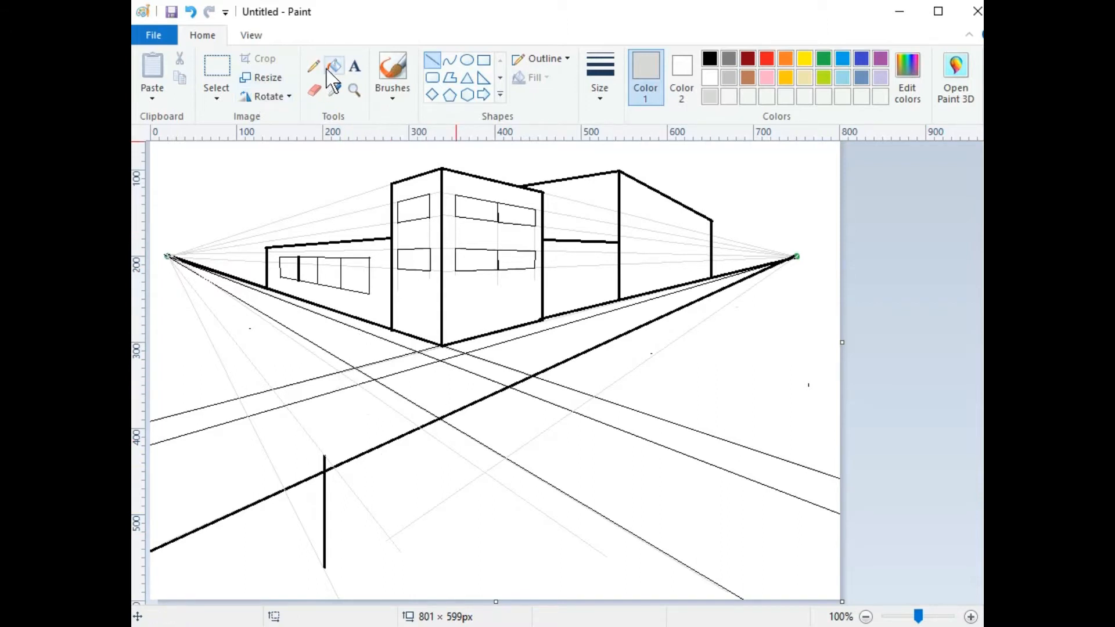
{"action": "left_click", "coordinate": [430, 51]}
{"action": "left_click", "coordinate": [600, 76]}
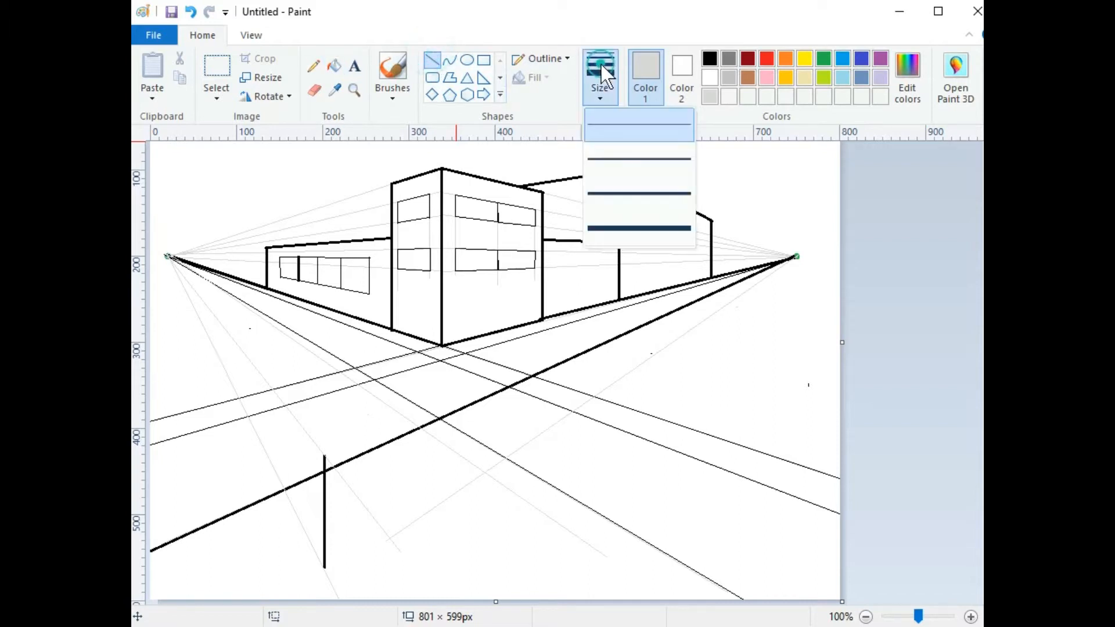
{"action": "left_click", "coordinate": [605, 155]}
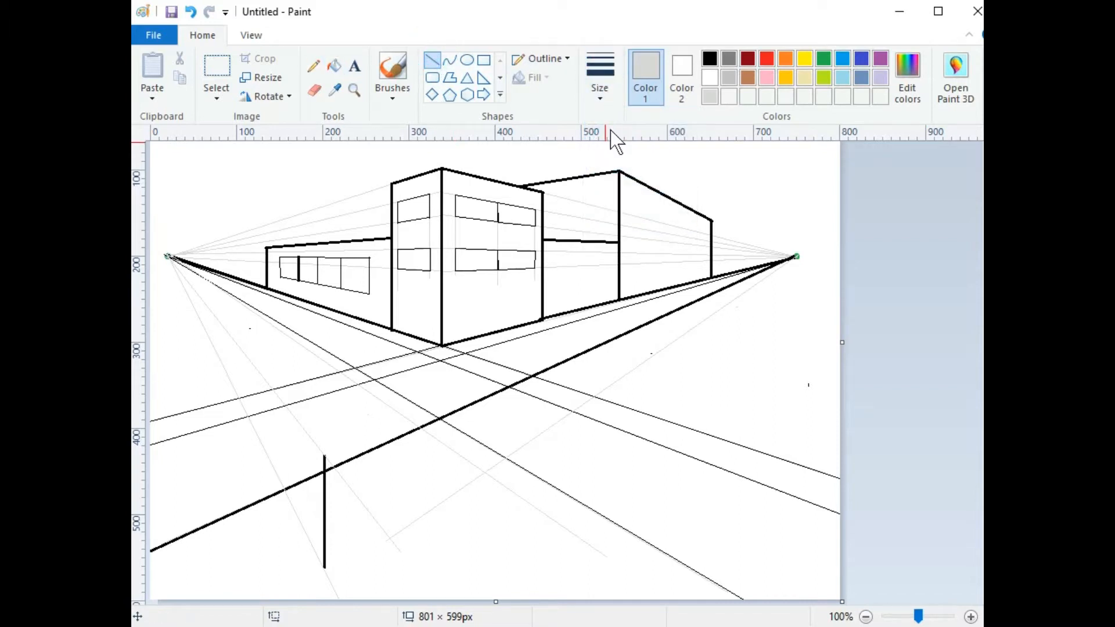
{"action": "left_click", "coordinate": [708, 59]}
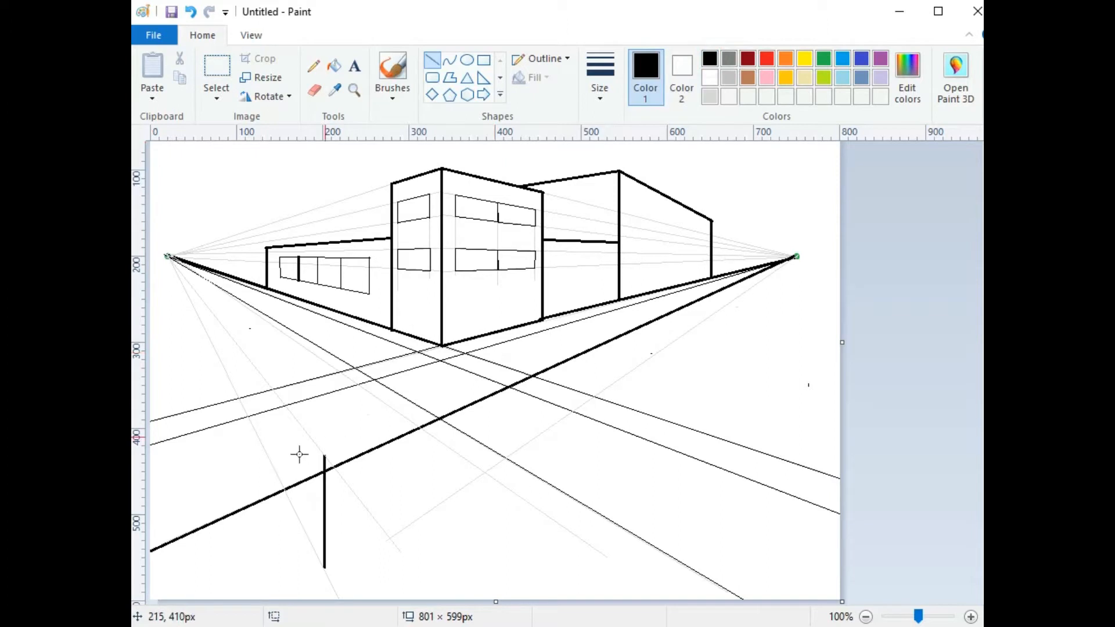
Step: Outline the box's four-sided bold roof from the post top and drop the front corner edge to the canvas bottom
{"action": "mouse_move", "coordinate": [323, 453]}
{"action": "left_mouse_down"}
{"action": "mouse_move", "coordinate": [403, 549]}
{"action": "mouse_move", "coordinate": [382, 529]}
{"action": "mouse_move", "coordinate": [389, 539]}
{"action": "left_mouse_up"}
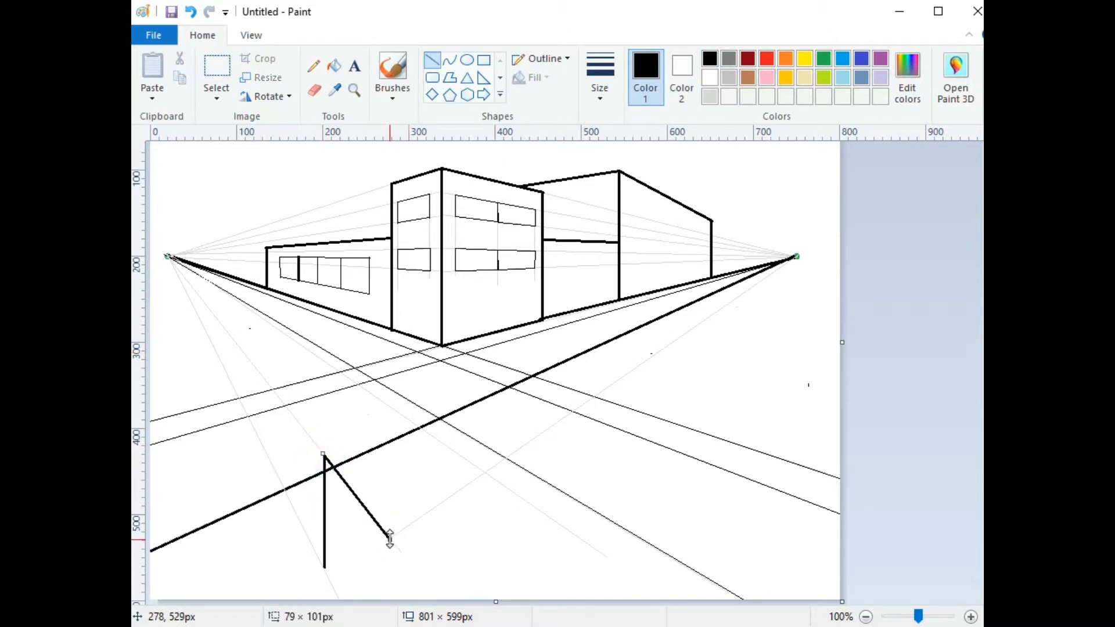
{"action": "left_click_drag", "start_coordinate": [483, 472], "coordinate": [390, 538]}
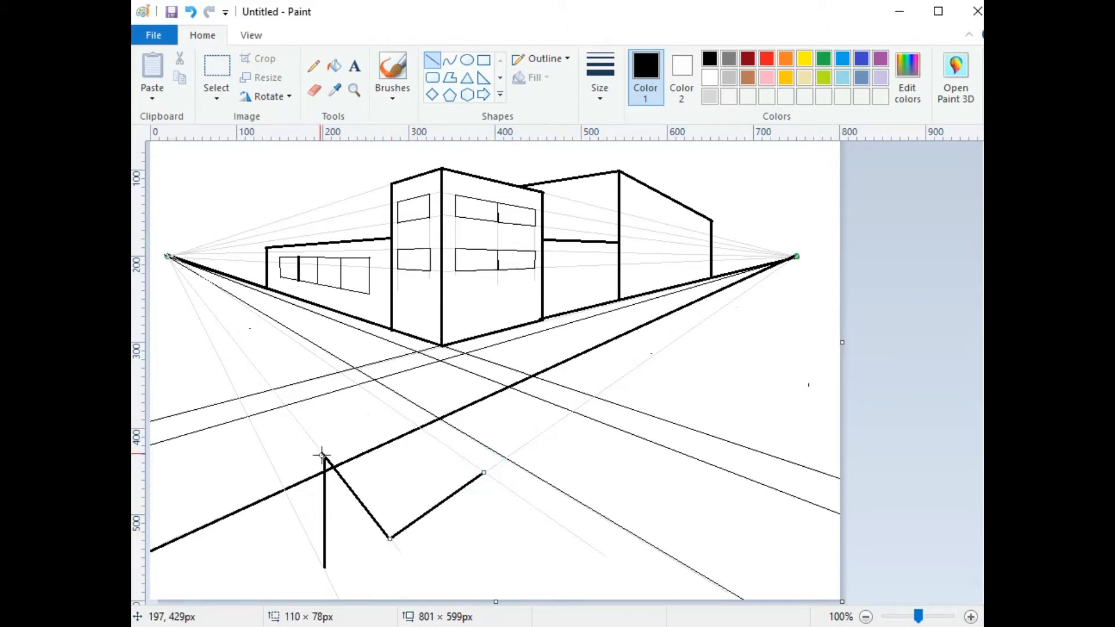
{"action": "left_click_drag", "start_coordinate": [322, 452], "coordinate": [408, 417]}
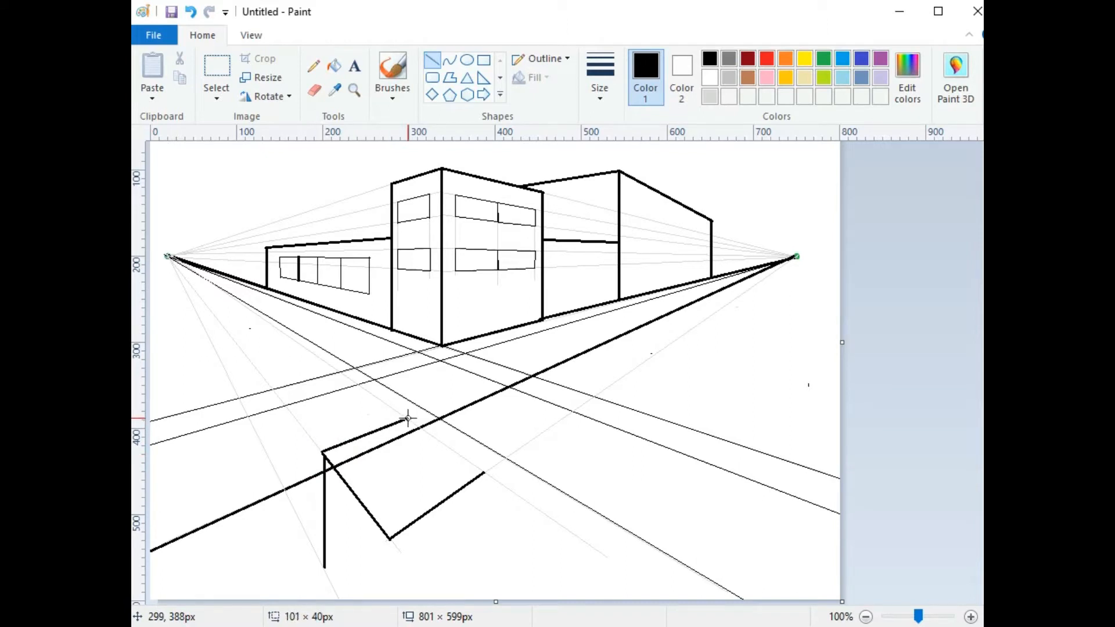
{"action": "left_click", "coordinate": [517, 436]}
{"action": "left_click_drag", "start_coordinate": [408, 417], "coordinate": [484, 472]}
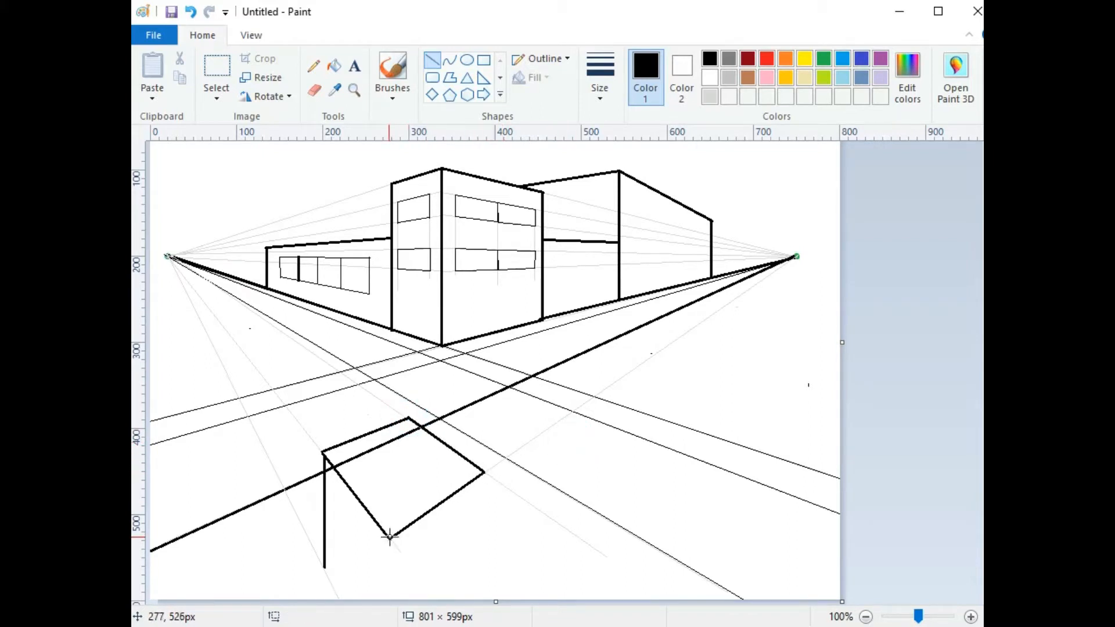
{"action": "left_click_drag", "start_coordinate": [391, 538], "coordinate": [410, 618]}
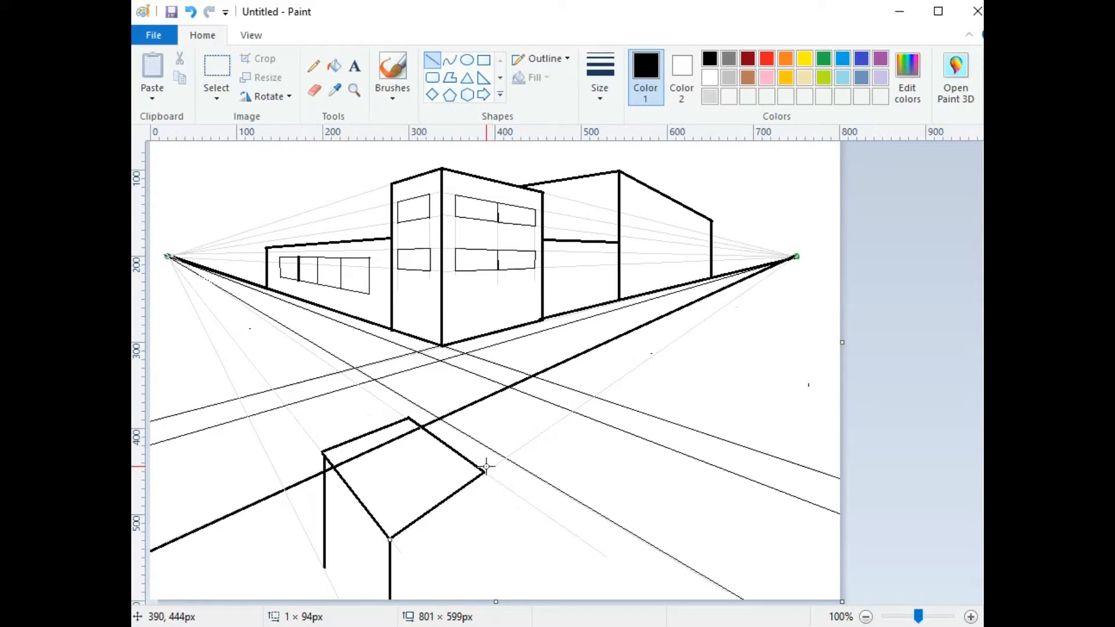
Step: Make the vertical line under the box's bottom corner the thinnest width and light grey
{"action": "left_click", "coordinate": [595, 75]}
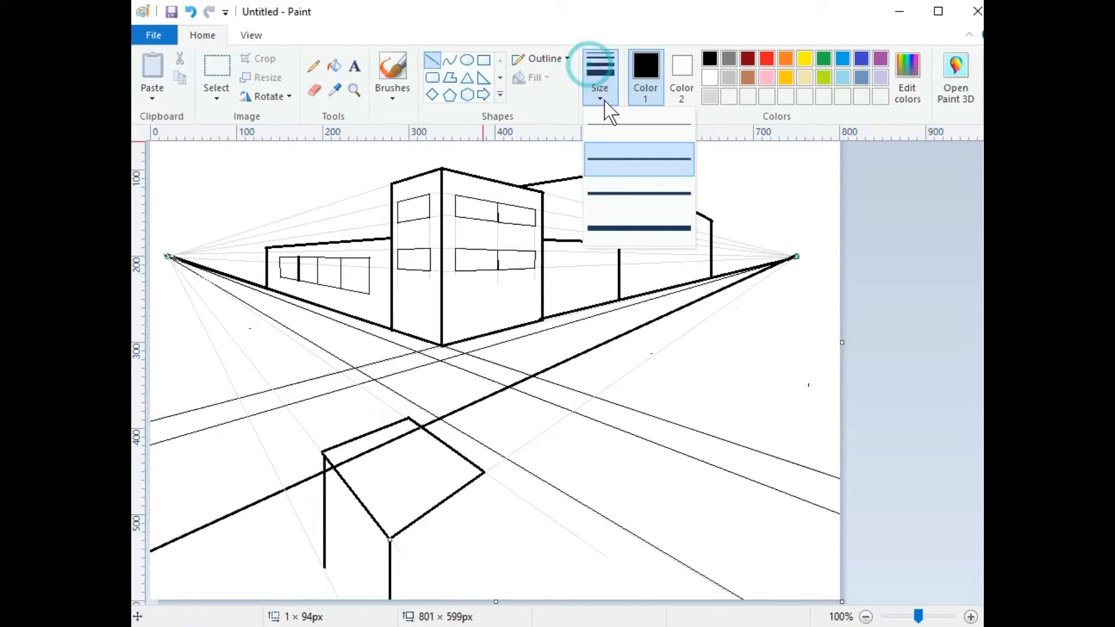
{"action": "left_click", "coordinate": [606, 126]}
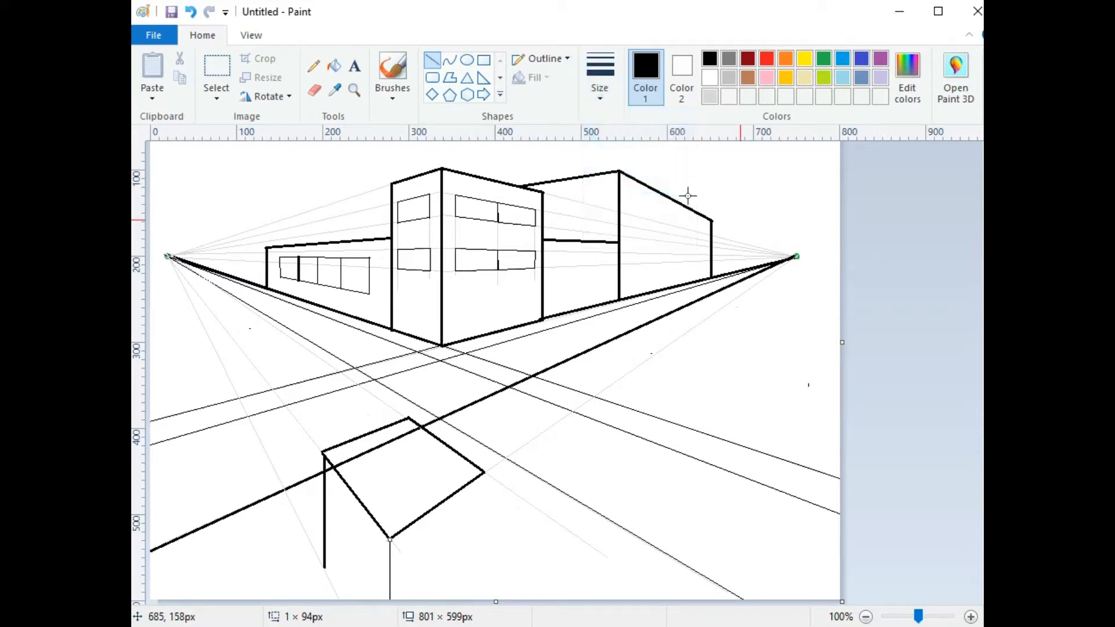
{"action": "left_click", "coordinate": [710, 94]}
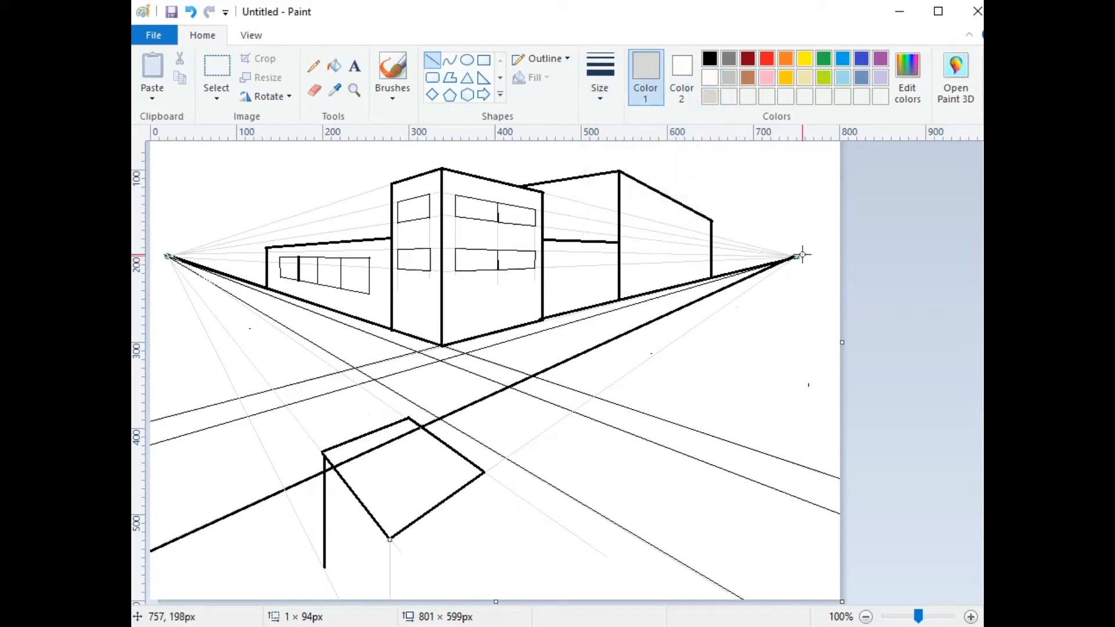
Step: Draw a grey guide from the right vanishing point, then set the line width to the second size
{"action": "left_click_drag", "start_coordinate": [796, 256], "coordinate": [424, 622]}
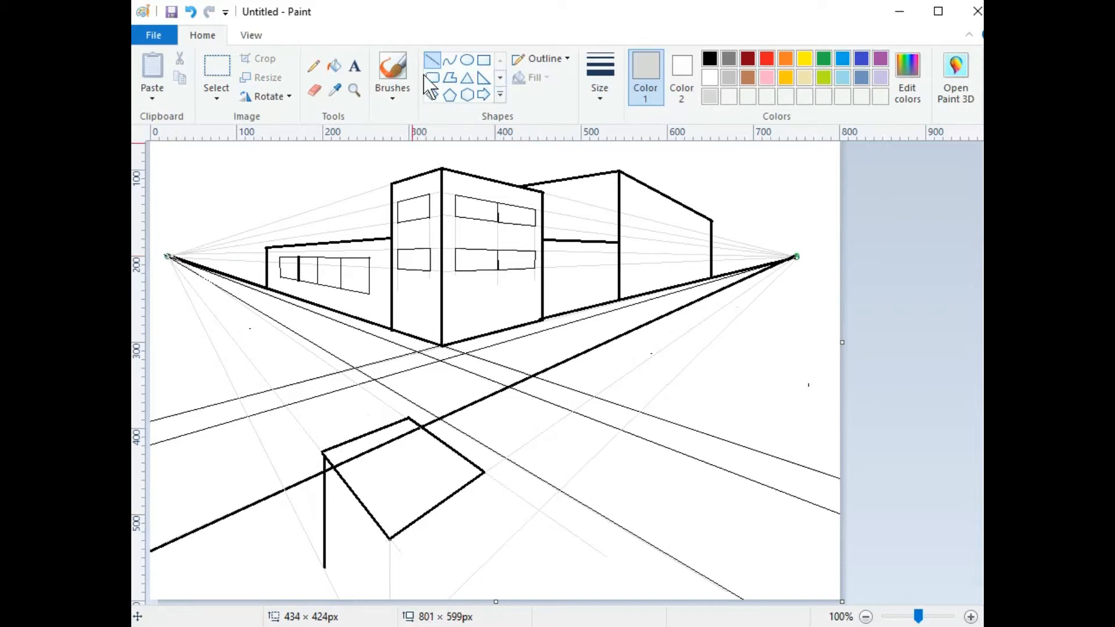
{"action": "left_click", "coordinate": [611, 82]}
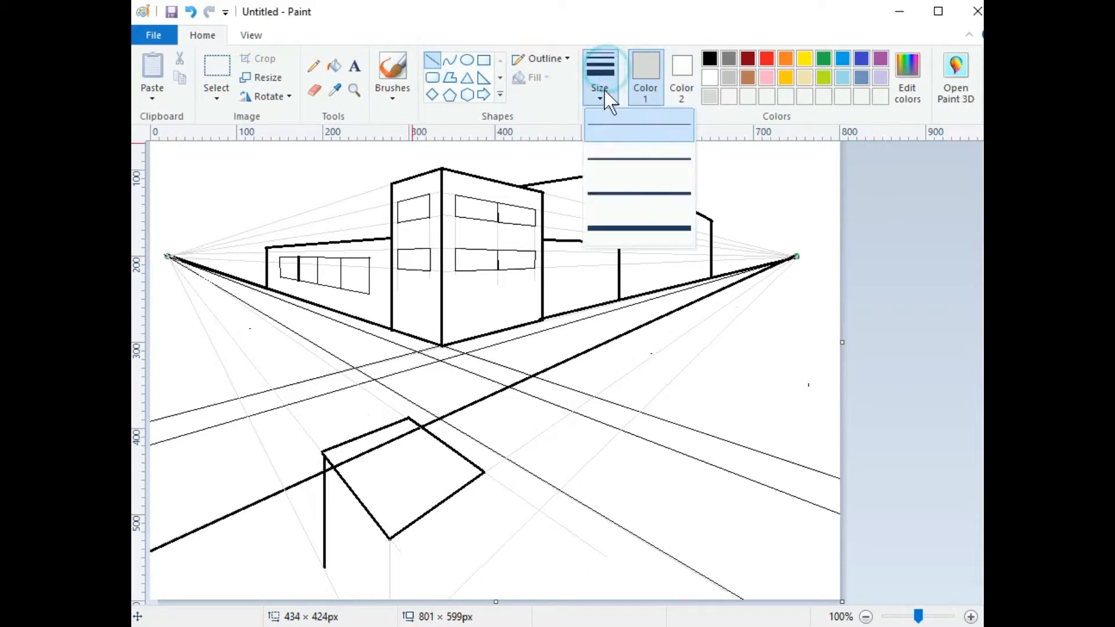
{"action": "left_click", "coordinate": [615, 153]}
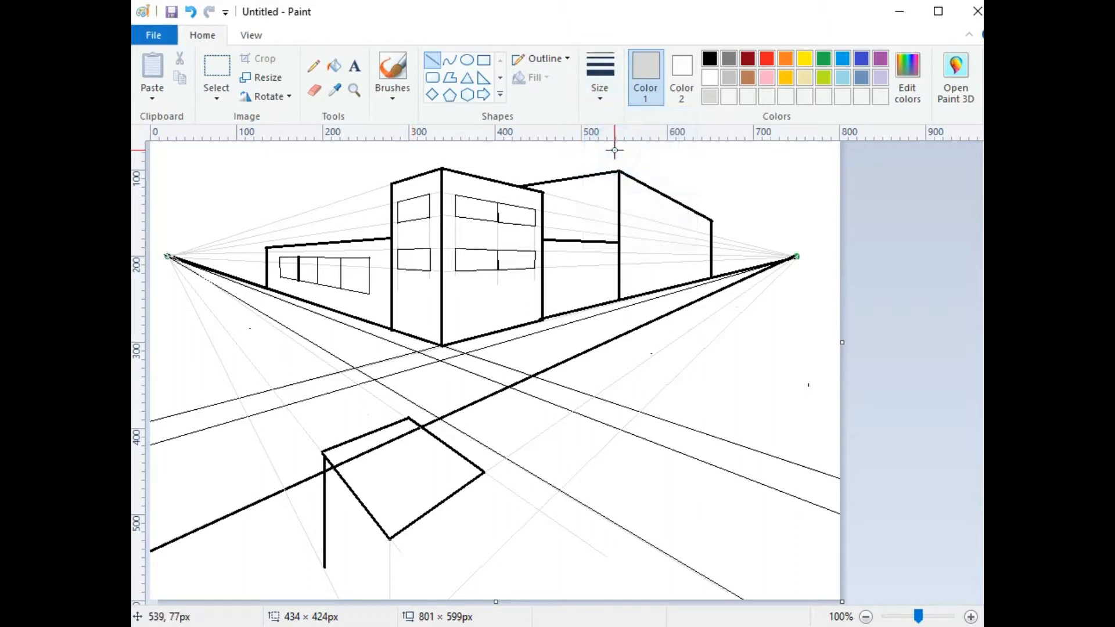
Step: In black, draw the box's right vertical edge, a bottom edge, and the vertical edge under its bottom corner
{"action": "left_click", "coordinate": [709, 57]}
{"action": "mouse_move", "coordinate": [484, 473]}
{"action": "left_mouse_down"}
{"action": "mouse_move", "coordinate": [475, 570]}
{"action": "mouse_move", "coordinate": [482, 564]}
{"action": "left_mouse_up"}
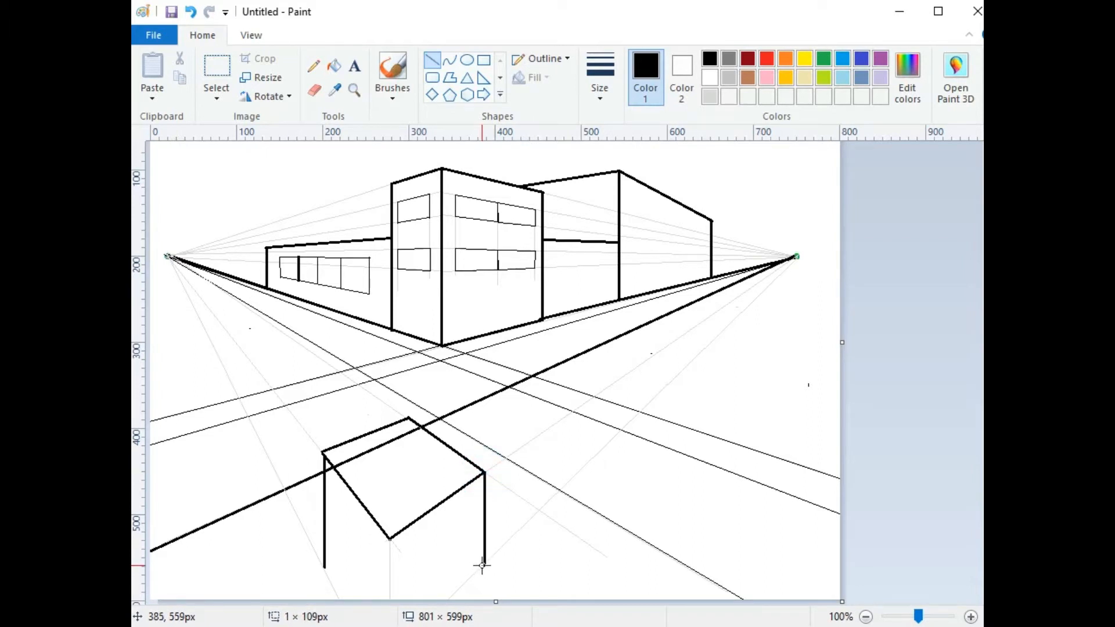
{"action": "left_click", "coordinate": [494, 559]}
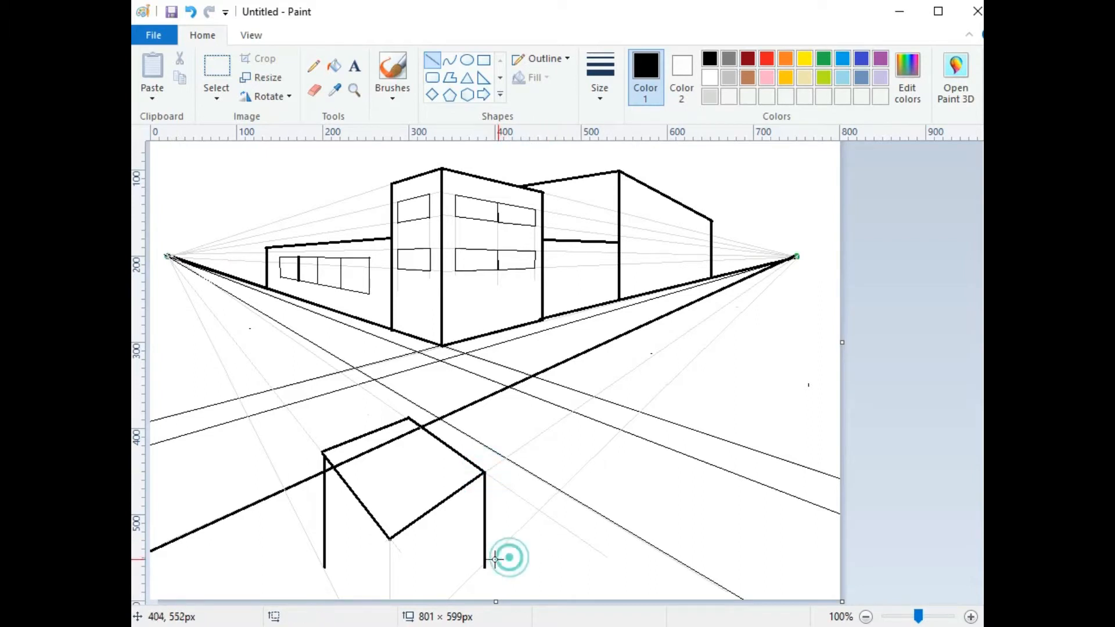
{"action": "left_click_drag", "start_coordinate": [484, 566], "coordinate": [442, 614]}
{"action": "left_click", "coordinate": [566, 541]}
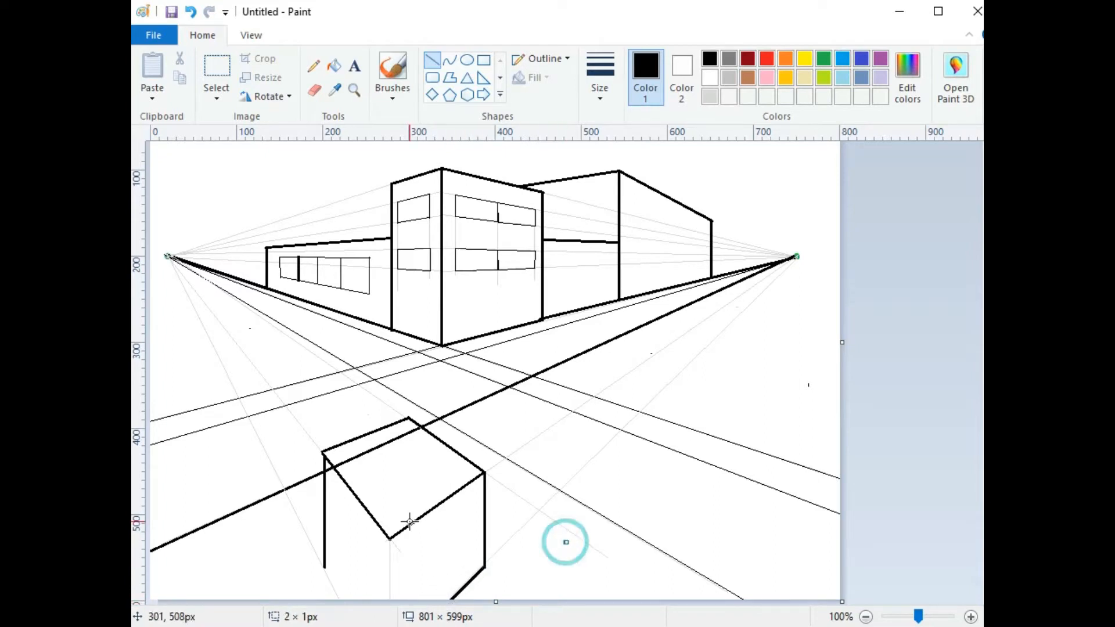
{"action": "left_click_drag", "start_coordinate": [391, 540], "coordinate": [392, 622]}
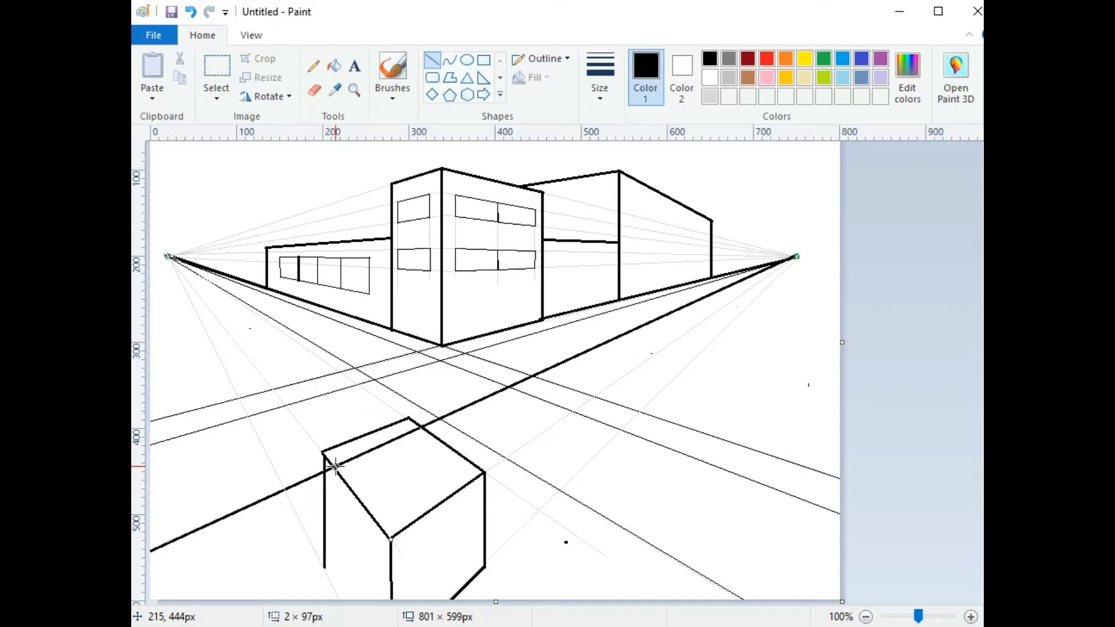
Step: Draw the box's top-left edge up to the top corner
{"action": "left_click_drag", "start_coordinate": [335, 465], "coordinate": [421, 428]}
{"action": "left_click", "coordinate": [411, 461]}
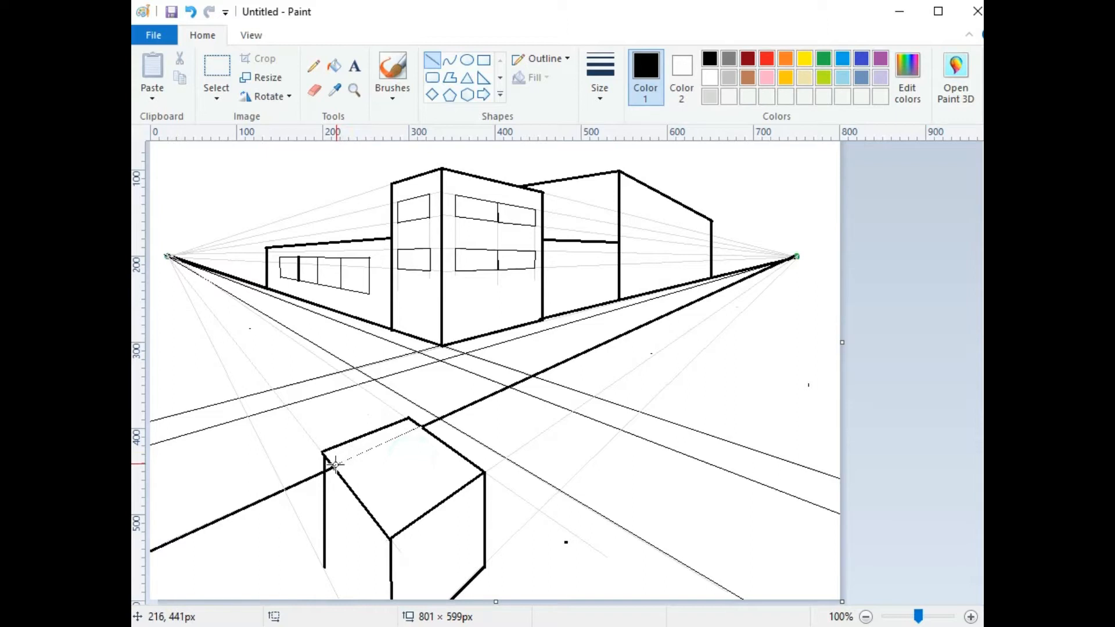
{"action": "left_click_drag", "start_coordinate": [335, 464], "coordinate": [417, 428]}
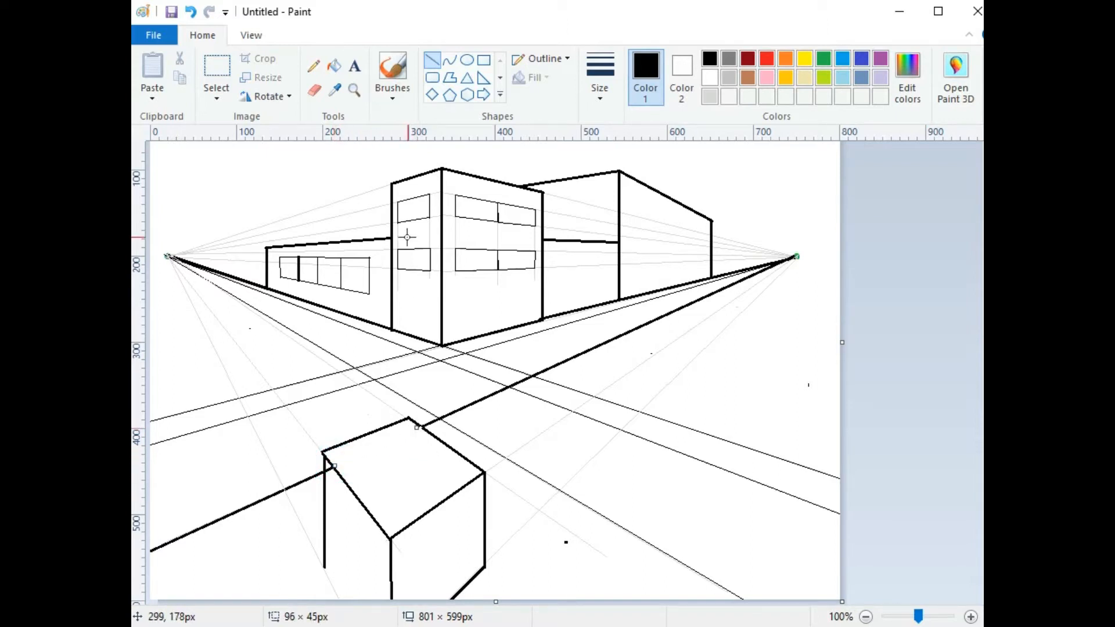
{"action": "left_click", "coordinate": [395, 64]}
{"action": "right_click", "coordinate": [339, 483]}
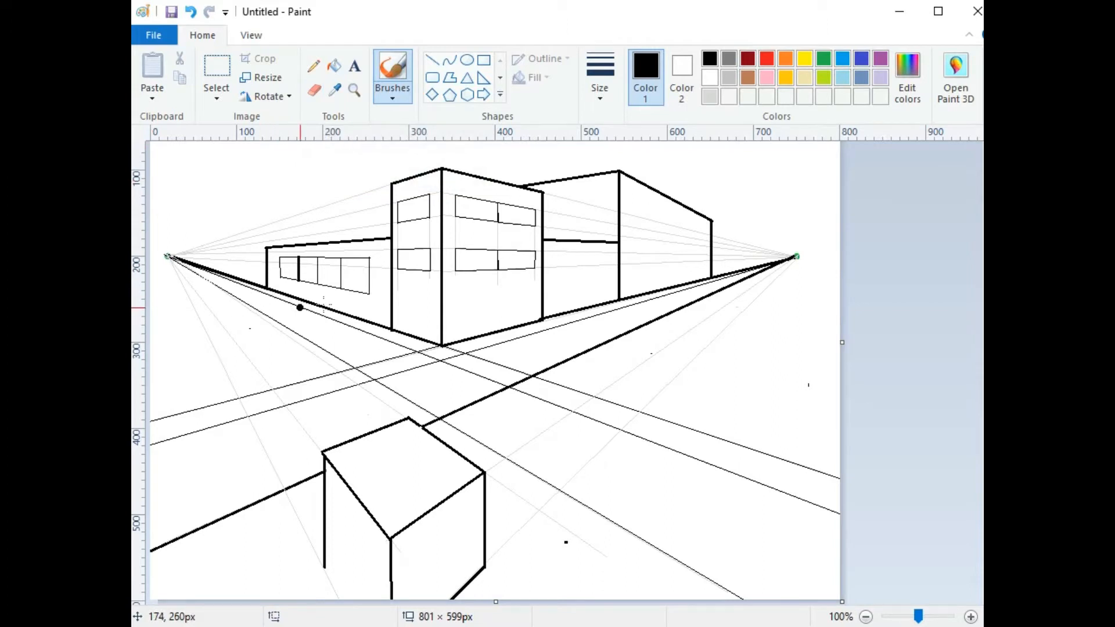
Step: Select and delete the tall building's front corner, then undo to restore it
{"action": "left_click", "coordinate": [214, 66]}
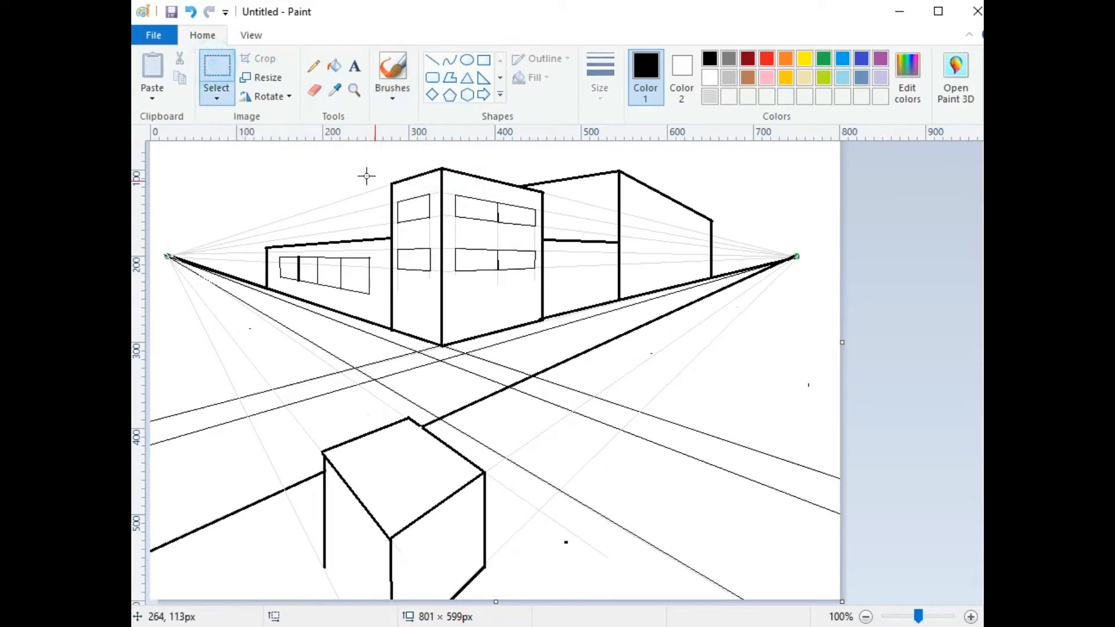
{"action": "left_click_drag", "start_coordinate": [352, 167], "coordinate": [470, 263]}
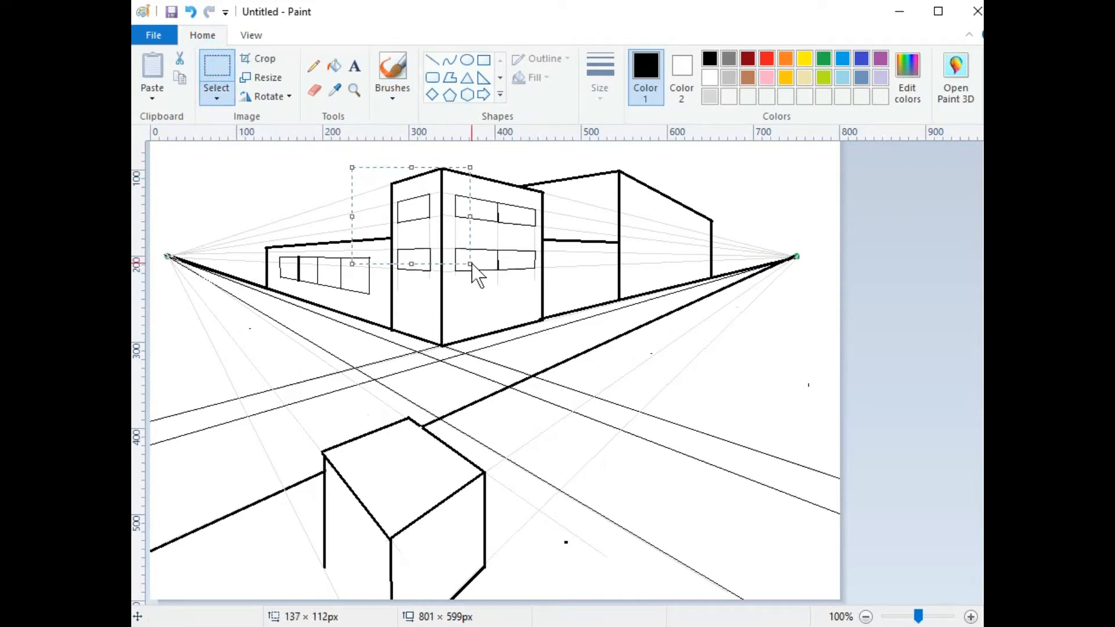
{"action": "key", "text": "Delete"}
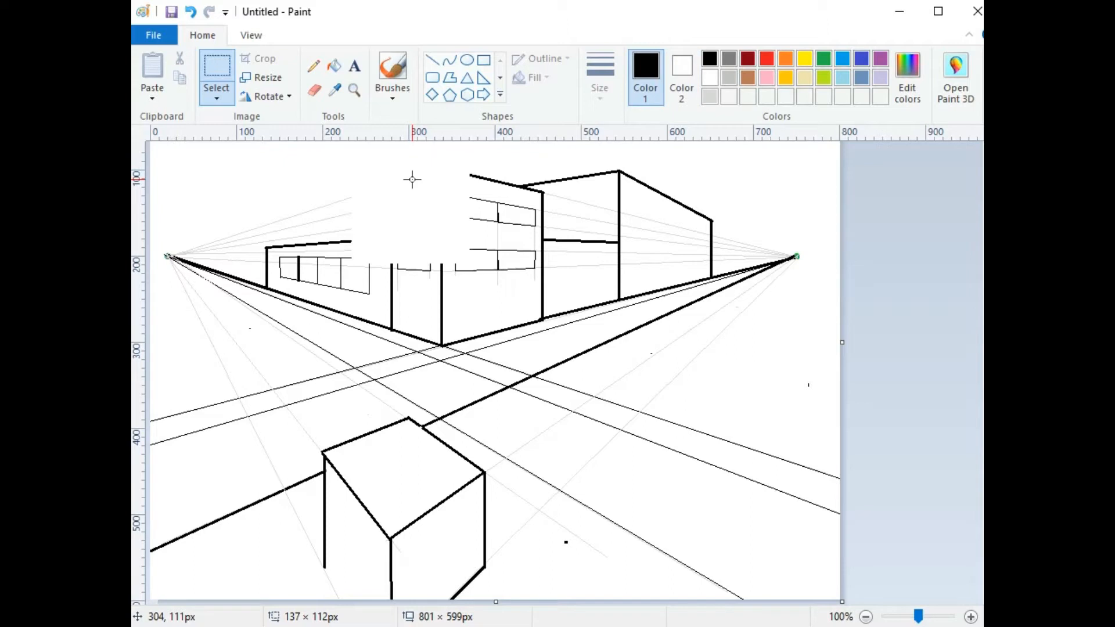
{"action": "key", "text": "ctrl+z"}
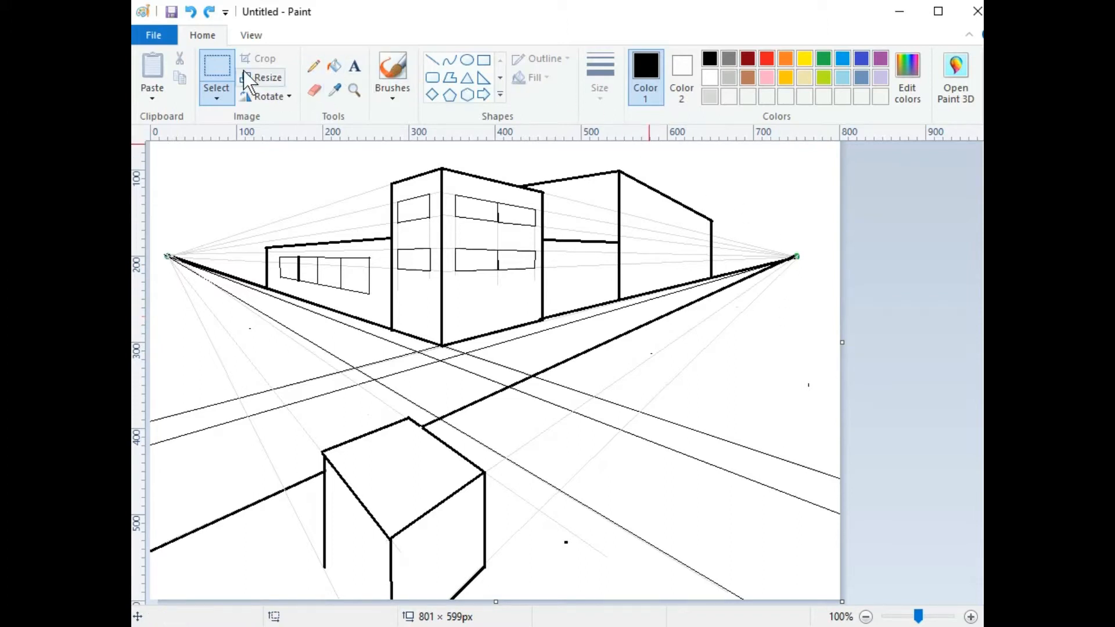
Step: Set up the Line shape with the thinnest width and light grey colour
{"action": "left_click", "coordinate": [432, 60]}
{"action": "left_click", "coordinate": [600, 75]}
{"action": "left_click", "coordinate": [621, 132]}
{"action": "left_click", "coordinate": [711, 94]}
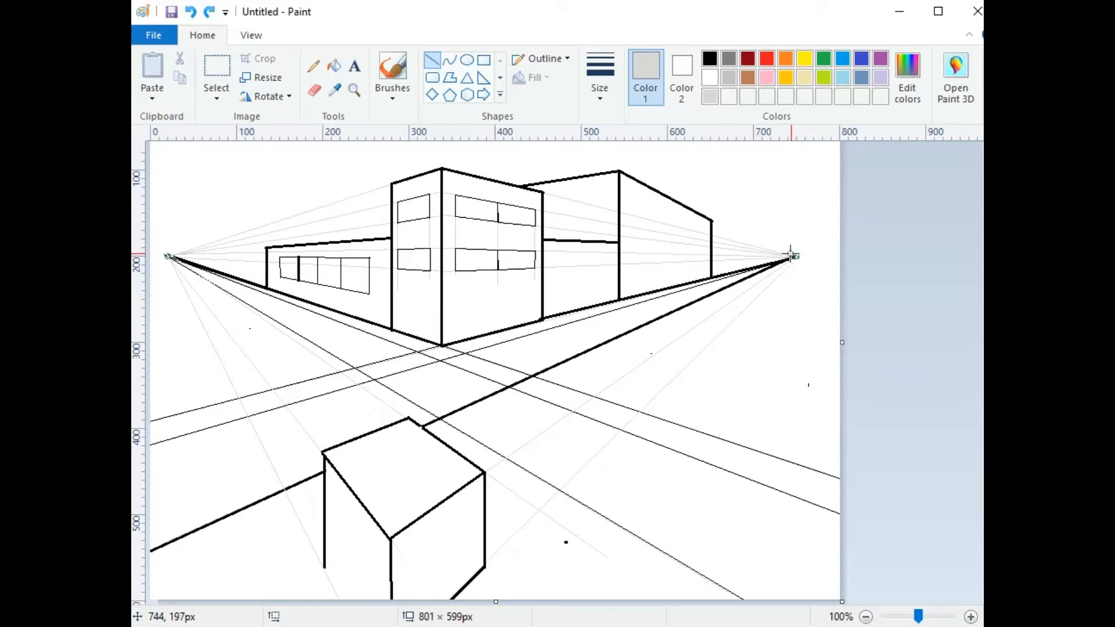
Step: Fan four thin grey guides out from the right vanishing point across the ground
{"action": "left_click_drag", "start_coordinate": [796, 256], "coordinate": [137, 593]}
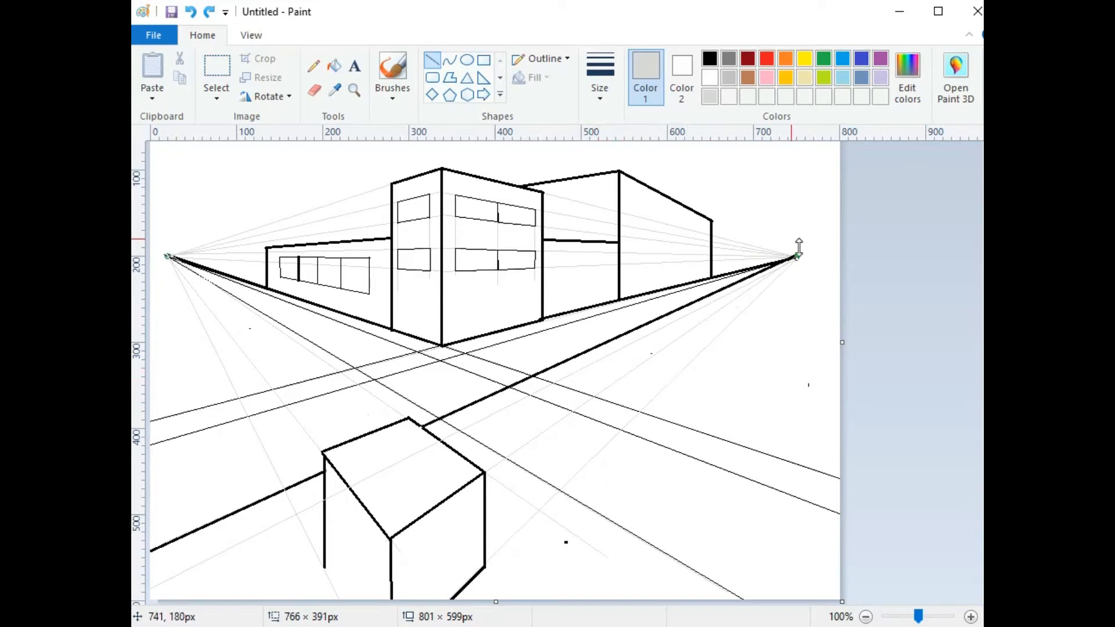
{"action": "left_click", "coordinate": [815, 204]}
{"action": "left_click_drag", "start_coordinate": [797, 256], "coordinate": [691, 427]}
{"action": "left_click", "coordinate": [813, 224]}
{"action": "left_click_drag", "start_coordinate": [796, 256], "coordinate": [760, 450]}
{"action": "left_click", "coordinate": [818, 180]}
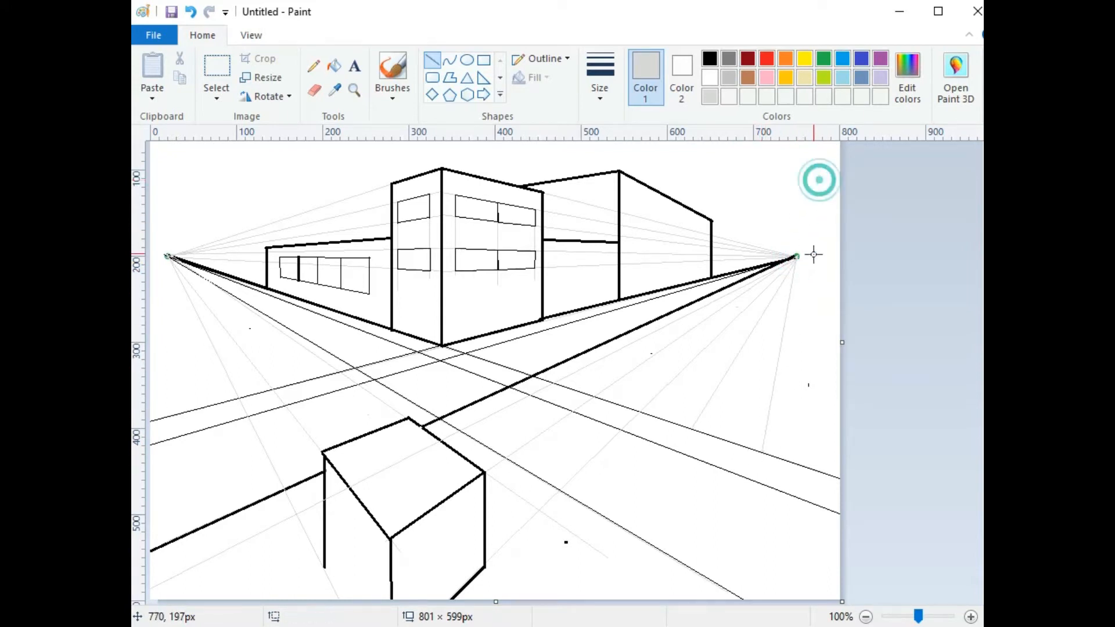
{"action": "left_click_drag", "start_coordinate": [798, 258], "coordinate": [823, 473]}
{"action": "left_click_drag", "start_coordinate": [825, 474], "coordinate": [834, 475]}
{"action": "left_click", "coordinate": [799, 202]}
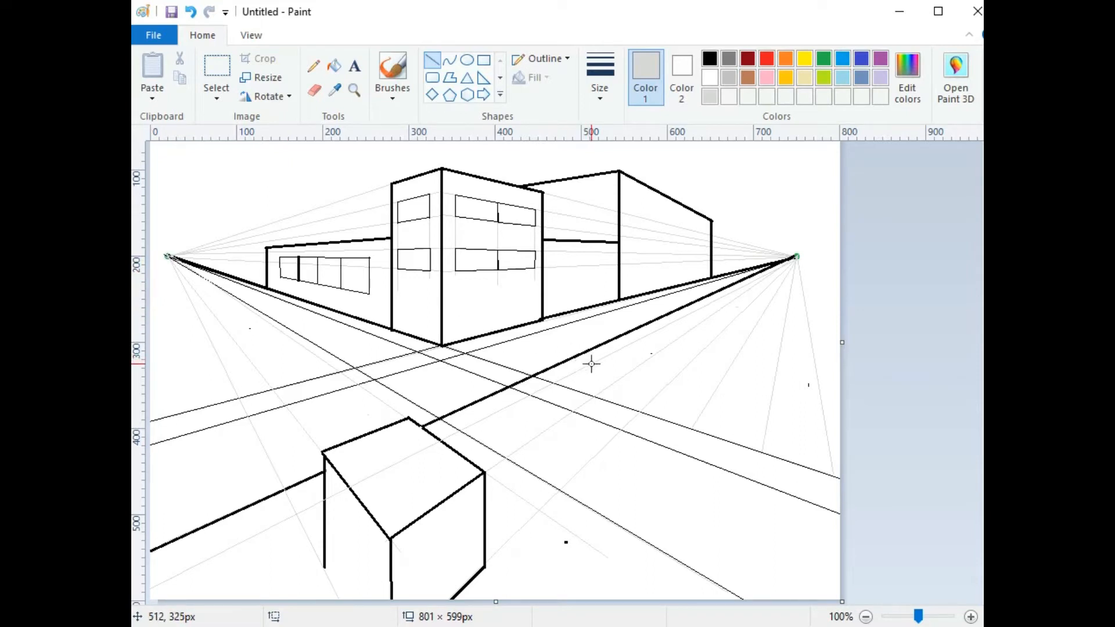
Step: Draw three crossing grey guides running out to the right canvas edge
{"action": "left_click_drag", "start_coordinate": [591, 362], "coordinate": [849, 440]}
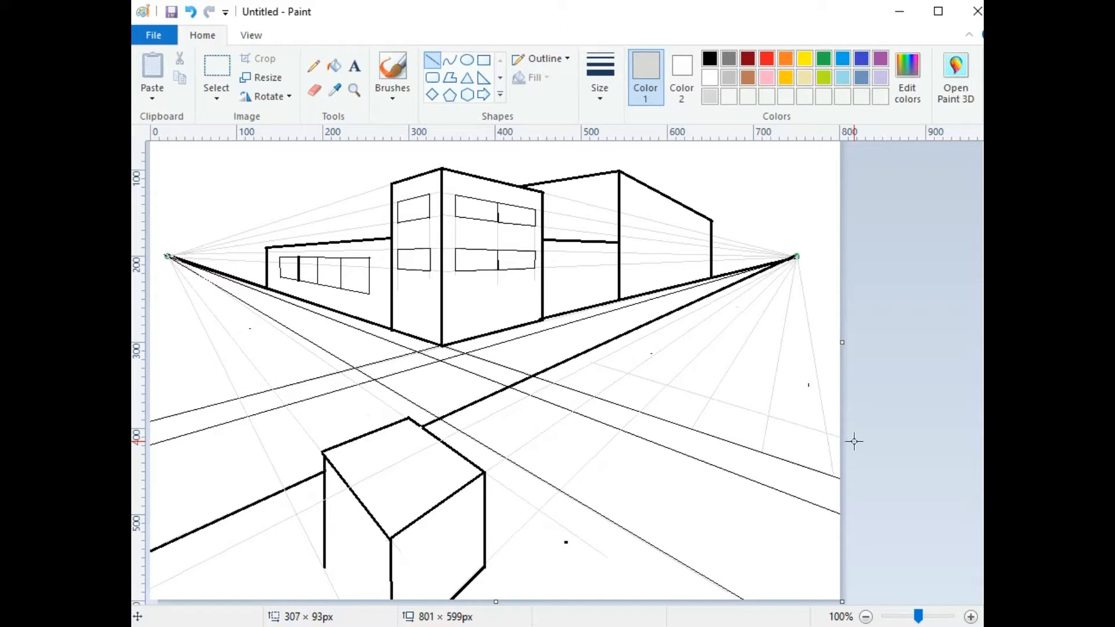
{"action": "left_click", "coordinate": [897, 411]}
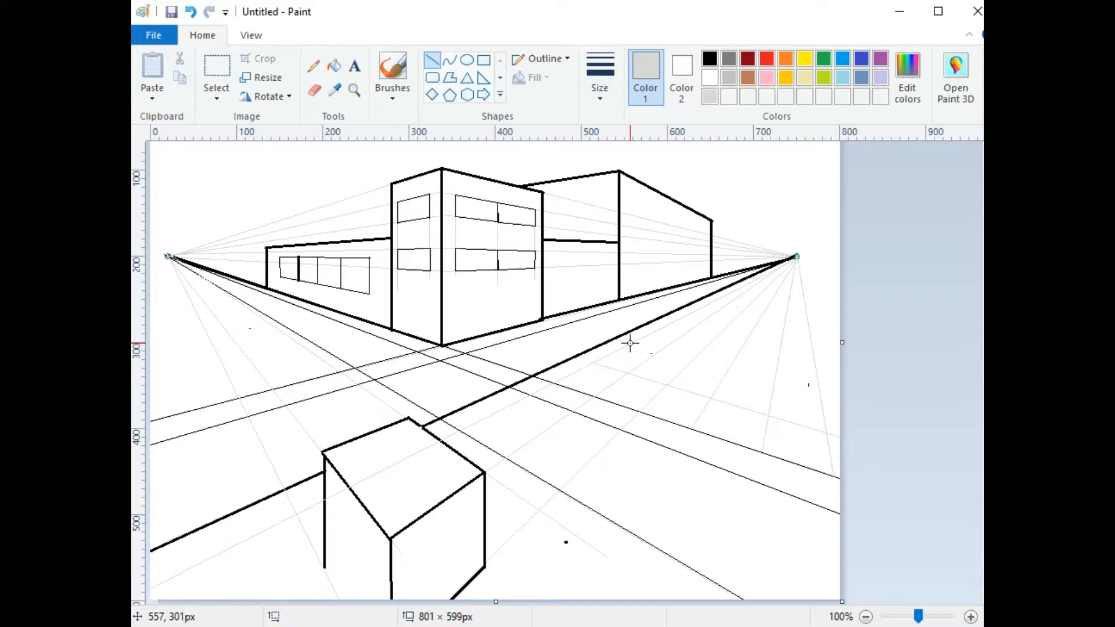
{"action": "left_click_drag", "start_coordinate": [629, 343], "coordinate": [892, 402]}
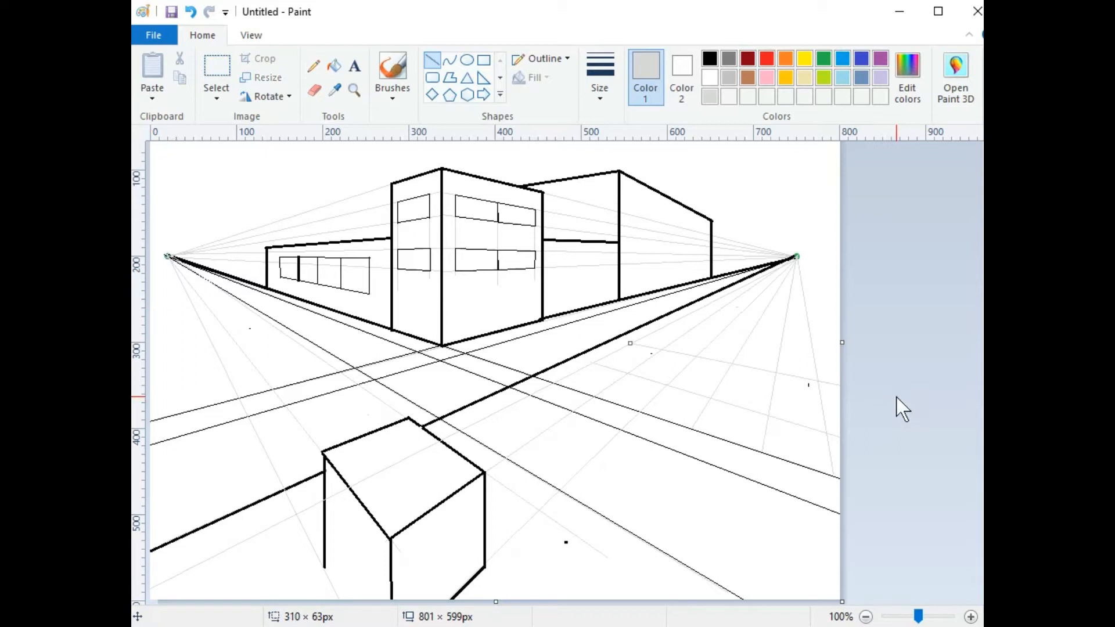
{"action": "left_click", "coordinate": [661, 324]}
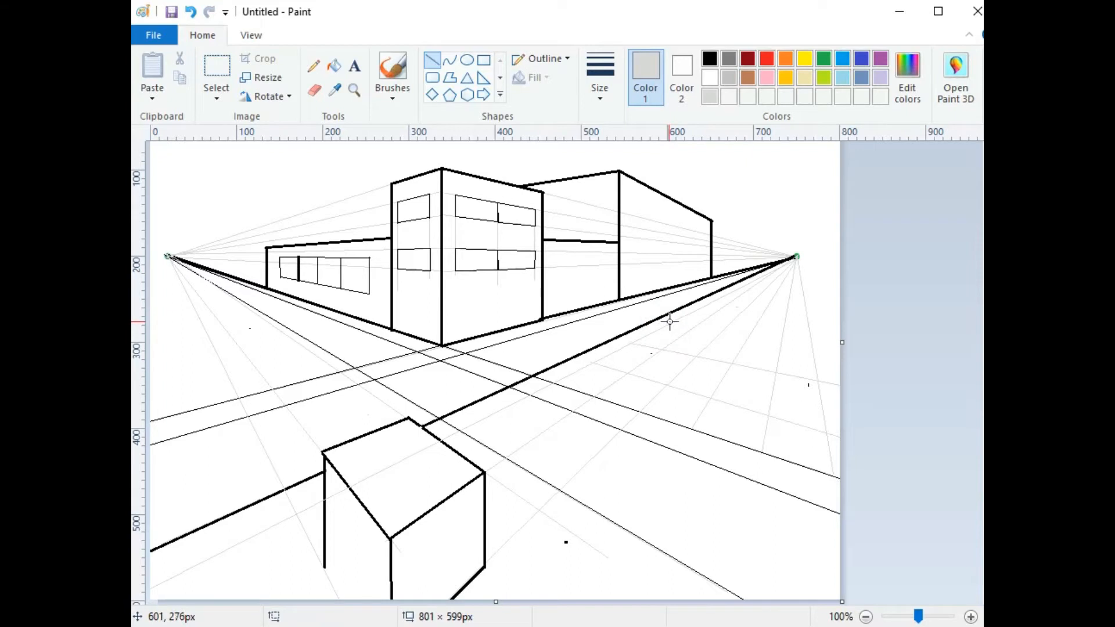
{"action": "left_click_drag", "start_coordinate": [684, 322], "coordinate": [945, 338]}
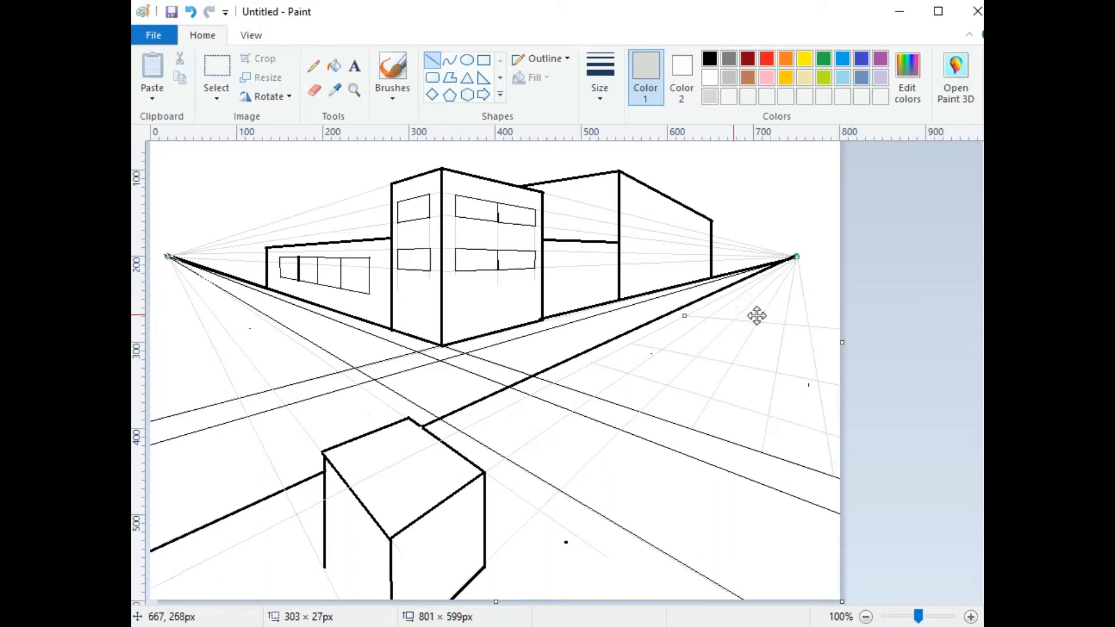
{"action": "left_click", "coordinate": [879, 274]}
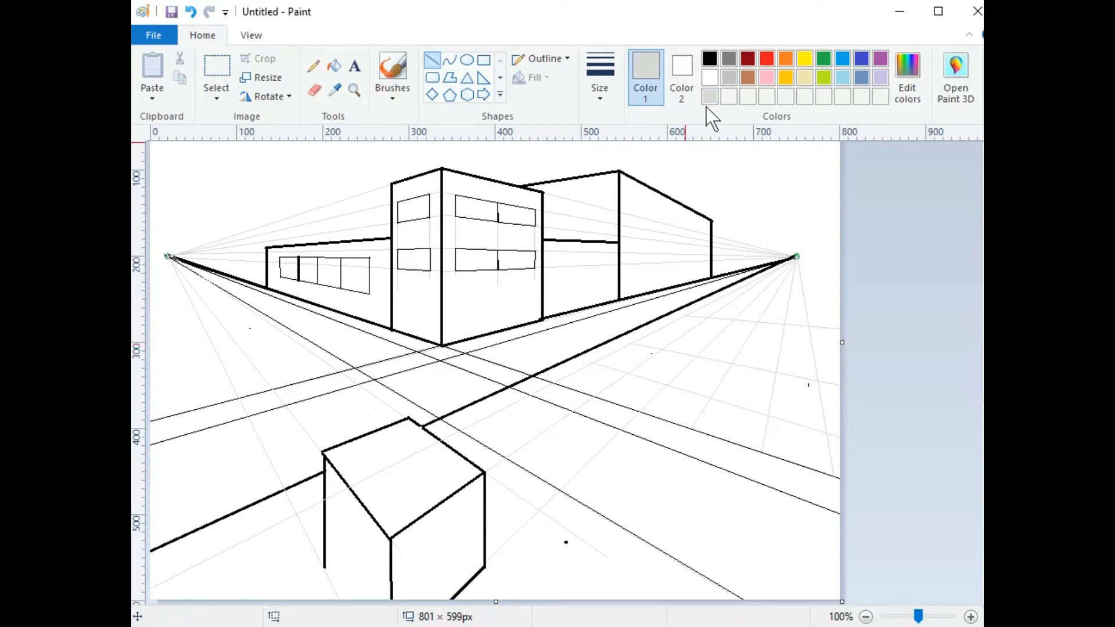
Step: Darken the grey swatch to luminance 52 (RGB 55, 55, 55) as a custom drawing colour
{"action": "left_click", "coordinate": [726, 57]}
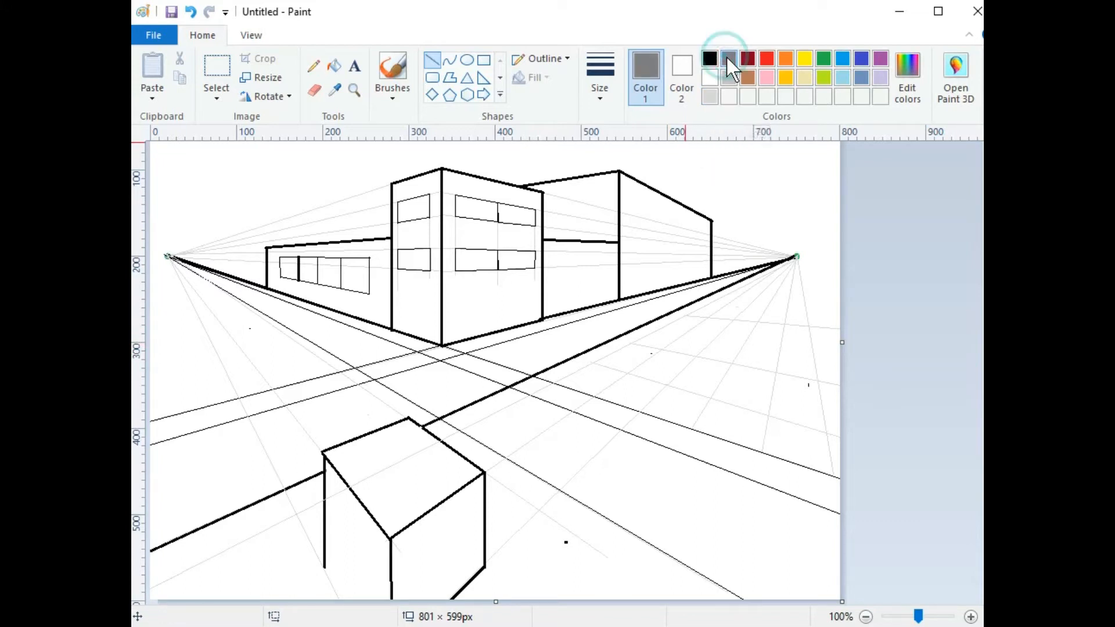
{"action": "left_click", "coordinate": [908, 70]}
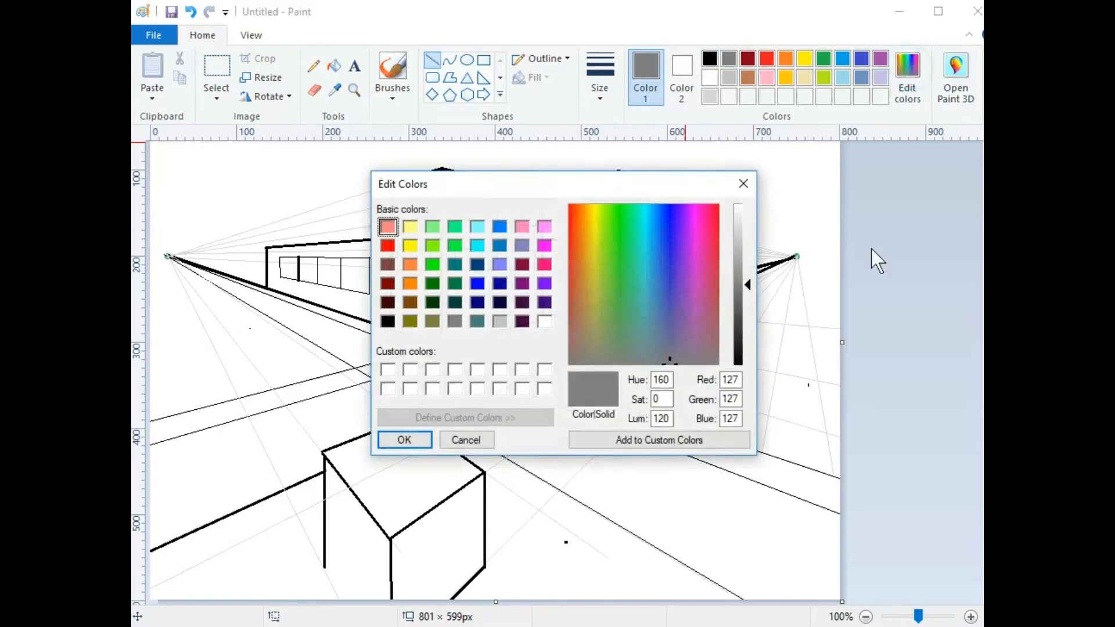
{"action": "left_click", "coordinate": [739, 334]}
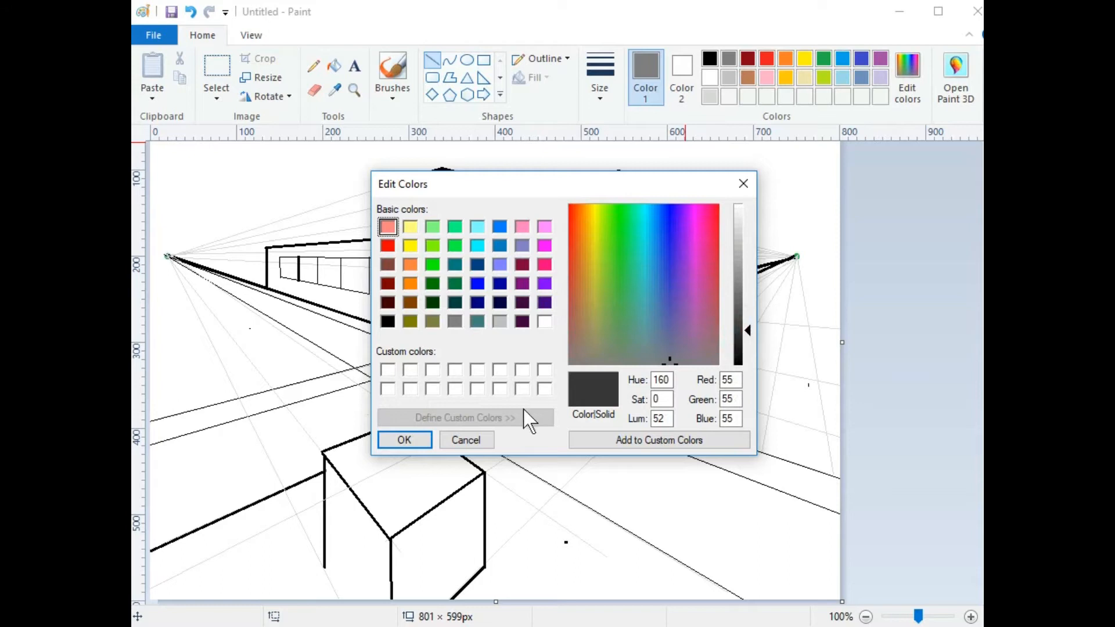
{"action": "left_click", "coordinate": [405, 440]}
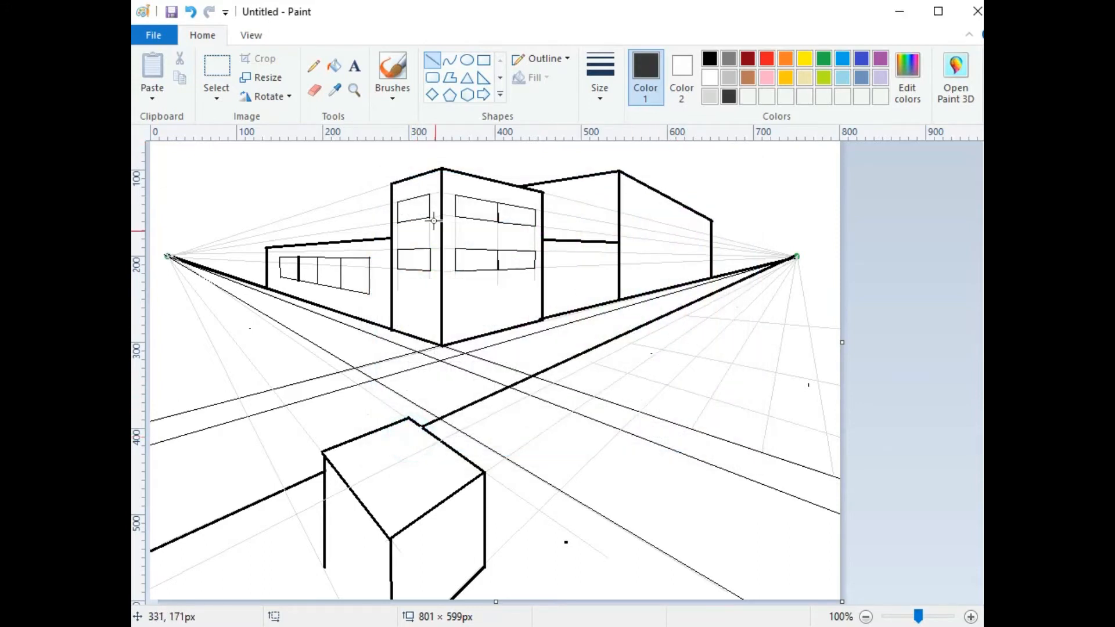
{"action": "left_click", "coordinate": [333, 65]}
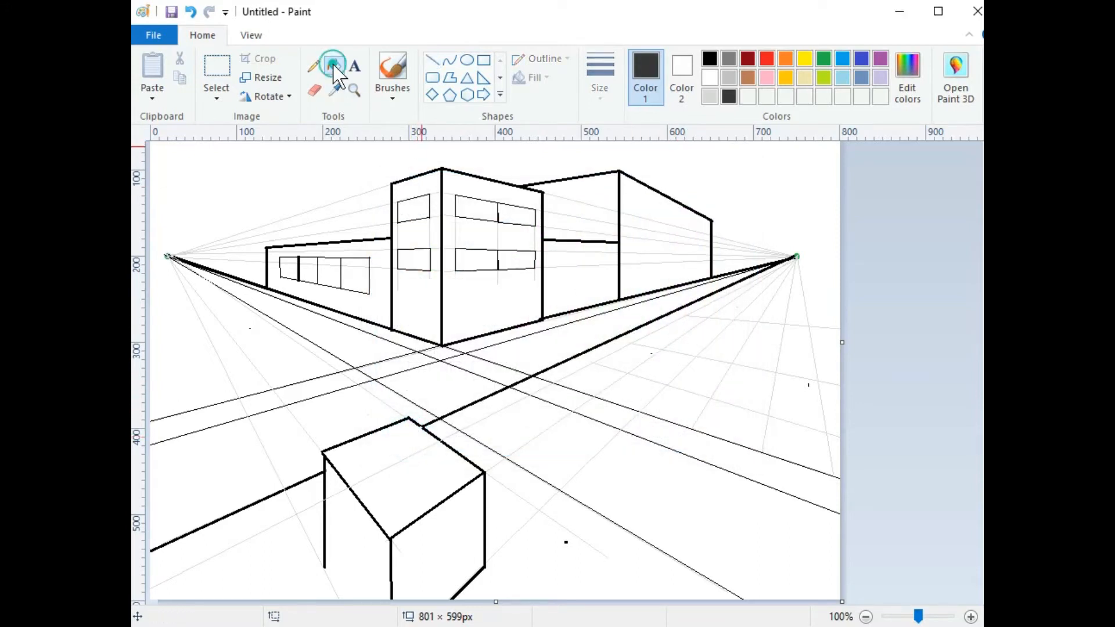
Step: Bucket-fill every cell and wedge of the right-hand road with the dark grey
{"action": "left_click", "coordinate": [683, 327]}
{"action": "left_click", "coordinate": [623, 350]}
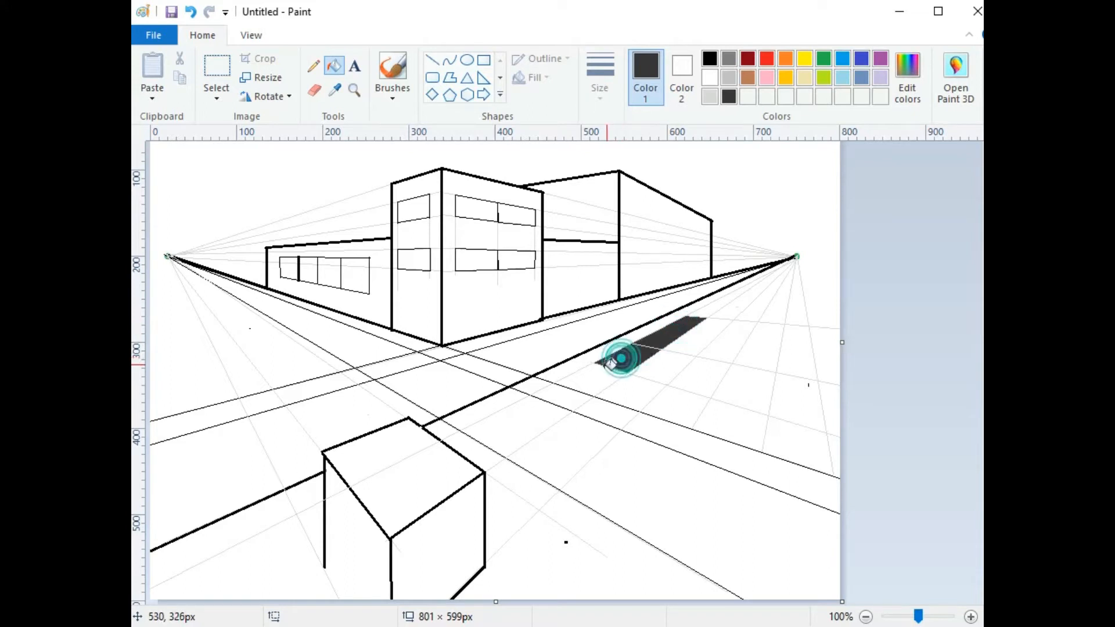
{"action": "left_click", "coordinate": [601, 371]}
{"action": "left_click", "coordinate": [627, 386]}
{"action": "left_click", "coordinate": [677, 393]}
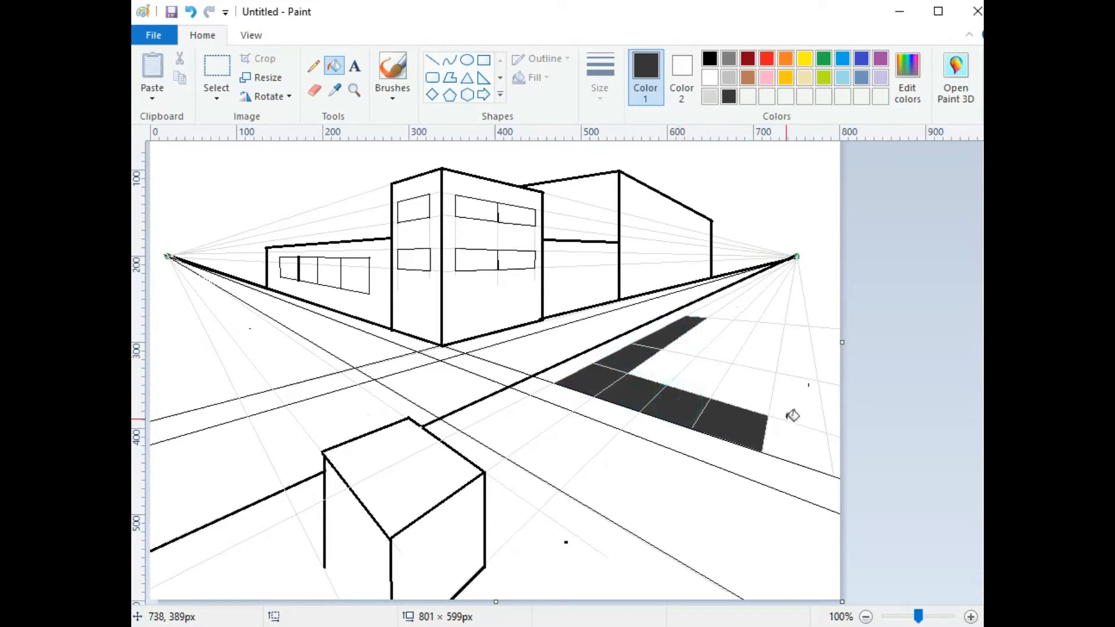
{"action": "left_click", "coordinate": [800, 430]}
{"action": "left_click", "coordinate": [796, 397]}
{"action": "left_click", "coordinate": [747, 390]}
{"action": "left_click", "coordinate": [749, 348]}
{"action": "left_click", "coordinate": [714, 331]}
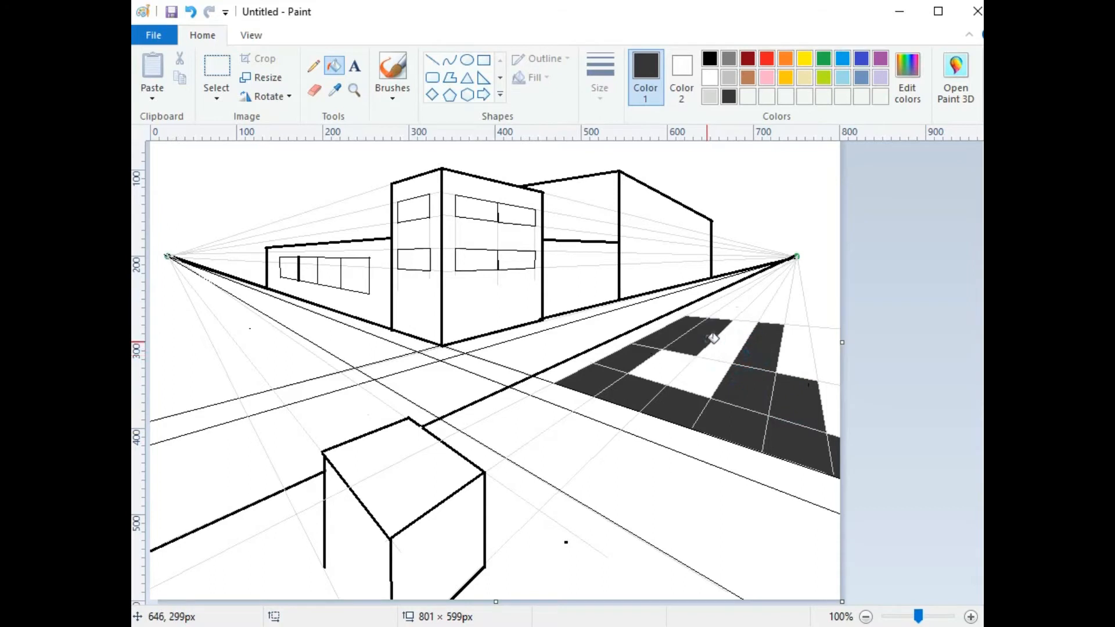
{"action": "left_click", "coordinate": [706, 372]}
{"action": "left_click", "coordinate": [673, 366]}
{"action": "left_click", "coordinate": [739, 332]}
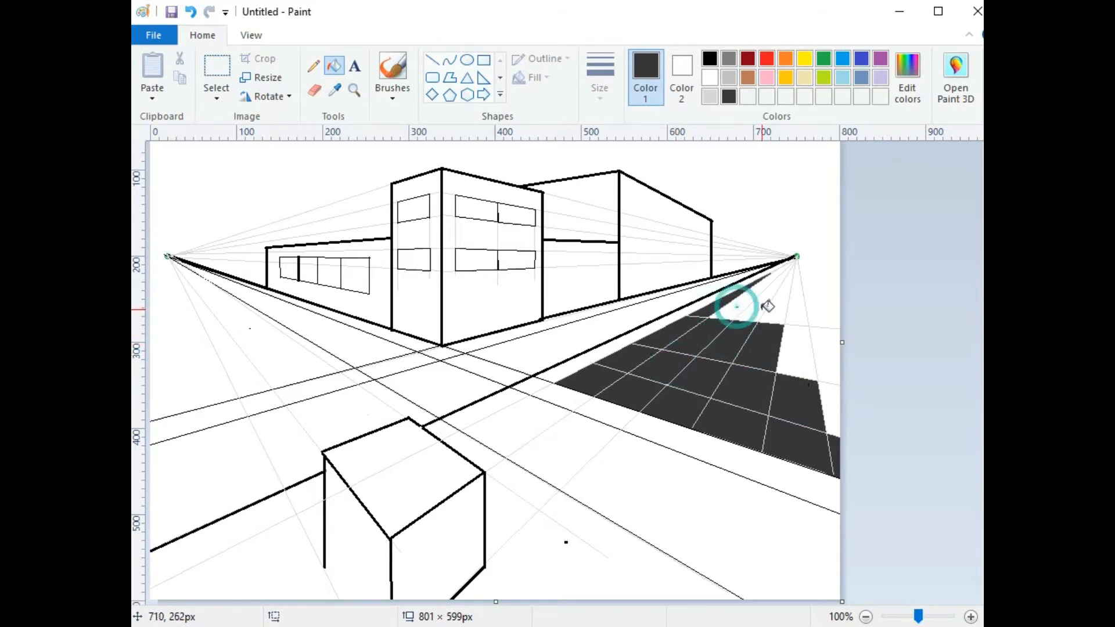
{"action": "left_click", "coordinate": [734, 309]}
{"action": "left_click", "coordinate": [757, 308]}
{"action": "left_click", "coordinate": [777, 311]}
{"action": "left_click", "coordinate": [796, 313]}
{"action": "left_click", "coordinate": [787, 347]}
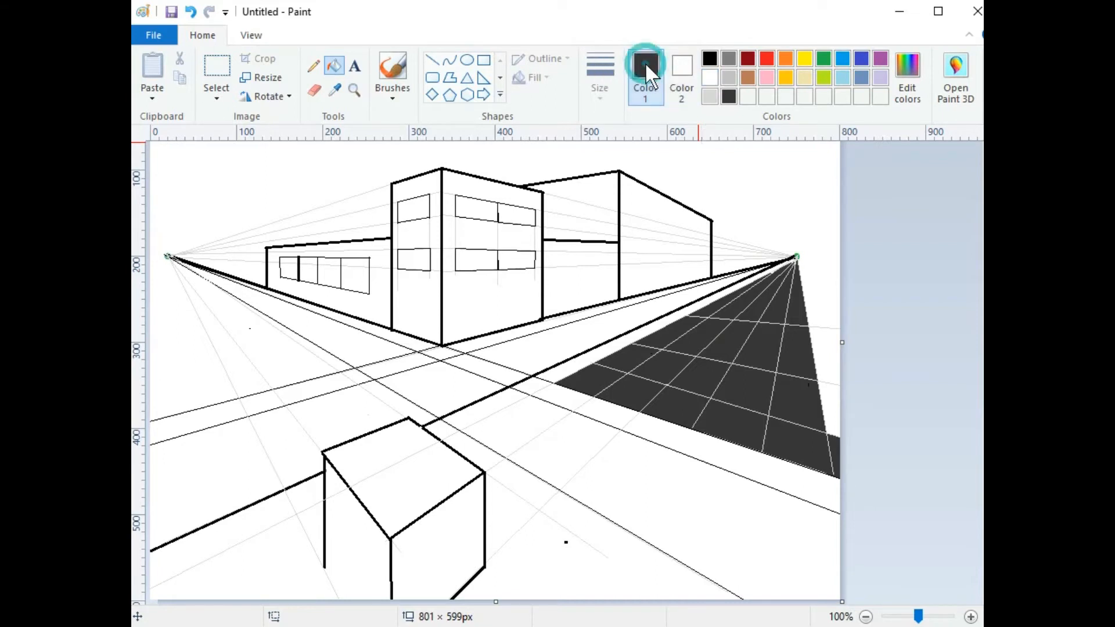
Step: Switch to white and the Line shape at the second line width
{"action": "left_click", "coordinate": [709, 77]}
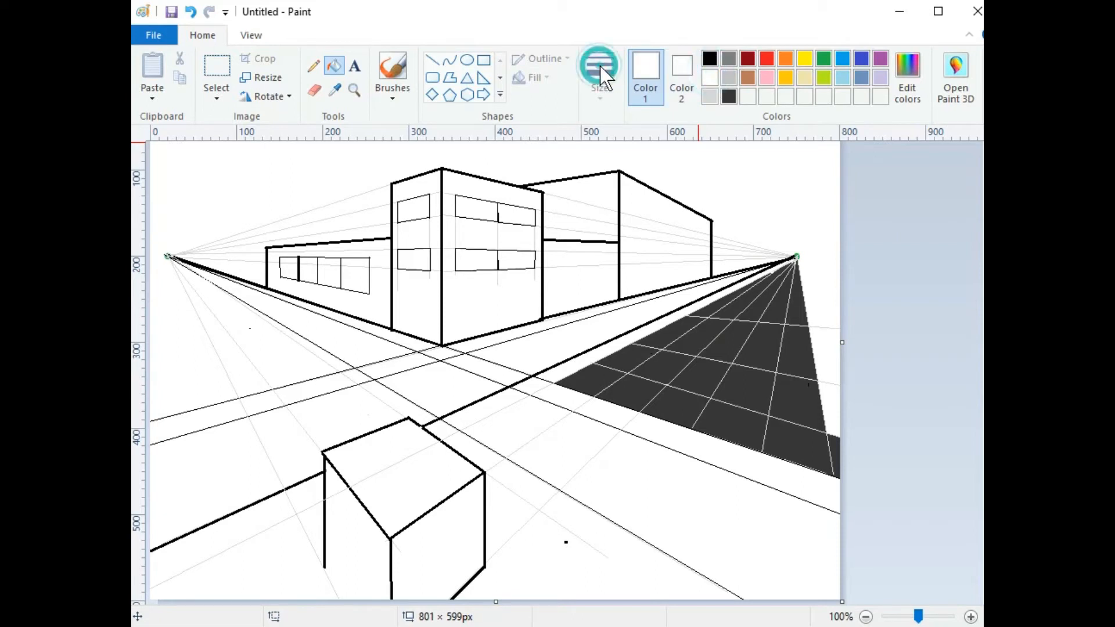
{"action": "left_click", "coordinate": [431, 59]}
{"action": "left_click", "coordinate": [599, 68]}
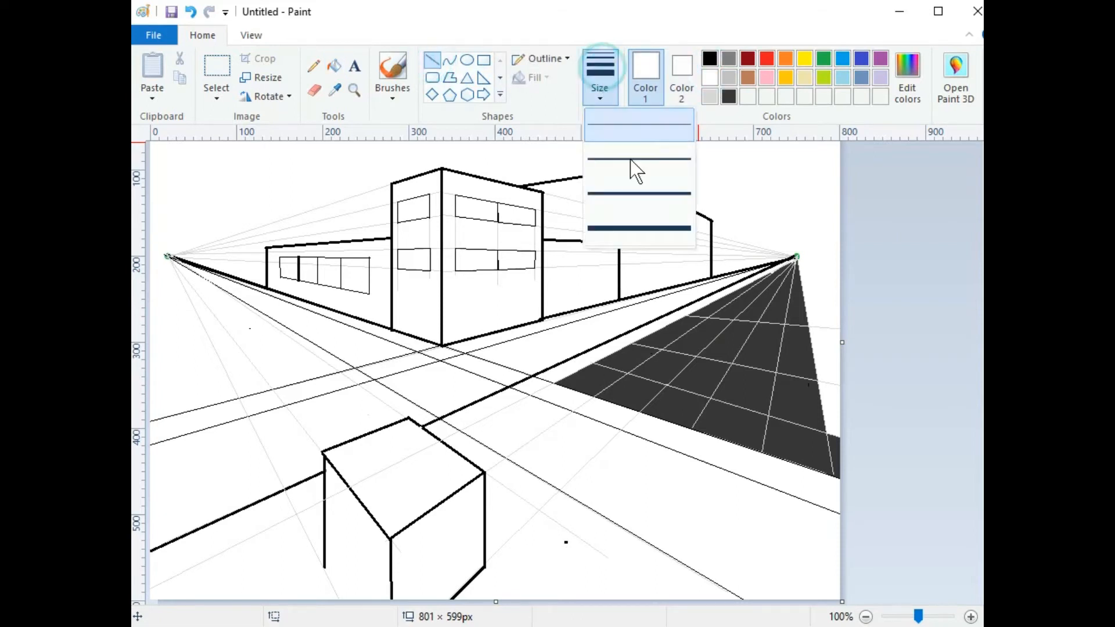
{"action": "left_click", "coordinate": [631, 161]}
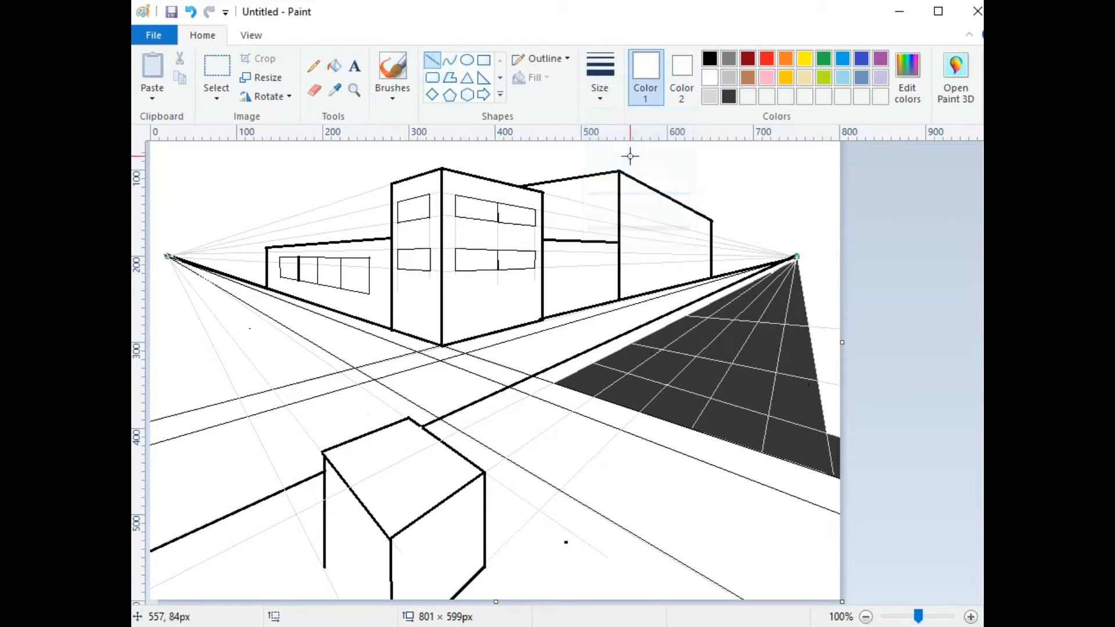
{"action": "left_click", "coordinate": [608, 83]}
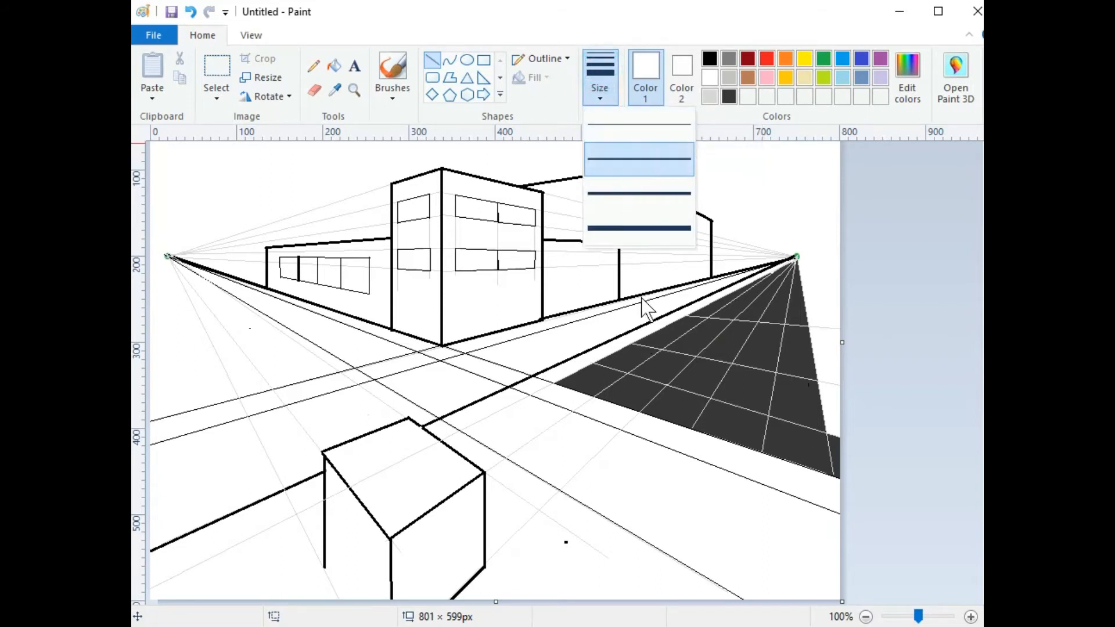
Step: Draw five short white lane dashes and two white cross lines on the dark grey road
{"action": "left_click", "coordinate": [614, 155]}
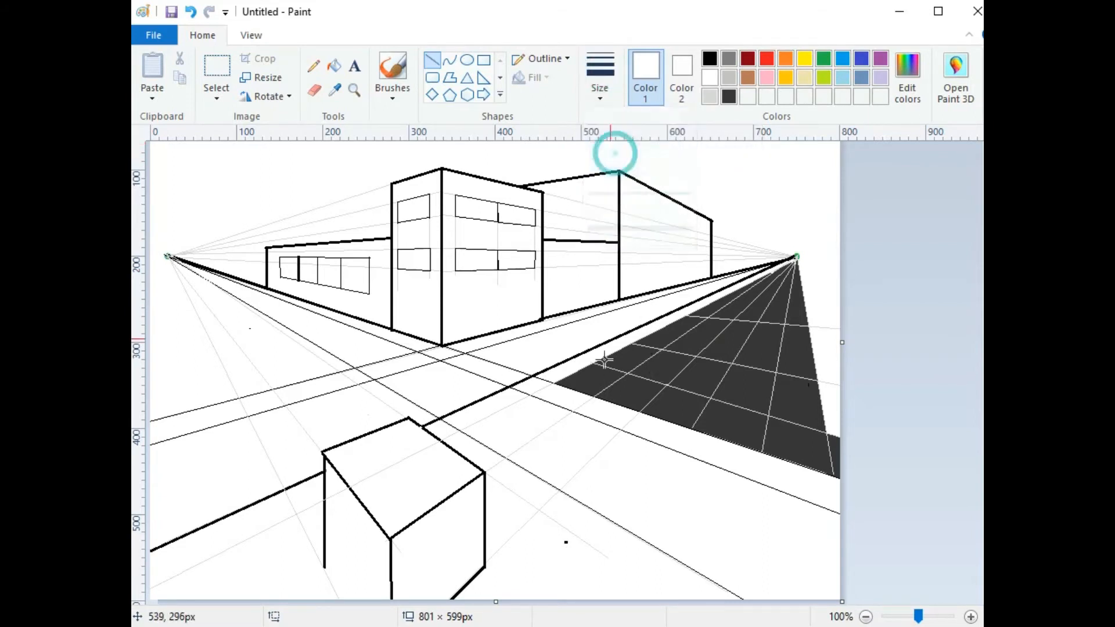
{"action": "left_click_drag", "start_coordinate": [595, 397], "coordinate": [627, 374]}
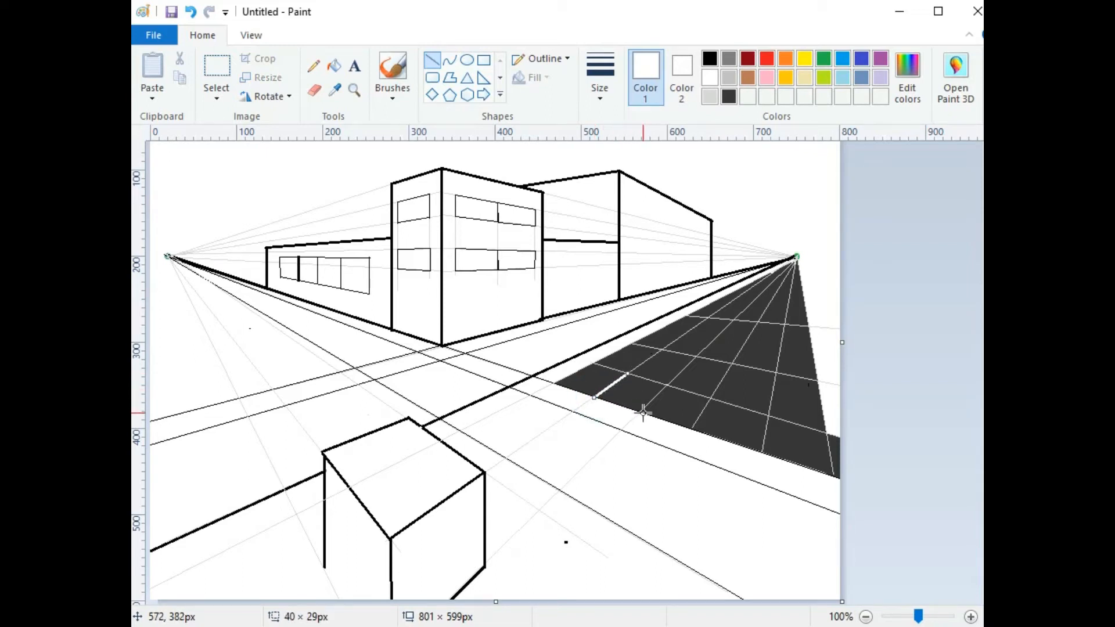
{"action": "left_click_drag", "start_coordinate": [639, 412], "coordinate": [666, 386]}
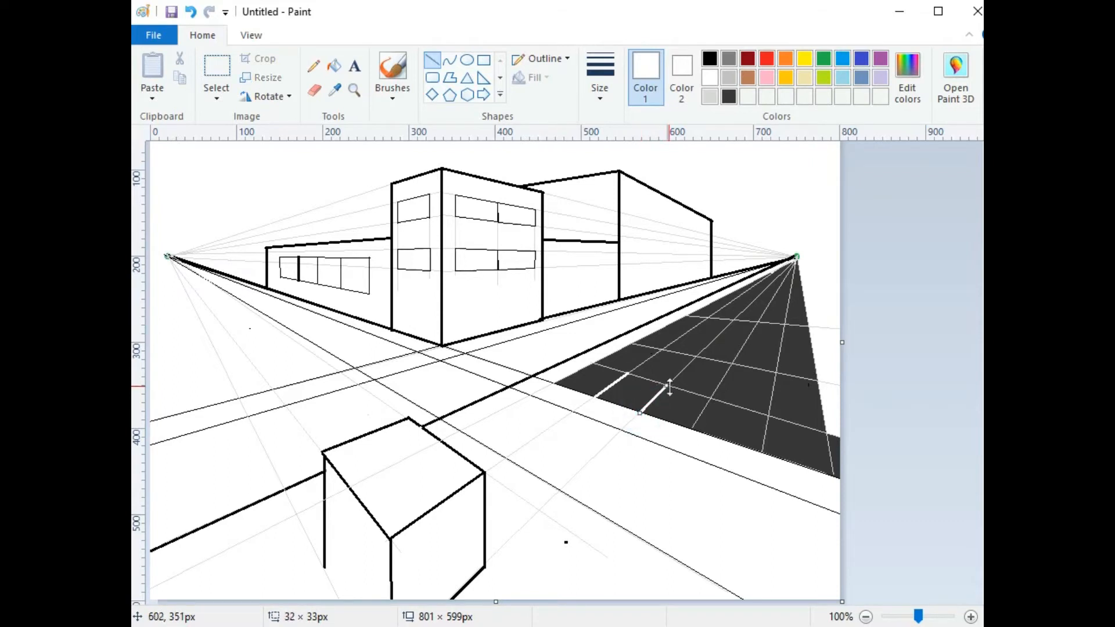
{"action": "left_click_drag", "start_coordinate": [692, 429], "coordinate": [711, 399]}
{"action": "left_click_drag", "start_coordinate": [762, 452], "coordinate": [770, 417]}
{"action": "mouse_move", "coordinate": [776, 375]}
{"action": "left_mouse_down"}
{"action": "mouse_move", "coordinate": [786, 322]}
{"action": "mouse_move", "coordinate": [730, 347]}
{"action": "mouse_move", "coordinate": [733, 363]}
{"action": "left_mouse_up"}
{"action": "left_click_drag", "start_coordinate": [732, 320], "coordinate": [696, 355]}
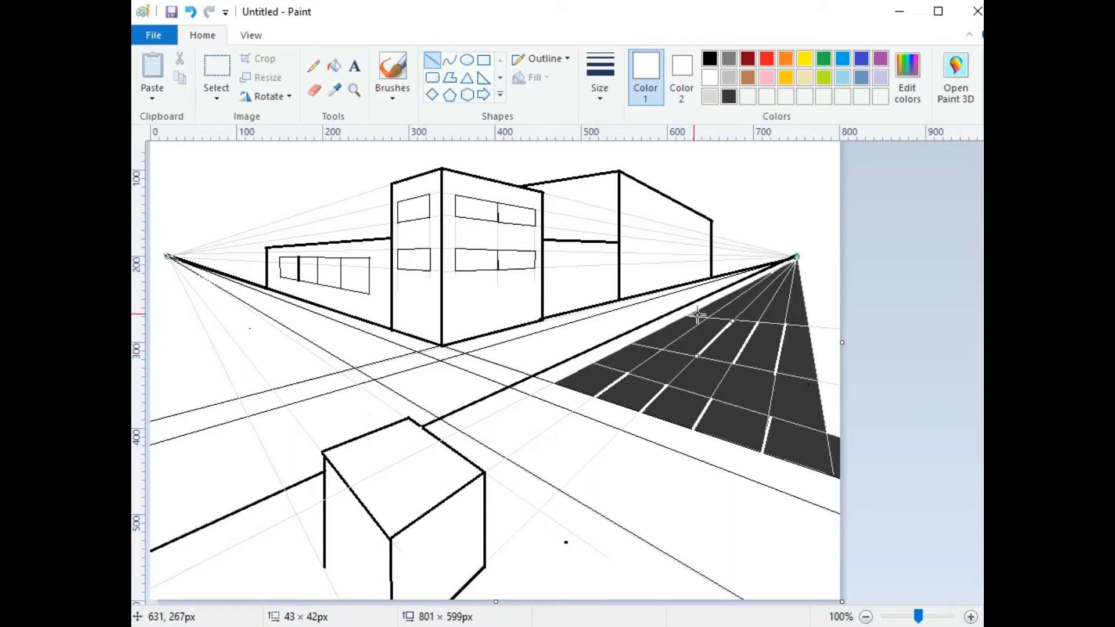
{"action": "mouse_move", "coordinate": [709, 317]}
{"action": "left_mouse_down"}
{"action": "mouse_move", "coordinate": [663, 349]}
{"action": "mouse_move", "coordinate": [664, 328]}
{"action": "mouse_move", "coordinate": [814, 349]}
{"action": "left_mouse_up"}
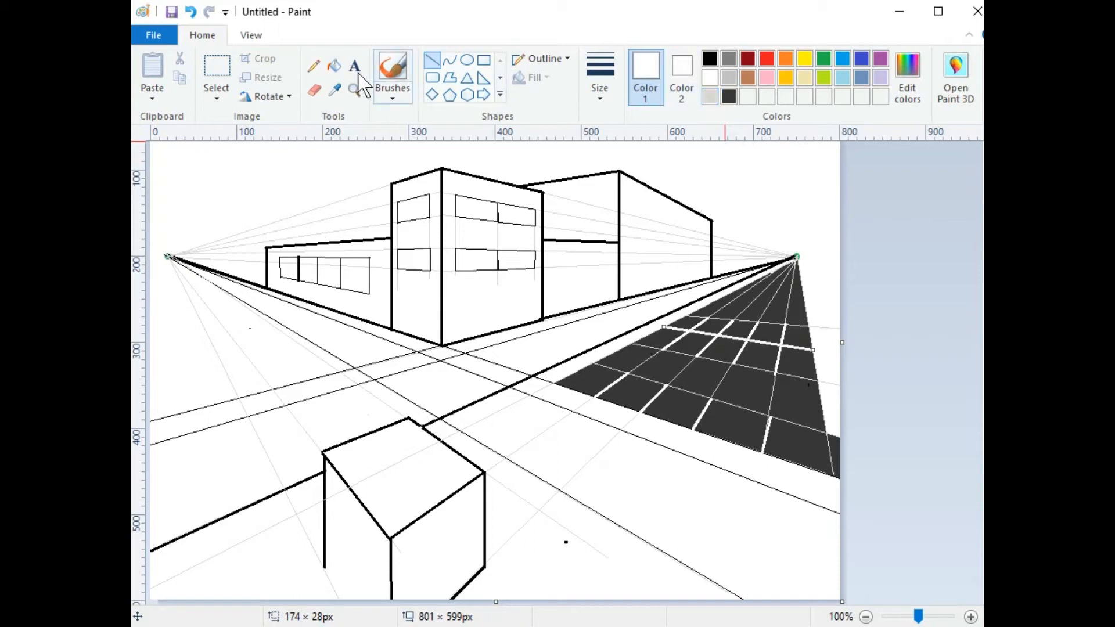
Step: Bucket-fill every road tile and triangular strip light grey (Gray-25%)
{"action": "left_click", "coordinate": [334, 66]}
{"action": "left_click", "coordinate": [709, 96]}
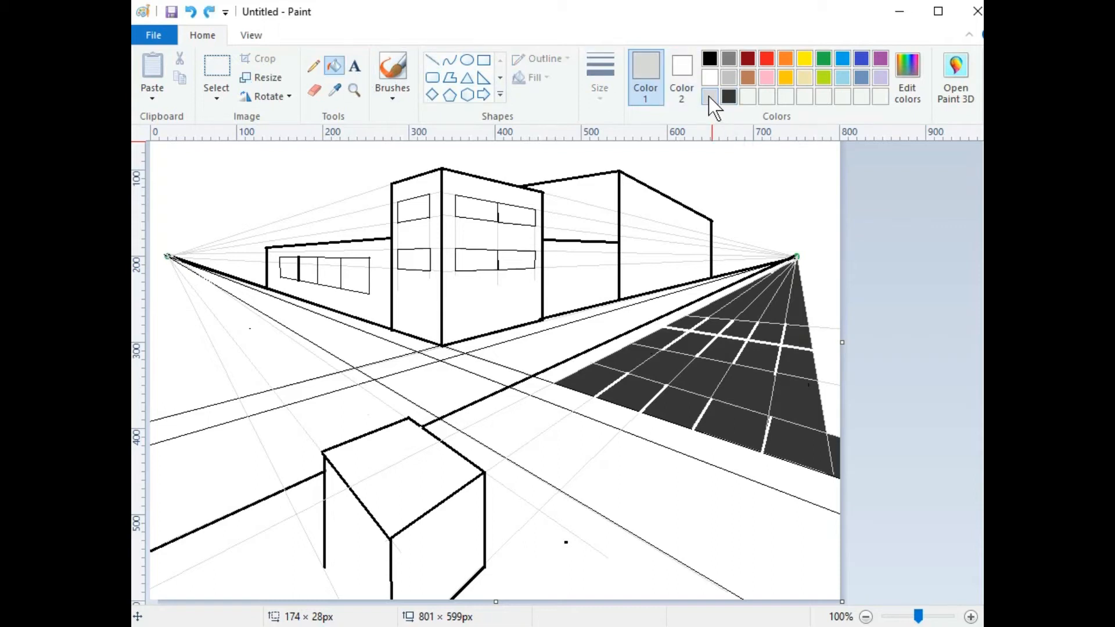
{"action": "left_click", "coordinate": [587, 378]}
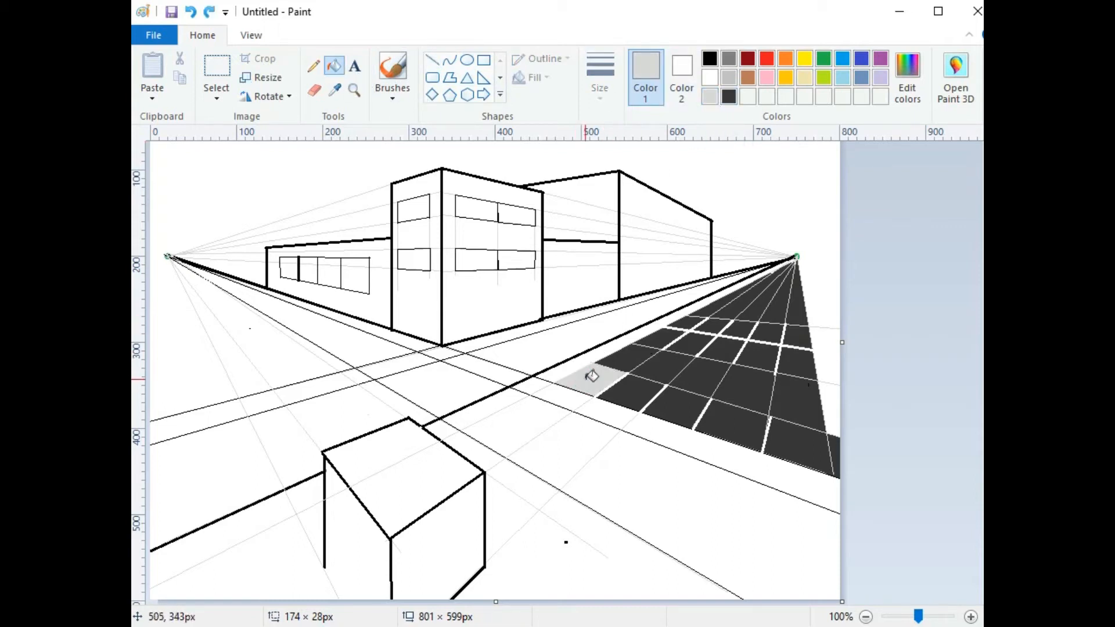
{"action": "left_click", "coordinate": [649, 353]}
{"action": "left_click", "coordinate": [632, 388]}
{"action": "left_click", "coordinate": [700, 376]}
{"action": "left_click", "coordinate": [674, 407]}
{"action": "left_click", "coordinate": [747, 381]}
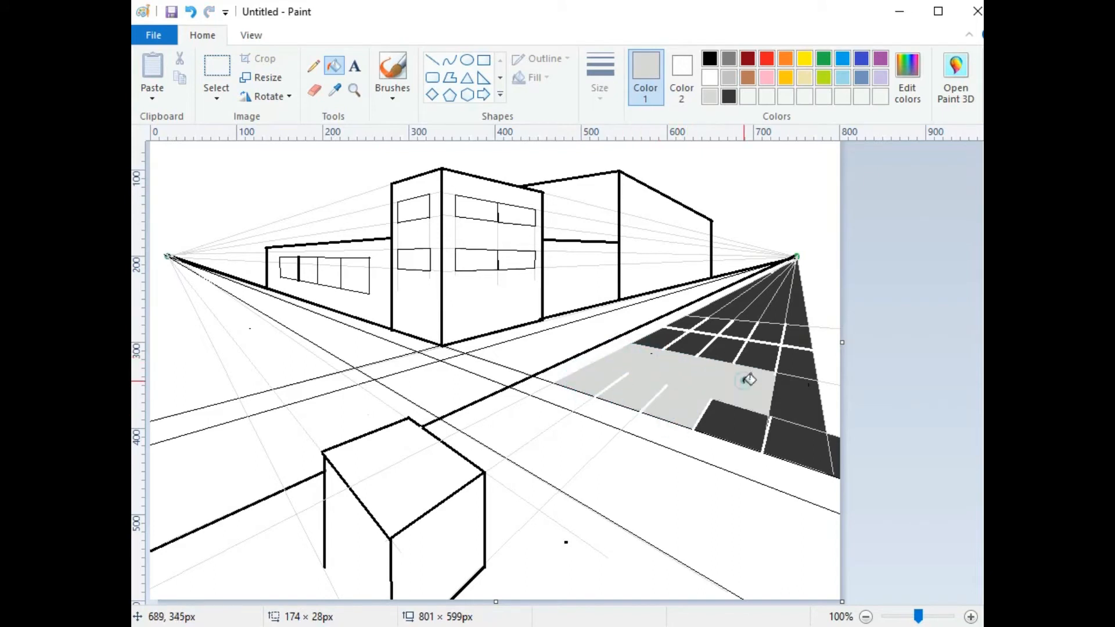
{"action": "left_click", "coordinate": [722, 428]}
{"action": "left_click", "coordinate": [786, 388]}
{"action": "left_click", "coordinate": [791, 437]}
{"action": "left_click", "coordinate": [765, 356]}
{"action": "left_click", "coordinate": [793, 363]}
{"action": "left_click", "coordinate": [722, 355]}
{"action": "left_click", "coordinate": [689, 344]}
{"action": "left_click", "coordinate": [656, 337]}
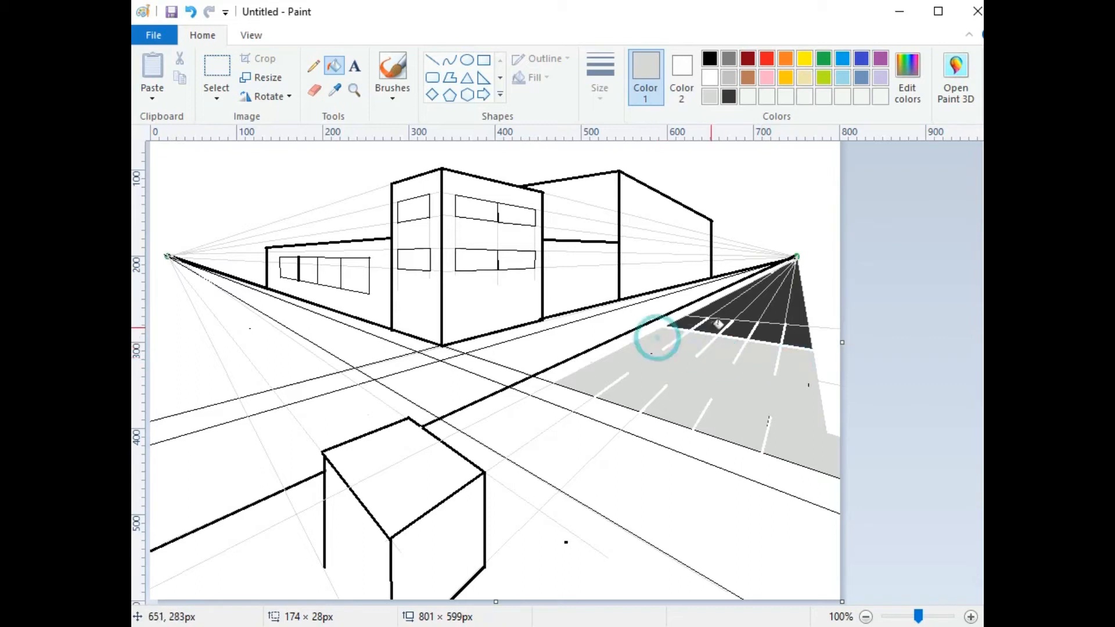
{"action": "left_click", "coordinate": [686, 325]}
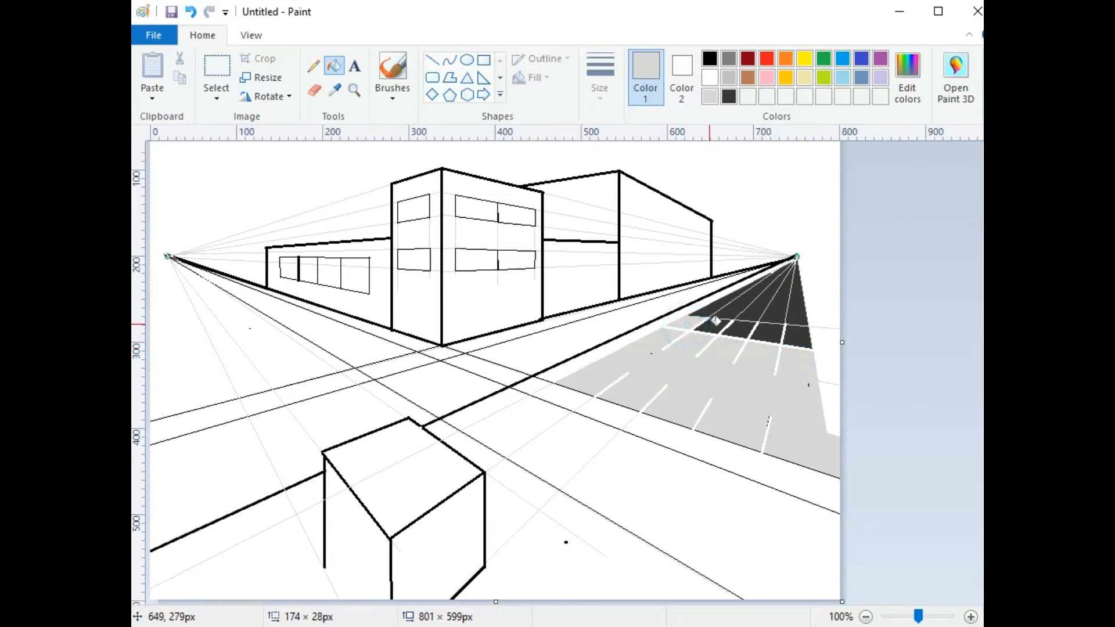
{"action": "left_click", "coordinate": [713, 330]}
{"action": "left_click", "coordinate": [739, 331]}
{"action": "left_click", "coordinate": [766, 333]}
{"action": "left_click", "coordinate": [796, 335]}
{"action": "left_click", "coordinate": [793, 320]}
{"action": "left_click", "coordinate": [774, 314]}
{"action": "left_click", "coordinate": [753, 309]}
{"action": "left_click", "coordinate": [738, 306]}
{"action": "left_click", "coordinate": [715, 302]}
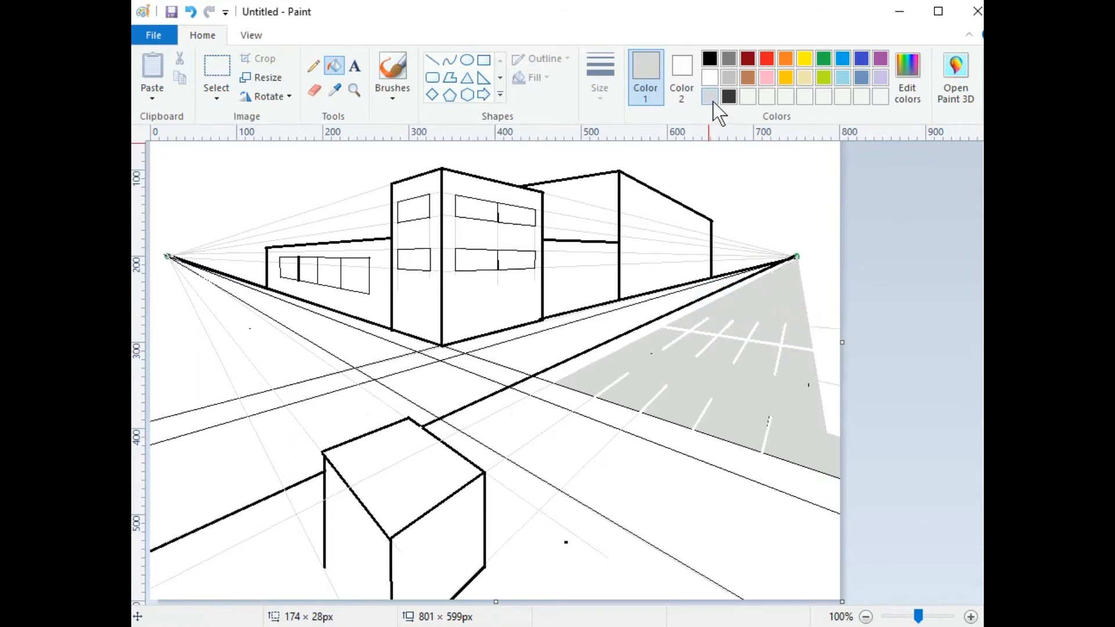
Step: Refill the lower road section and upper road triangle dark grey
{"action": "left_click", "coordinate": [728, 94]}
{"action": "left_click", "coordinate": [713, 380]}
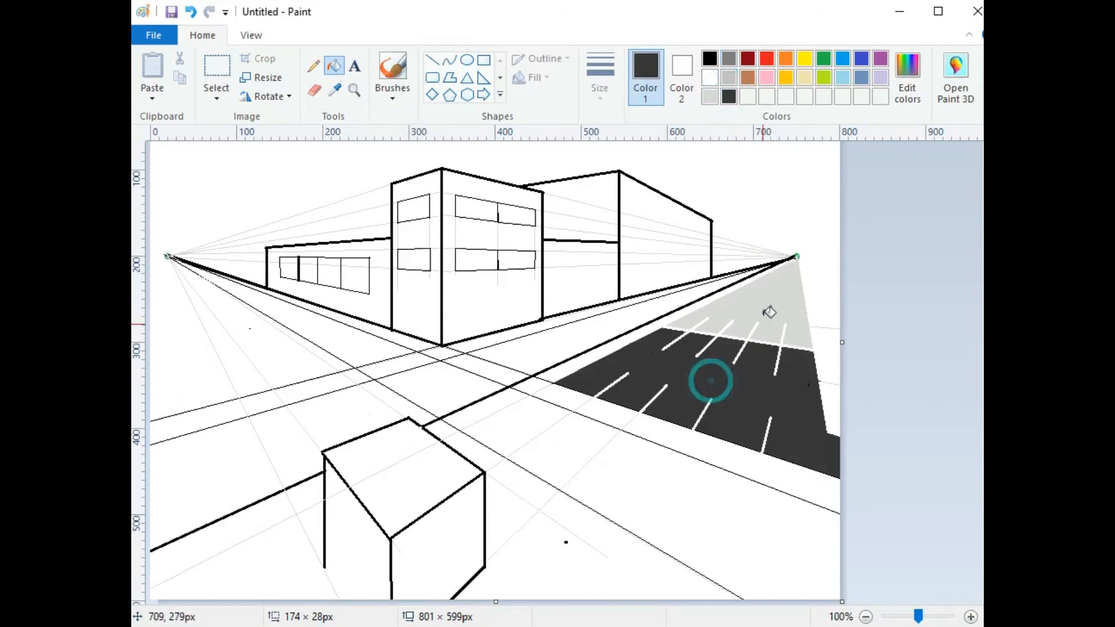
{"action": "left_click", "coordinate": [774, 302]}
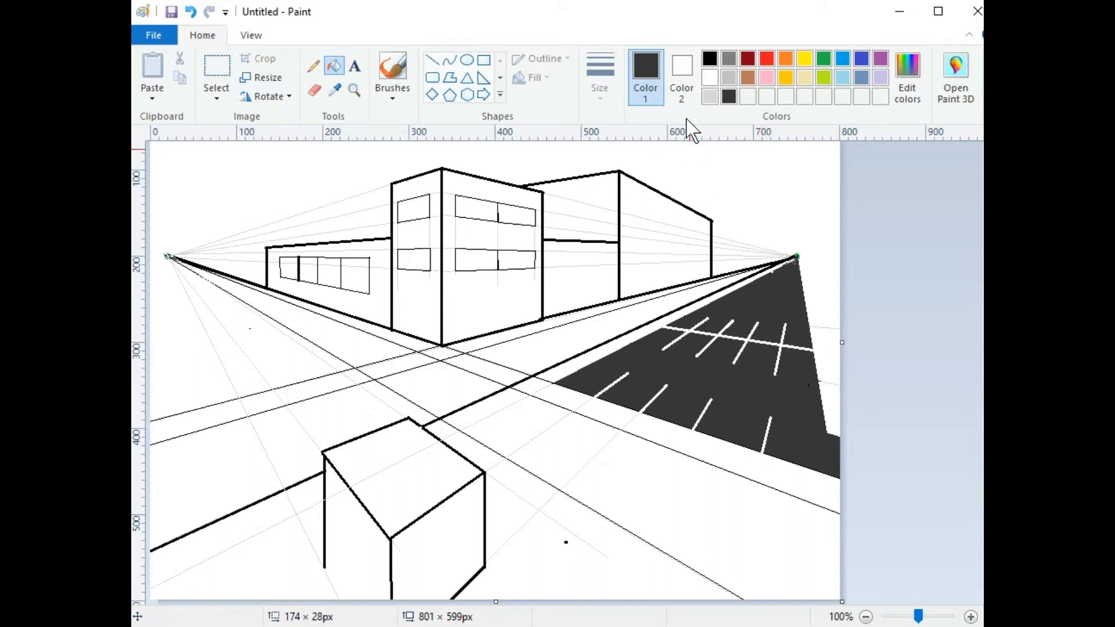
Step: Fill the white gaps, crossing strips and triangular section of both roads solid black
{"action": "left_click", "coordinate": [708, 58]}
{"action": "left_click", "coordinate": [588, 316]}
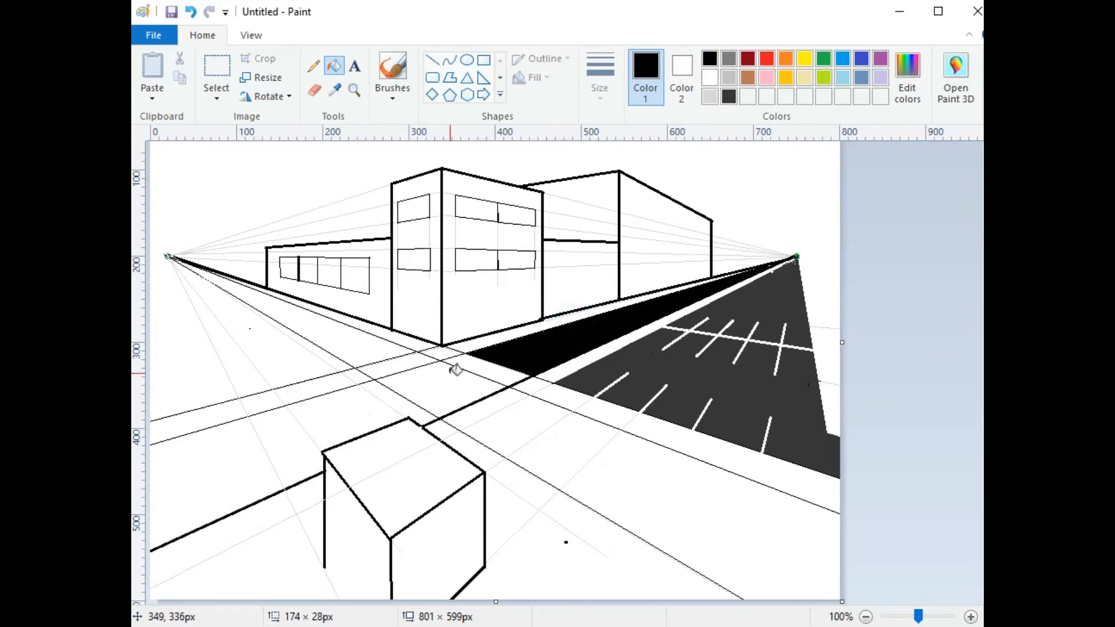
{"action": "left_click", "coordinate": [430, 385]}
{"action": "left_click", "coordinate": [354, 408]}
{"action": "left_click", "coordinate": [269, 438]}
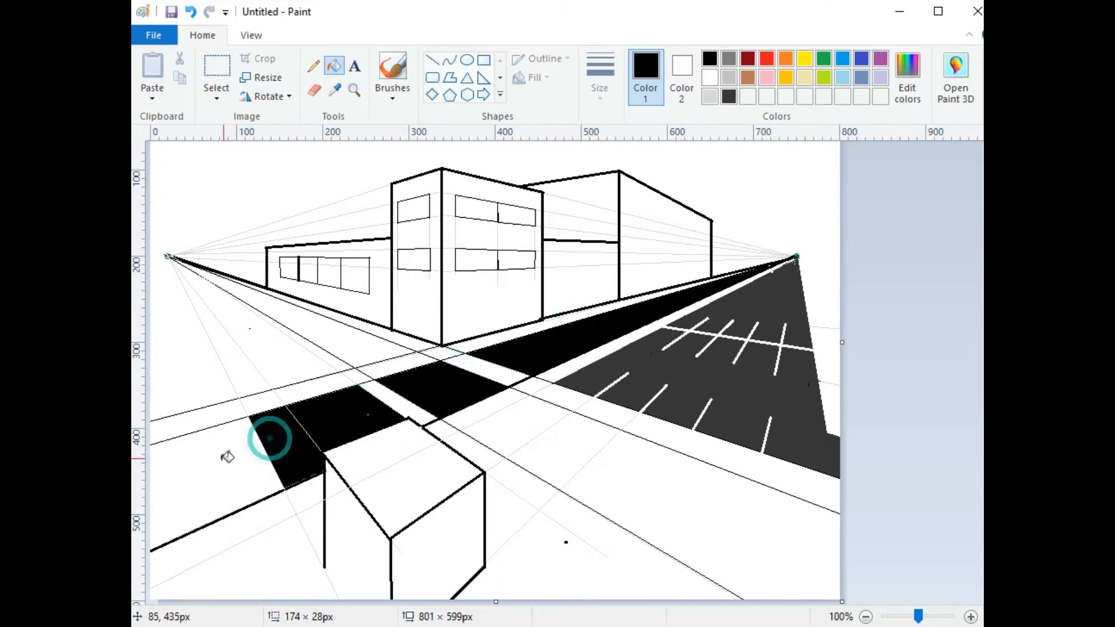
{"action": "left_click", "coordinate": [221, 460]}
{"action": "left_click", "coordinate": [365, 328]}
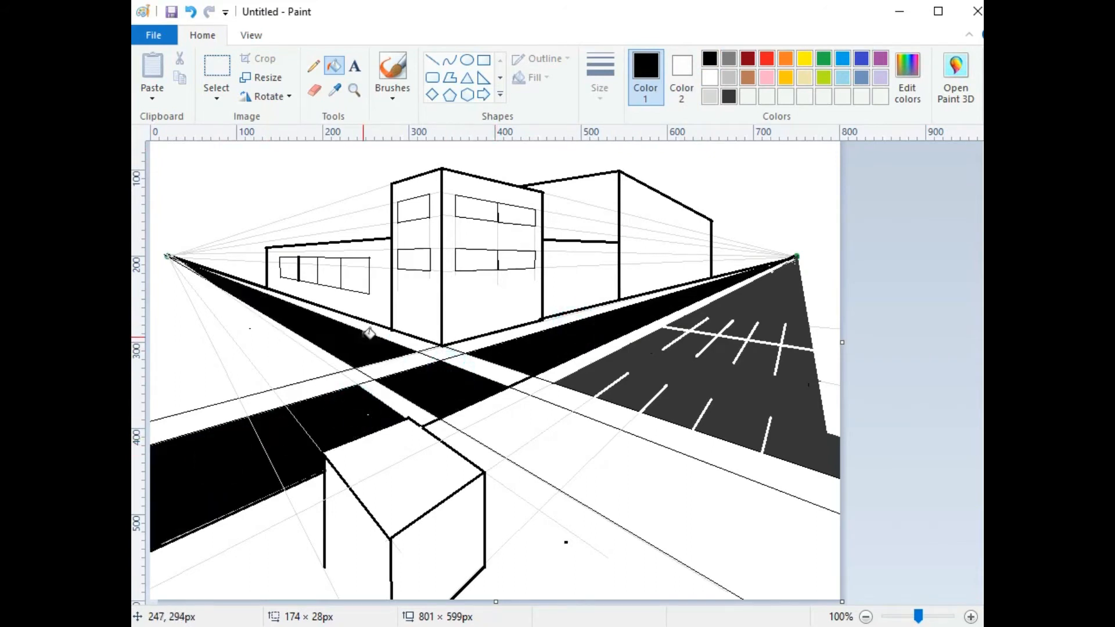
{"action": "left_click", "coordinate": [407, 362]}
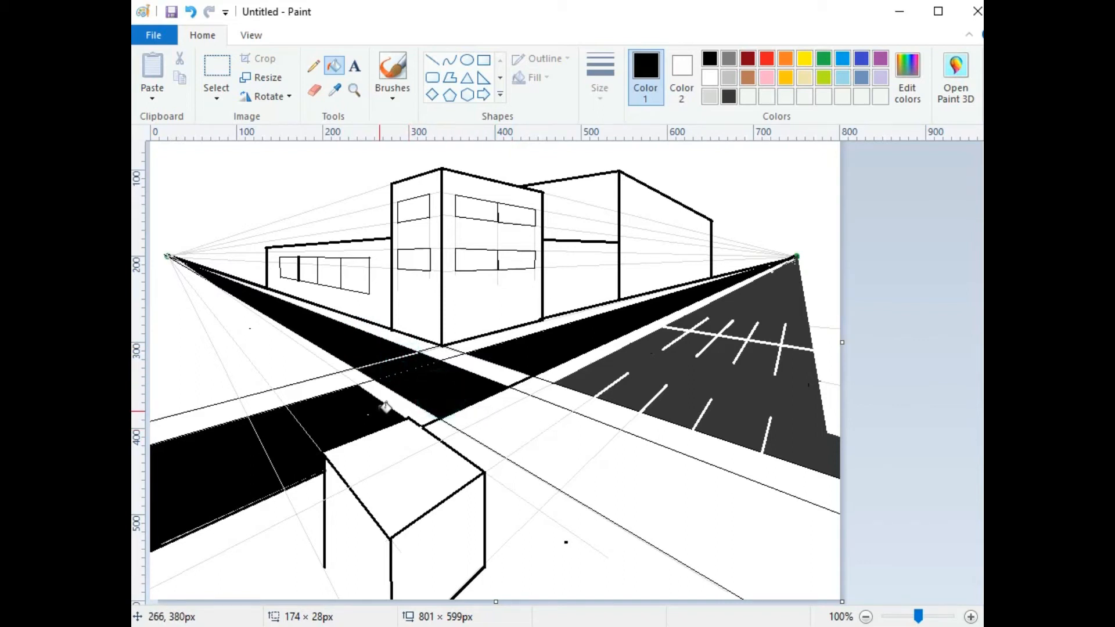
{"action": "left_click", "coordinate": [517, 422]}
{"action": "left_click", "coordinate": [661, 498]}
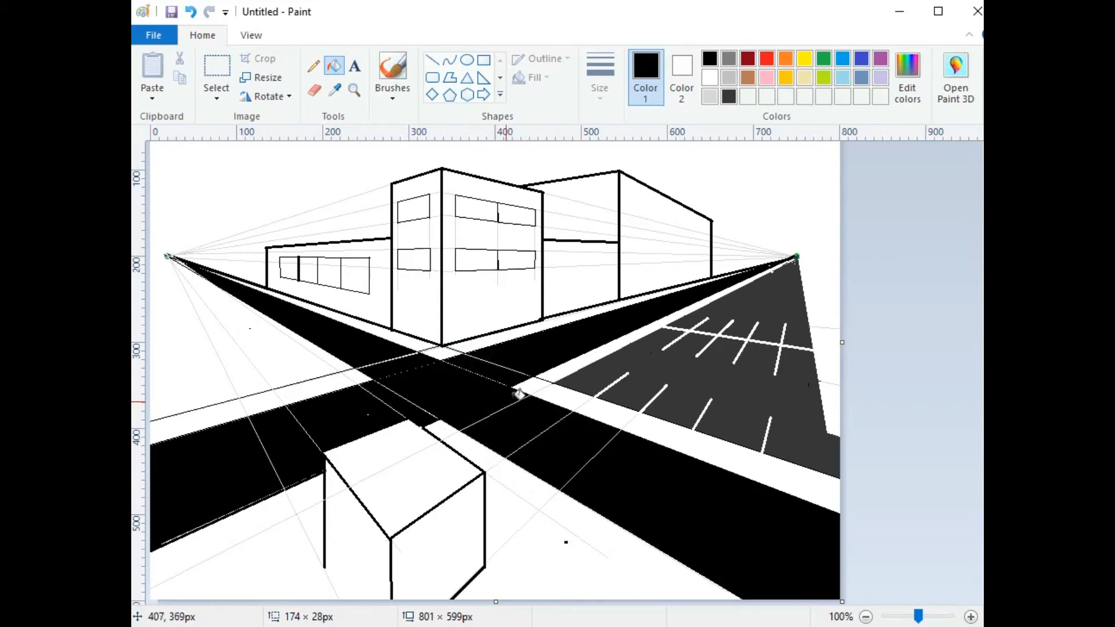
{"action": "left_click", "coordinate": [728, 58]}
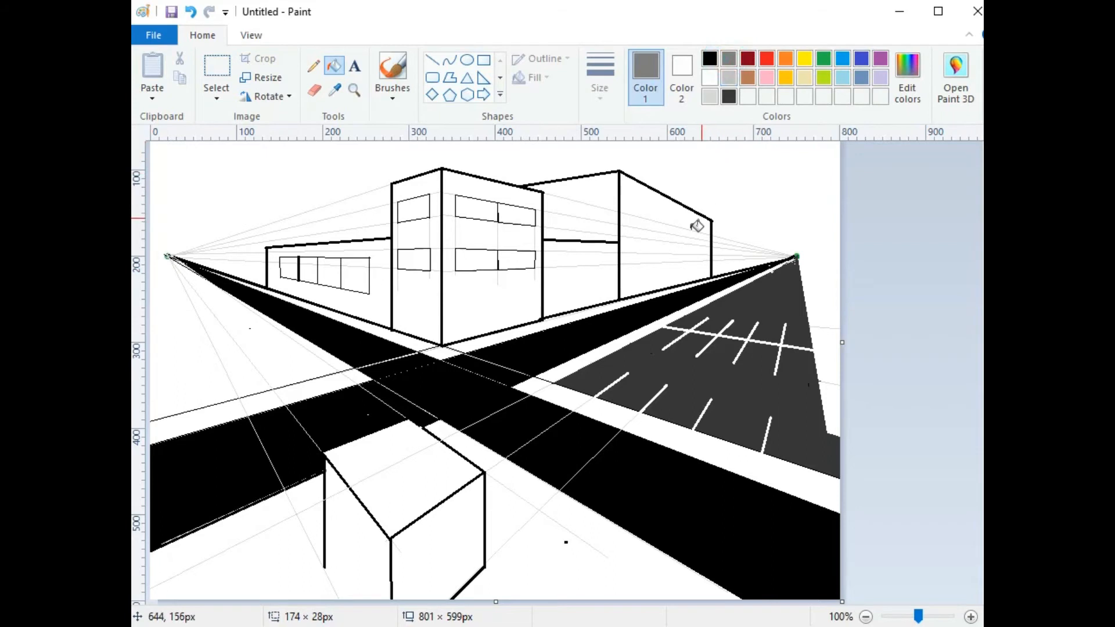
Step: Fill four sidewalk strips grey, undoing the fill that covered the parking lines
{"action": "left_click", "coordinate": [572, 309]}
{"action": "left_click", "coordinate": [421, 332]}
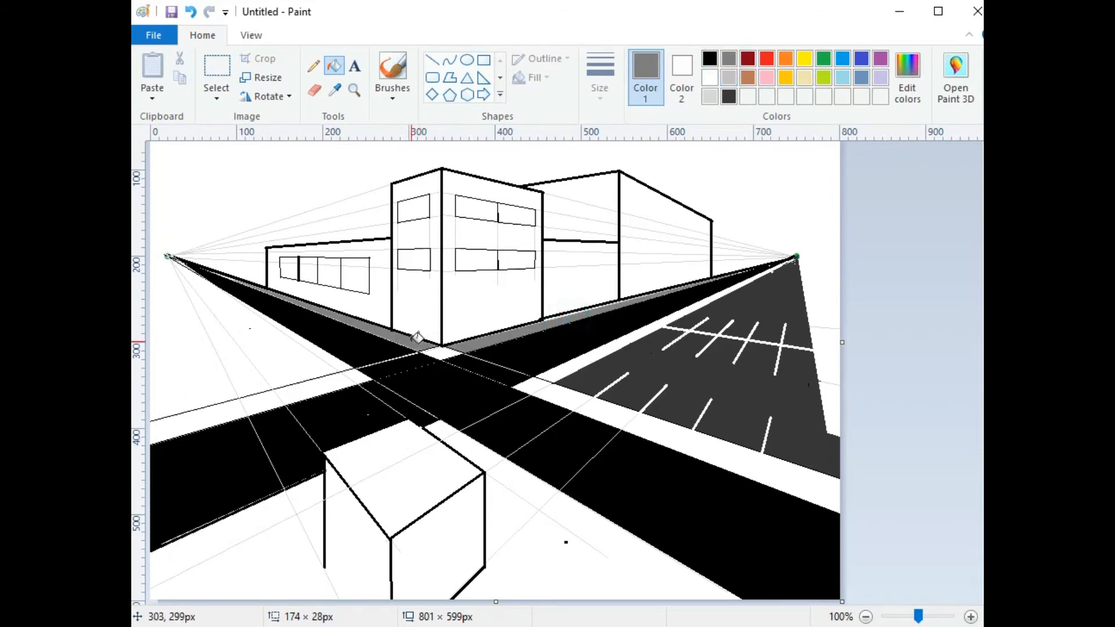
{"action": "left_click", "coordinate": [580, 400]}
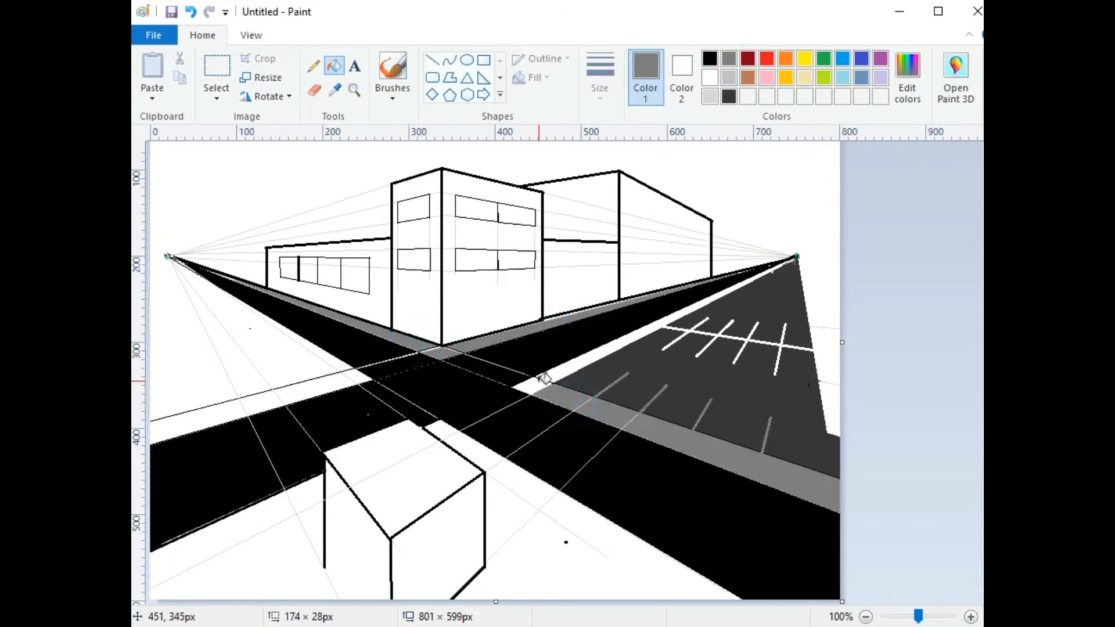
{"action": "left_click", "coordinate": [565, 369]}
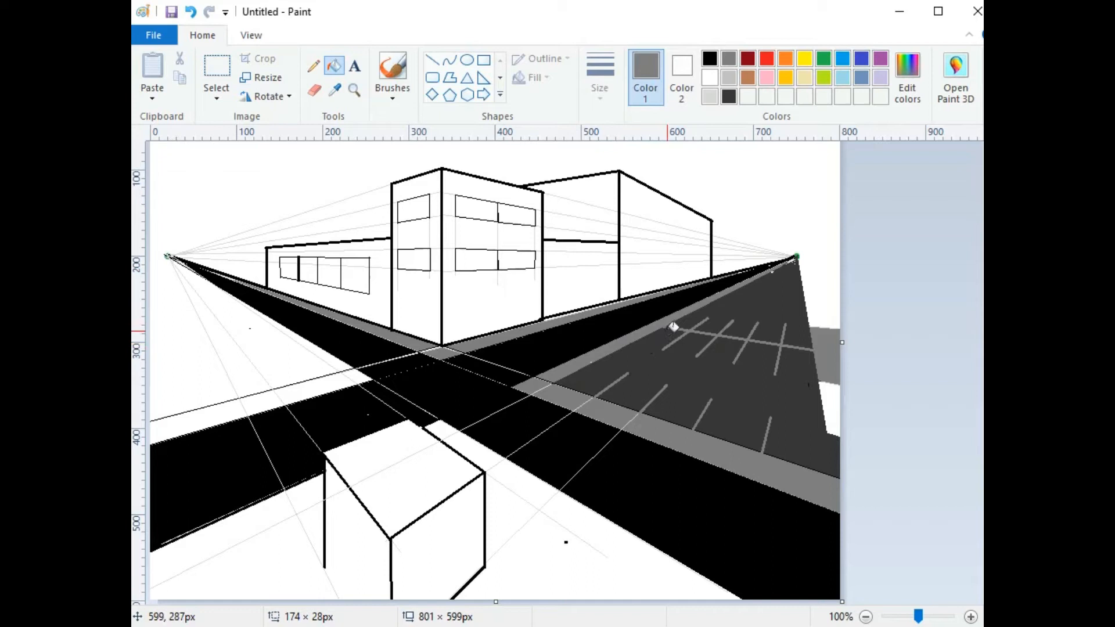
{"action": "key", "text": "ctrl+z"}
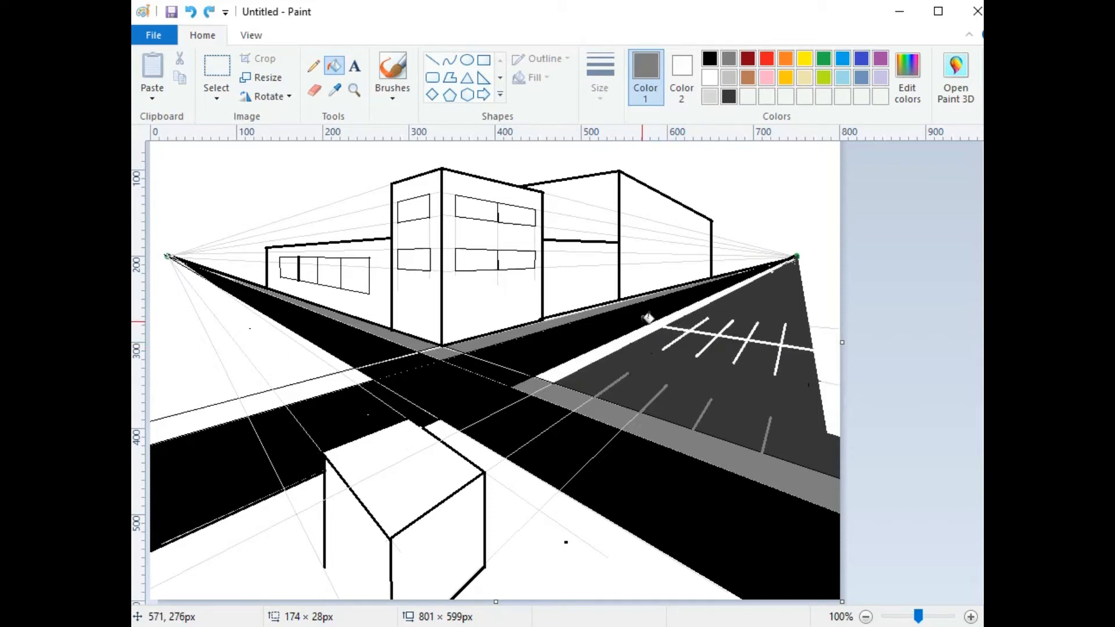
Step: Draw a thin black line separating the sidewalk from the parking lines
{"action": "left_click", "coordinate": [709, 58]}
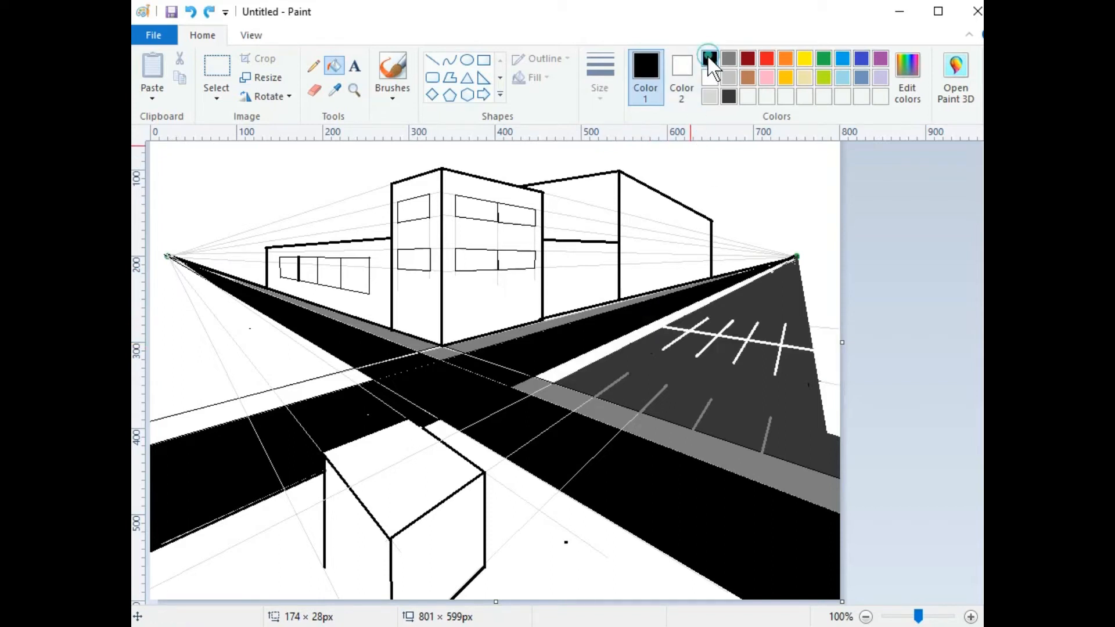
{"action": "left_click", "coordinate": [433, 61]}
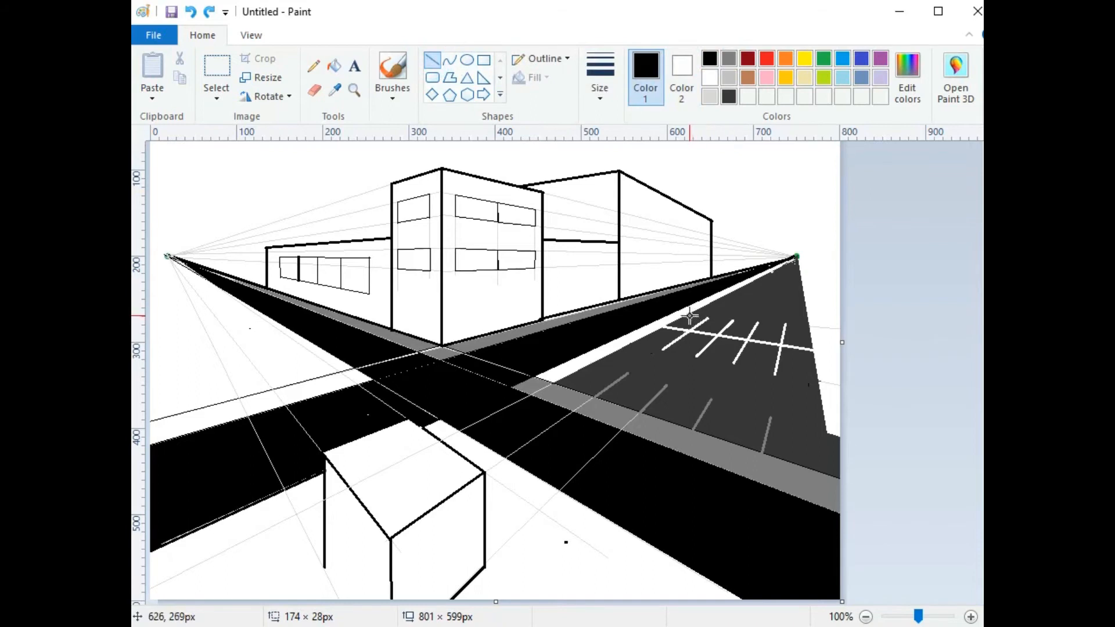
{"action": "left_click", "coordinate": [608, 61]}
{"action": "left_click", "coordinate": [620, 125]}
{"action": "left_click_drag", "start_coordinate": [694, 314], "coordinate": [630, 345]}
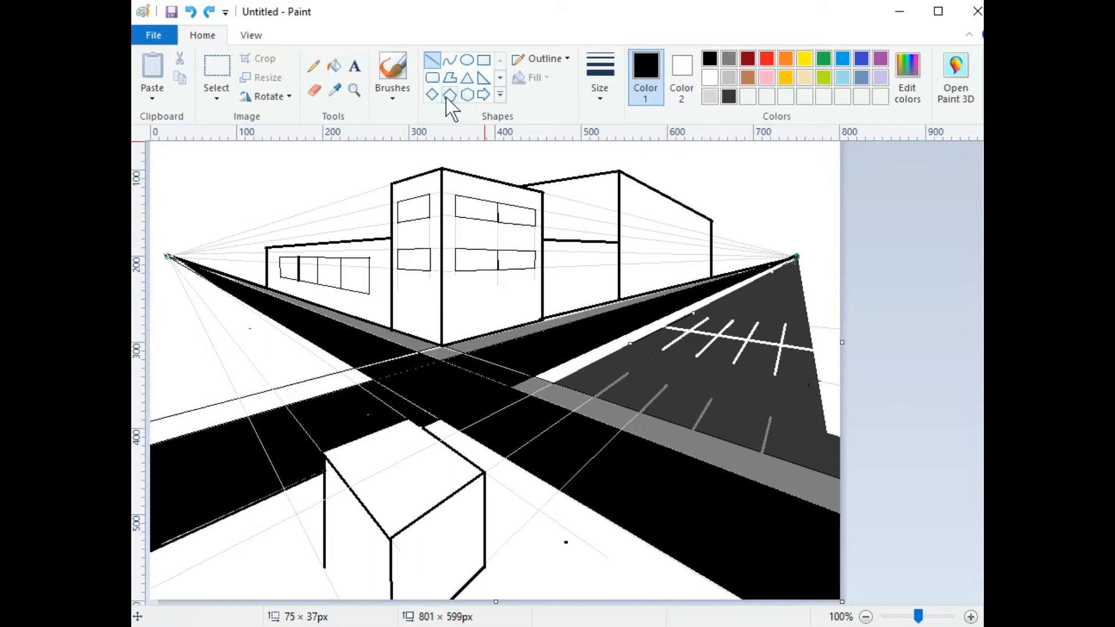
Step: Fill the right road's sidewalk and the strips along the left road grey
{"action": "left_click", "coordinate": [334, 66]}
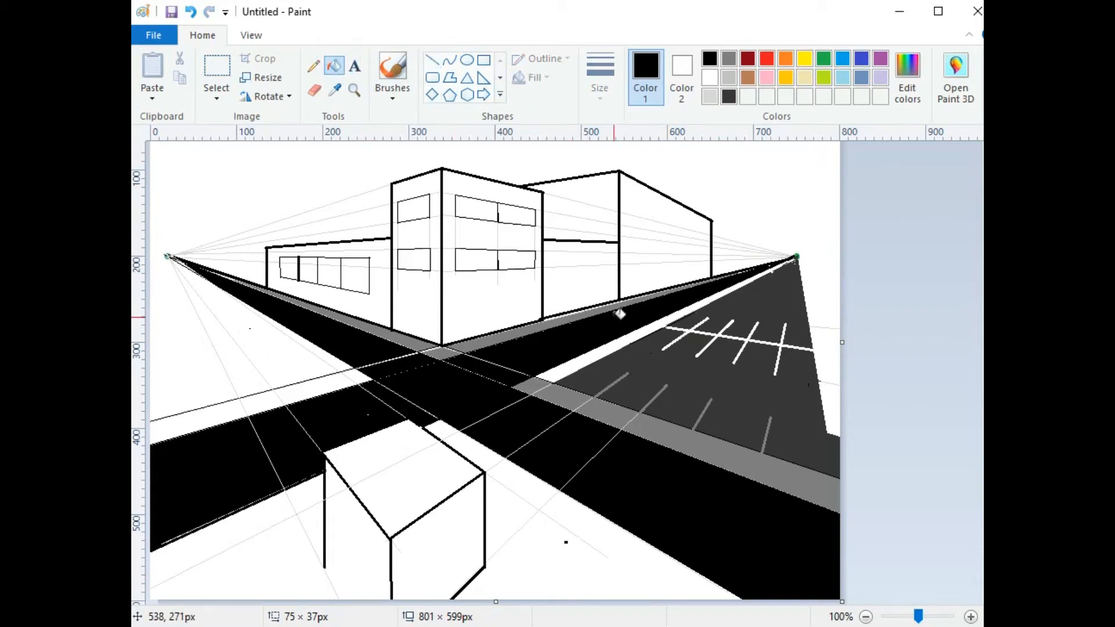
{"action": "left_click", "coordinate": [729, 59]}
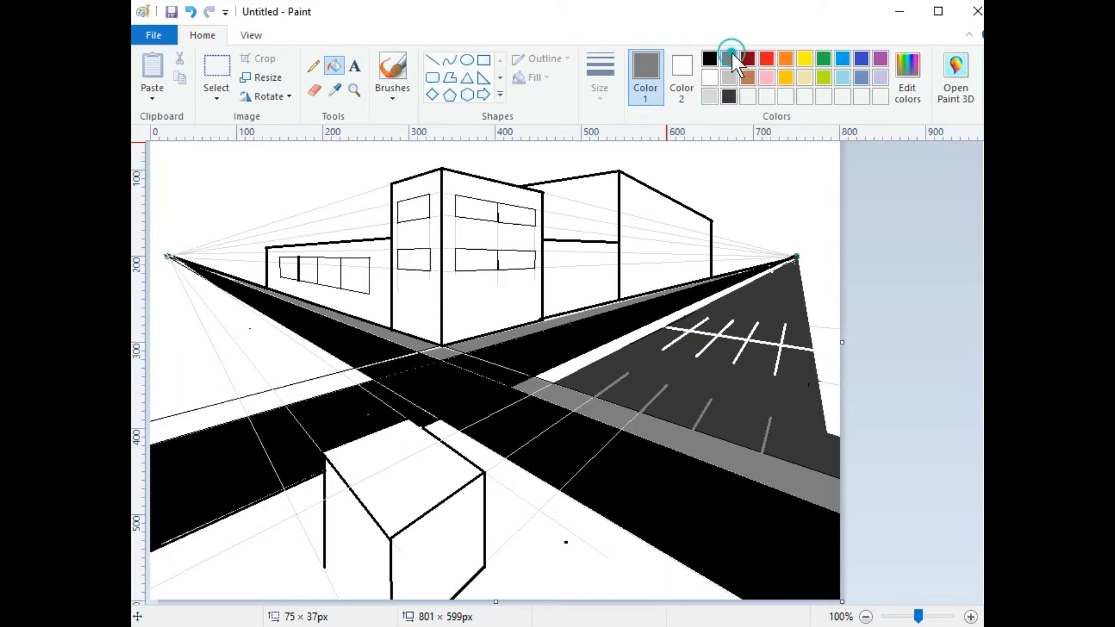
{"action": "left_click", "coordinate": [629, 336]}
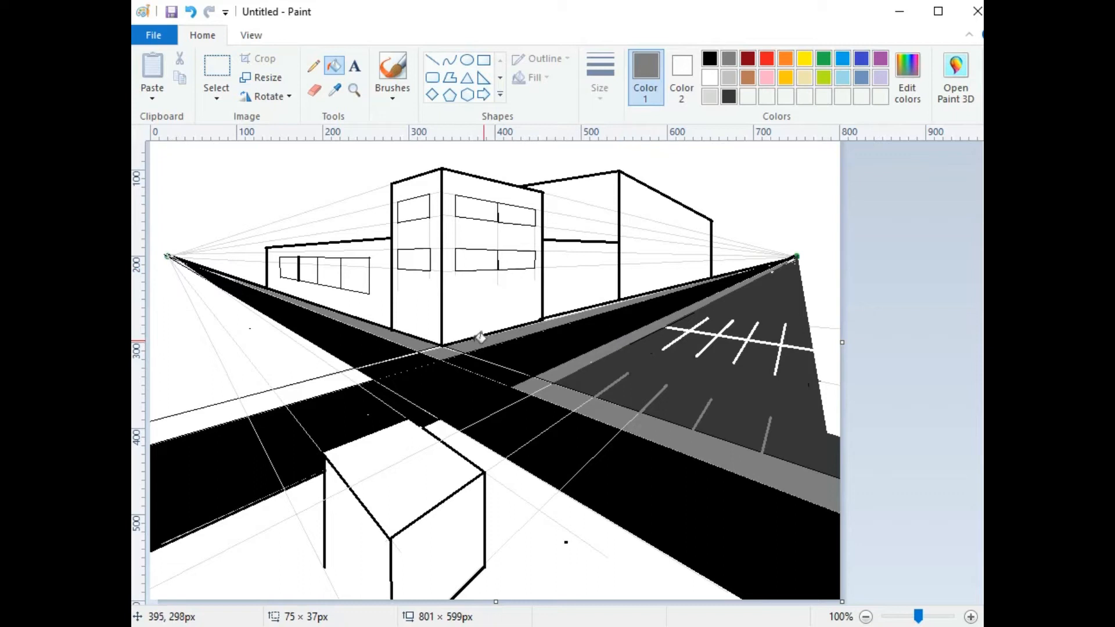
{"action": "left_click", "coordinate": [337, 361]}
{"action": "left_click", "coordinate": [348, 378]}
{"action": "left_click", "coordinate": [263, 397]}
{"action": "left_click", "coordinate": [231, 404]}
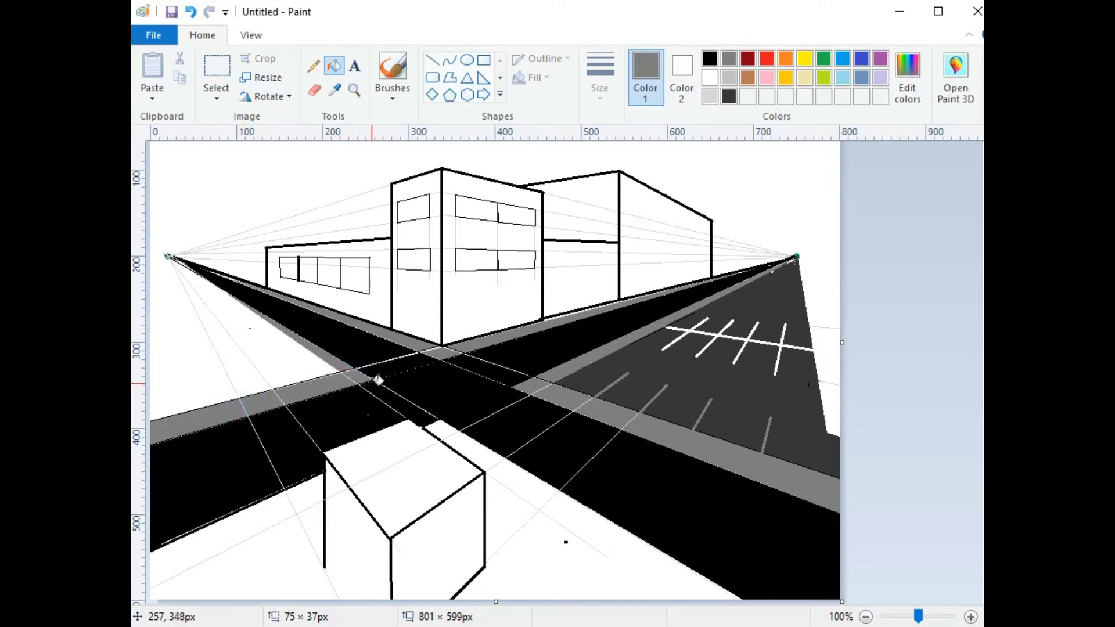
{"action": "left_click", "coordinate": [431, 60]}
{"action": "left_click", "coordinate": [599, 73]}
Step: Choose a thicker line width and draw a first line across the road intersection
{"action": "left_click", "coordinate": [680, 73]}
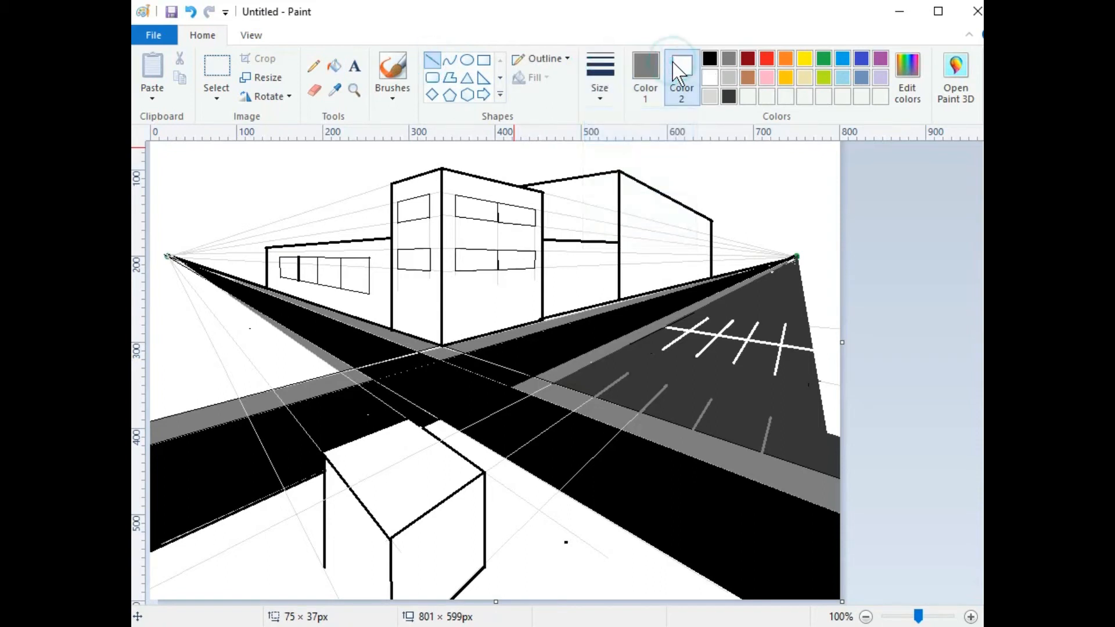
{"action": "left_click", "coordinate": [600, 72]}
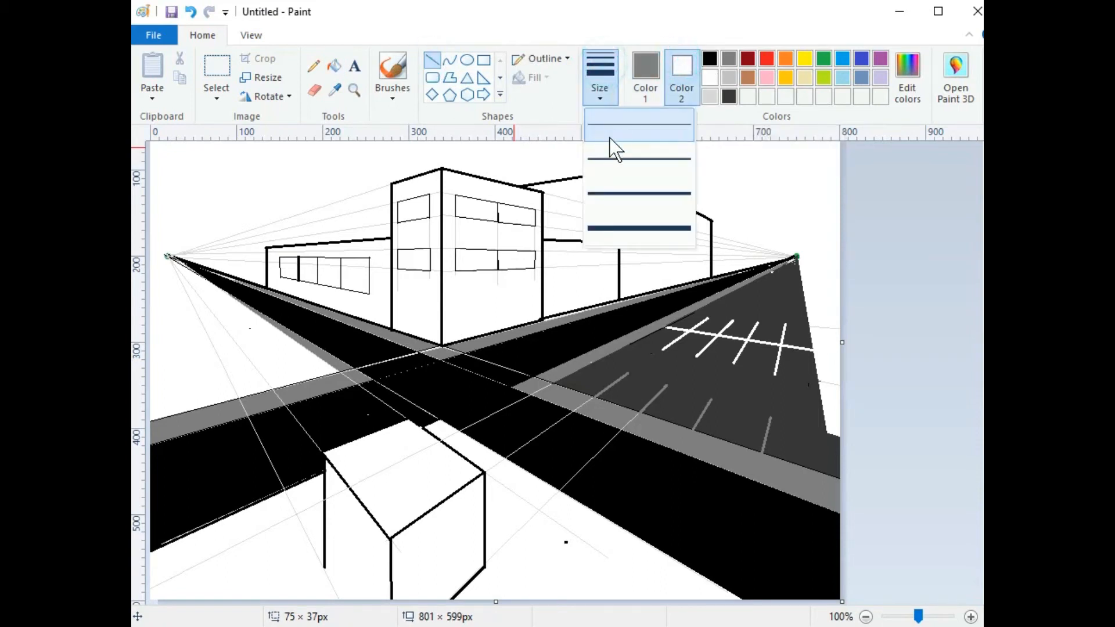
{"action": "left_click", "coordinate": [621, 189]}
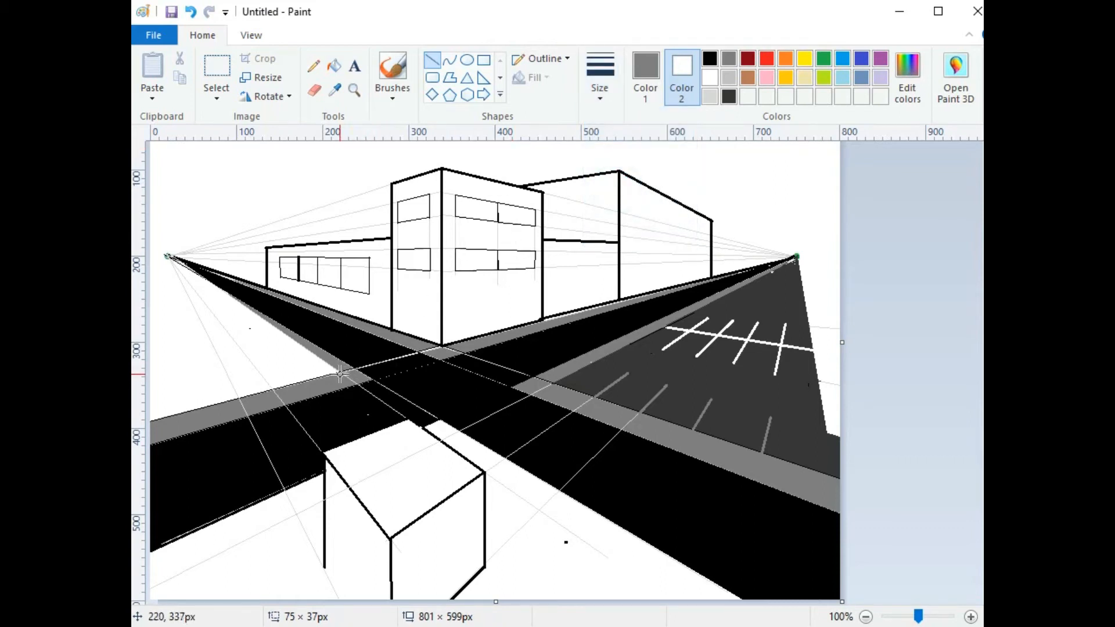
{"action": "left_click_drag", "start_coordinate": [355, 384], "coordinate": [406, 418]}
Step: Switch the drawing colour to white and draw four thick white lines boxing the intersection
{"action": "left_click", "coordinate": [645, 72]}
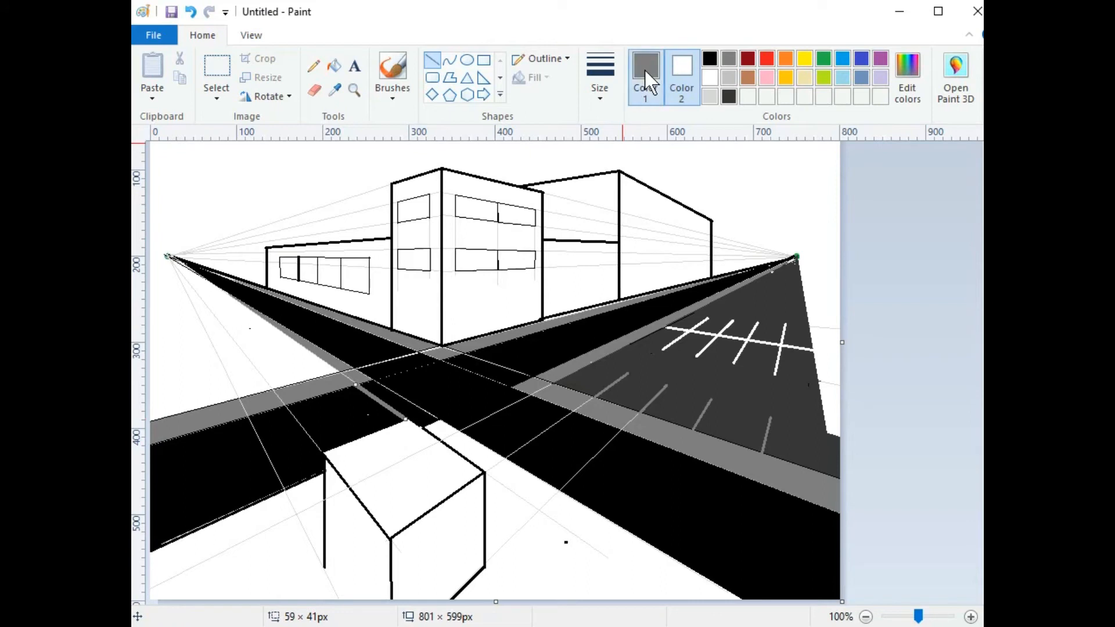
{"action": "left_click", "coordinate": [707, 76]}
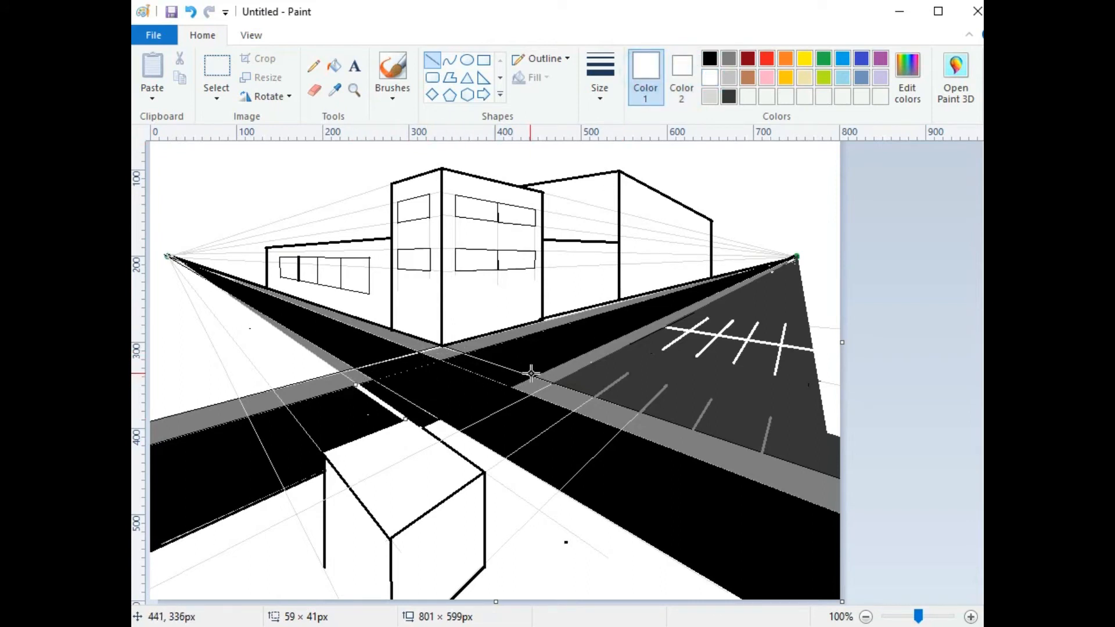
{"action": "left_click_drag", "start_coordinate": [534, 375], "coordinate": [464, 351]}
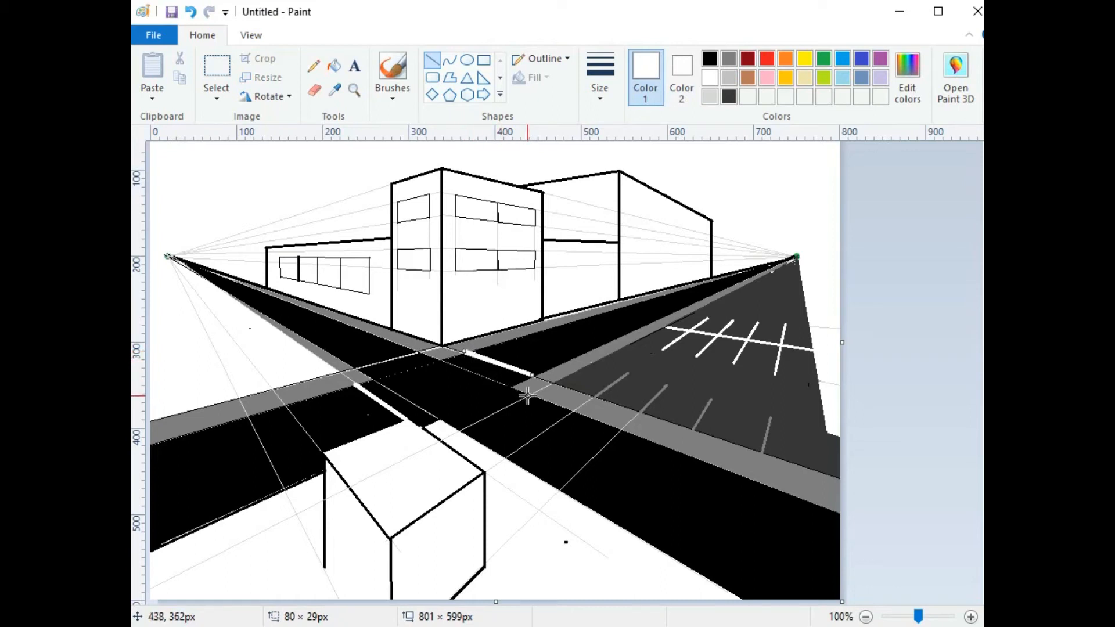
{"action": "left_click_drag", "start_coordinate": [528, 397], "coordinate": [422, 353]}
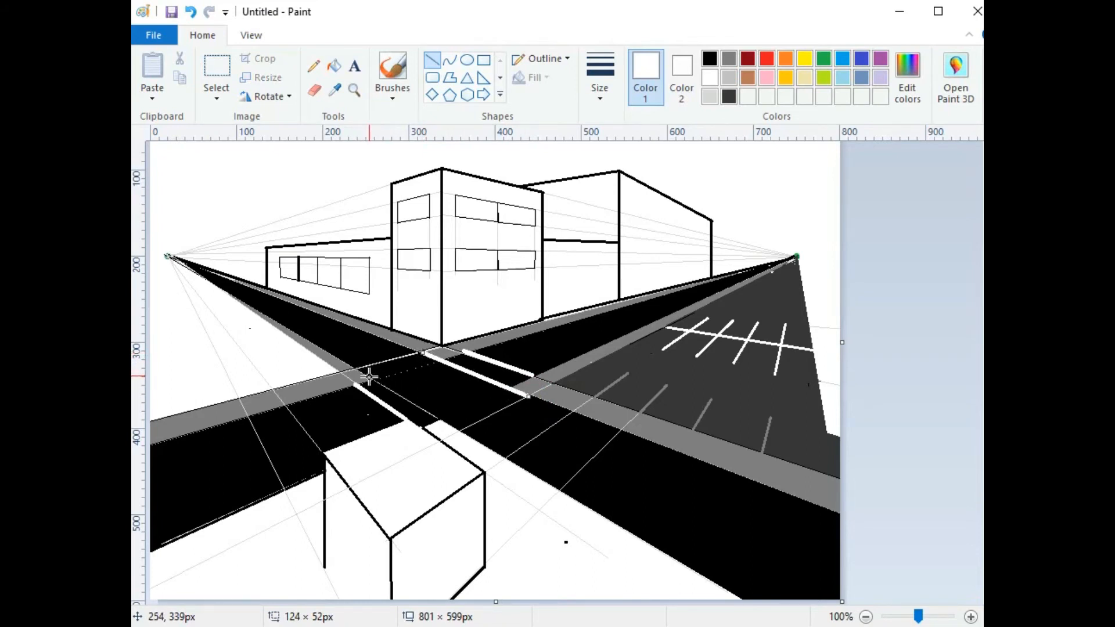
{"action": "left_click_drag", "start_coordinate": [375, 381], "coordinate": [436, 419]}
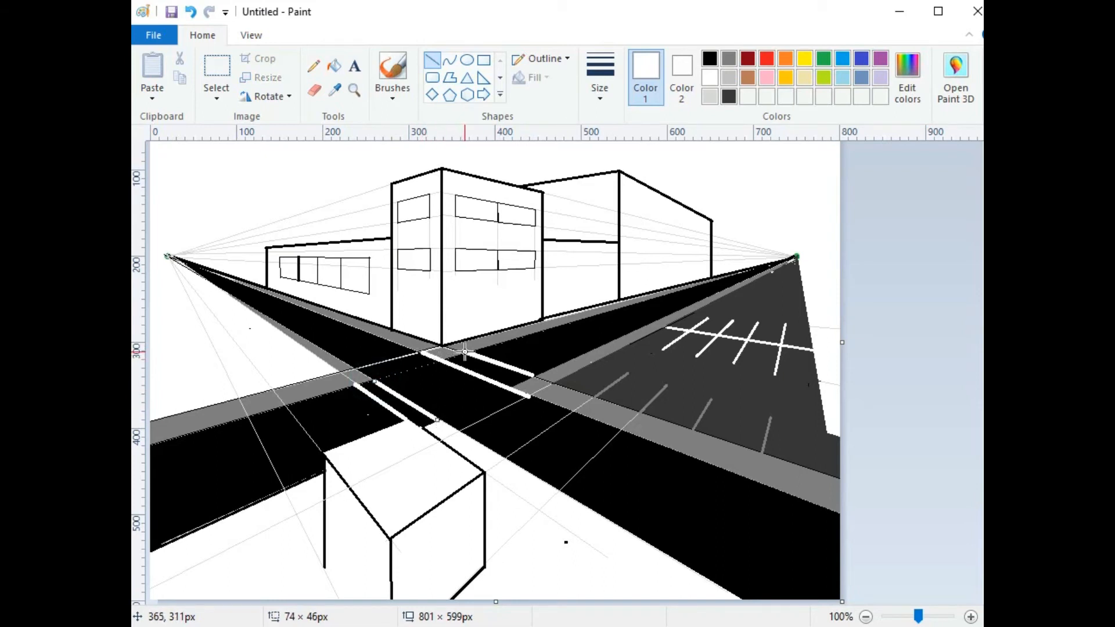
{"action": "left_click_drag", "start_coordinate": [464, 351], "coordinate": [356, 386]}
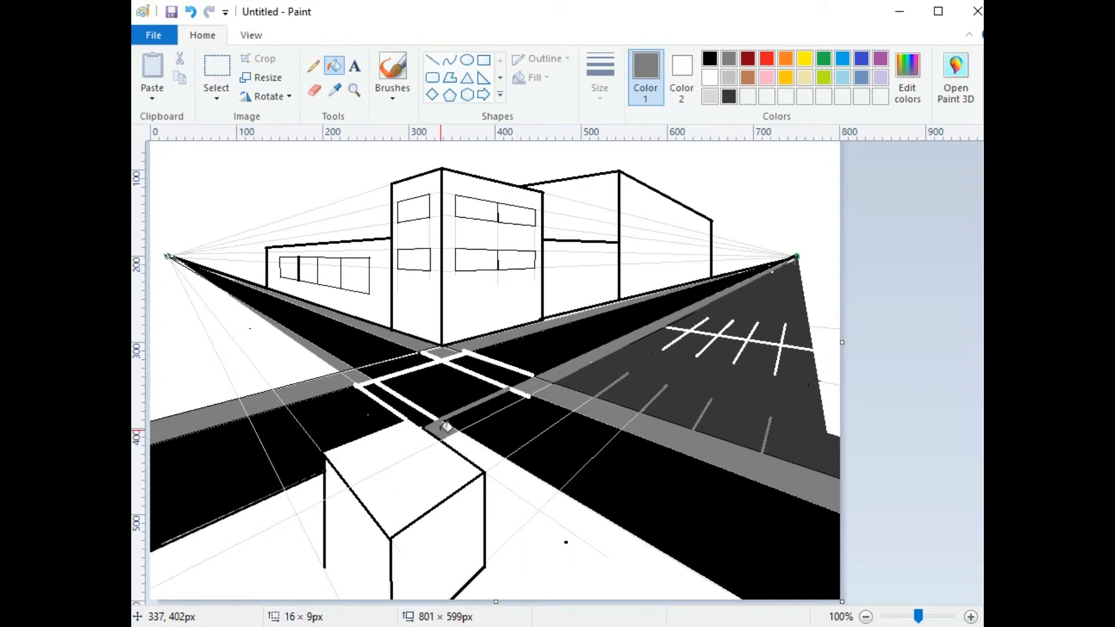
Step: Draw a grey sidewalk boundary line from the road's near edge to the canvas bottom
{"action": "left_click", "coordinate": [595, 515]}
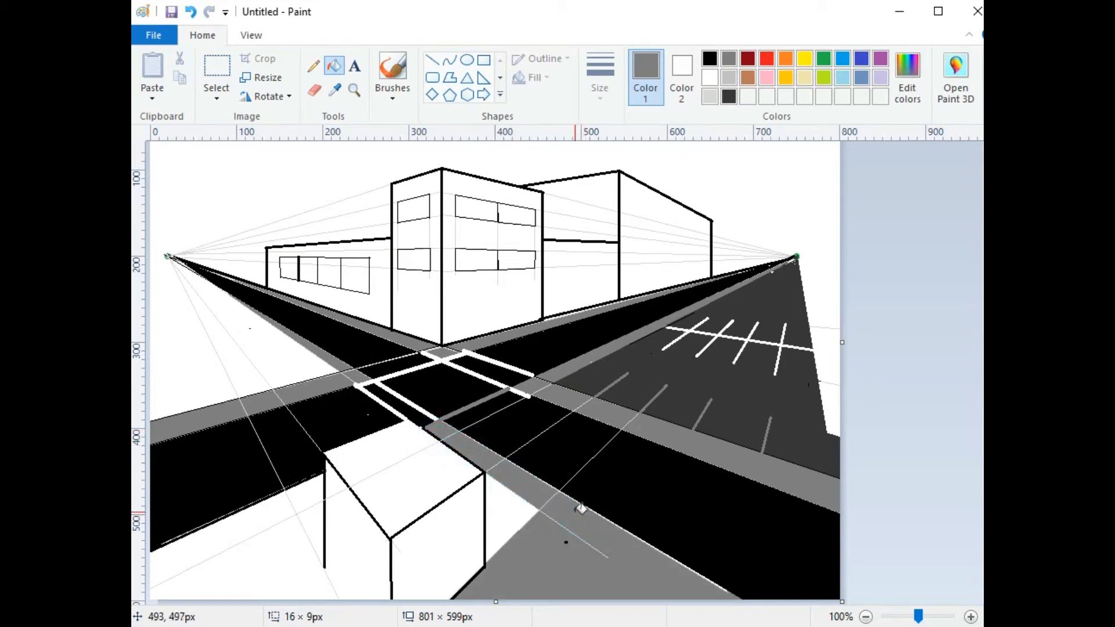
{"action": "key", "text": "ctrl+z"}
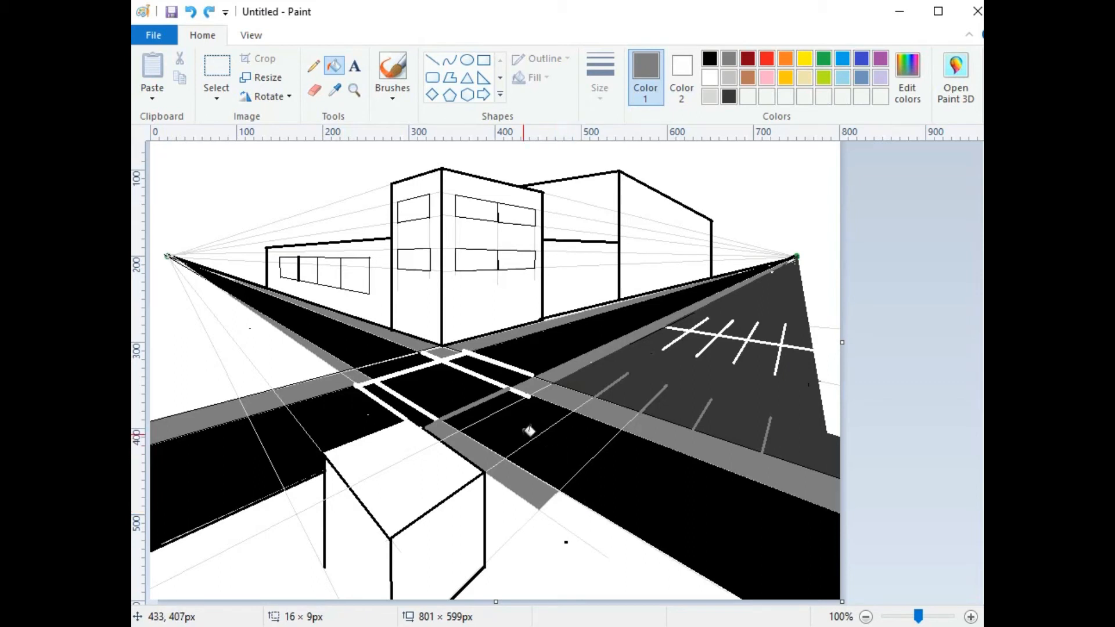
{"action": "left_click", "coordinate": [432, 60]}
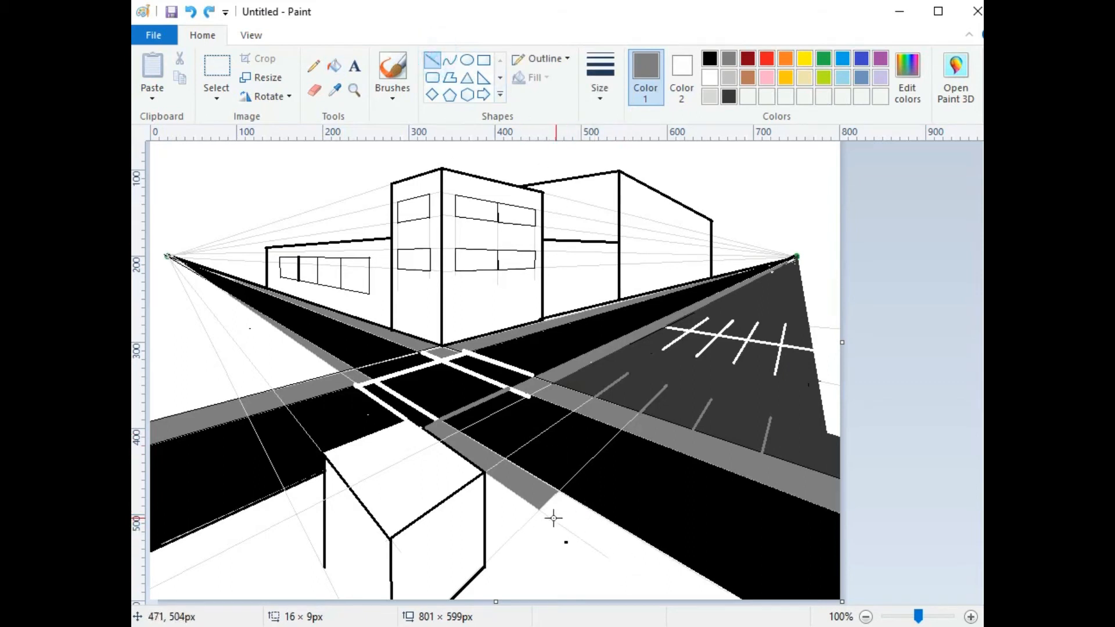
{"action": "left_click_drag", "start_coordinate": [540, 509], "coordinate": [753, 625]}
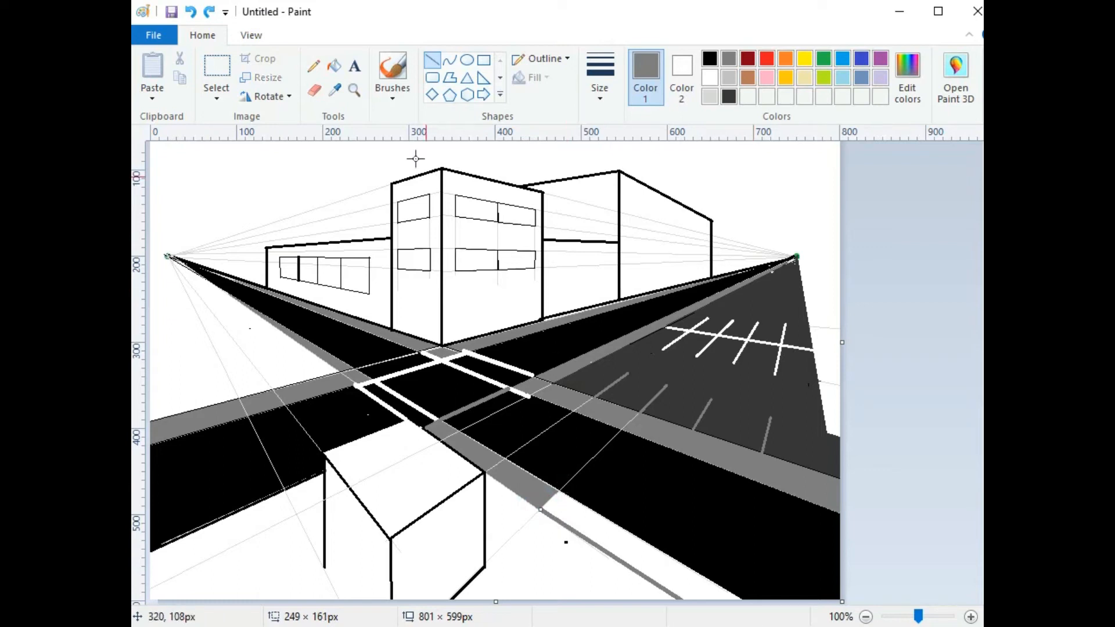
Step: Fill the white strip between the grey boundary line and the lower road with grey
{"action": "left_click", "coordinate": [335, 68]}
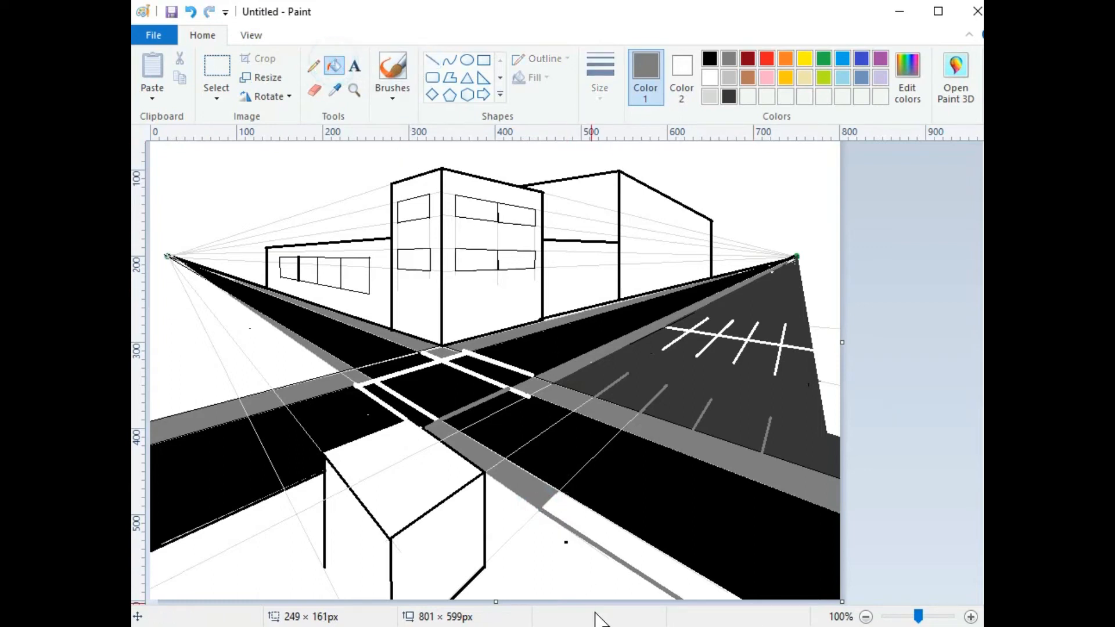
{"action": "left_click", "coordinate": [602, 524]}
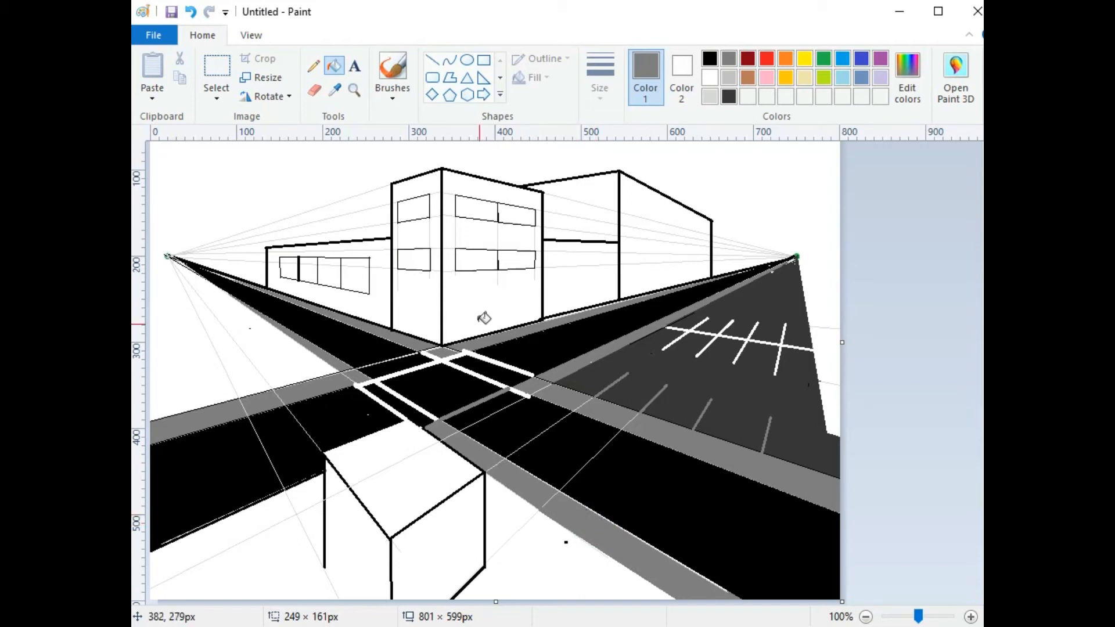
{"action": "left_click", "coordinate": [433, 59]}
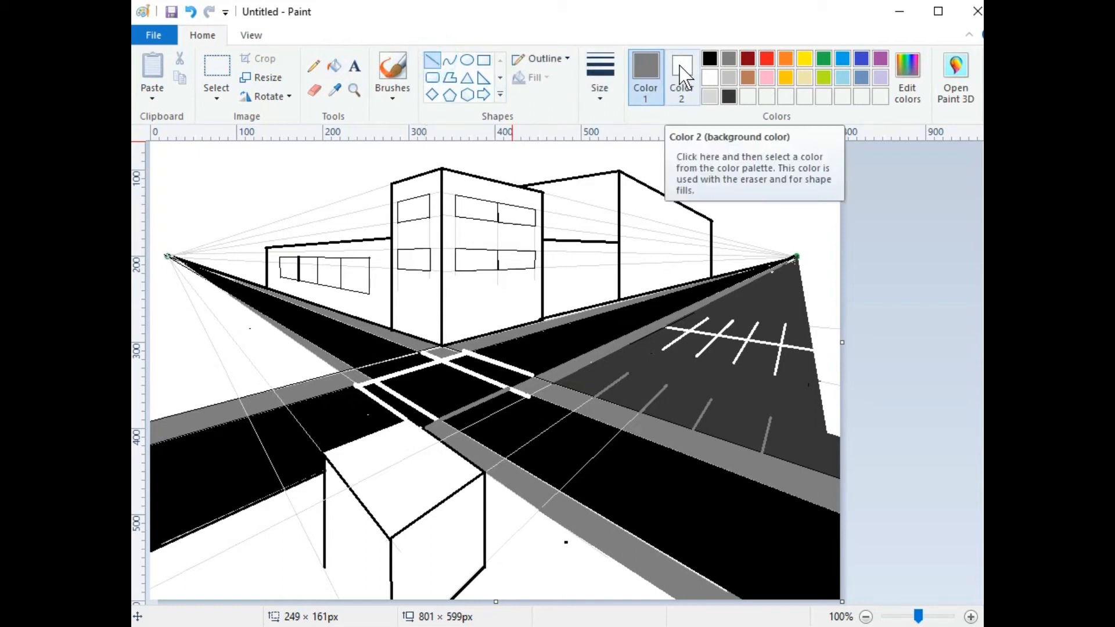
Step: With white as the drawing colour, draw white edges along the crosswalk sides
{"action": "left_click", "coordinate": [709, 79]}
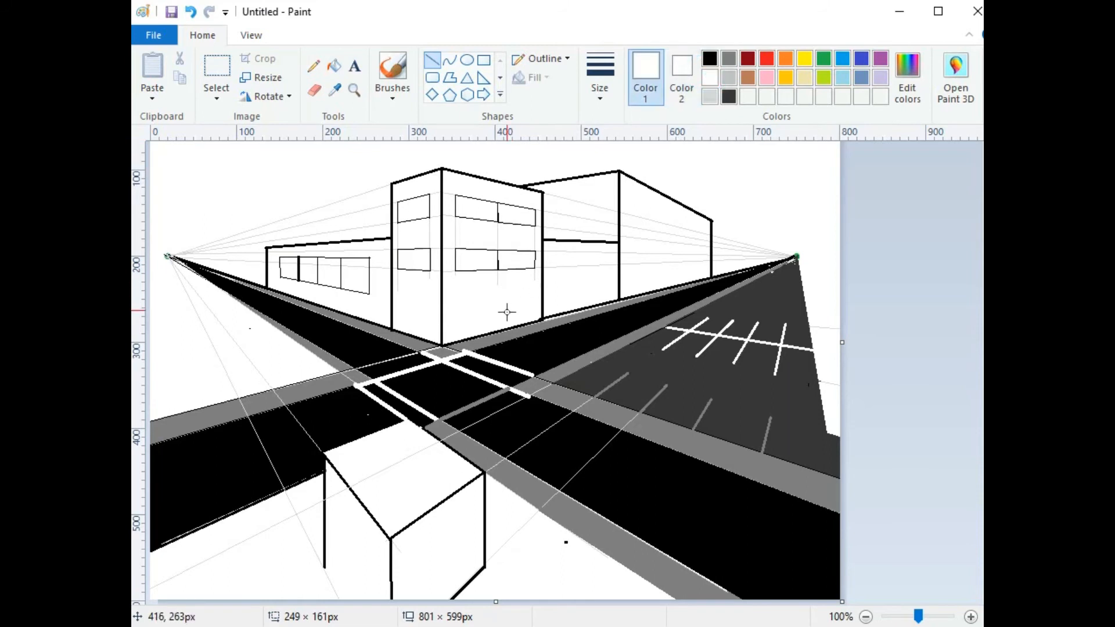
{"action": "left_click_drag", "start_coordinate": [418, 350], "coordinate": [359, 368]}
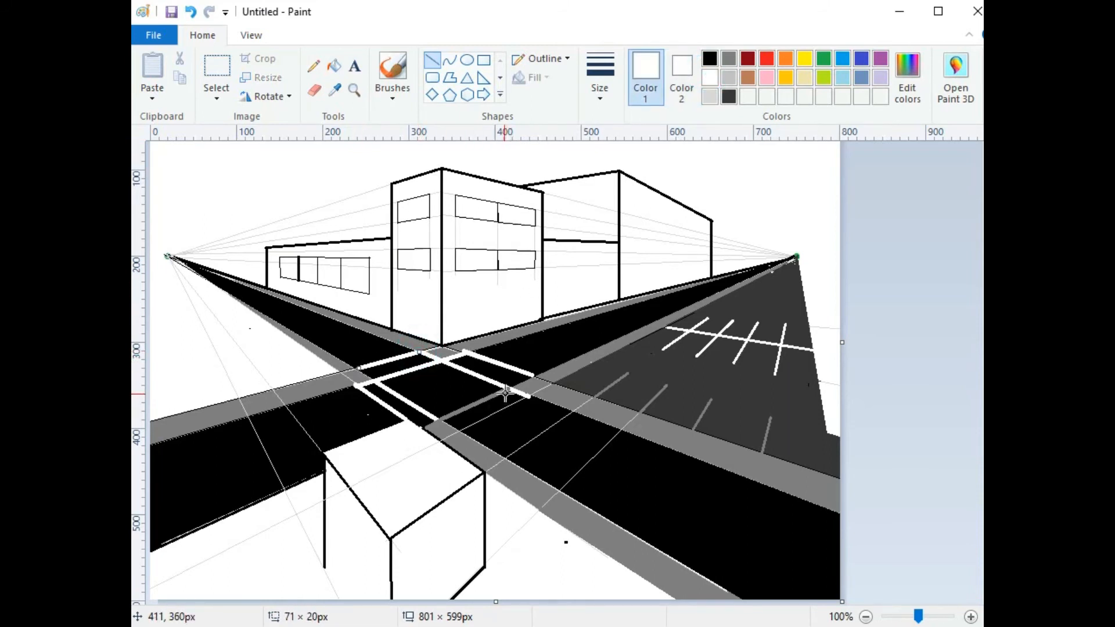
{"action": "left_click_drag", "start_coordinate": [507, 387], "coordinate": [440, 417]}
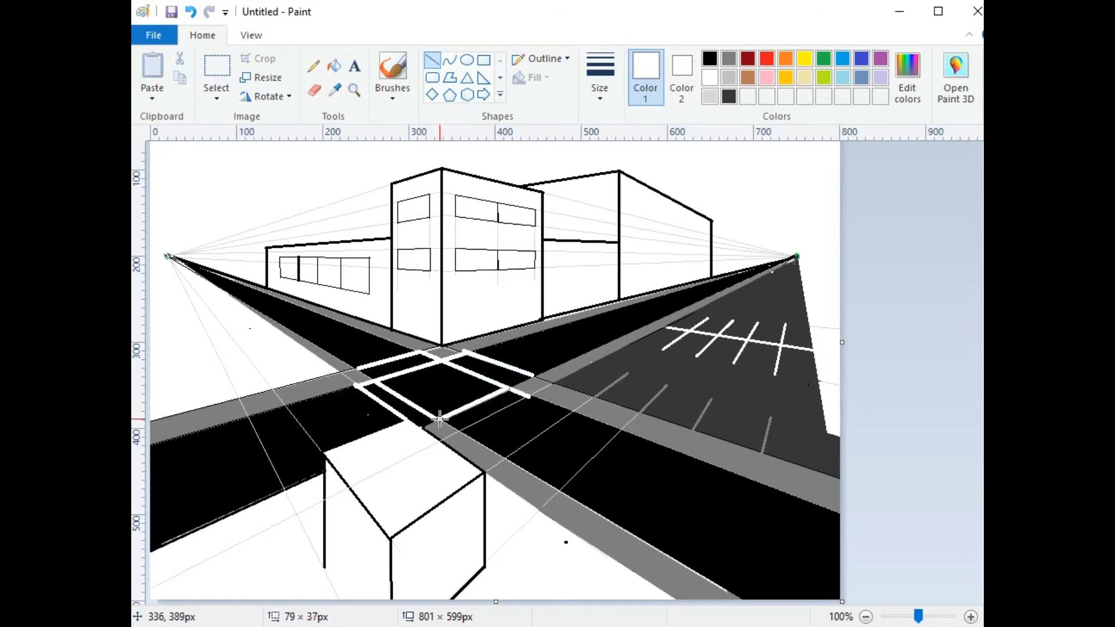
{"action": "left_click_drag", "start_coordinate": [527, 398], "coordinate": [456, 429]}
{"action": "mouse_move", "coordinate": [381, 384]}
{"action": "left_mouse_down"}
{"action": "mouse_move", "coordinate": [380, 399]}
{"action": "mouse_move", "coordinate": [398, 397]}
{"action": "mouse_move", "coordinate": [413, 418]}
{"action": "mouse_move", "coordinate": [458, 427]}
{"action": "mouse_move", "coordinate": [471, 410]}
{"action": "mouse_move", "coordinate": [470, 420]}
{"action": "left_mouse_up"}
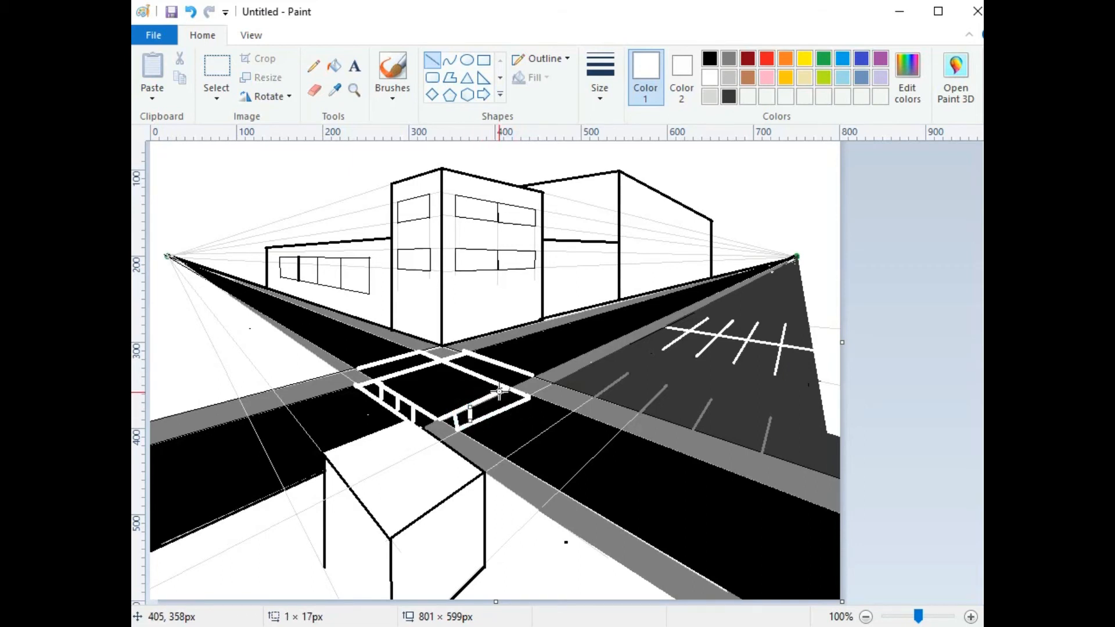
Step: Add short white stripes across the crosswalks on each side of the intersection
{"action": "mouse_move", "coordinate": [503, 389]}
{"action": "left_mouse_down"}
{"action": "mouse_move", "coordinate": [504, 407]}
{"action": "mouse_move", "coordinate": [488, 399]}
{"action": "mouse_move", "coordinate": [487, 417]}
{"action": "left_mouse_up"}
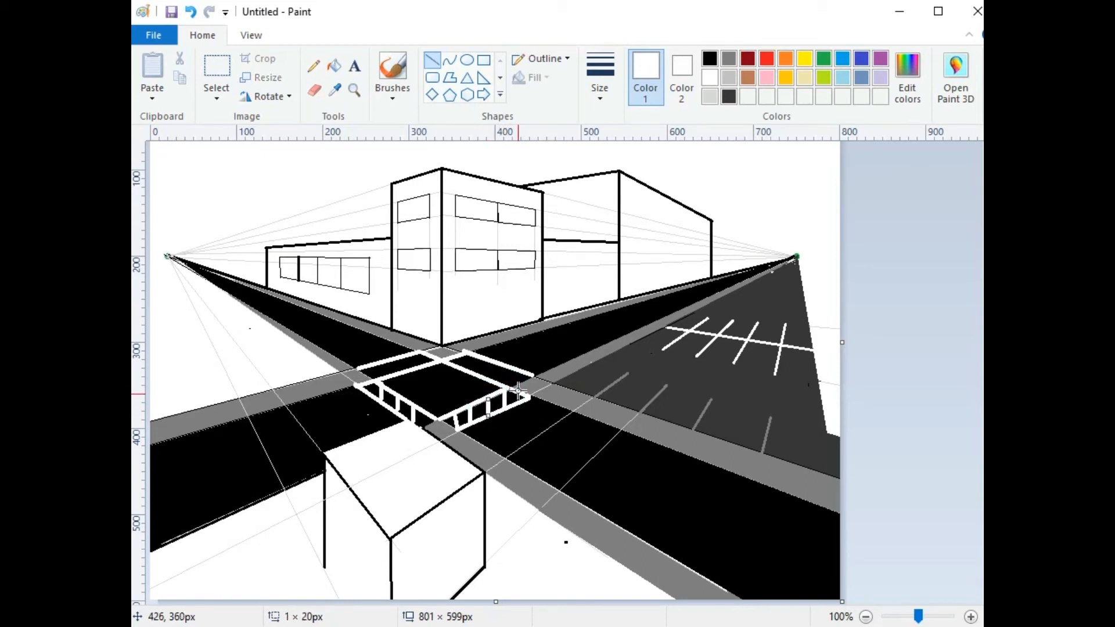
{"action": "mouse_move", "coordinate": [506, 365]}
{"action": "left_mouse_down"}
{"action": "mouse_move", "coordinate": [504, 384]}
{"action": "mouse_move", "coordinate": [494, 378]}
{"action": "left_mouse_up"}
{"action": "mouse_move", "coordinate": [464, 351]}
{"action": "left_mouse_down"}
{"action": "mouse_move", "coordinate": [465, 367]}
{"action": "mouse_move", "coordinate": [481, 358]}
{"action": "mouse_move", "coordinate": [478, 372]}
{"action": "left_mouse_up"}
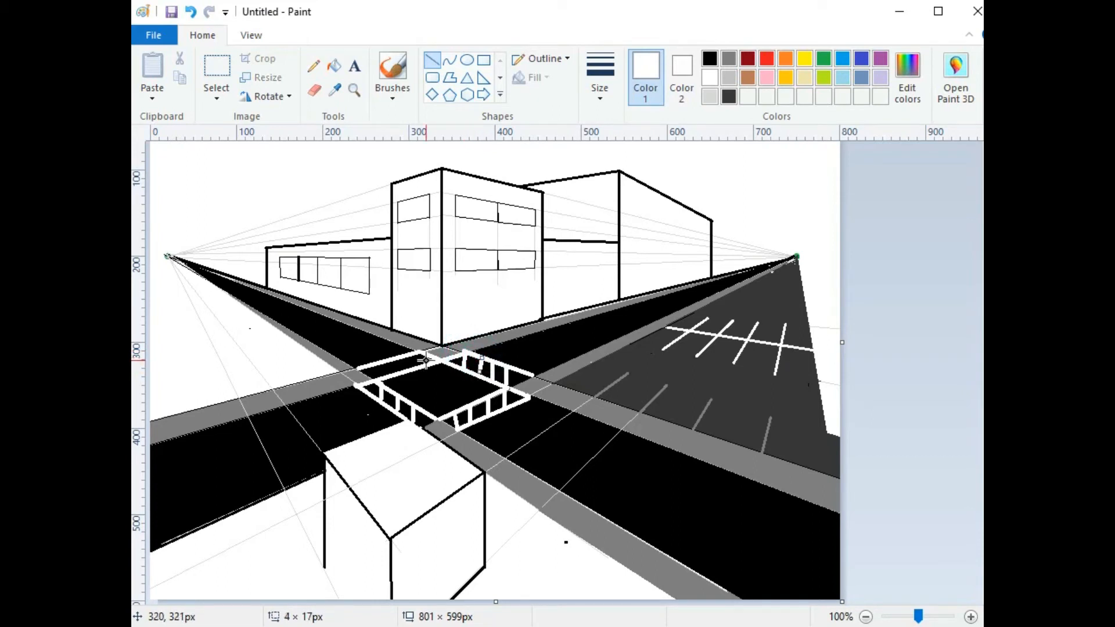
{"action": "mouse_move", "coordinate": [420, 351]}
{"action": "left_mouse_down"}
{"action": "mouse_move", "coordinate": [420, 367]}
{"action": "mouse_move", "coordinate": [375, 364]}
{"action": "mouse_move", "coordinate": [377, 376]}
{"action": "mouse_move", "coordinate": [390, 371]}
{"action": "left_mouse_up"}
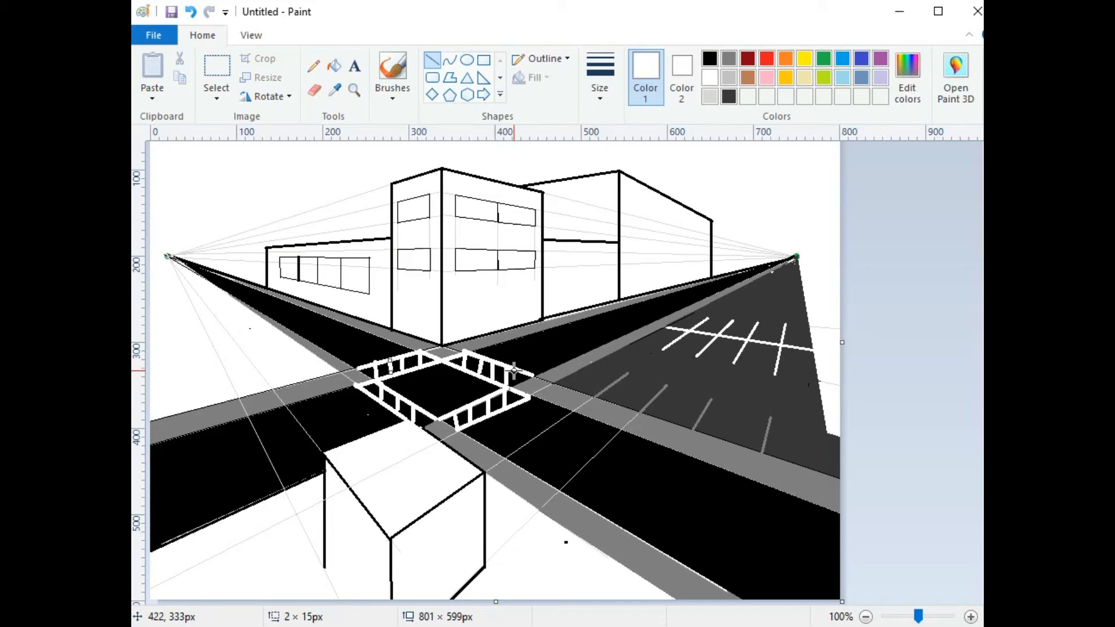
{"action": "left_click_drag", "start_coordinate": [518, 371], "coordinate": [518, 380]}
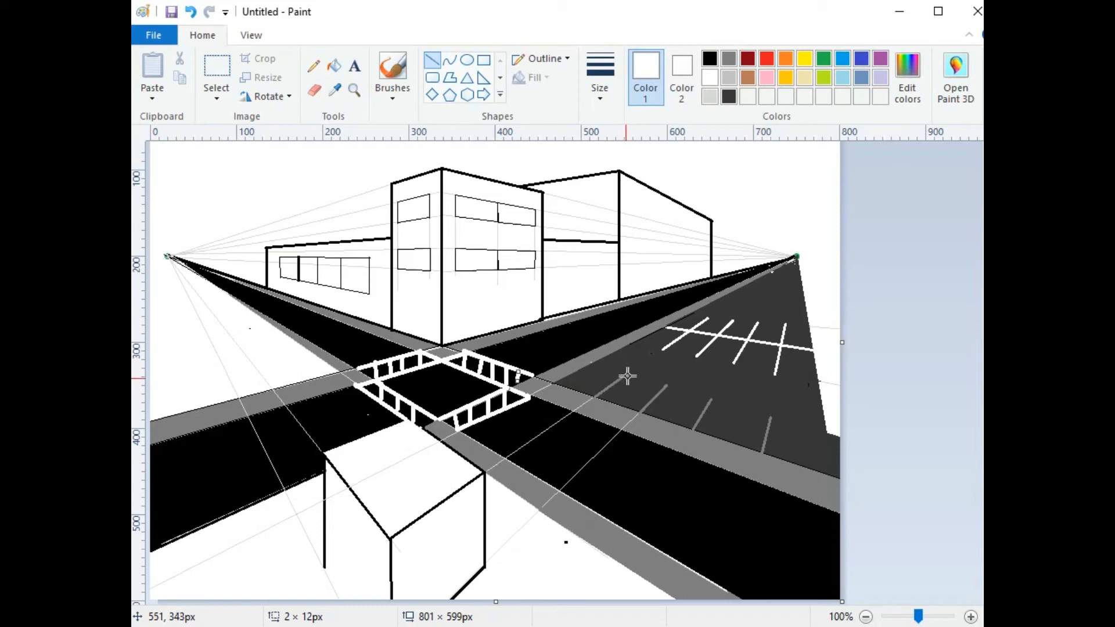
Step: Draw four short white lane dashes along the dark road toward the right vanishing point
{"action": "left_click_drag", "start_coordinate": [631, 370], "coordinate": [594, 395]}
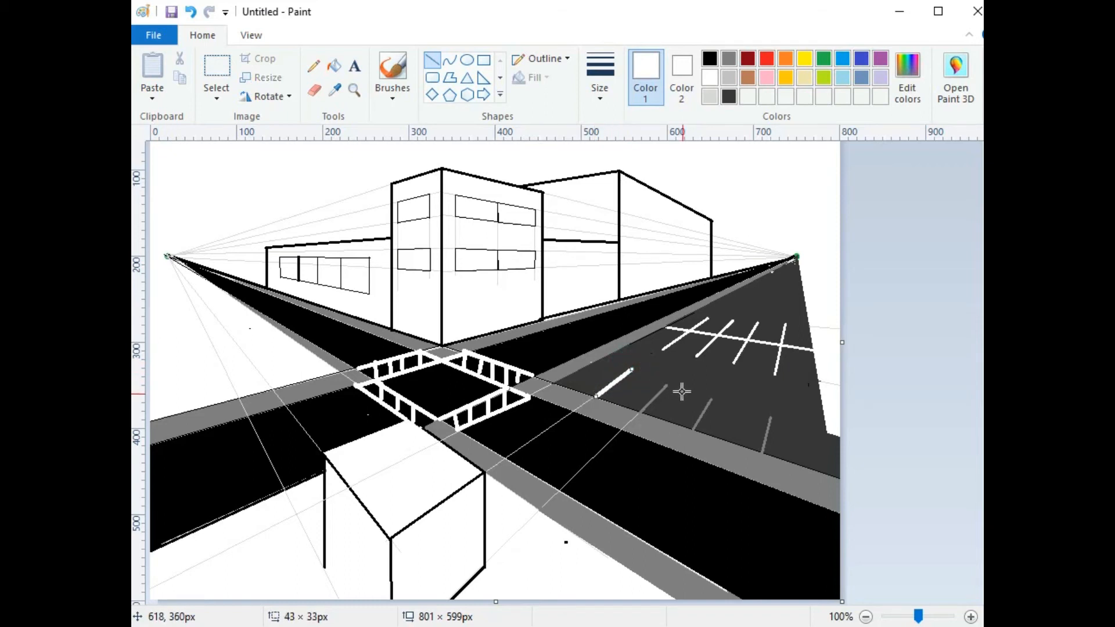
{"action": "left_click_drag", "start_coordinate": [667, 386], "coordinate": [643, 410]}
{"action": "left_click_drag", "start_coordinate": [712, 400], "coordinate": [695, 427]}
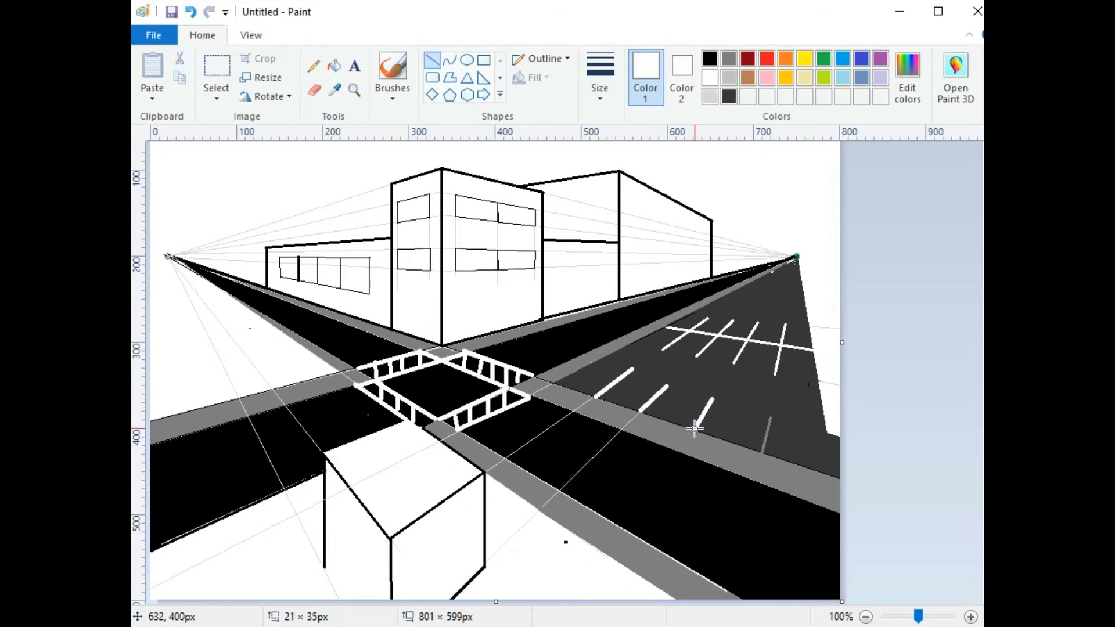
{"action": "left_click_drag", "start_coordinate": [772, 417], "coordinate": [764, 447]}
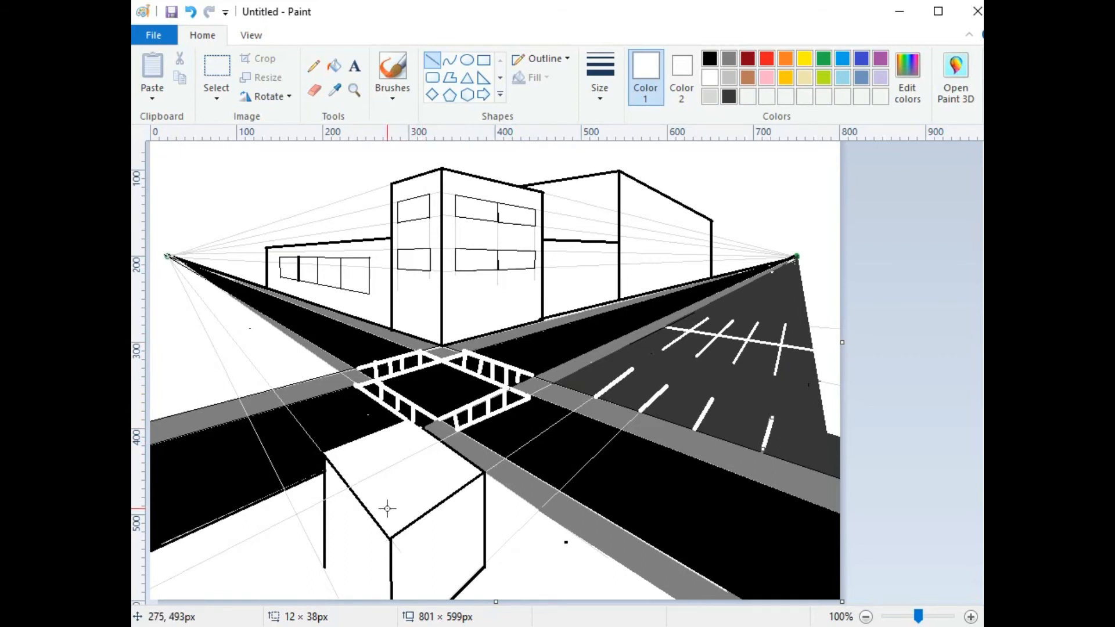
Step: Extend the lower building's left edge to the canvas bottom as a second-width black line
{"action": "left_click", "coordinate": [600, 81]}
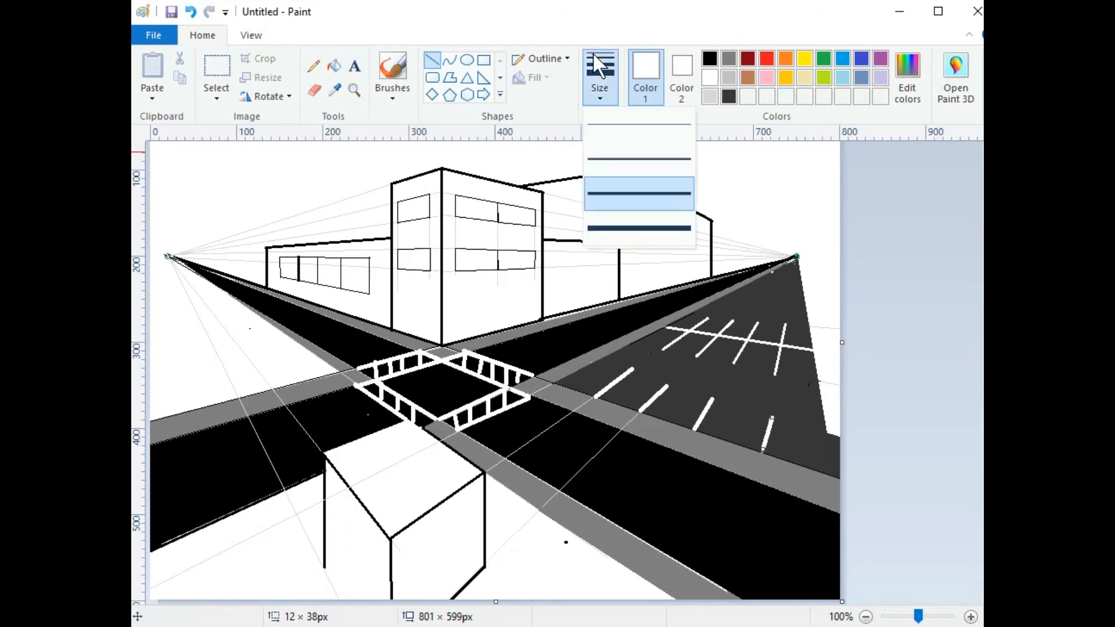
{"action": "left_click", "coordinate": [628, 162]}
{"action": "left_click_drag", "start_coordinate": [324, 565], "coordinate": [346, 613]}
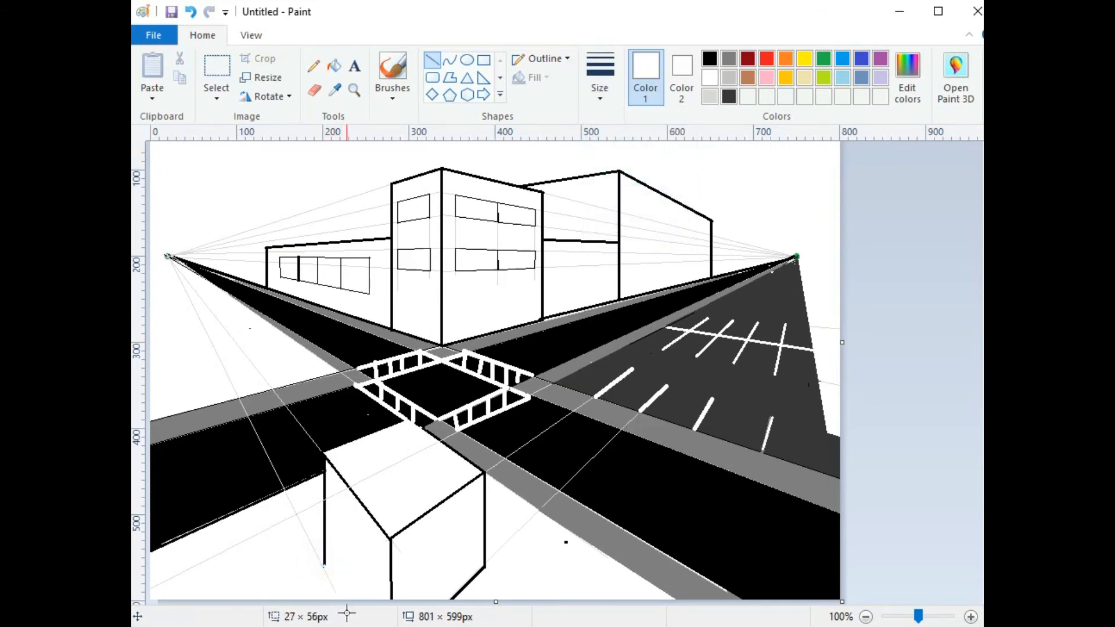
{"action": "left_click", "coordinate": [709, 58]}
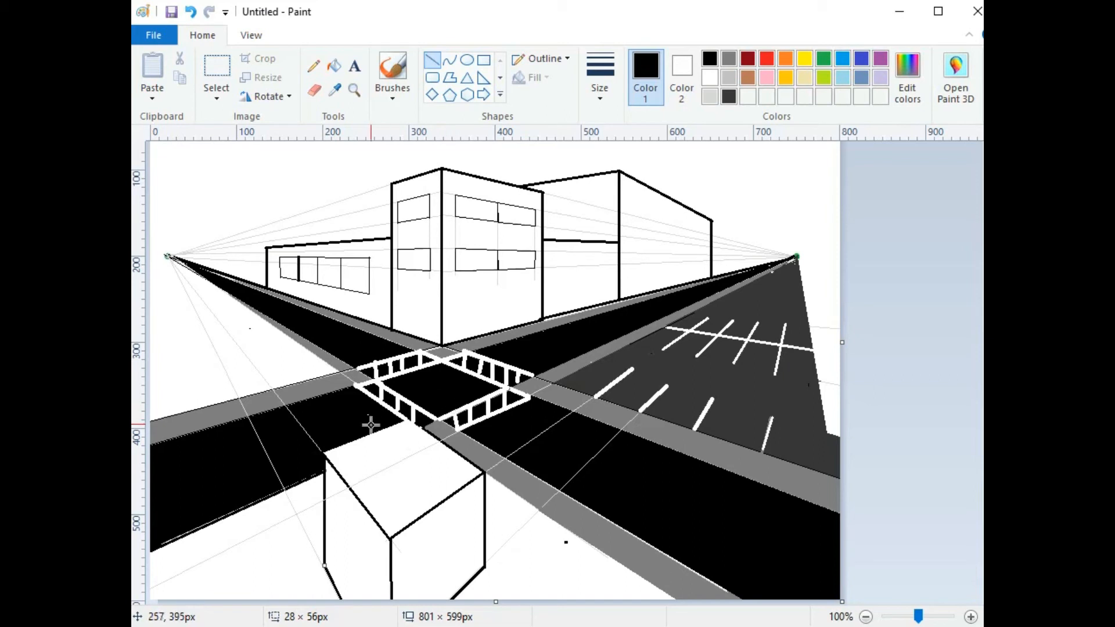
{"action": "left_click", "coordinate": [435, 60]}
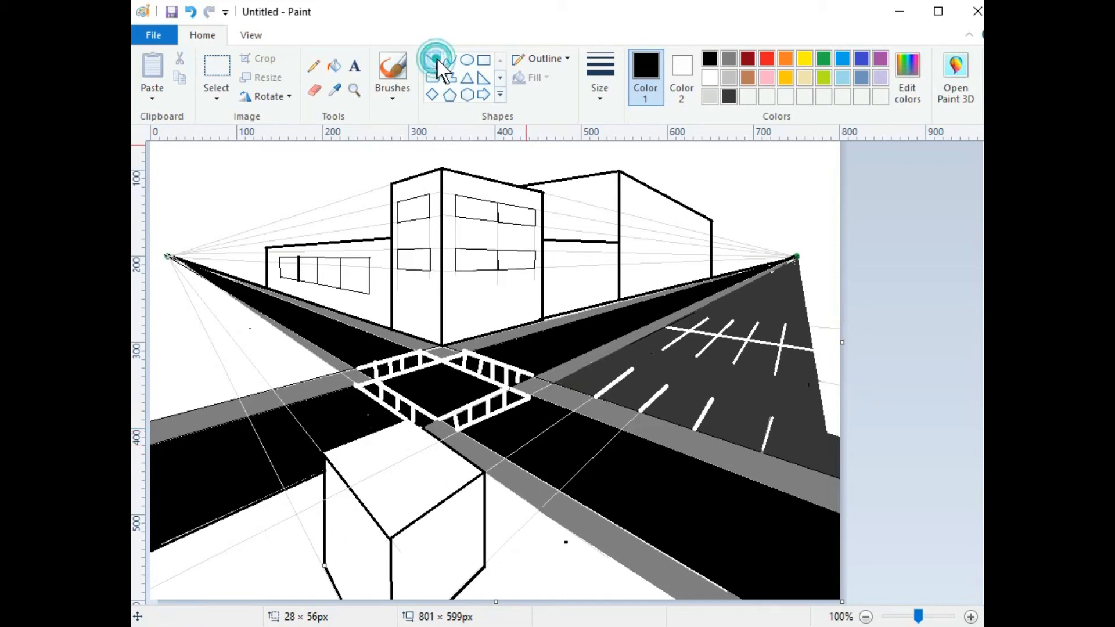
{"action": "left_click", "coordinate": [596, 81]}
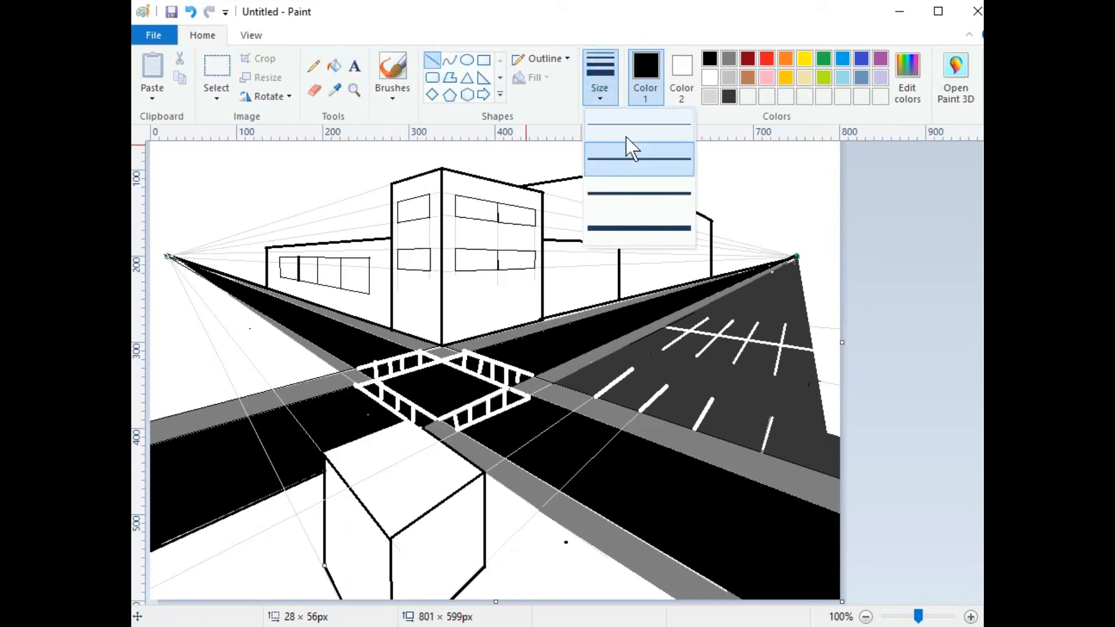
Step: Draw a thick light grey vertical pole at the crosswalk's left corner
{"action": "left_click", "coordinate": [730, 69]}
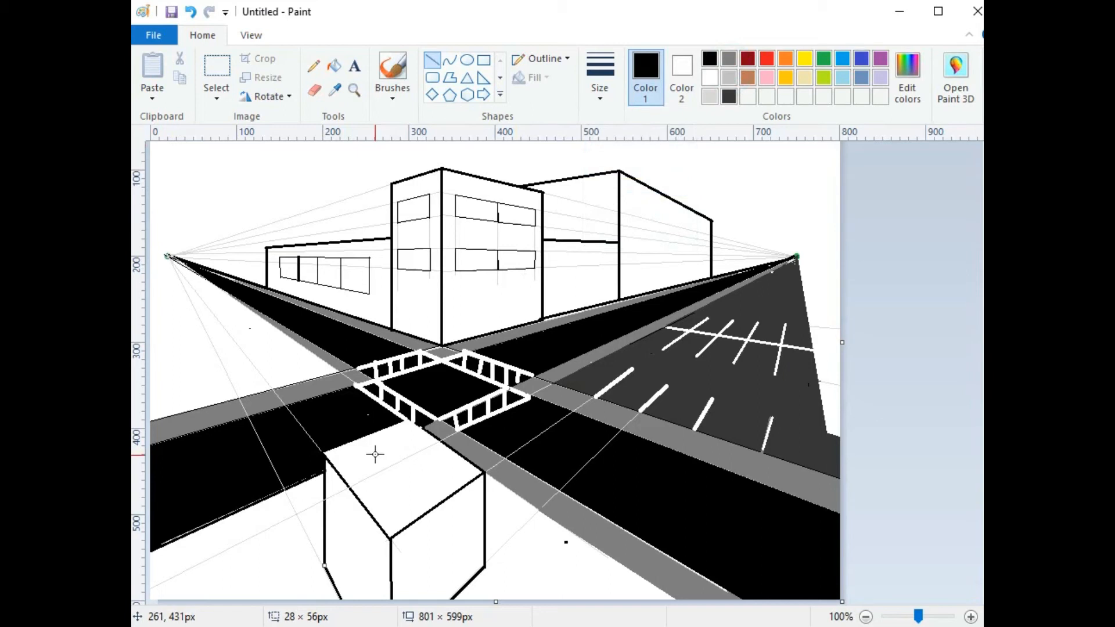
{"action": "left_click_drag", "start_coordinate": [376, 449], "coordinate": [376, 363]}
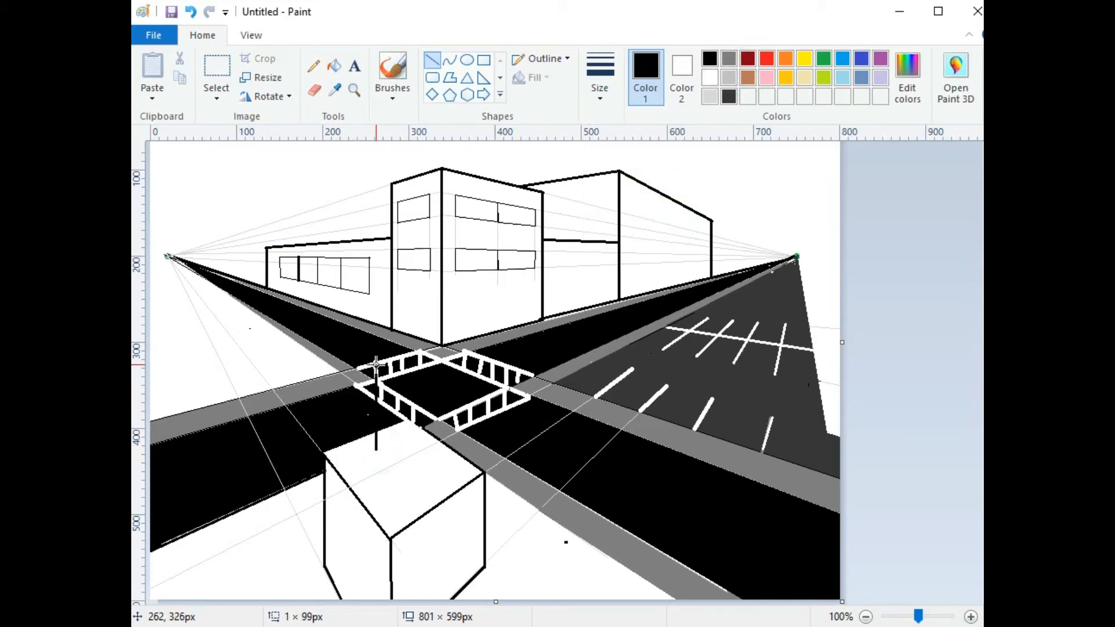
{"action": "left_click", "coordinate": [729, 57]}
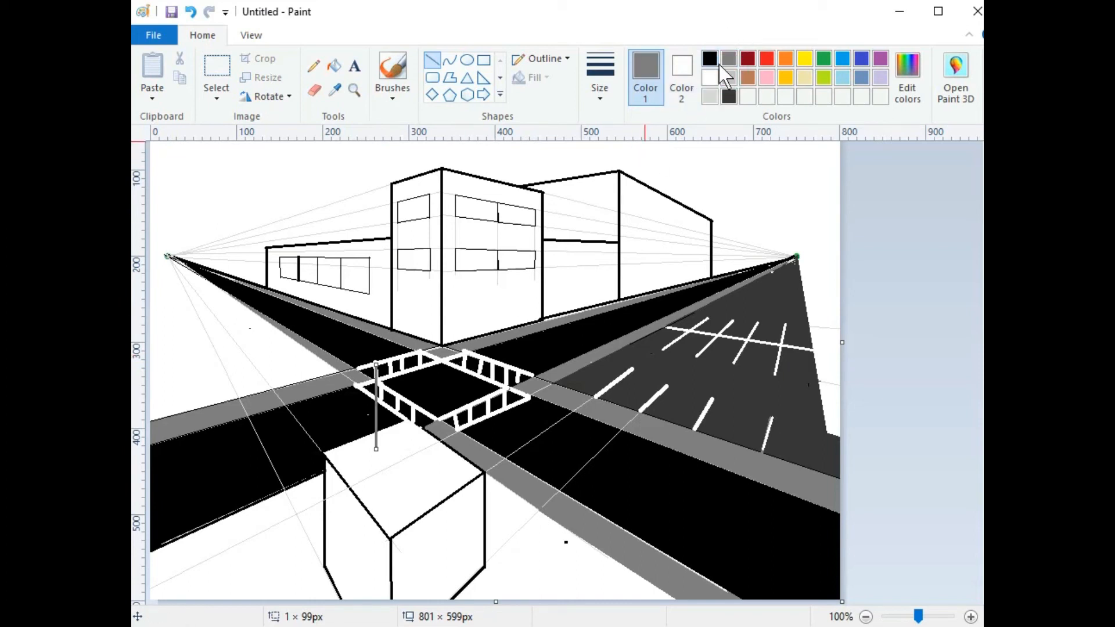
{"action": "left_click", "coordinate": [729, 75]}
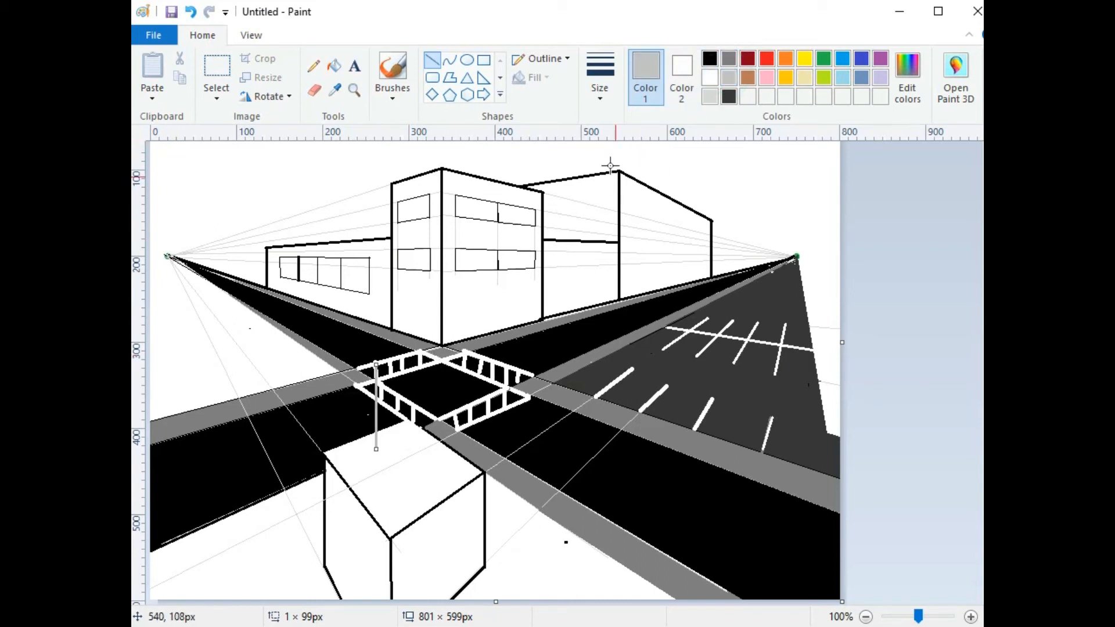
{"action": "left_click", "coordinate": [605, 74]}
{"action": "left_click", "coordinate": [604, 185]}
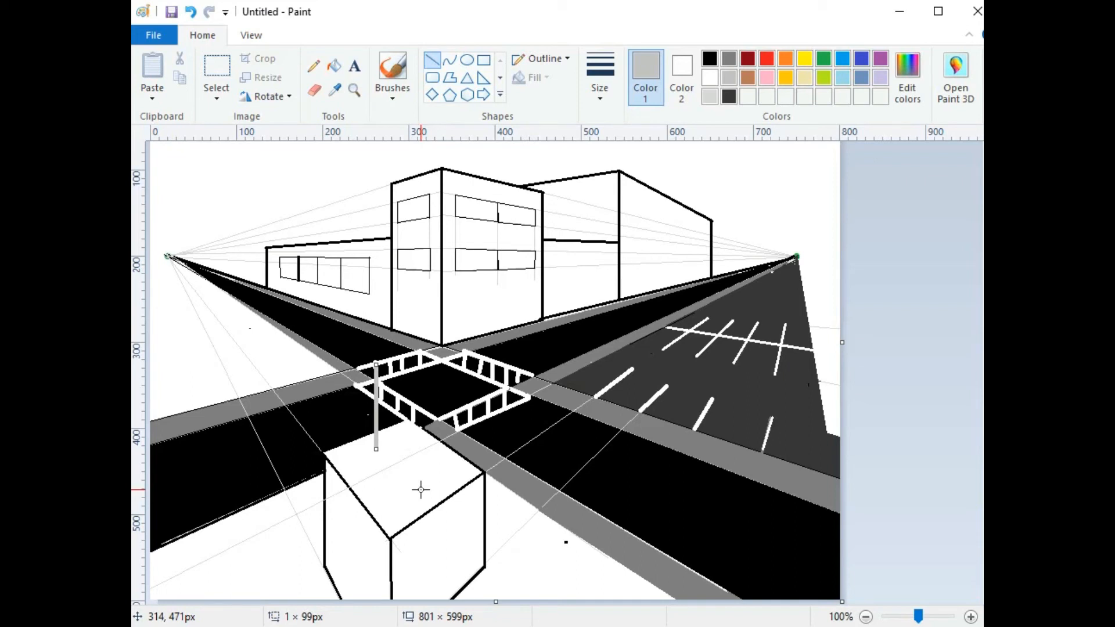
{"action": "left_click", "coordinate": [430, 474]}
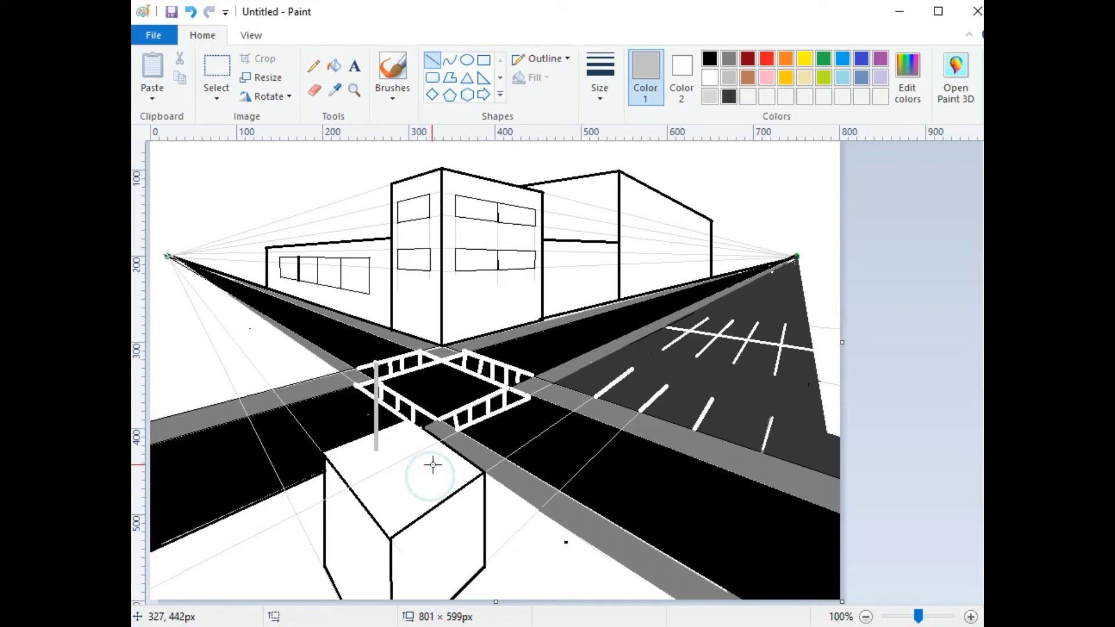
Step: Switch to the thinnest line width with light grey as the drawing colour
{"action": "left_click", "coordinate": [589, 78]}
{"action": "left_click", "coordinate": [601, 130]}
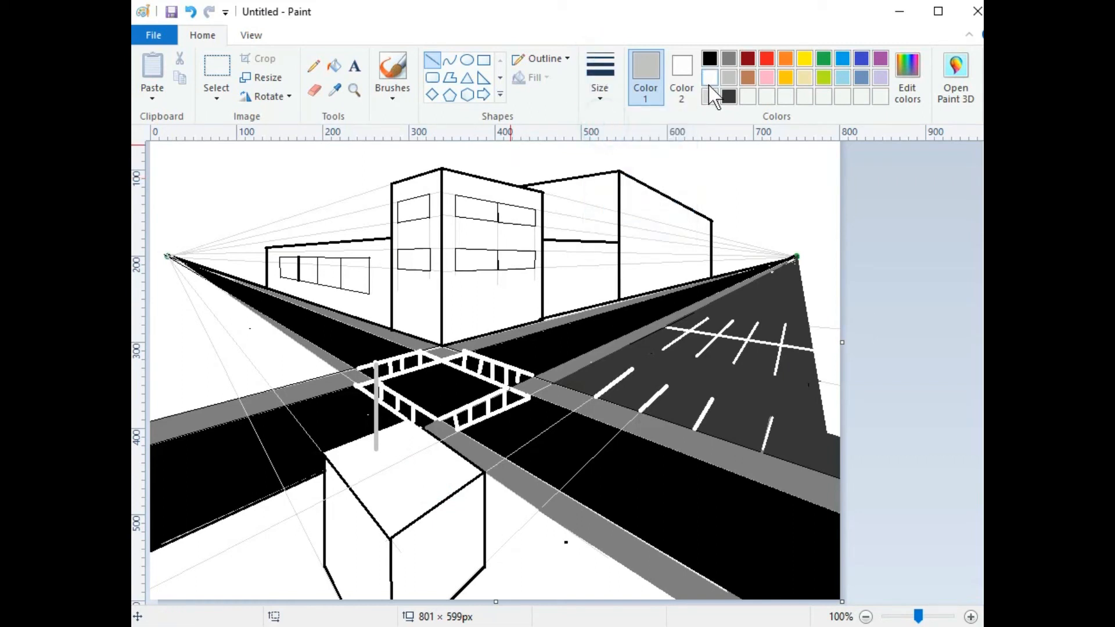
{"action": "left_click", "coordinate": [709, 92]}
Step: Using a left-vanishing-point guide, draw a thin line from the post top across the crosswalk
{"action": "left_click_drag", "start_coordinate": [166, 256], "coordinate": [419, 492]}
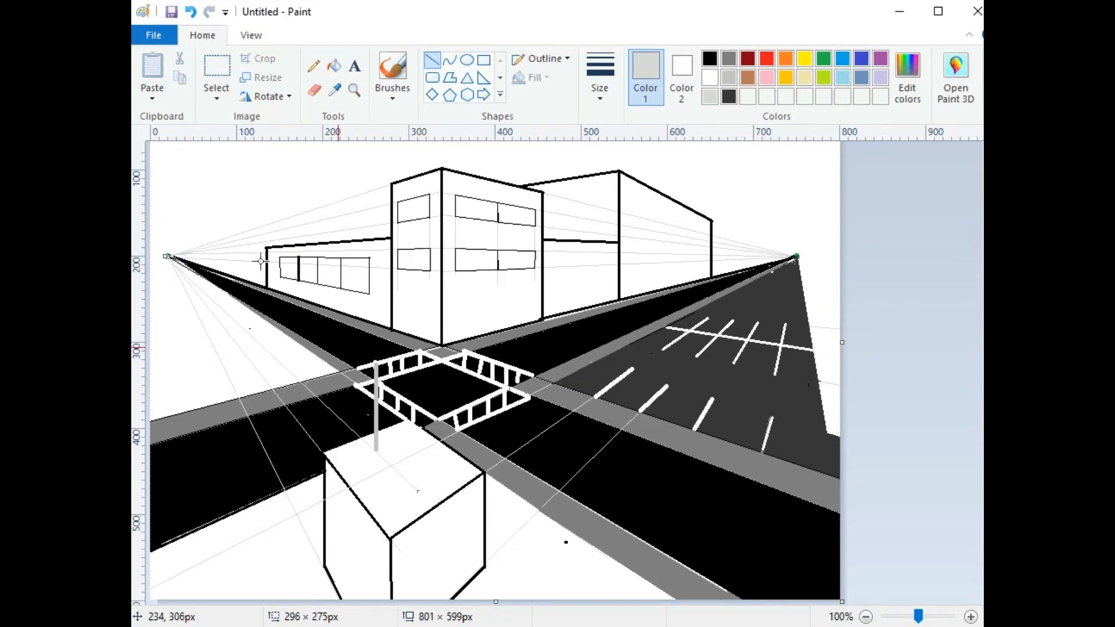
{"action": "left_click", "coordinate": [166, 190]}
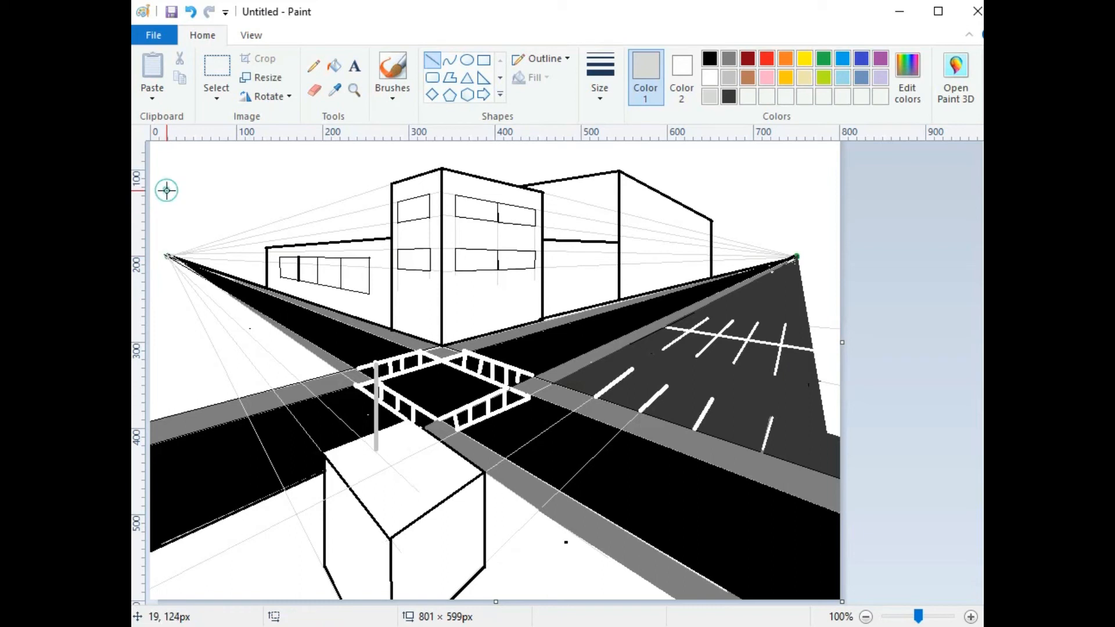
{"action": "left_click_drag", "start_coordinate": [168, 256], "coordinate": [503, 426]}
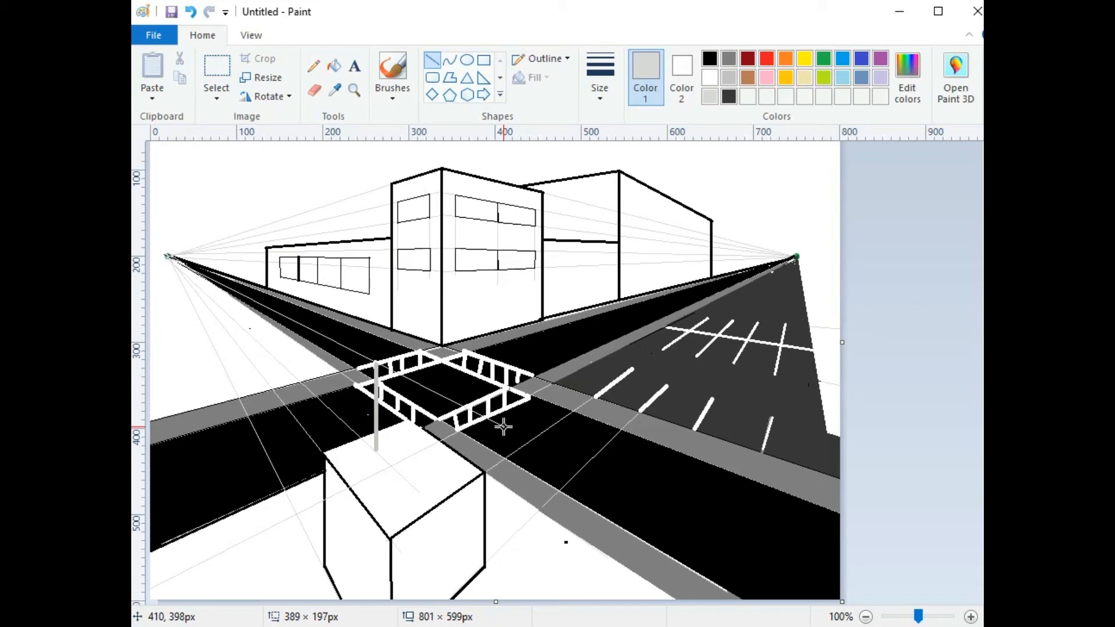
{"action": "left_click_drag", "start_coordinate": [503, 426], "coordinate": [440, 396]}
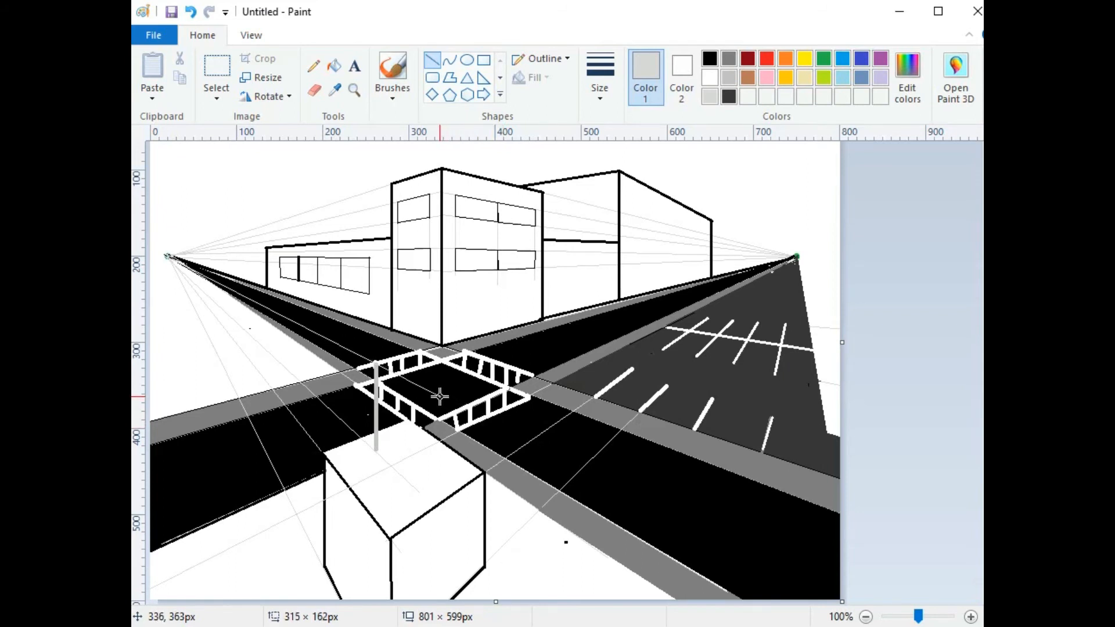
{"action": "mouse_move", "coordinate": [440, 397]}
{"action": "left_mouse_down"}
{"action": "mouse_move", "coordinate": [400, 372]}
{"action": "mouse_move", "coordinate": [437, 394]}
{"action": "left_mouse_up"}
{"action": "left_click_drag", "start_coordinate": [437, 395], "coordinate": [164, 254]}
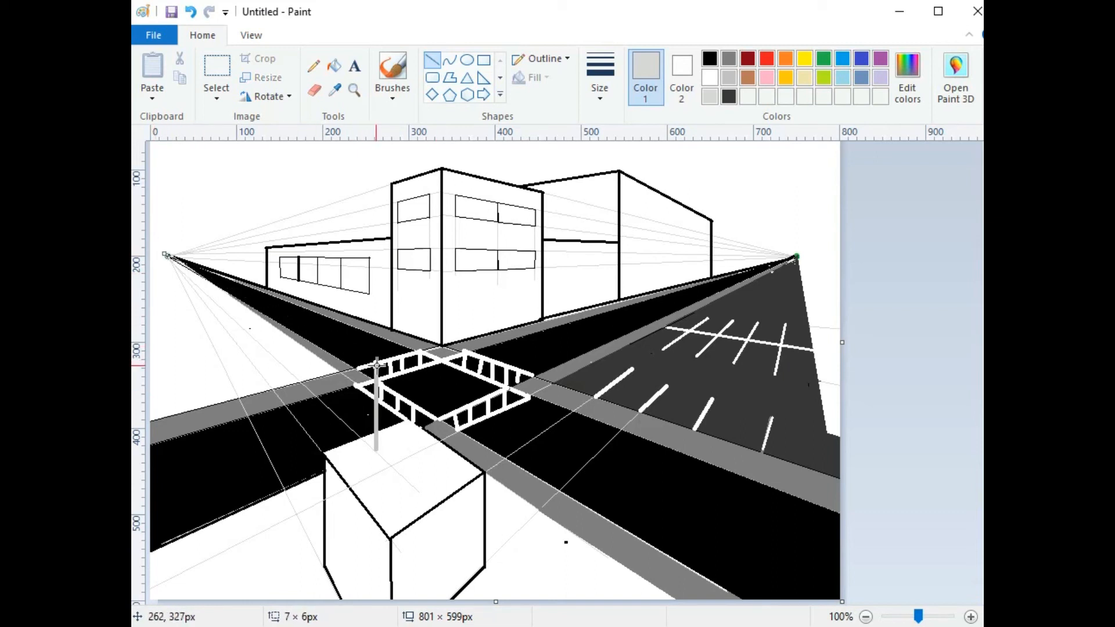
{"action": "left_click_drag", "start_coordinate": [377, 364], "coordinate": [438, 397]}
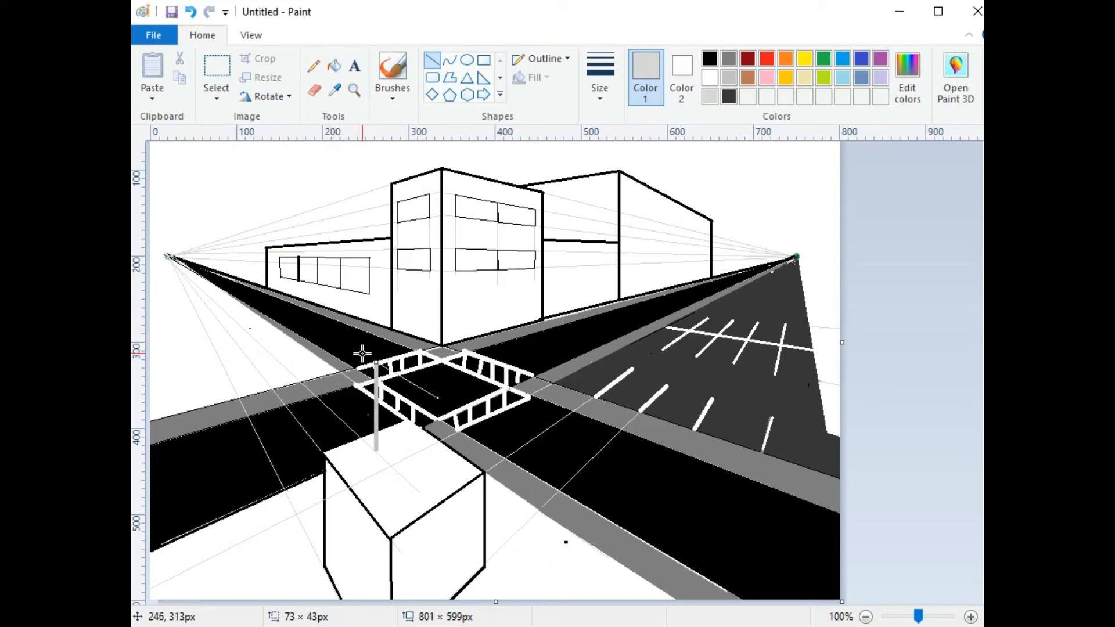
{"action": "left_click_drag", "start_coordinate": [361, 353], "coordinate": [461, 411]}
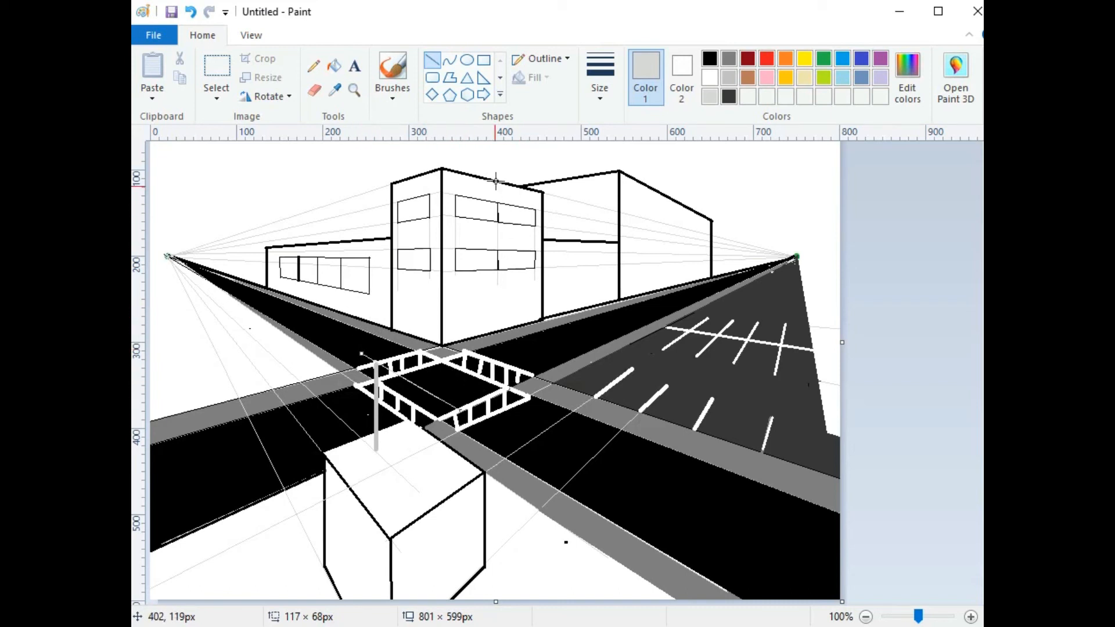
Step: Make the diagonal a thicker grey bar
{"action": "left_click", "coordinate": [603, 61]}
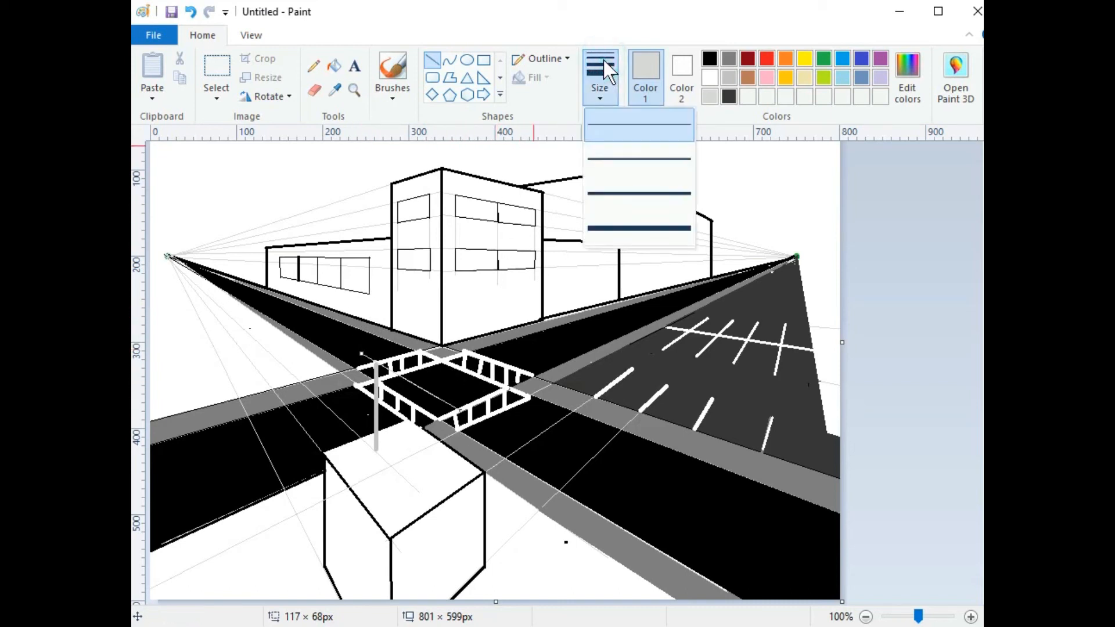
{"action": "left_click", "coordinate": [723, 75]}
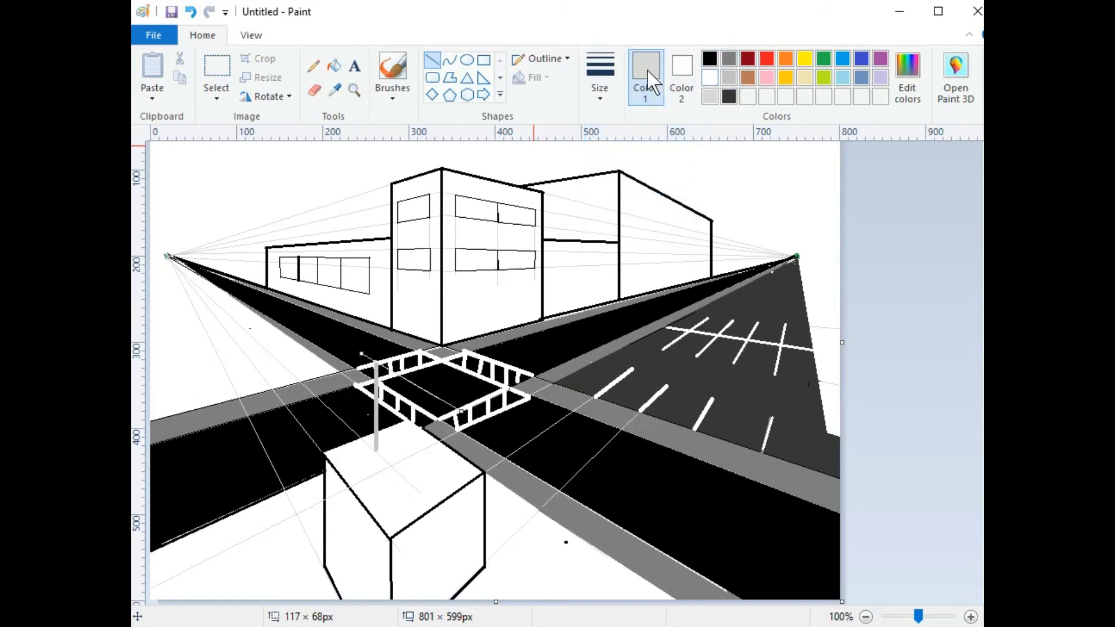
{"action": "left_click", "coordinate": [729, 78]}
{"action": "left_click", "coordinate": [602, 72]}
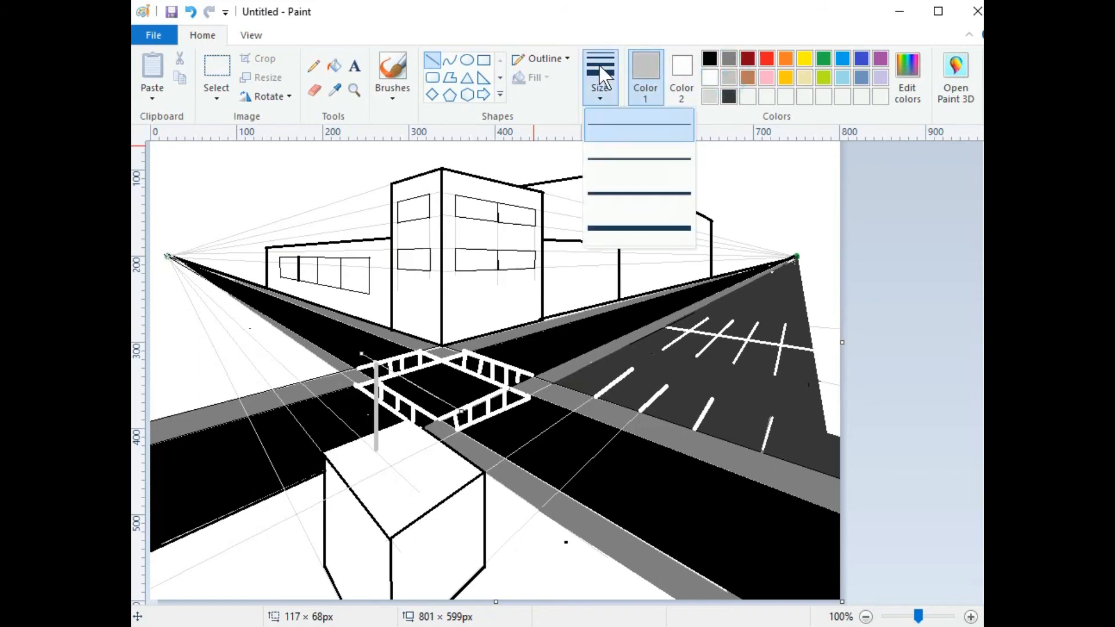
{"action": "left_click", "coordinate": [613, 193]}
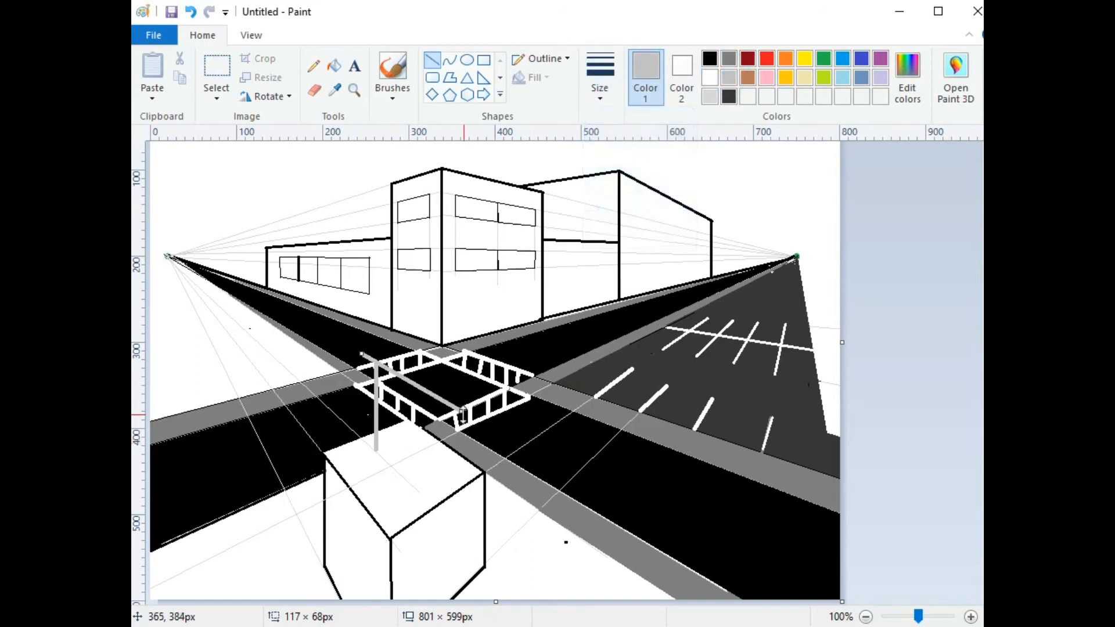
{"action": "left_click", "coordinate": [455, 375]}
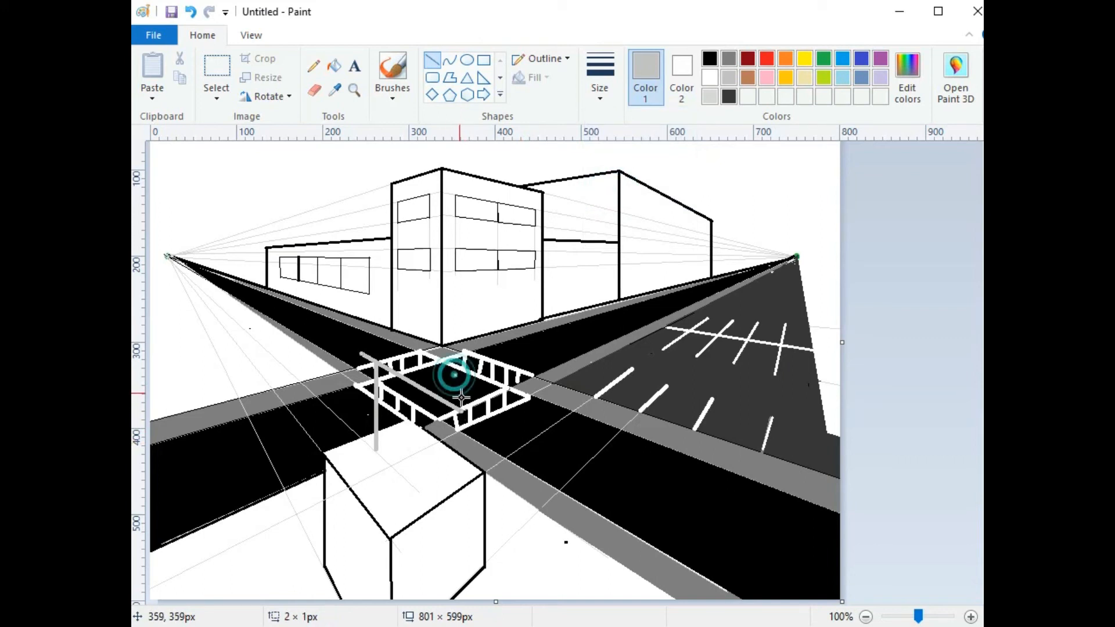
Step: Draw grey vertical posts: one from the box top to the bar, two rising above its ends
{"action": "left_click_drag", "start_coordinate": [462, 410], "coordinate": [460, 456]}
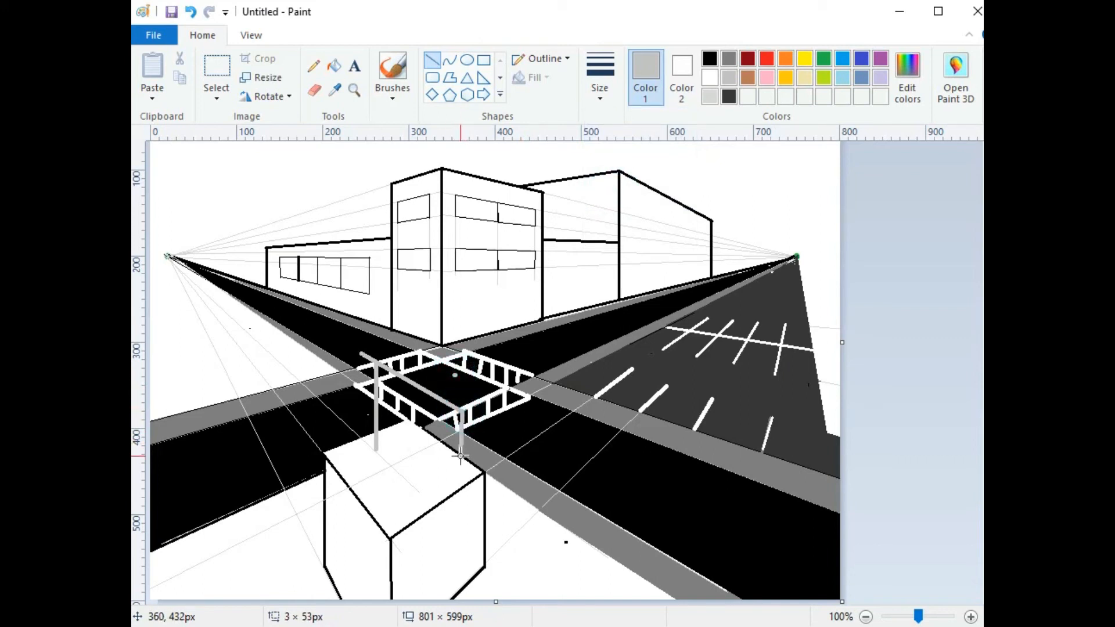
{"action": "key", "text": "ctrl+z"}
{"action": "left_click_drag", "start_coordinate": [417, 491], "coordinate": [417, 388]}
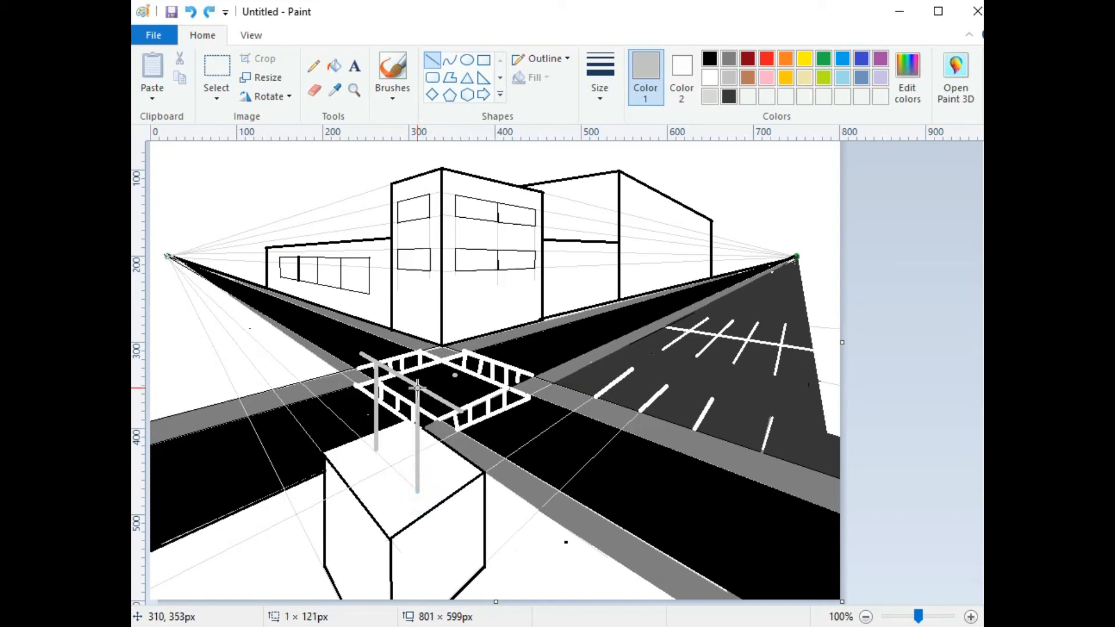
{"action": "left_click", "coordinate": [360, 352]}
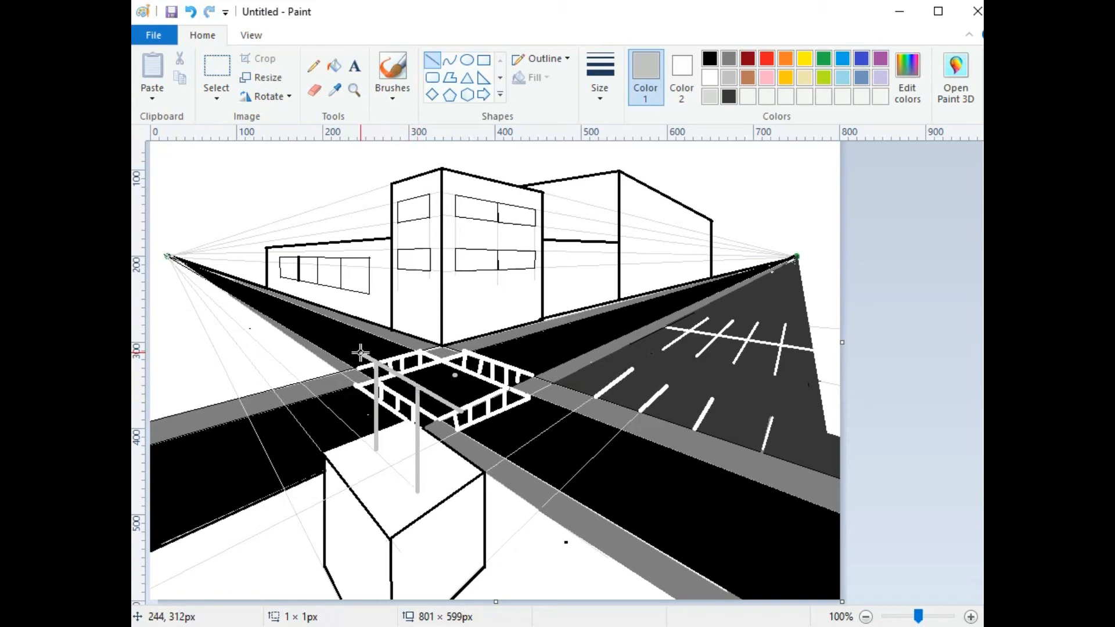
{"action": "left_click_drag", "start_coordinate": [360, 353], "coordinate": [357, 293]}
{"action": "left_click_drag", "start_coordinate": [357, 287], "coordinate": [358, 287]}
{"action": "left_click", "coordinate": [460, 409]}
{"action": "left_click_drag", "start_coordinate": [461, 409], "coordinate": [462, 325]}
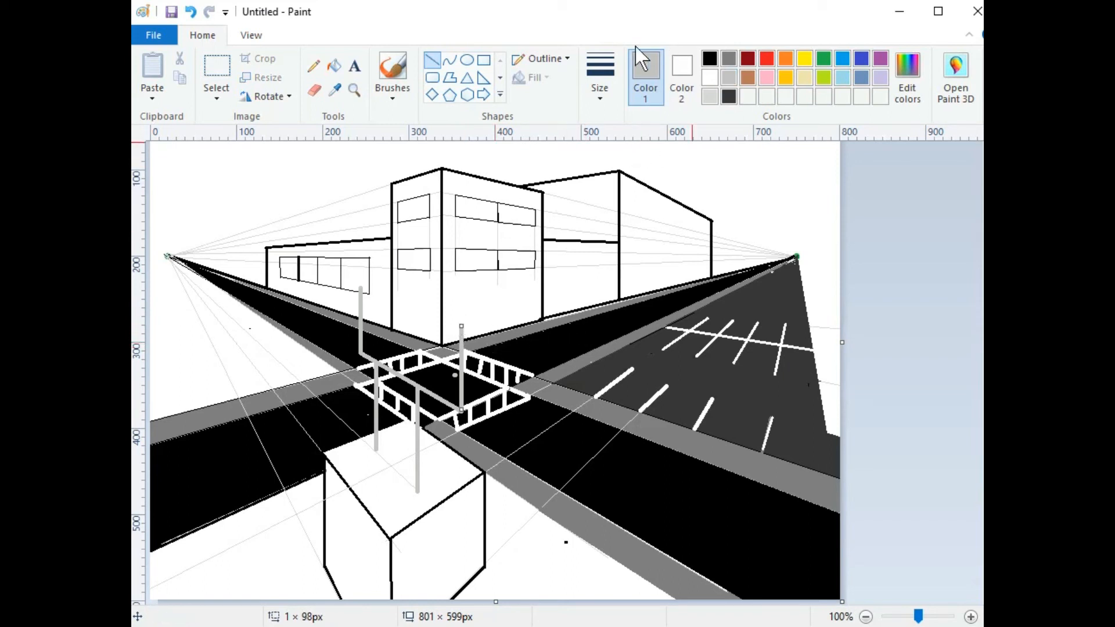
Step: Join the two post tops with a grey crossbar and redraw the right post up to it
{"action": "left_click", "coordinate": [600, 82]}
{"action": "left_click", "coordinate": [629, 123]}
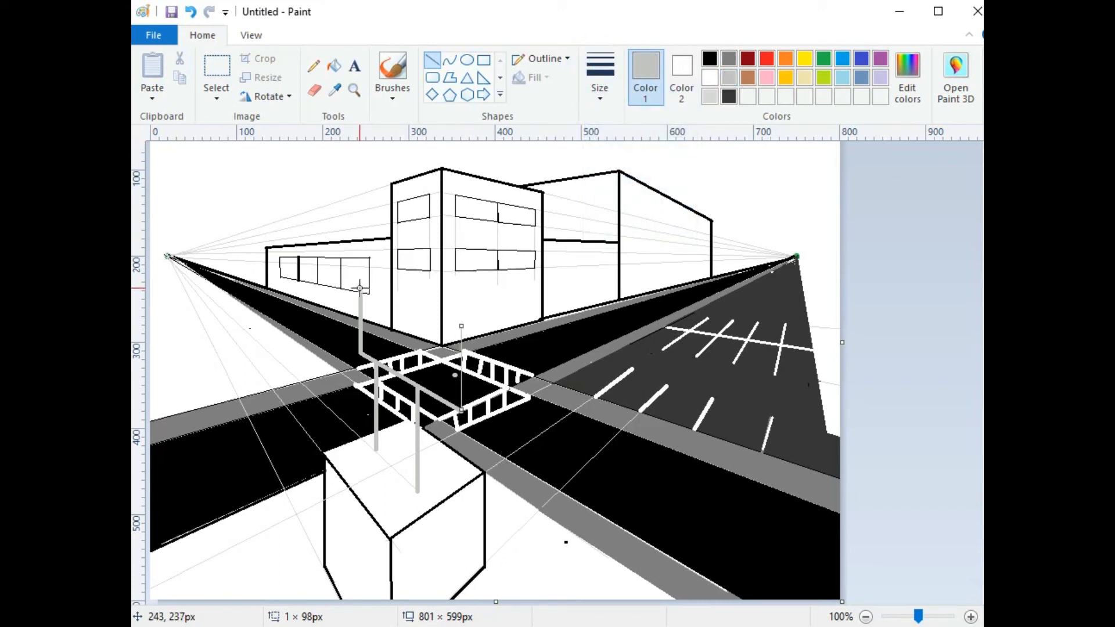
{"action": "left_click", "coordinate": [599, 78]}
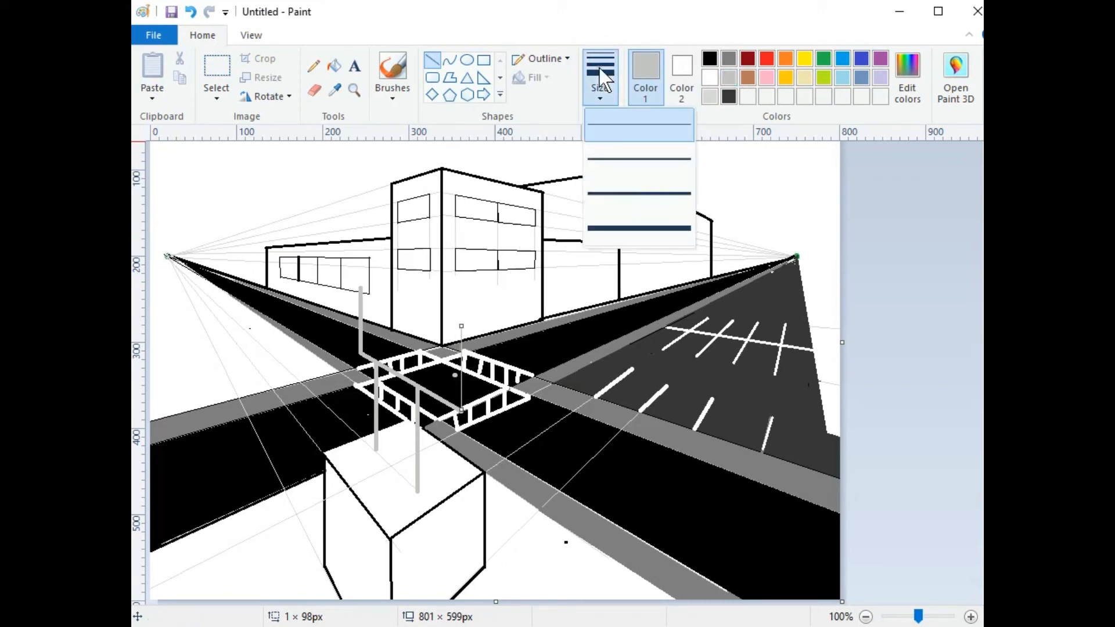
{"action": "left_click", "coordinate": [615, 165]}
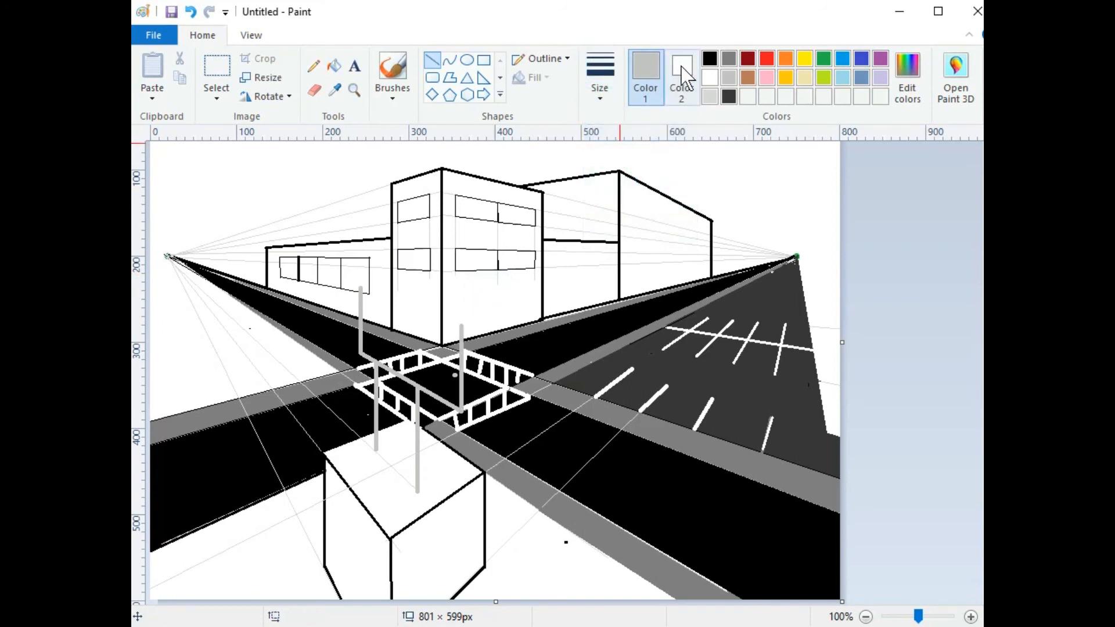
{"action": "left_click", "coordinate": [609, 72]}
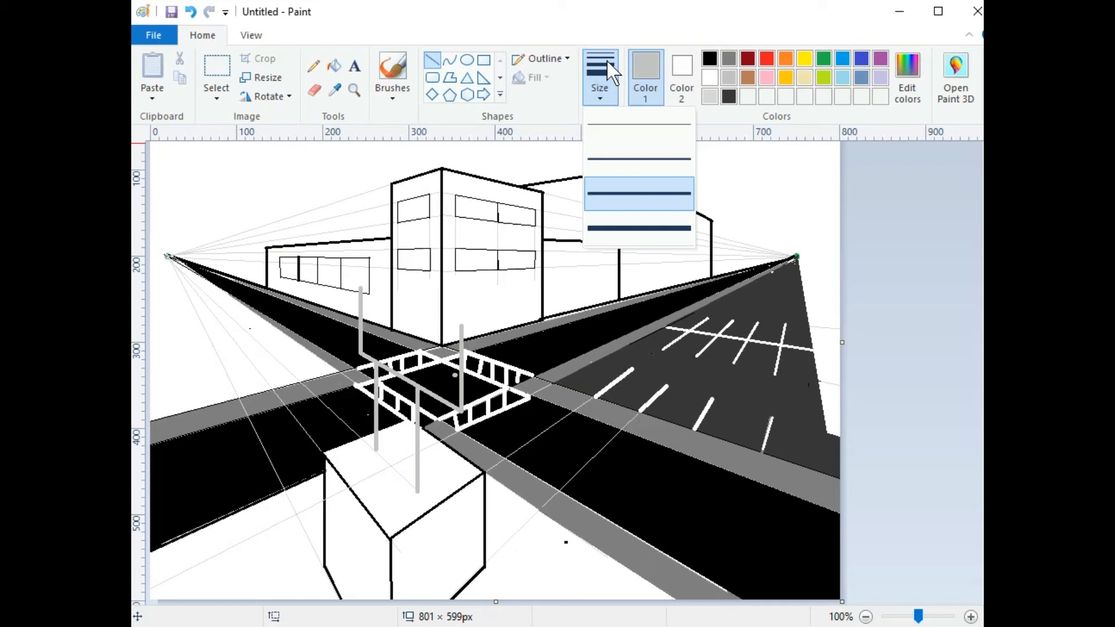
{"action": "left_click", "coordinate": [721, 66]}
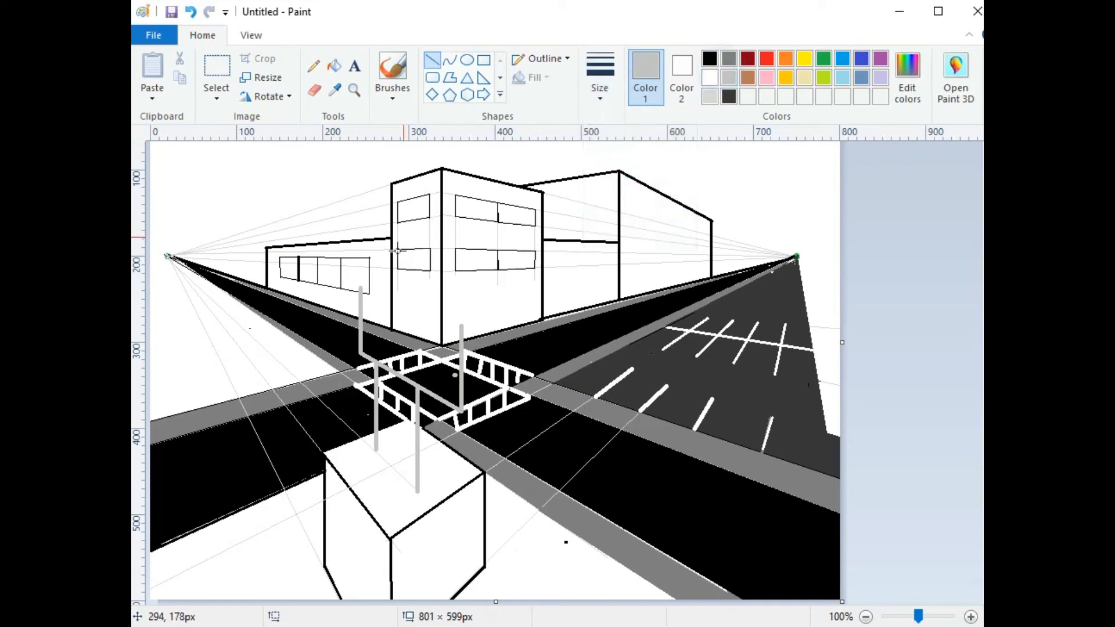
{"action": "left_click_drag", "start_coordinate": [361, 288], "coordinate": [457, 314]}
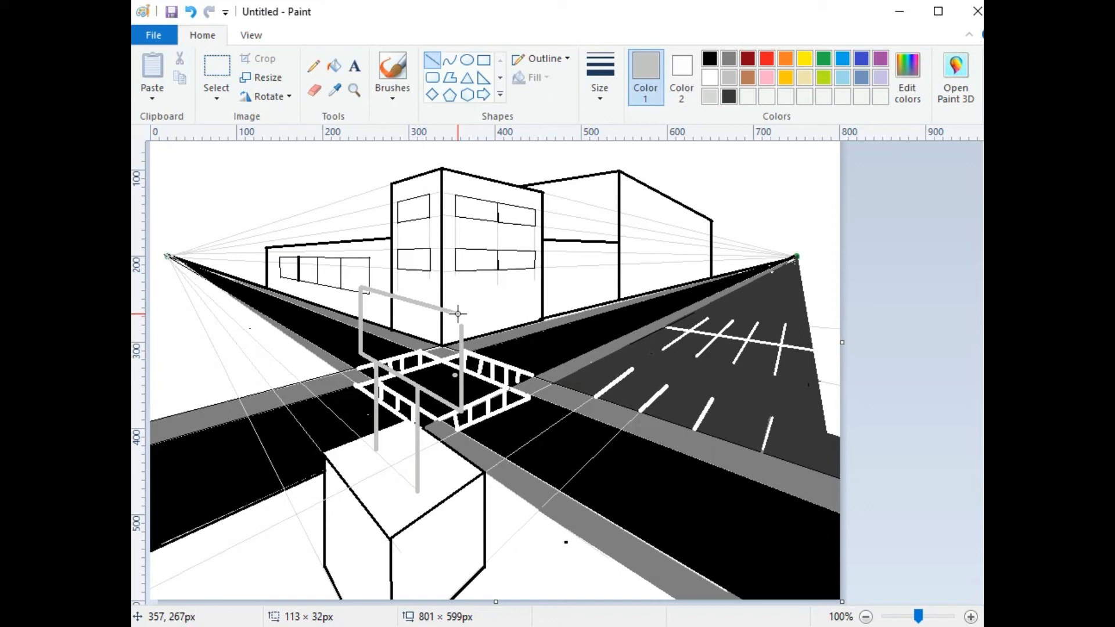
{"action": "mouse_move", "coordinate": [457, 314]}
{"action": "left_mouse_down"}
{"action": "mouse_move", "coordinate": [457, 297]}
{"action": "mouse_move", "coordinate": [281, 271]}
{"action": "mouse_move", "coordinate": [469, 299]}
{"action": "mouse_move", "coordinate": [477, 313]}
{"action": "mouse_move", "coordinate": [460, 306]}
{"action": "mouse_move", "coordinate": [461, 327]}
{"action": "mouse_move", "coordinate": [460, 305]}
{"action": "left_mouse_up"}
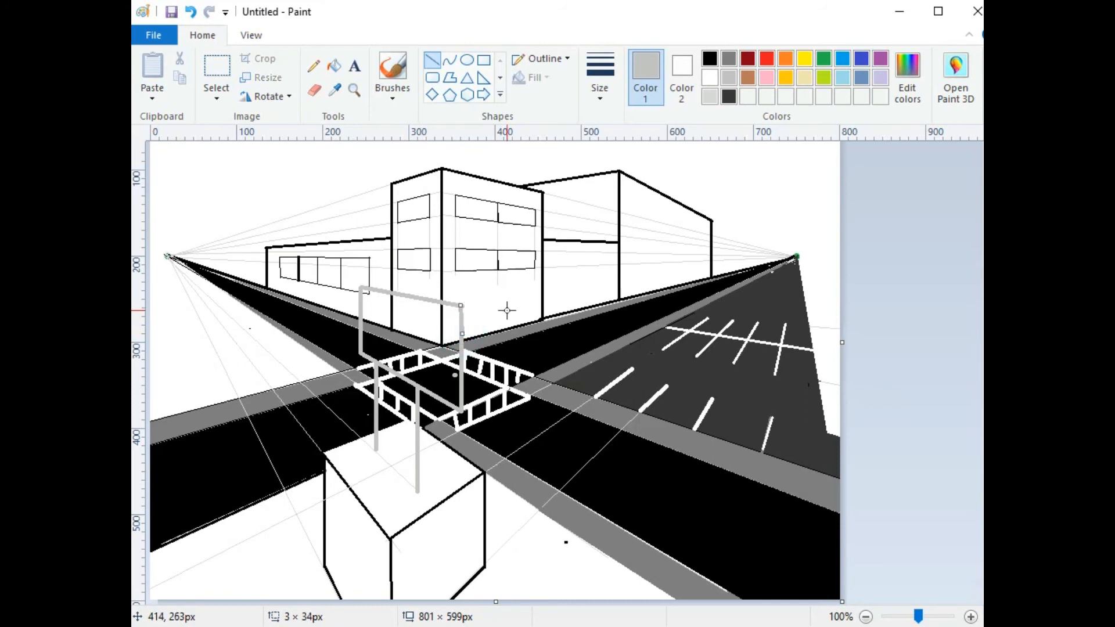
{"action": "key", "text": "ctrl+z"}
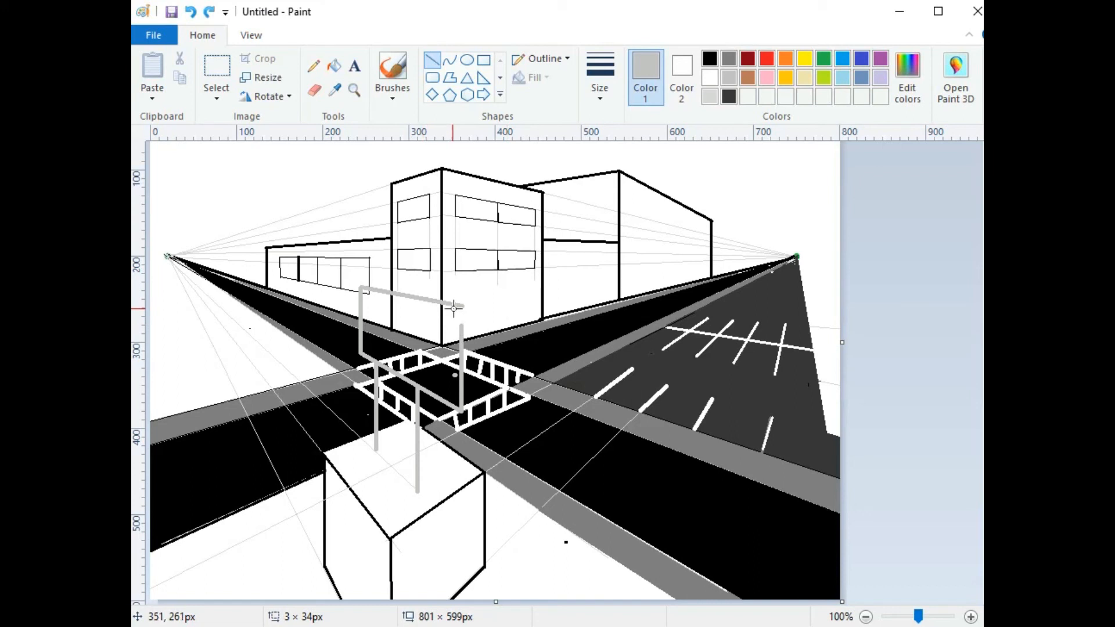
{"action": "mouse_move", "coordinate": [462, 328]}
{"action": "left_mouse_down"}
{"action": "mouse_move", "coordinate": [461, 343]}
{"action": "mouse_move", "coordinate": [461, 305]}
{"action": "left_mouse_up"}
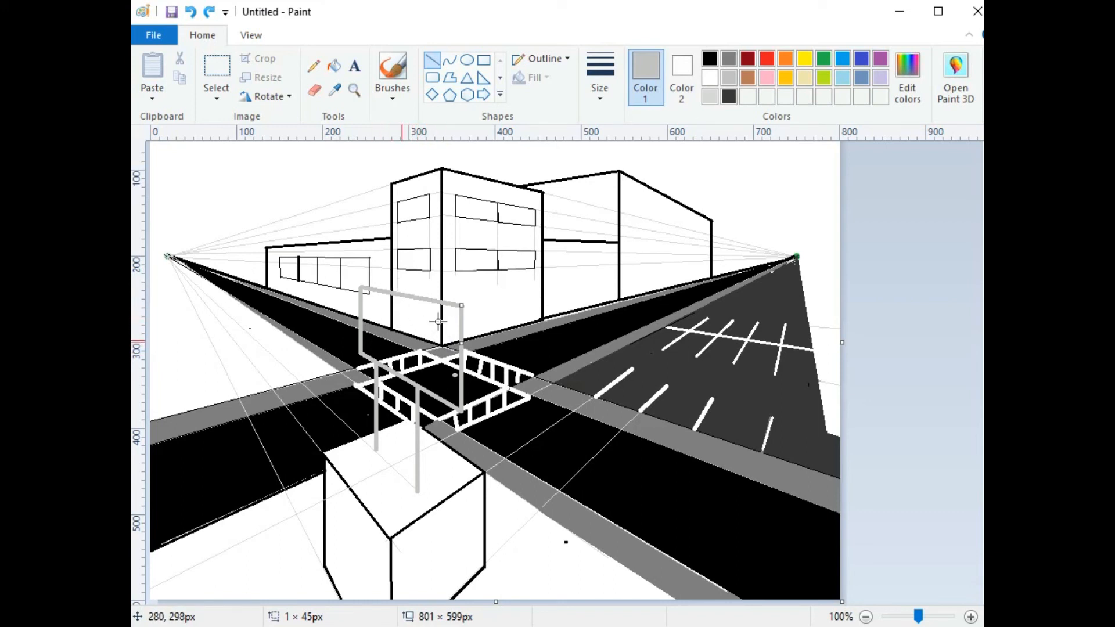
Step: Select the Polygon shape and set its fill to solid colour
{"action": "left_click", "coordinate": [450, 75]}
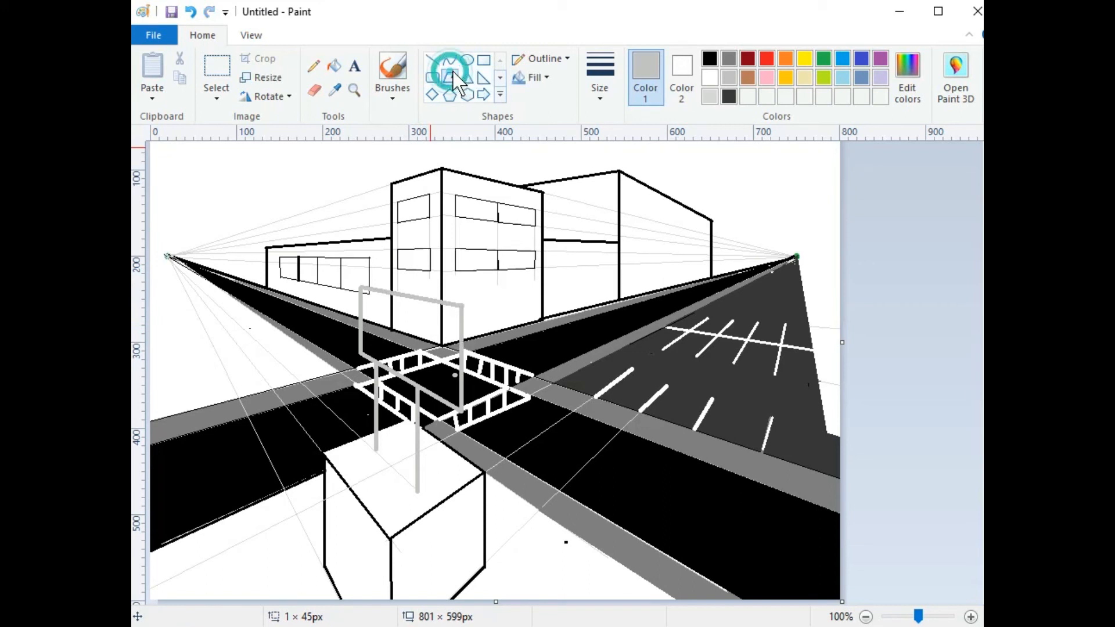
{"action": "left_click", "coordinate": [525, 77]}
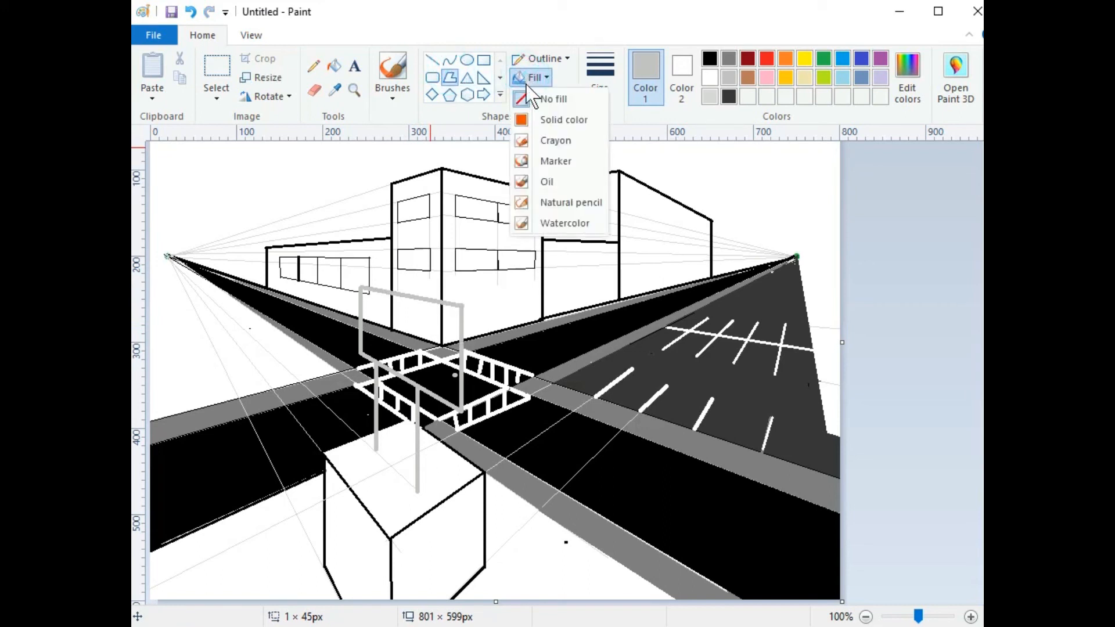
{"action": "left_click", "coordinate": [546, 120]}
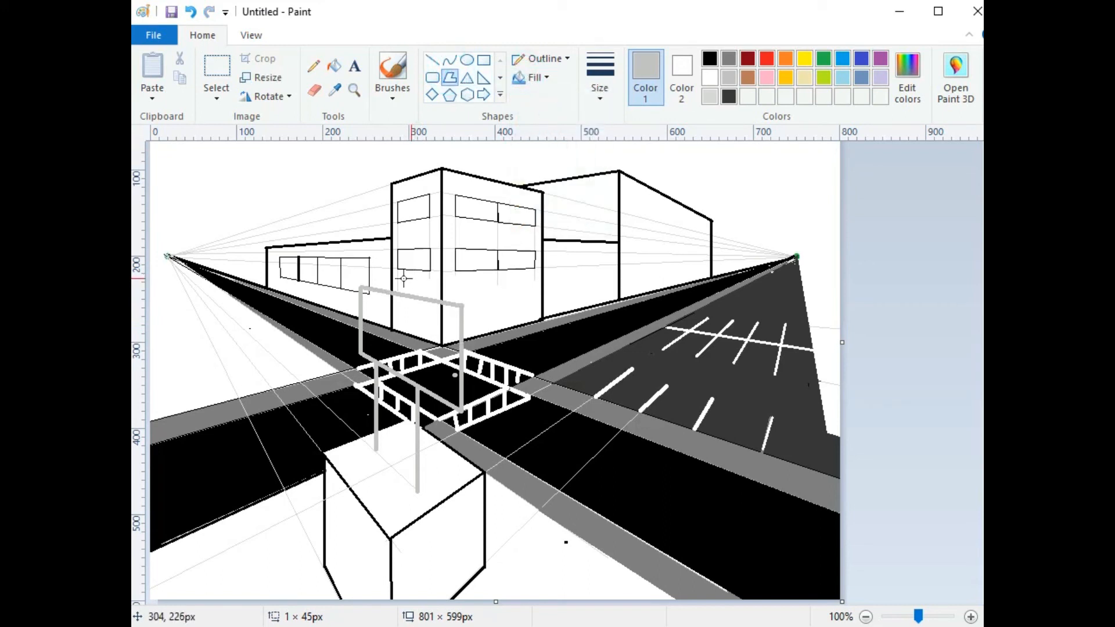
Step: Draw the slanted white billboard panel with a grey outline over the two posts
{"action": "left_click_drag", "start_coordinate": [361, 288], "coordinate": [462, 307]}
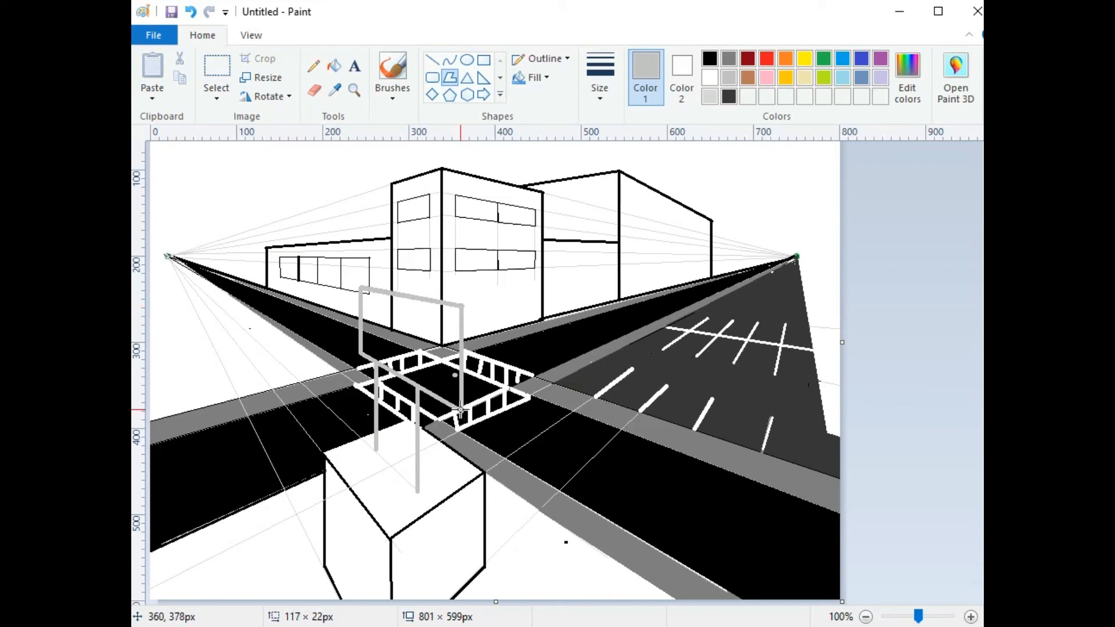
{"action": "left_click", "coordinate": [461, 410]}
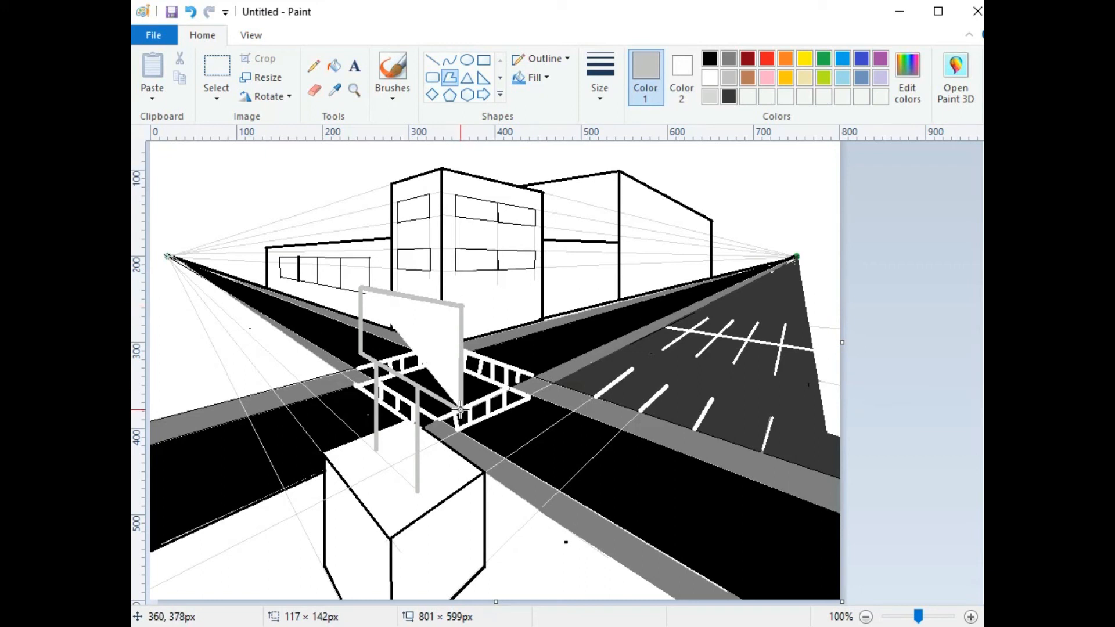
{"action": "double_click", "coordinate": [360, 352]}
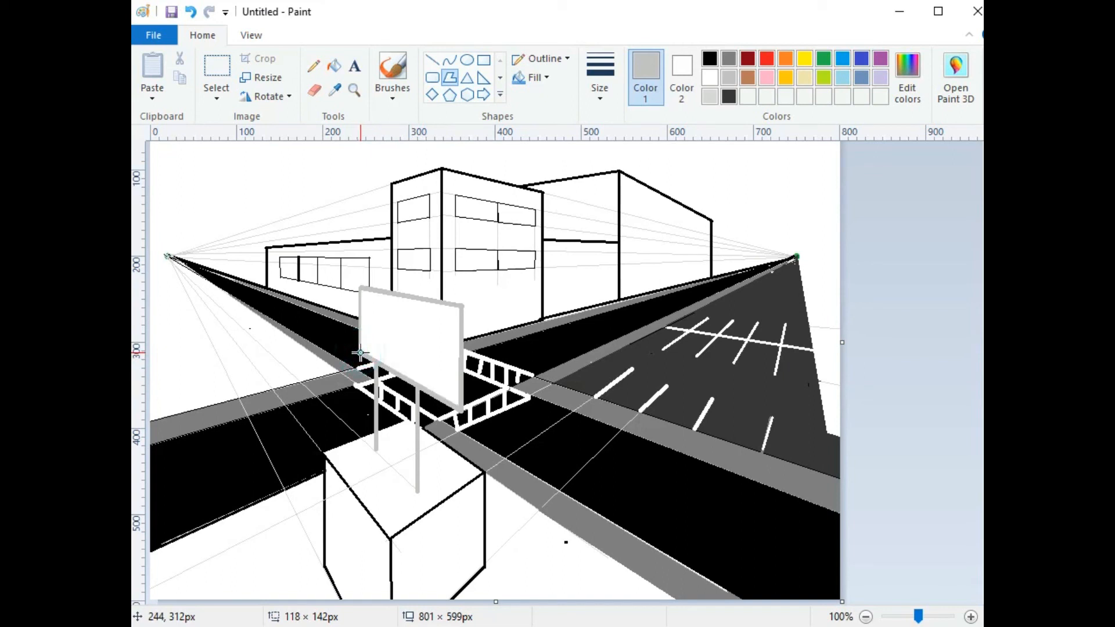
{"action": "left_click", "coordinate": [360, 289]}
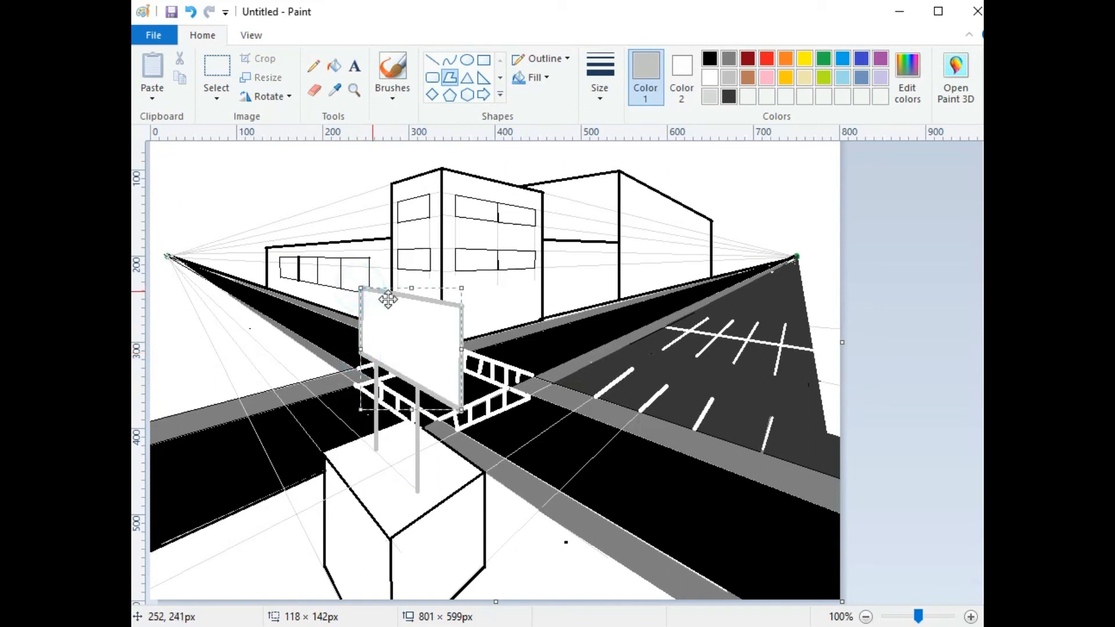
{"action": "left_click", "coordinate": [556, 326]}
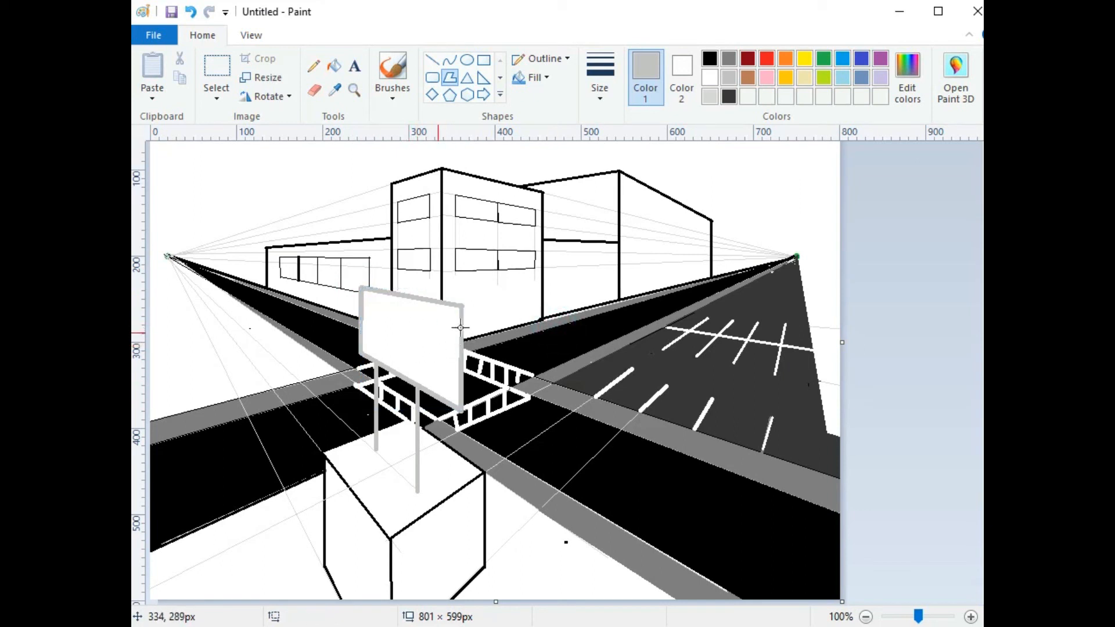
{"action": "left_click", "coordinate": [432, 61]}
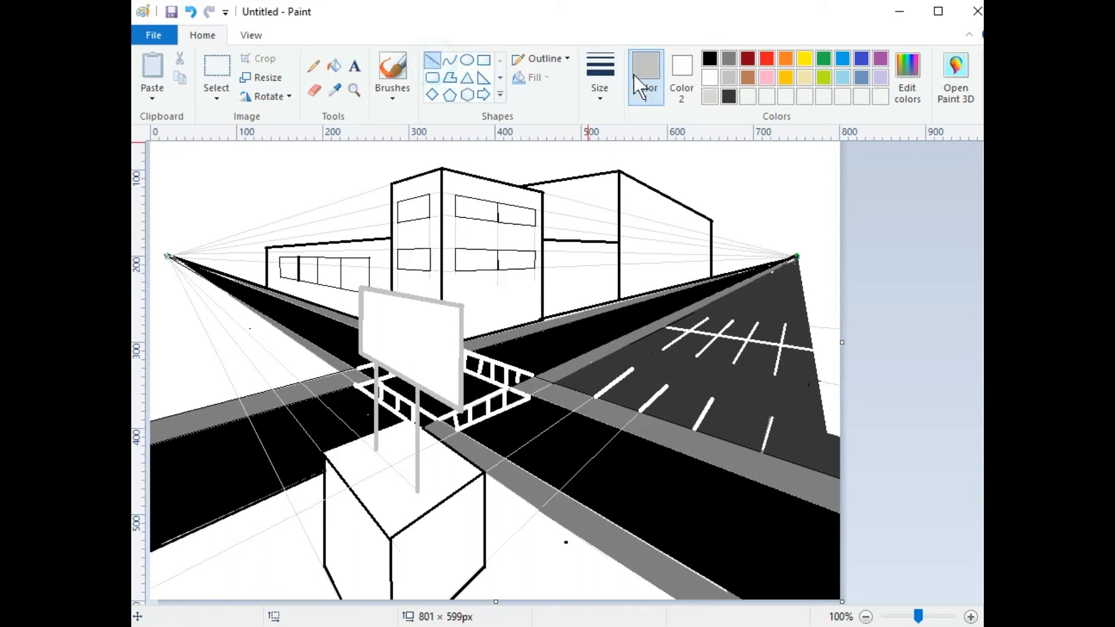
Step: Draw a thin light grey line along the billboard's top edge
{"action": "left_click", "coordinate": [606, 65]}
{"action": "left_click", "coordinate": [627, 131]}
{"action": "left_click", "coordinate": [709, 97]}
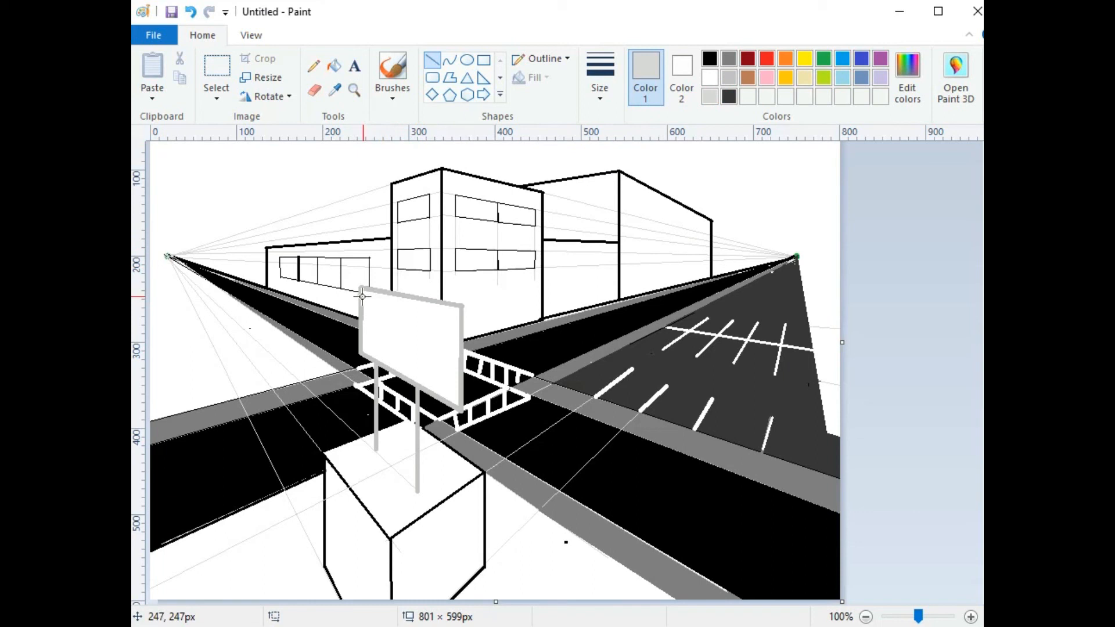
{"action": "left_click_drag", "start_coordinate": [363, 299], "coordinate": [457, 319]}
{"action": "left_click", "coordinate": [508, 155]}
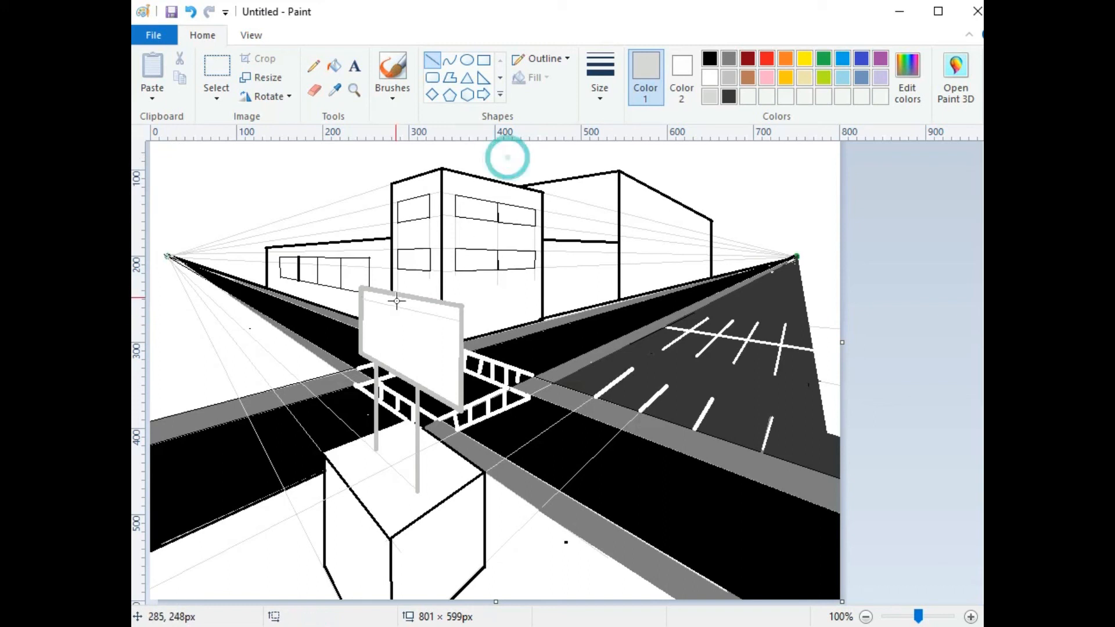
Step: Add a matching light grey line along the billboard's lower edge, then set the thinnest line size
{"action": "left_click_drag", "start_coordinate": [361, 340], "coordinate": [456, 386]}
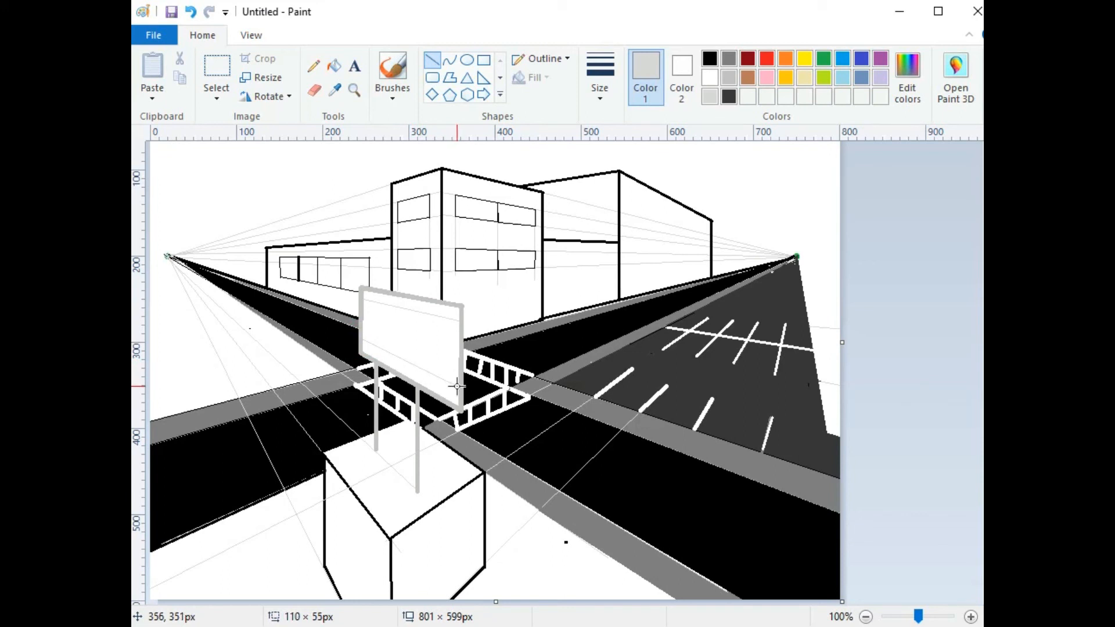
{"action": "left_click_drag", "start_coordinate": [458, 386], "coordinate": [458, 385]}
{"action": "left_click", "coordinate": [600, 72]}
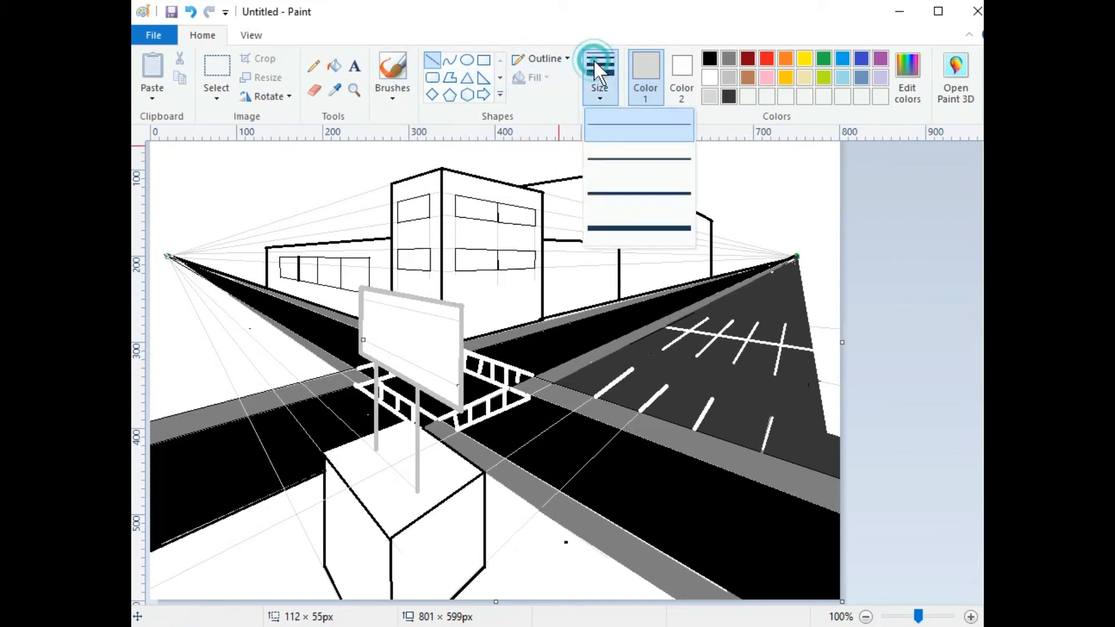
{"action": "left_click", "coordinate": [611, 157]}
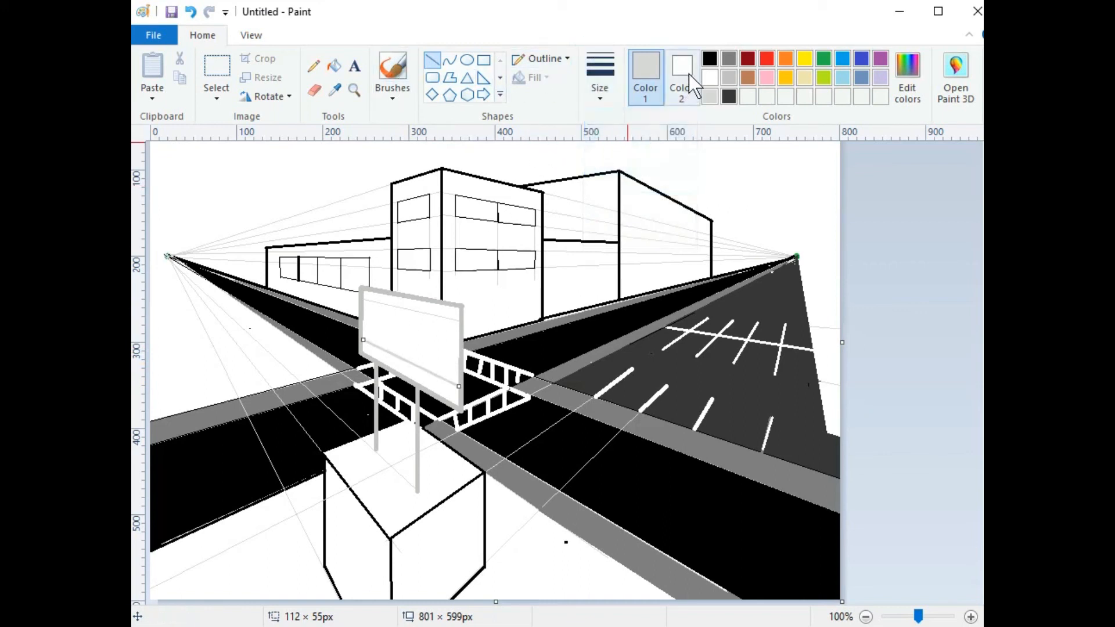
{"action": "left_click", "coordinate": [709, 58]}
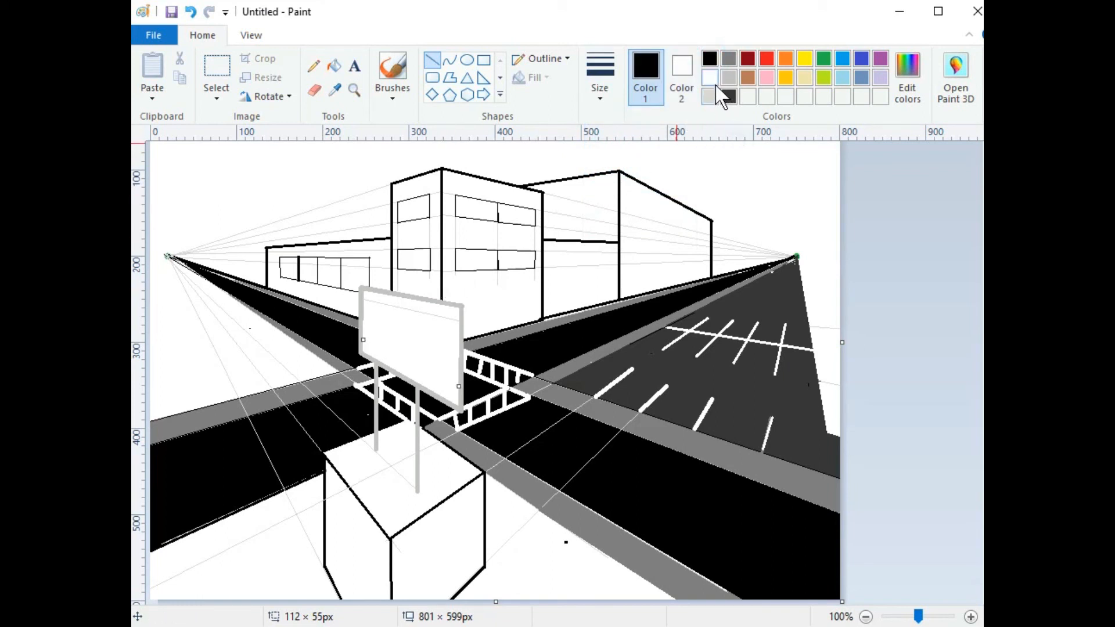
{"action": "left_click", "coordinate": [620, 81]}
{"action": "left_click", "coordinate": [638, 116]}
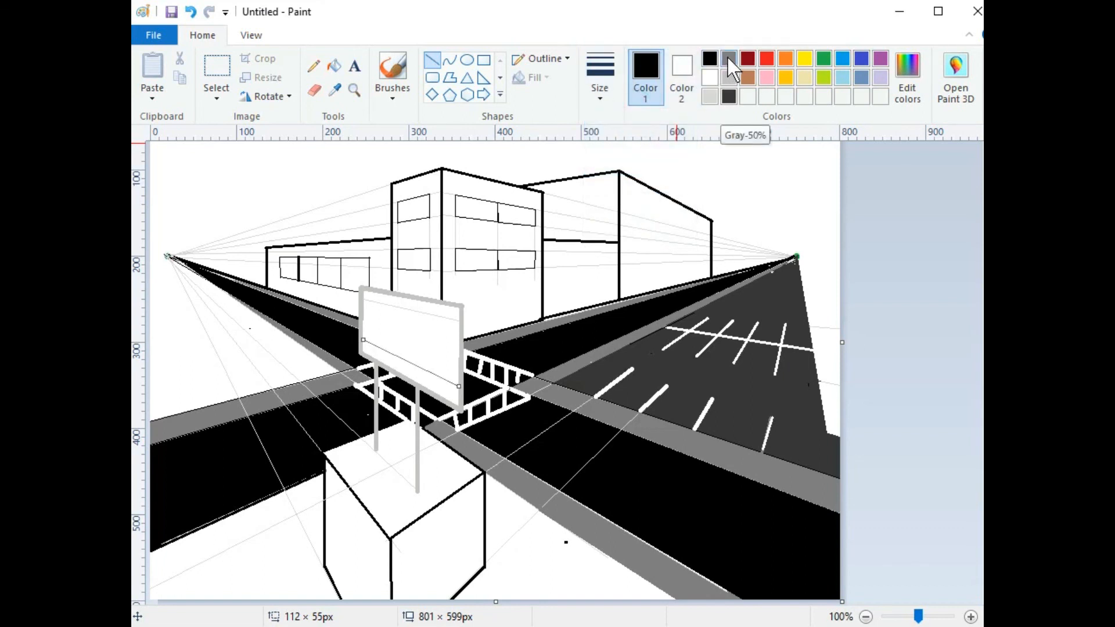
{"action": "left_click", "coordinate": [709, 97]}
{"action": "left_click", "coordinate": [475, 259]}
{"action": "left_click", "coordinate": [604, 75]}
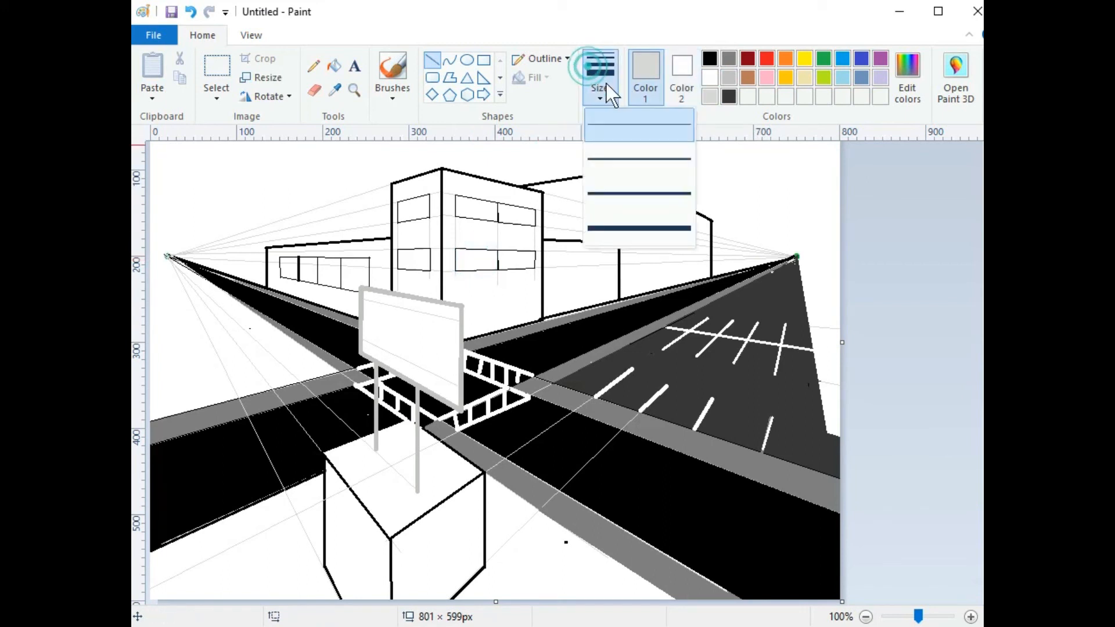
{"action": "left_click", "coordinate": [617, 157]}
Step: Switch to black and draw the top and bottom strokes of the S
{"action": "left_click", "coordinate": [708, 56]}
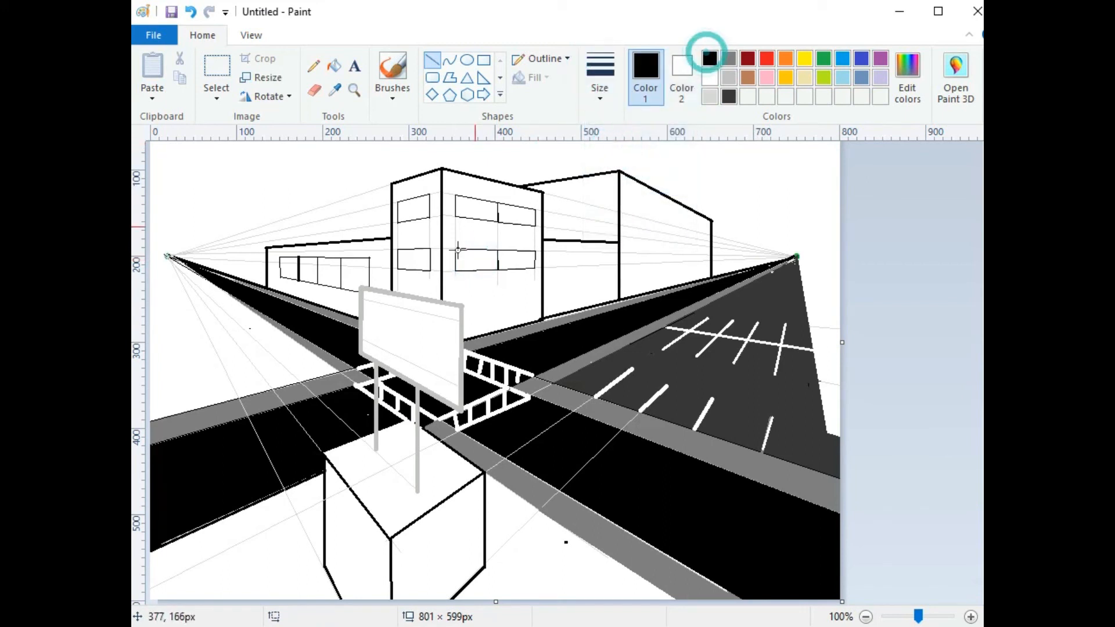
{"action": "left_click_drag", "start_coordinate": [369, 300], "coordinate": [382, 303]}
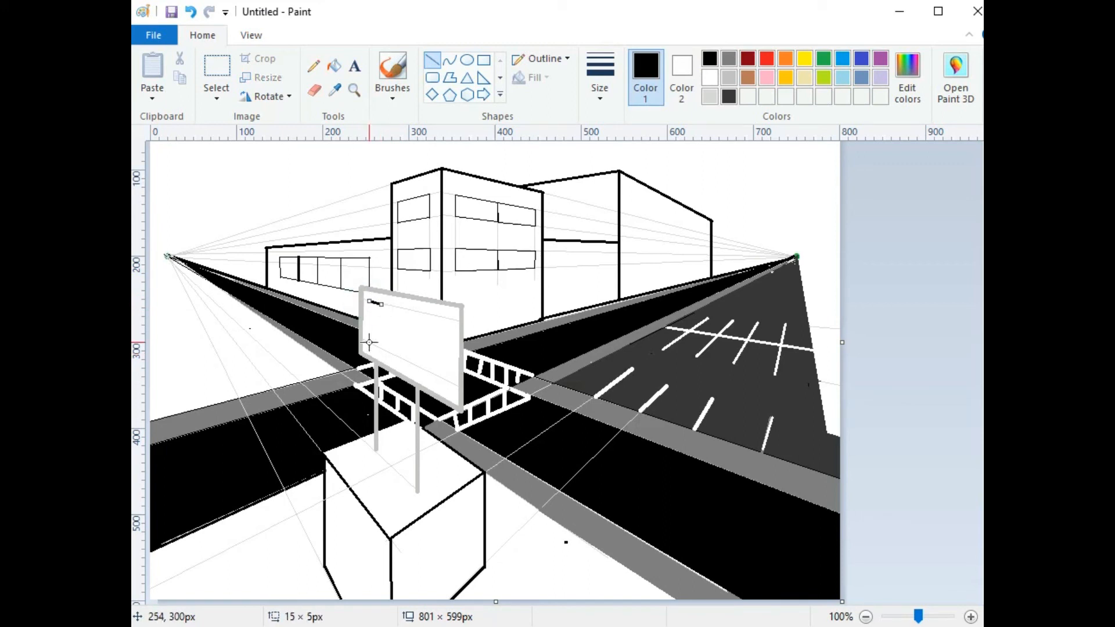
{"action": "left_click_drag", "start_coordinate": [367, 343], "coordinate": [378, 347]}
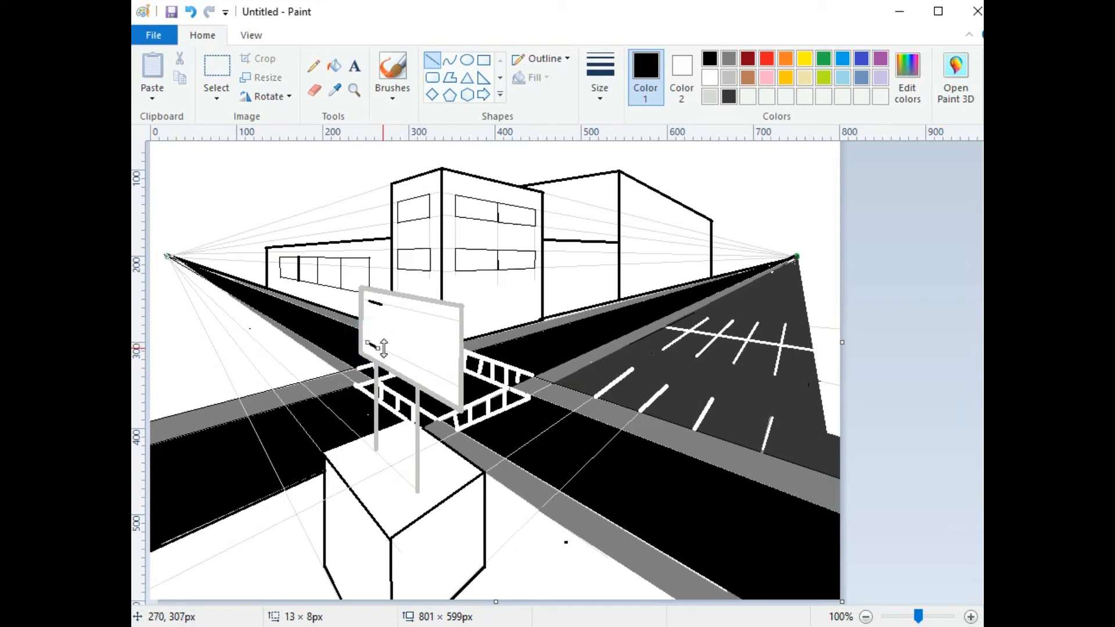
{"action": "left_click", "coordinate": [400, 308]}
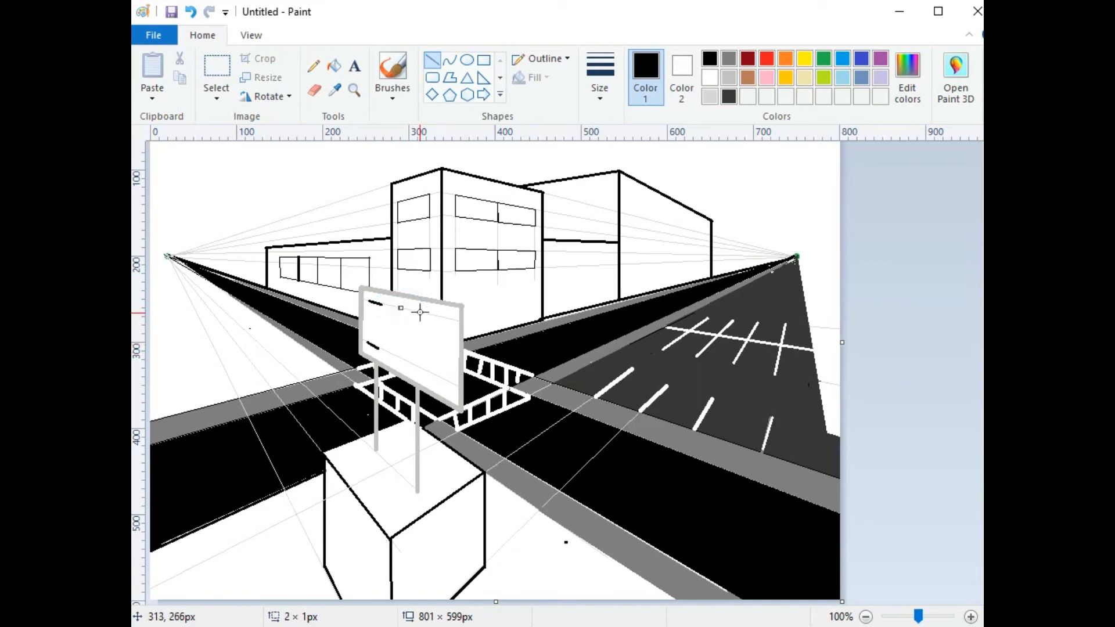
Step: Draw the L's upright and foot, and the E's upright with top, middle and bottom bars
{"action": "left_click_drag", "start_coordinate": [415, 311], "coordinate": [415, 365]}
{"action": "left_click_drag", "start_coordinate": [438, 316], "coordinate": [438, 376]}
{"action": "left_click", "coordinate": [465, 293]}
{"action": "left_click_drag", "start_coordinate": [438, 315], "coordinate": [452, 319]}
{"action": "left_click_drag", "start_coordinate": [439, 374], "coordinate": [452, 380]}
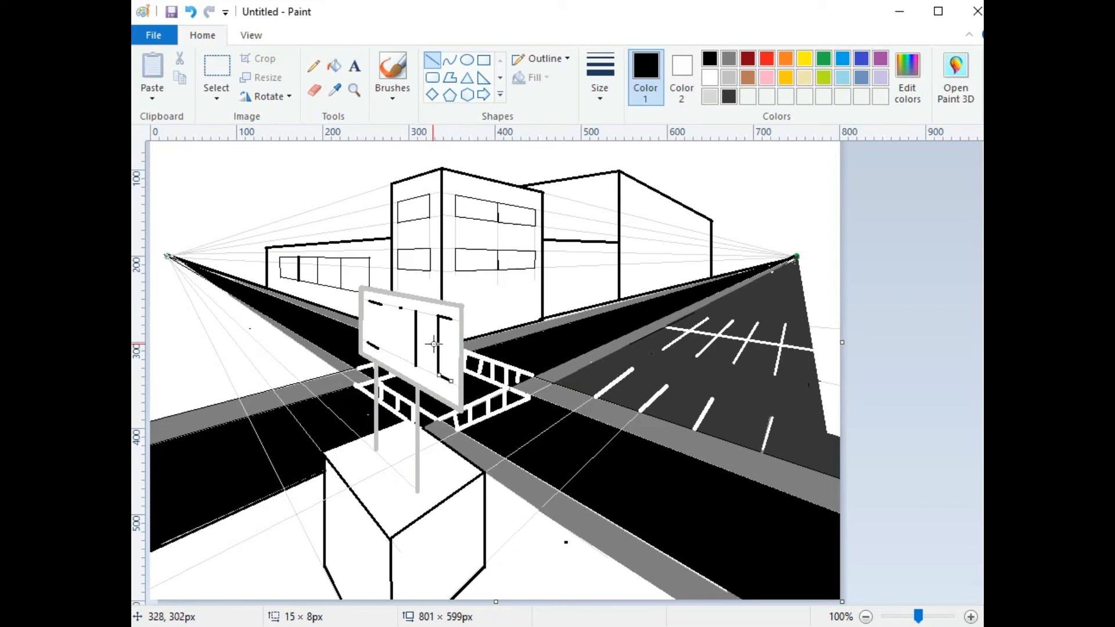
{"action": "left_click_drag", "start_coordinate": [438, 346], "coordinate": [451, 349]}
{"action": "left_click_drag", "start_coordinate": [416, 367], "coordinate": [430, 372]}
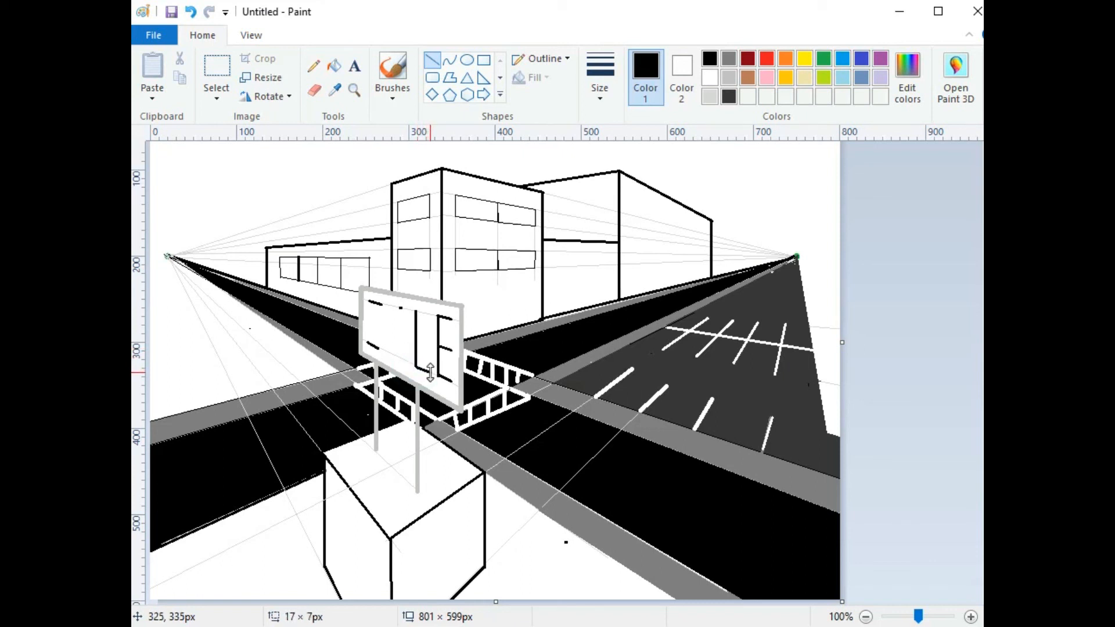
Step: Draw the A's right leg, left leg and crossbar
{"action": "left_click", "coordinate": [405, 289]}
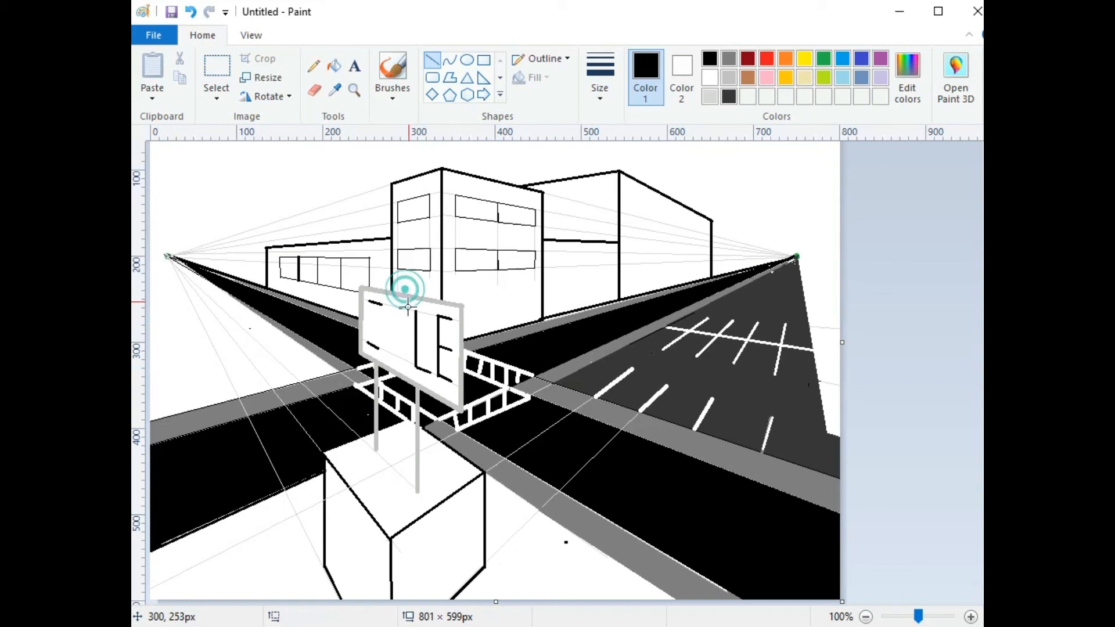
{"action": "left_click_drag", "start_coordinate": [400, 307], "coordinate": [407, 359]}
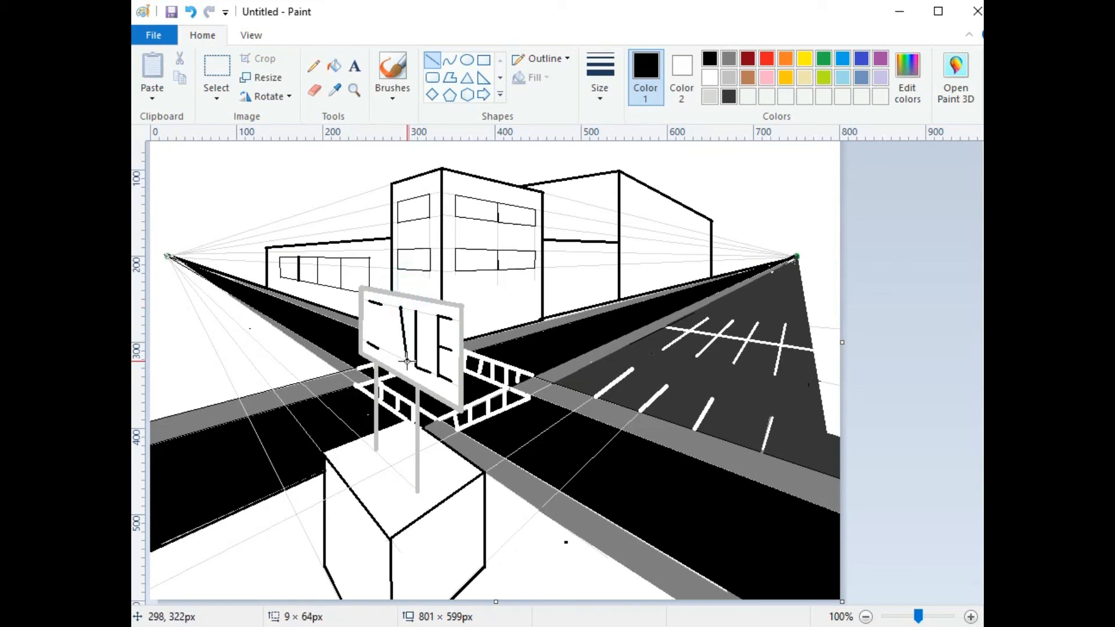
{"action": "left_click", "coordinate": [408, 287]}
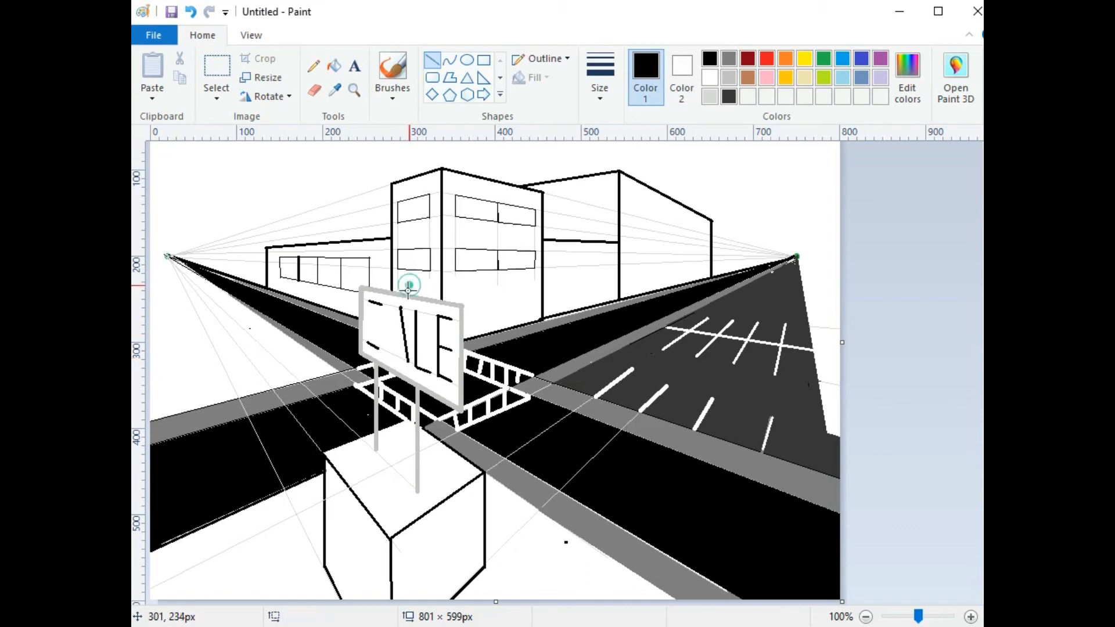
{"action": "left_click_drag", "start_coordinate": [400, 308], "coordinate": [388, 350]}
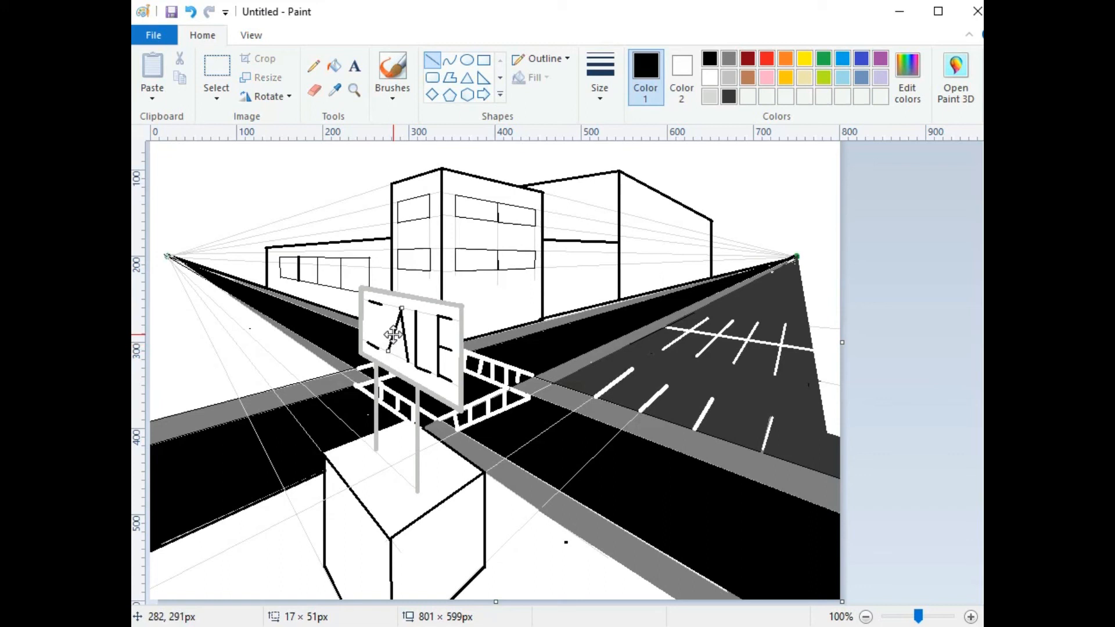
{"action": "left_click", "coordinate": [402, 282]}
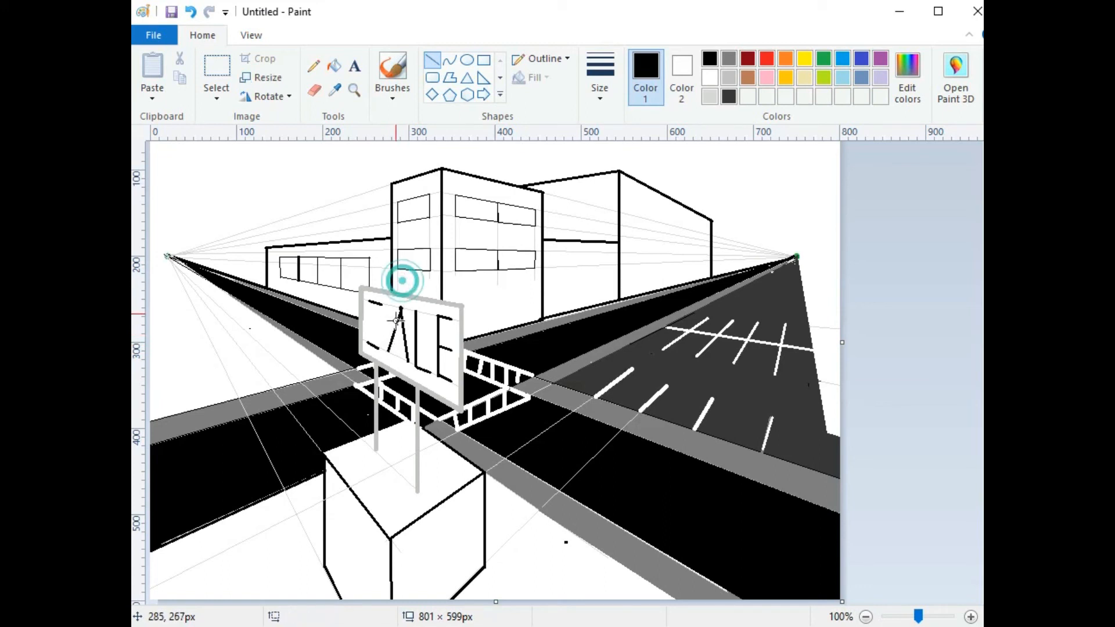
{"action": "left_click_drag", "start_coordinate": [396, 333], "coordinate": [403, 339]}
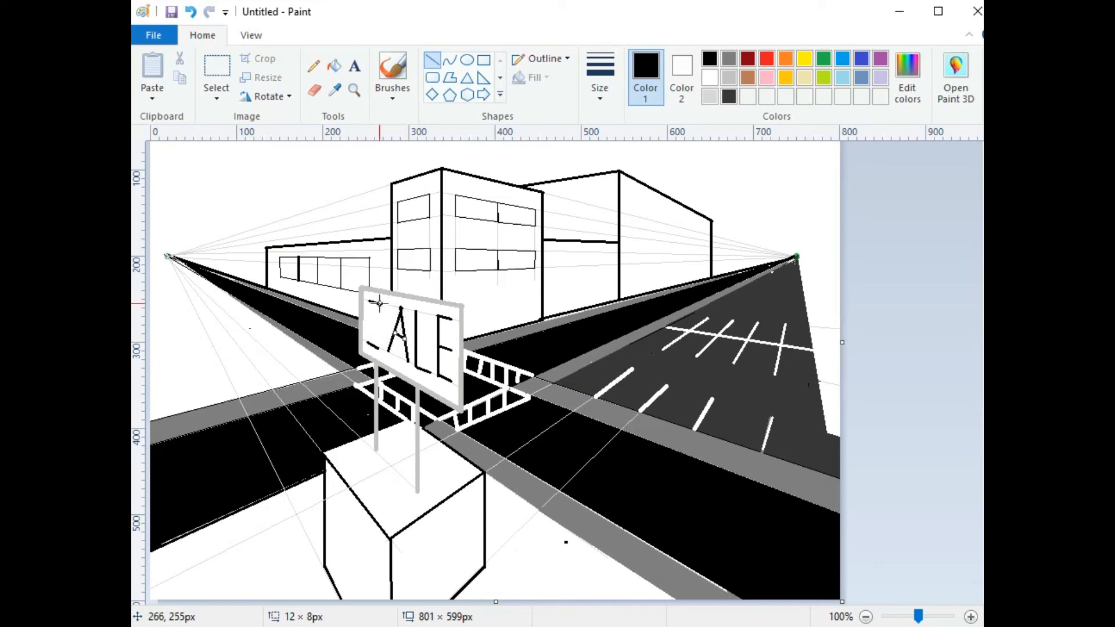
Step: Finish the S with its upper-left and middle strokes, undoing one stray line
{"action": "left_click_drag", "start_coordinate": [369, 302], "coordinate": [369, 319]}
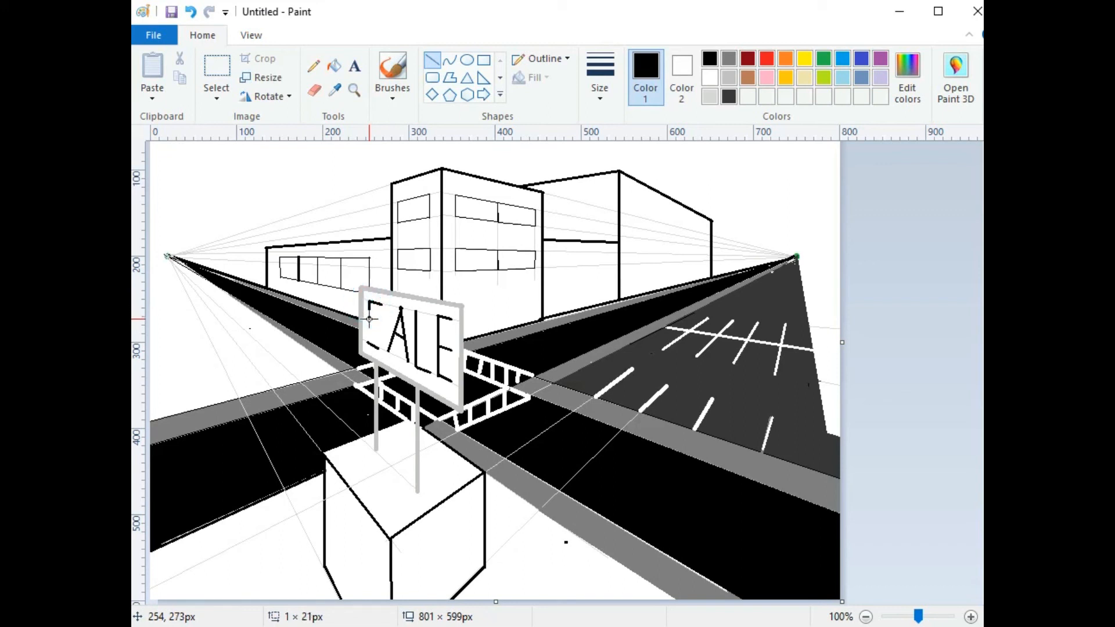
{"action": "left_click_drag", "start_coordinate": [369, 322], "coordinate": [377, 324]}
{"action": "left_click", "coordinate": [386, 322]}
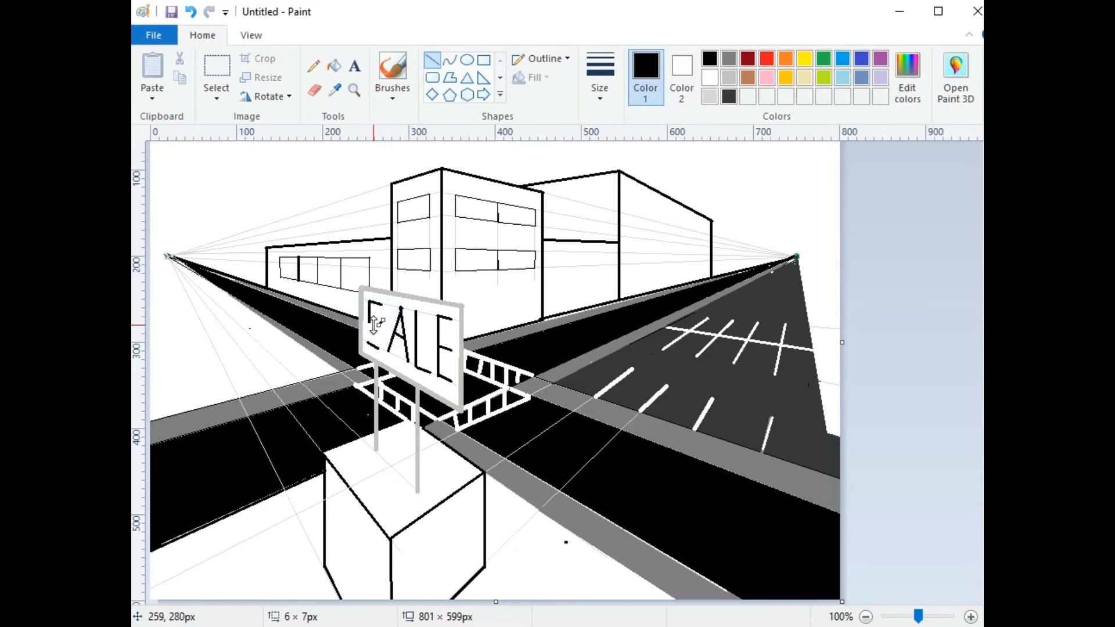
{"action": "key", "text": "ctrl+z"}
{"action": "mouse_move", "coordinate": [369, 323]}
{"action": "left_mouse_down"}
{"action": "mouse_move", "coordinate": [380, 325]}
{"action": "mouse_move", "coordinate": [380, 349]}
{"action": "left_mouse_up"}
{"action": "left_click", "coordinate": [392, 304]}
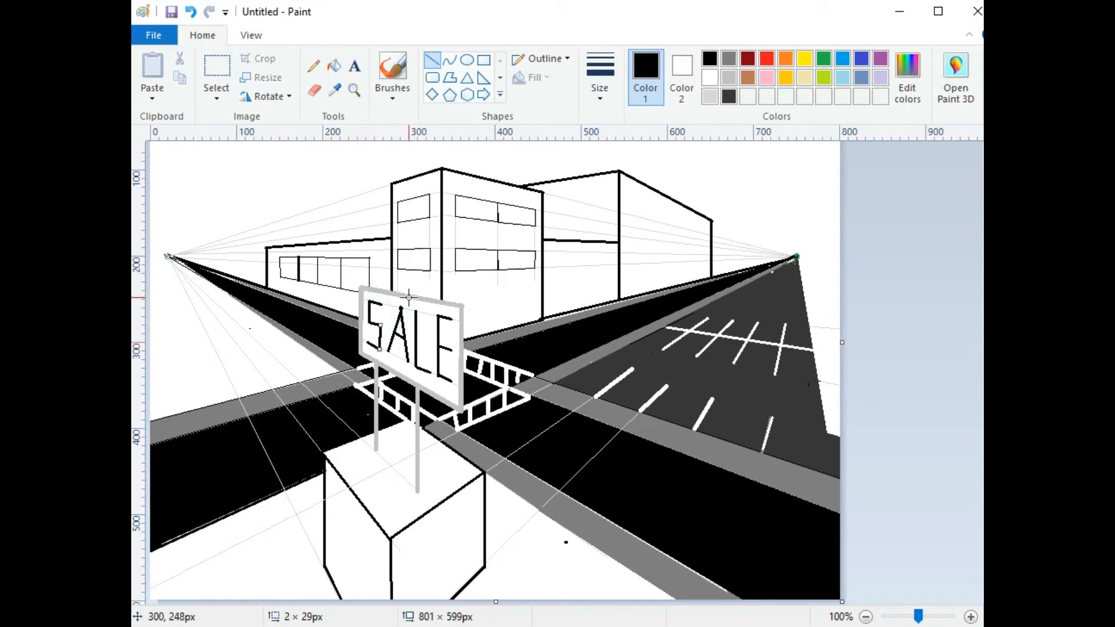